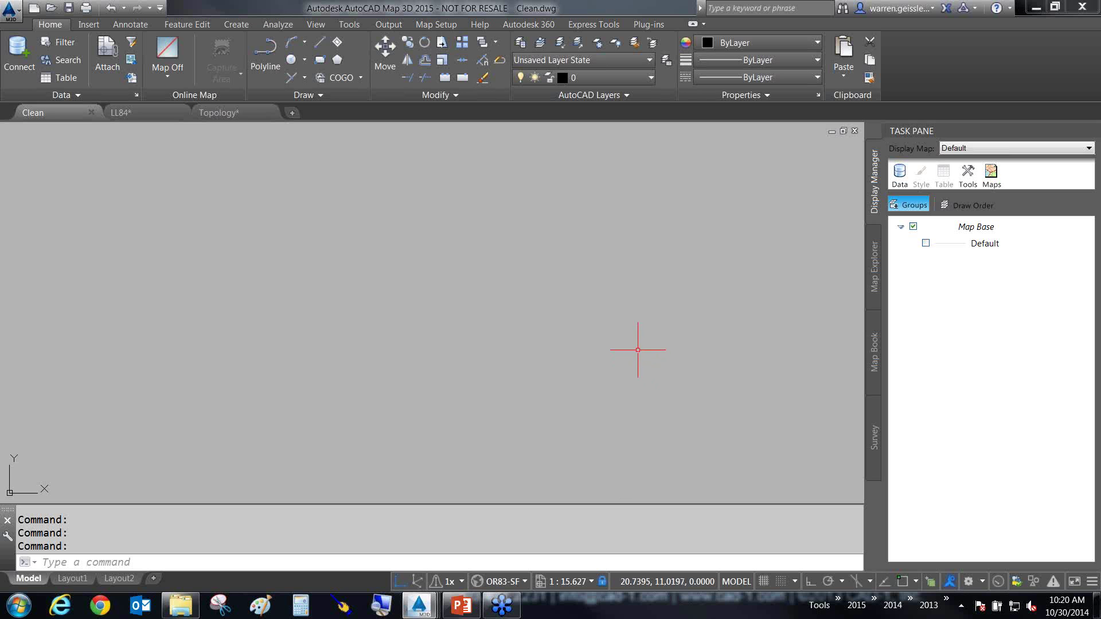
Step: Switch to the LL84 drawing and examine its assigned coordinate system, cursor coordinates and a parcel near the northeast corner
{"action": "key", "text": "F8"}
{"action": "mouse_move", "coordinate": [568, 367]}
{"action": "left_mouse_down"}
{"action": "mouse_move", "coordinate": [510, 549]}
{"action": "mouse_move", "coordinate": [540, 467]}
{"action": "left_mouse_up"}
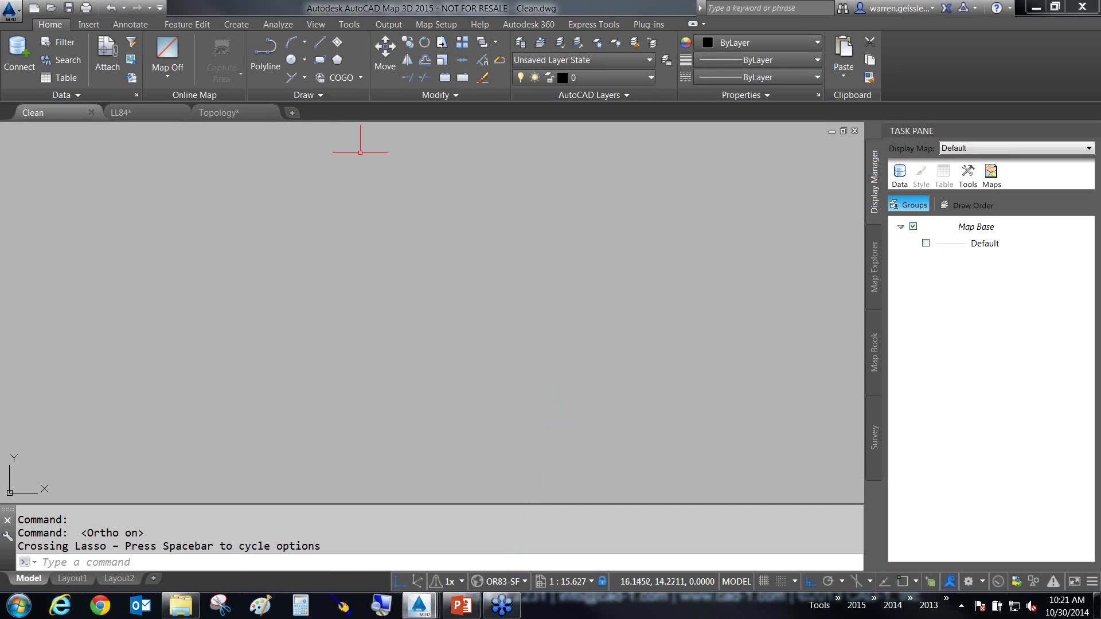
{"action": "left_click", "coordinate": [158, 115]}
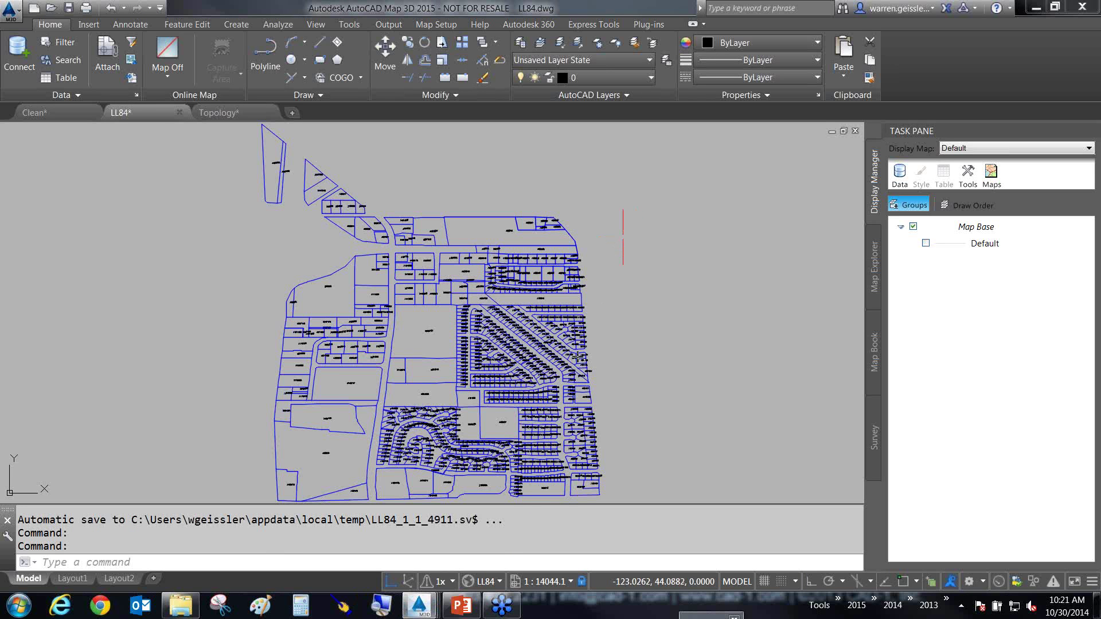
{"action": "left_click_drag", "start_coordinate": [576, 359], "coordinate": [517, 518]}
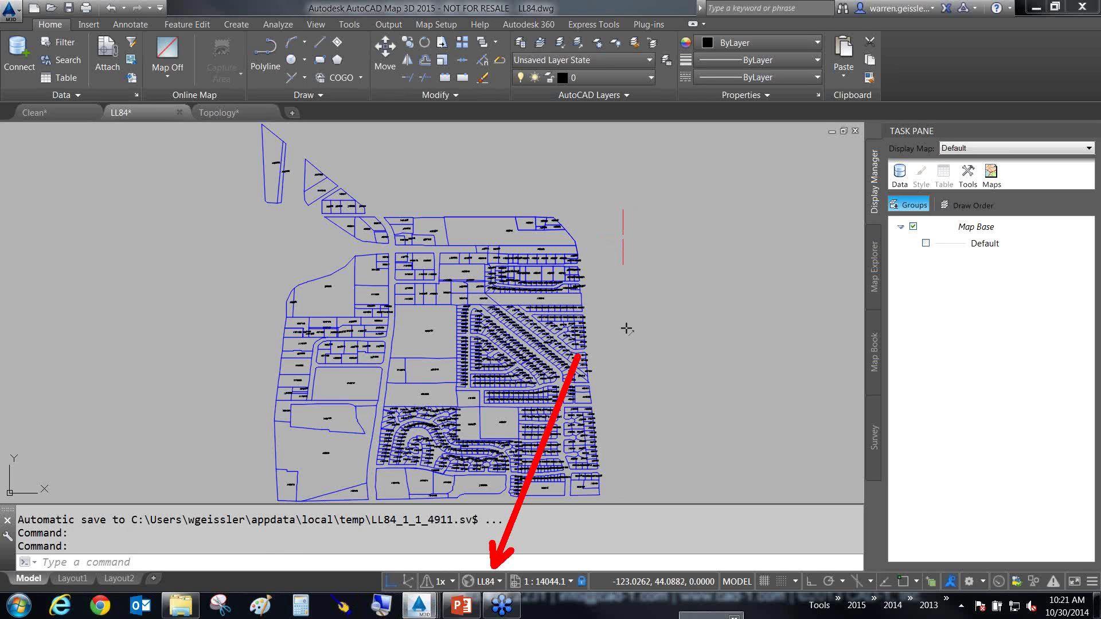
{"action": "left_click_drag", "start_coordinate": [656, 355], "coordinate": [668, 577]}
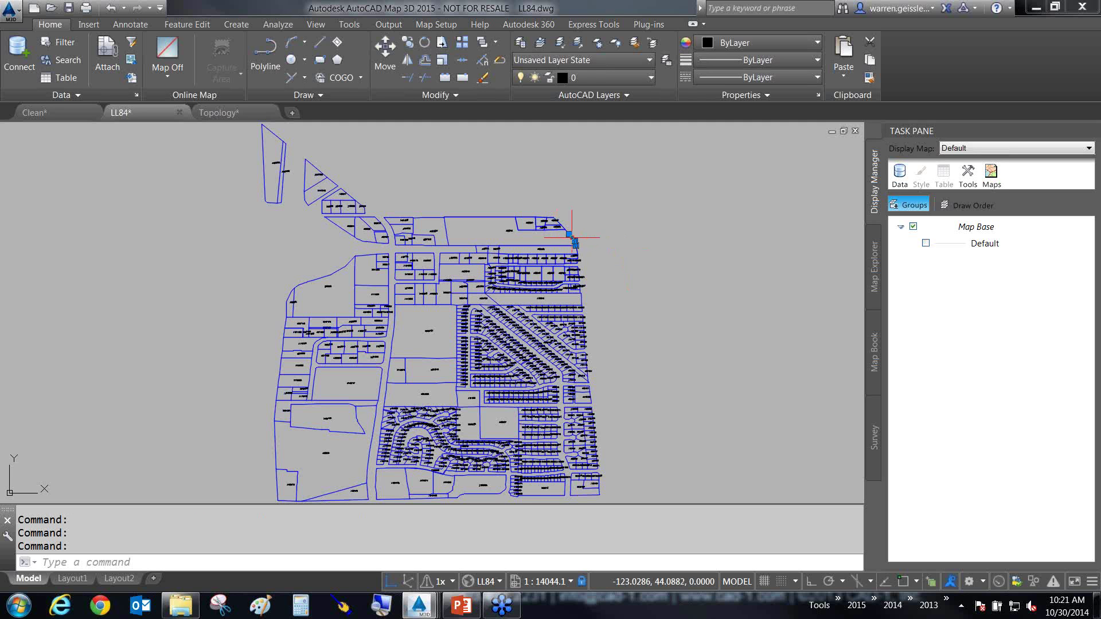
{"action": "left_click", "coordinate": [572, 235]}
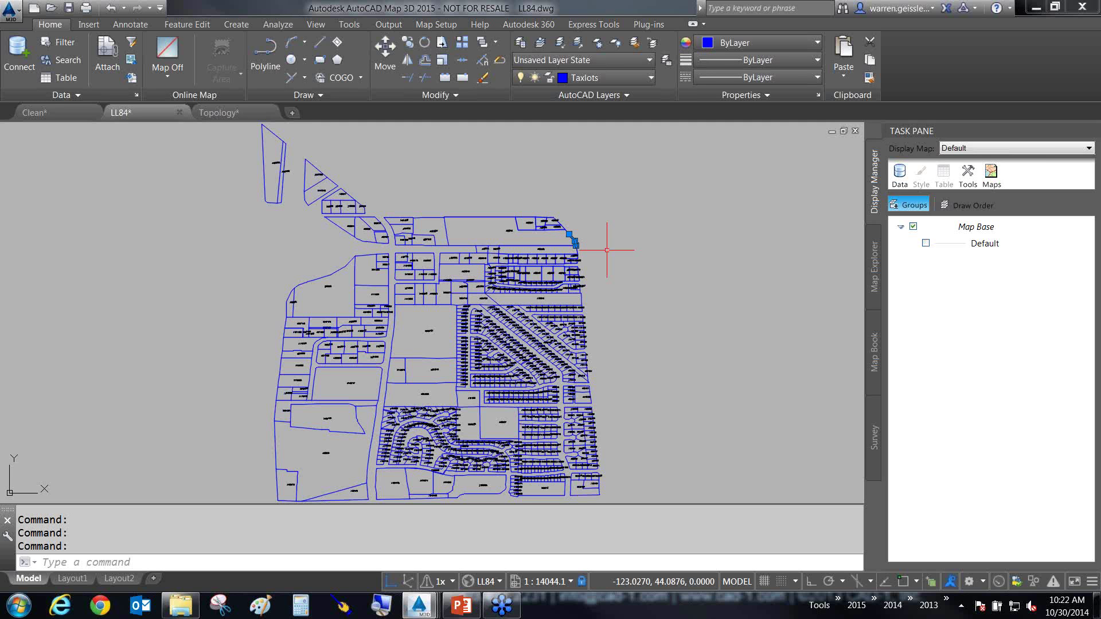
{"action": "key", "text": "Escape"}
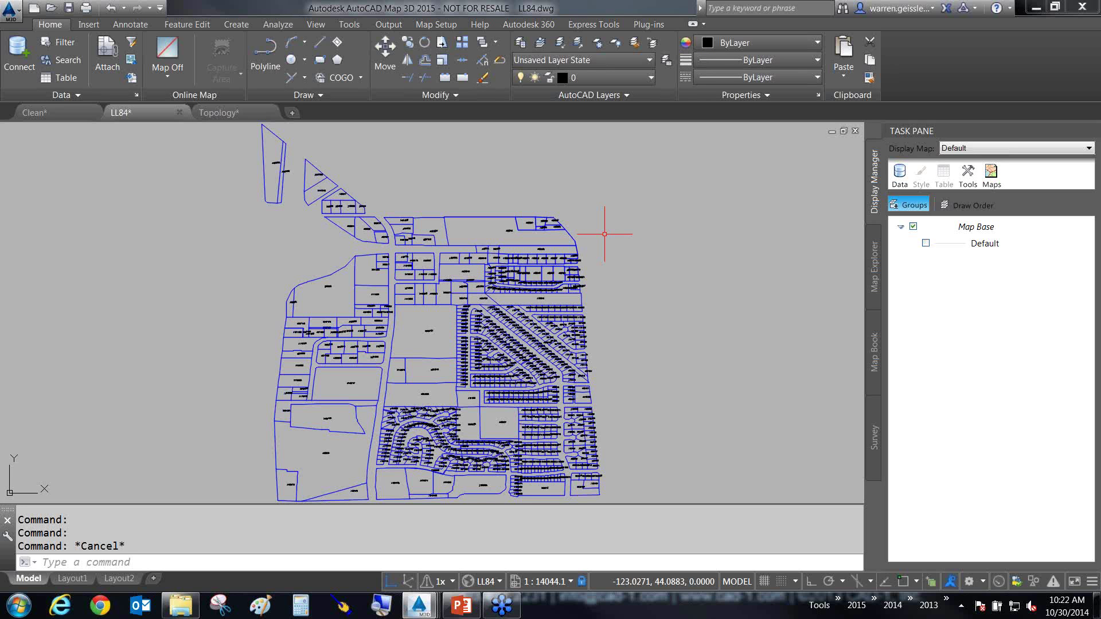
Step: View the Topology drawing's cursor coordinates in Geographic format, returning the display to Absolute
{"action": "left_click", "coordinate": [237, 114]}
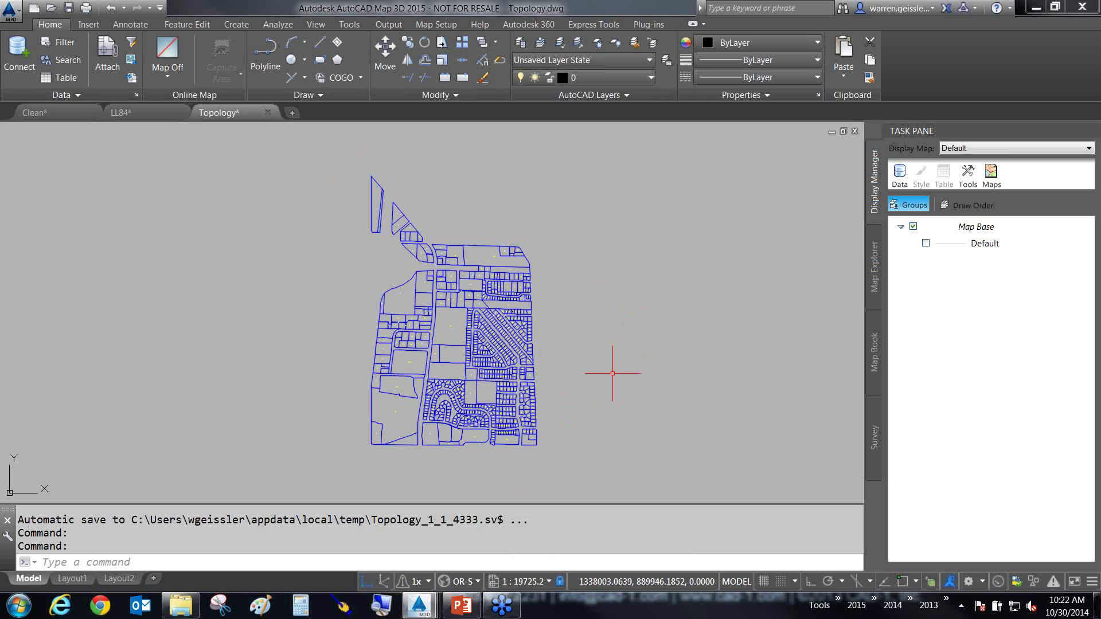
{"action": "right_click", "coordinate": [633, 582]}
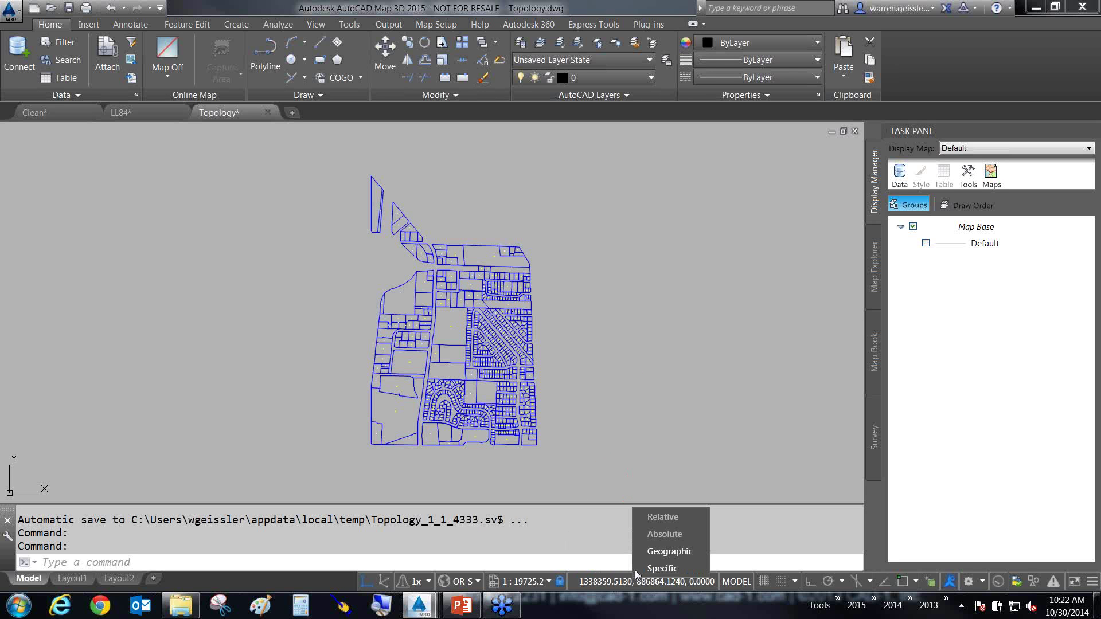
{"action": "left_click", "coordinate": [668, 552]}
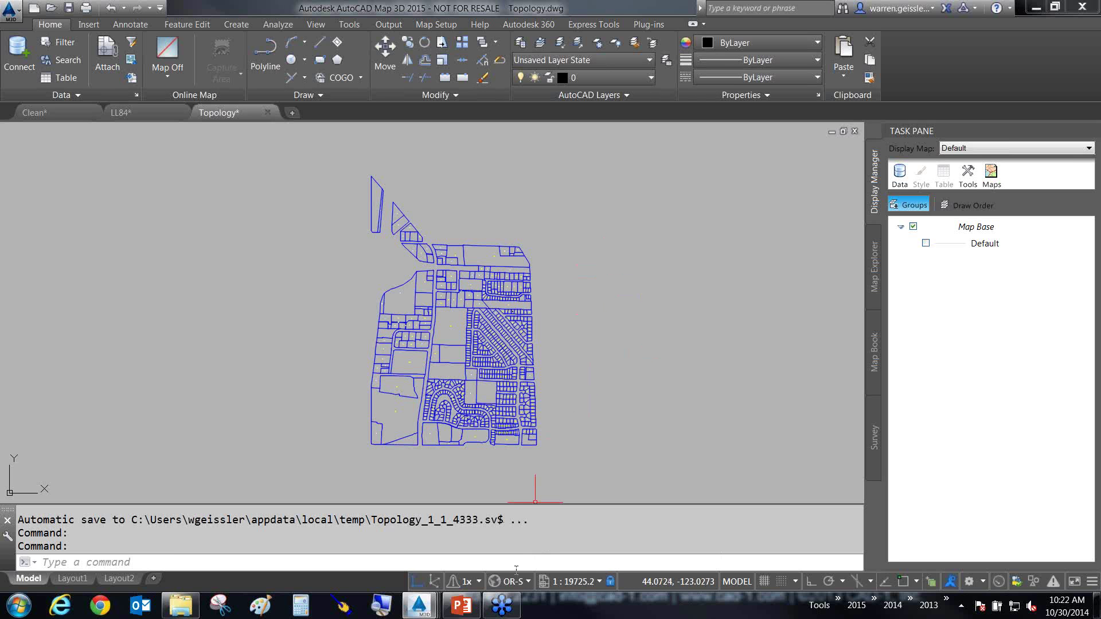
{"action": "right_click", "coordinate": [643, 583]}
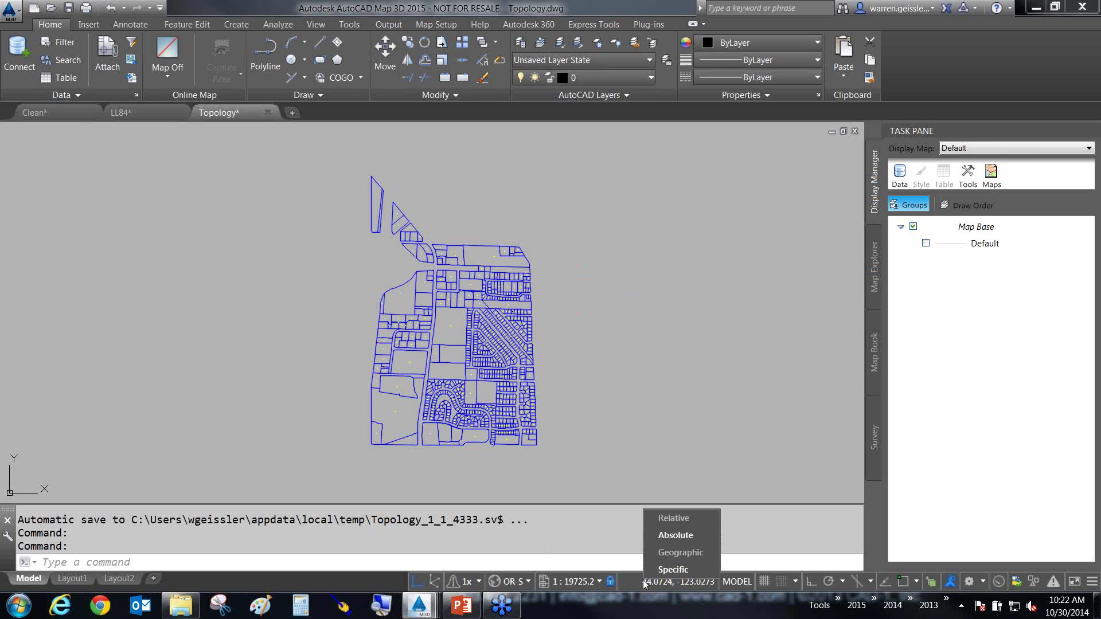
{"action": "left_click", "coordinate": [678, 535]}
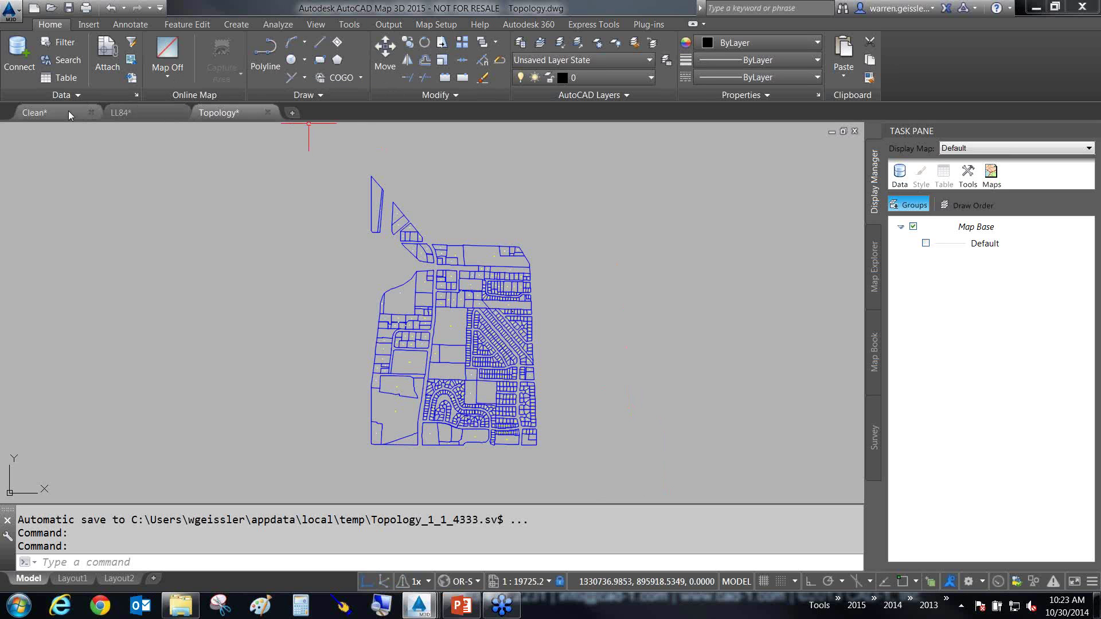
Step: Compare the parcel shapes in the LL84 and Topology drawings
{"action": "left_click", "coordinate": [148, 111]}
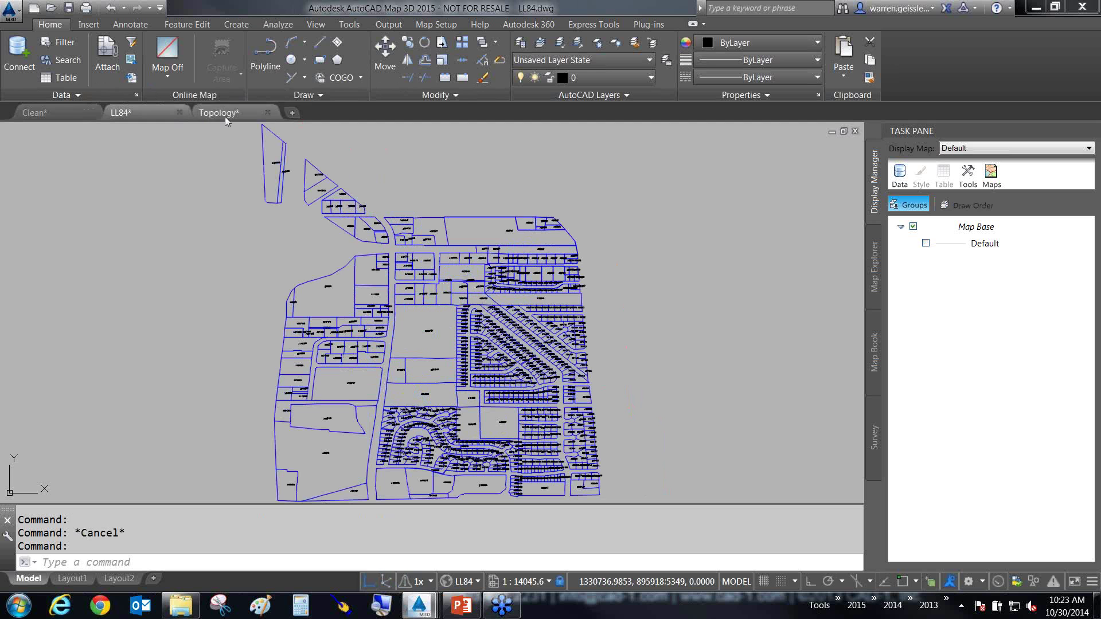
{"action": "left_click", "coordinate": [224, 116]}
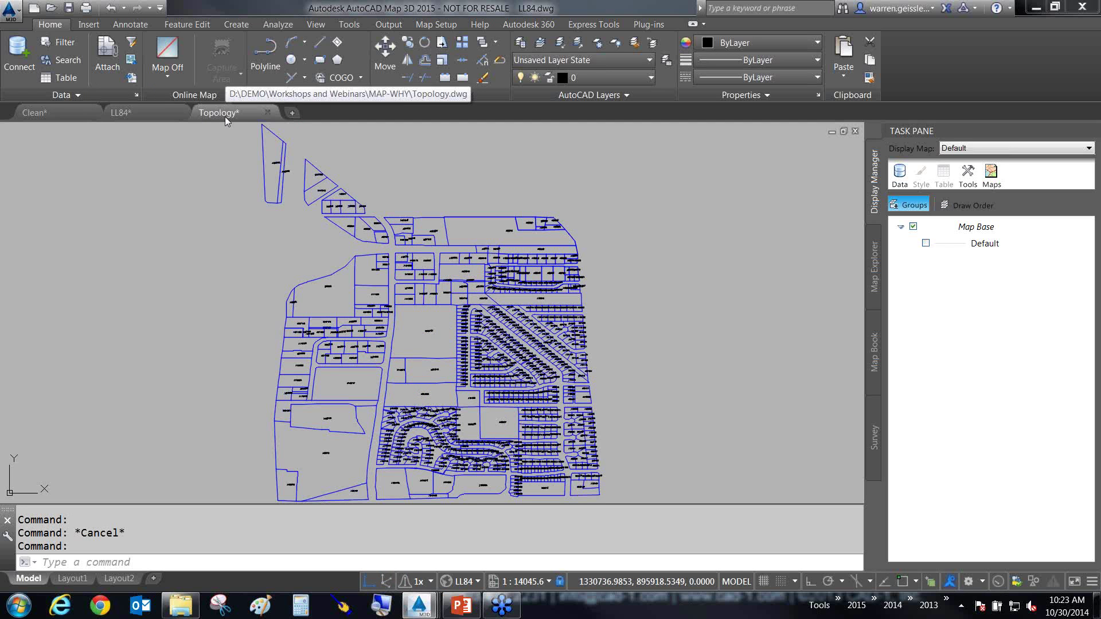
{"action": "left_click", "coordinate": [155, 113]}
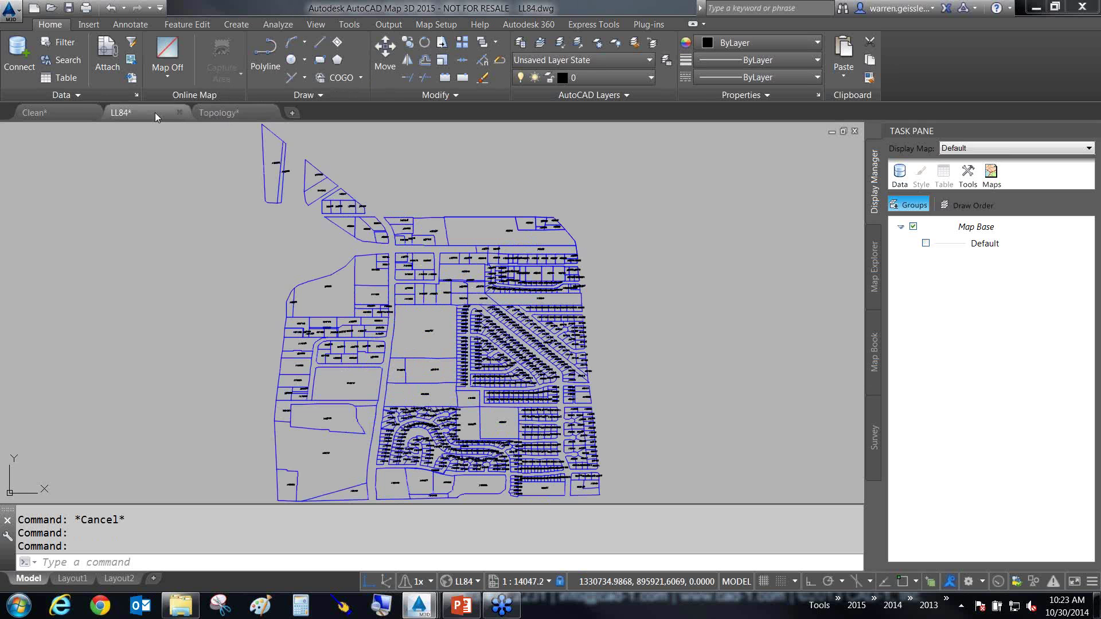
{"action": "left_click", "coordinate": [257, 113]}
{"action": "left_click", "coordinate": [267, 112]}
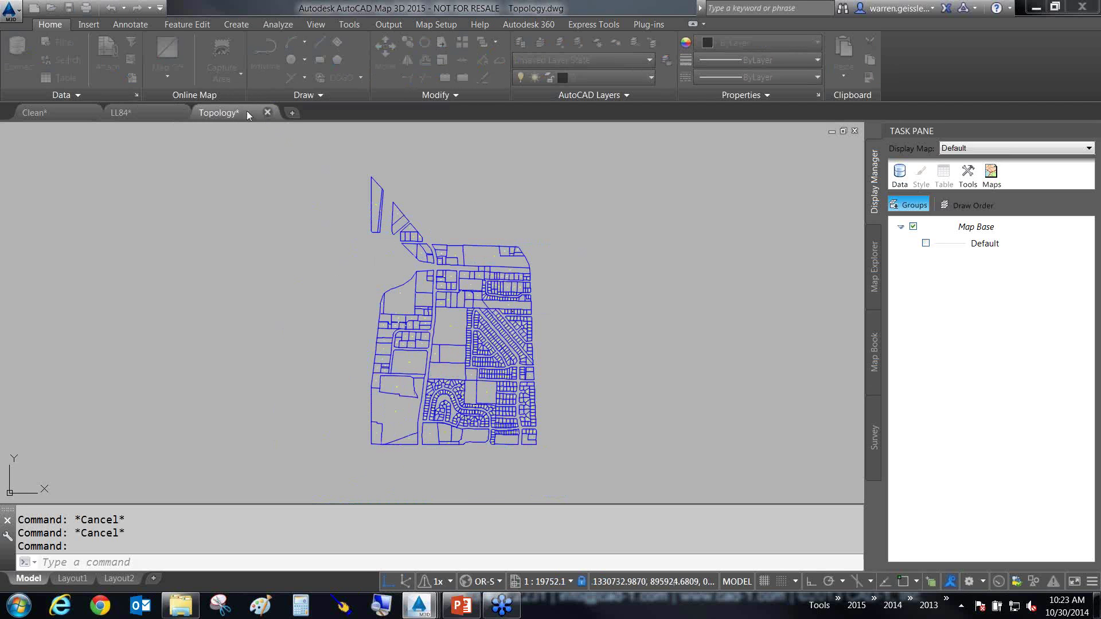
{"action": "key", "text": "Escape"}
Step: Close the LL84 drawing without saving its changes
{"action": "left_click", "coordinate": [156, 112]}
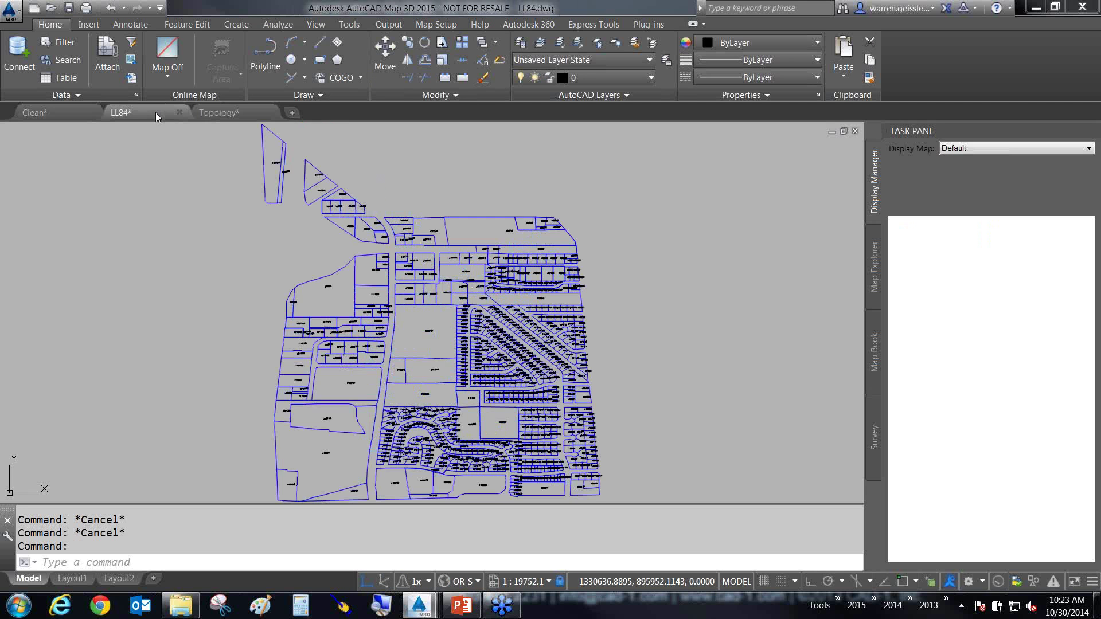
{"action": "left_click", "coordinate": [178, 110]}
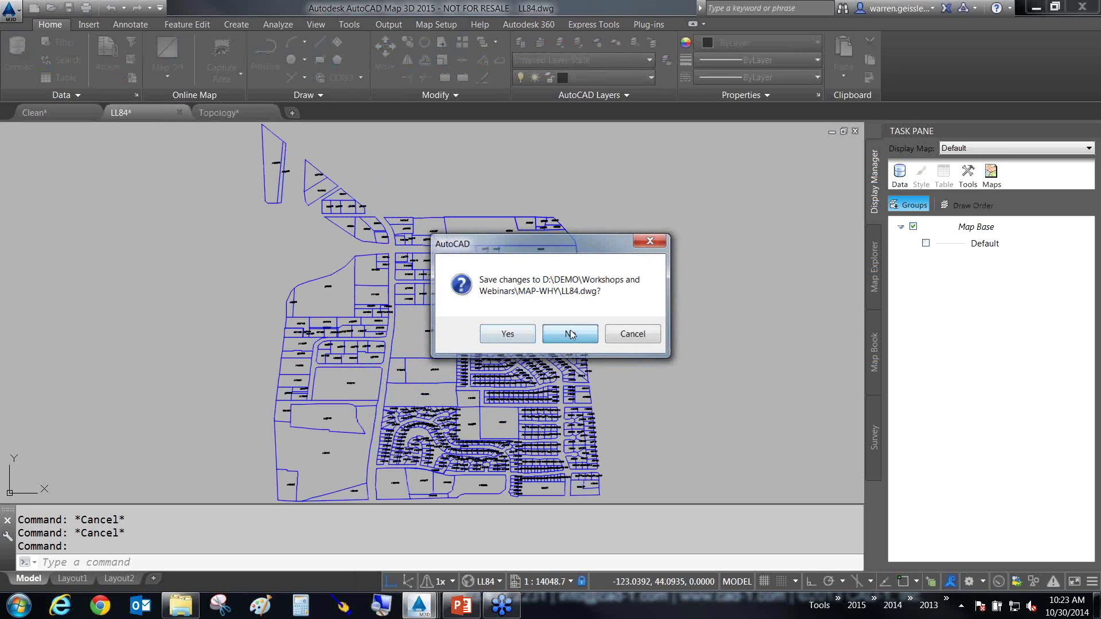
{"action": "left_click", "coordinate": [569, 331]}
Step: Return to the Clean drawing and review the available coordinate systems in the library without assigning a different one
{"action": "left_click", "coordinate": [77, 112]}
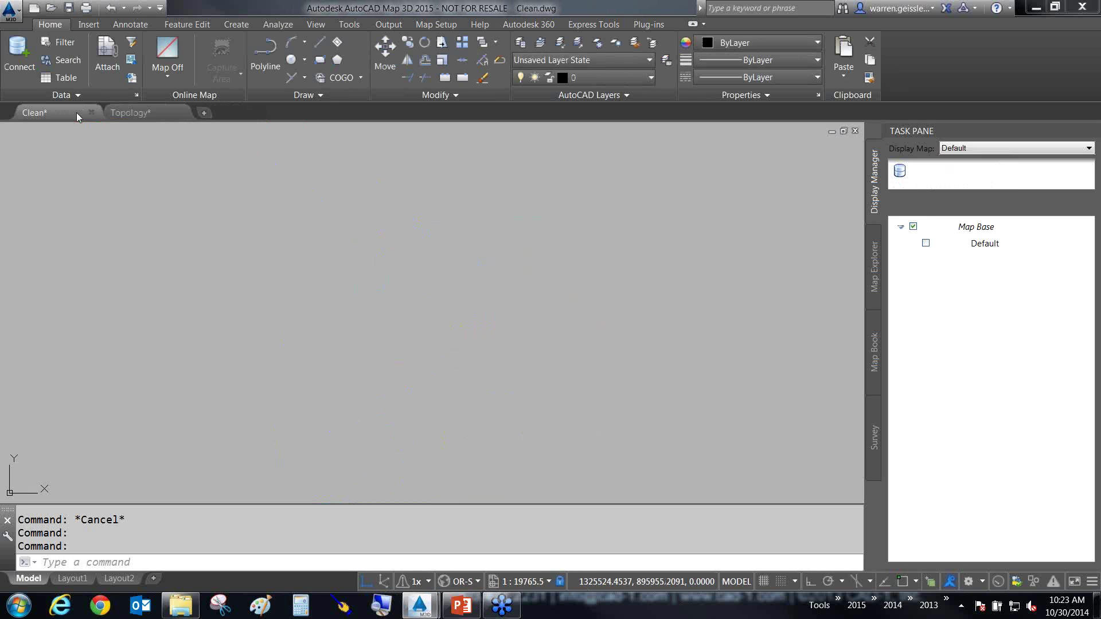
{"action": "left_click", "coordinate": [520, 580]}
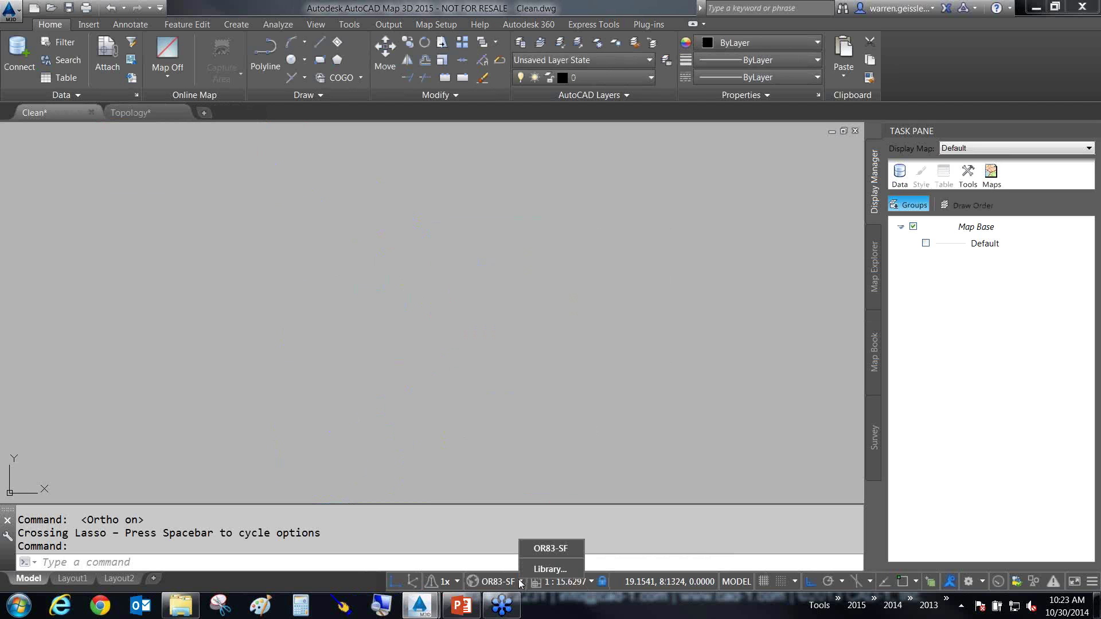
{"action": "left_click", "coordinate": [539, 570]}
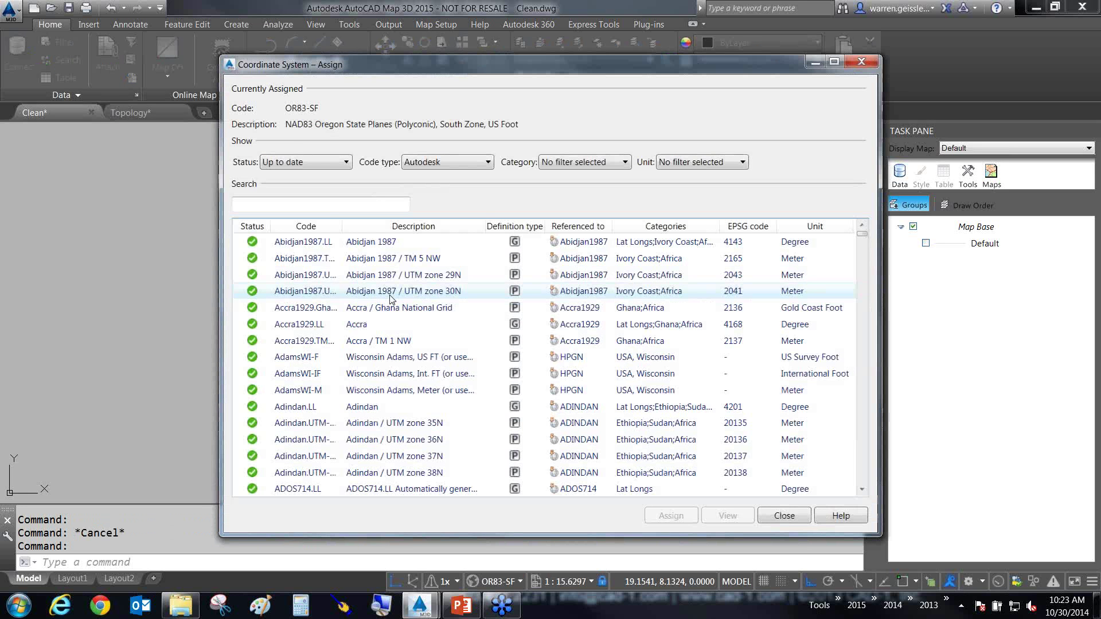
{"action": "left_click", "coordinate": [862, 60]}
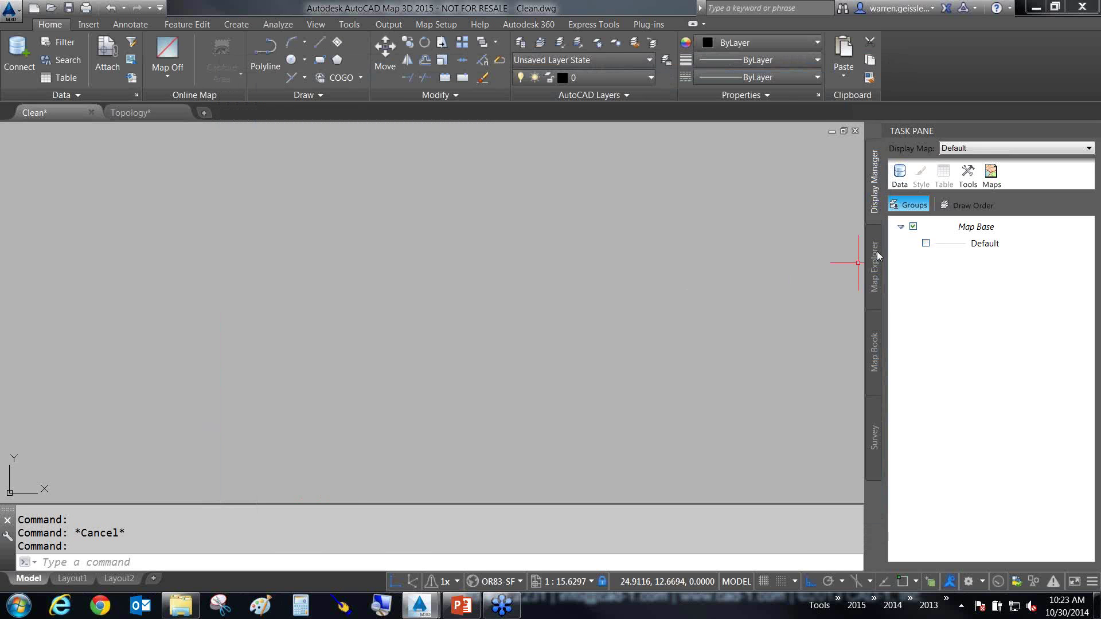
Step: Attach LL84.dwg from the MAP-WHY folder to the Clean drawing as a source drawing in Map Explorer
{"action": "left_click", "coordinate": [873, 268]}
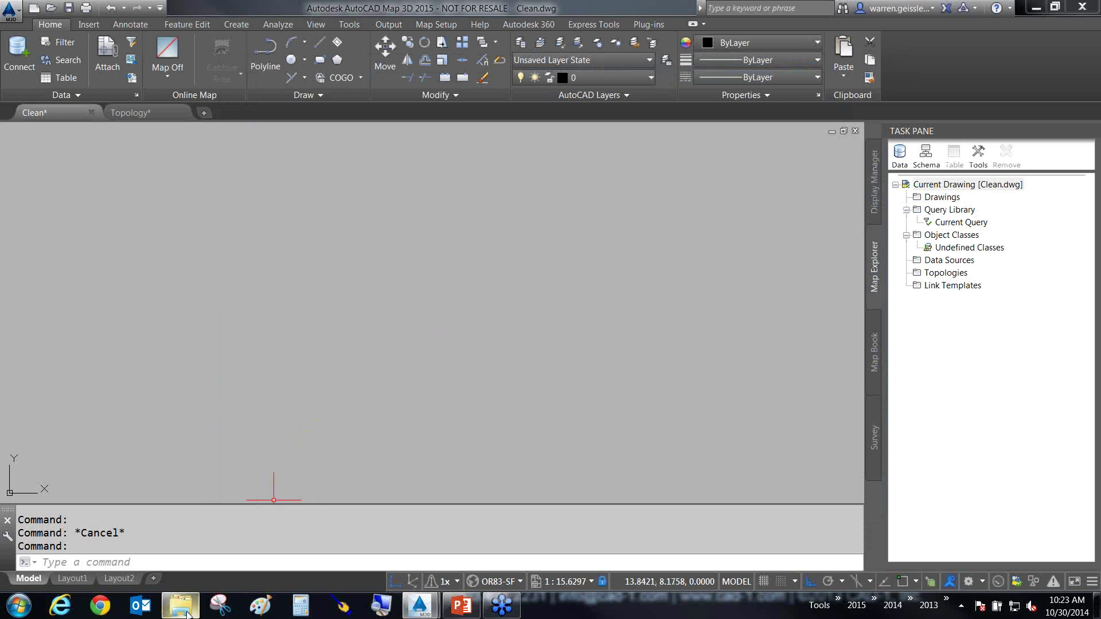
{"action": "left_click", "coordinate": [182, 607]}
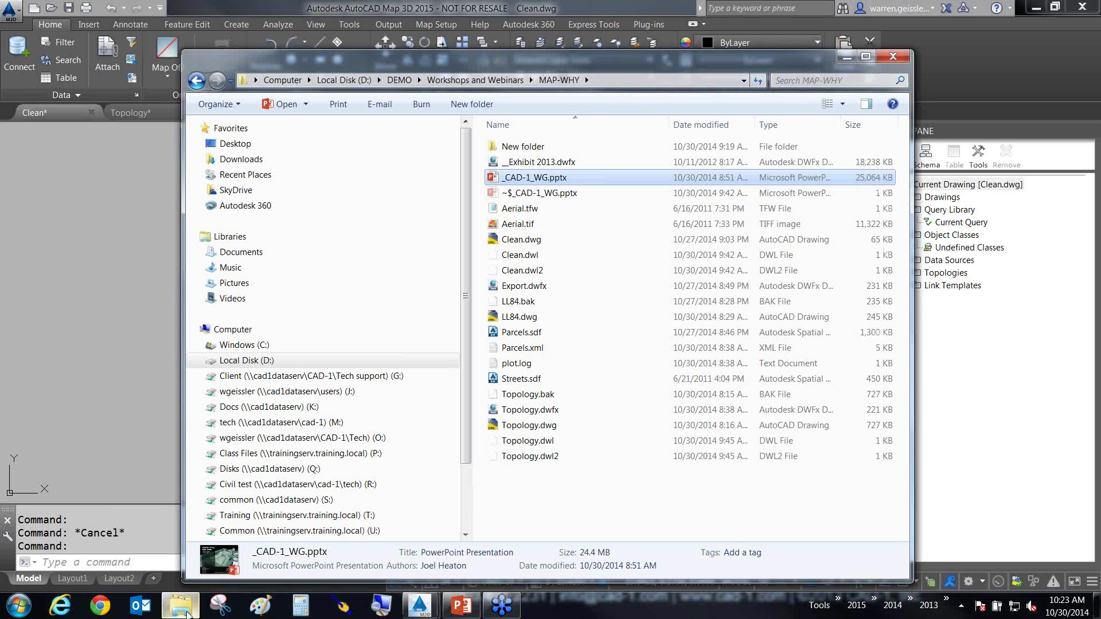
{"action": "left_click_drag", "start_coordinate": [487, 50], "coordinate": [457, 41]}
{"action": "left_click_drag", "start_coordinate": [489, 308], "coordinate": [954, 383]}
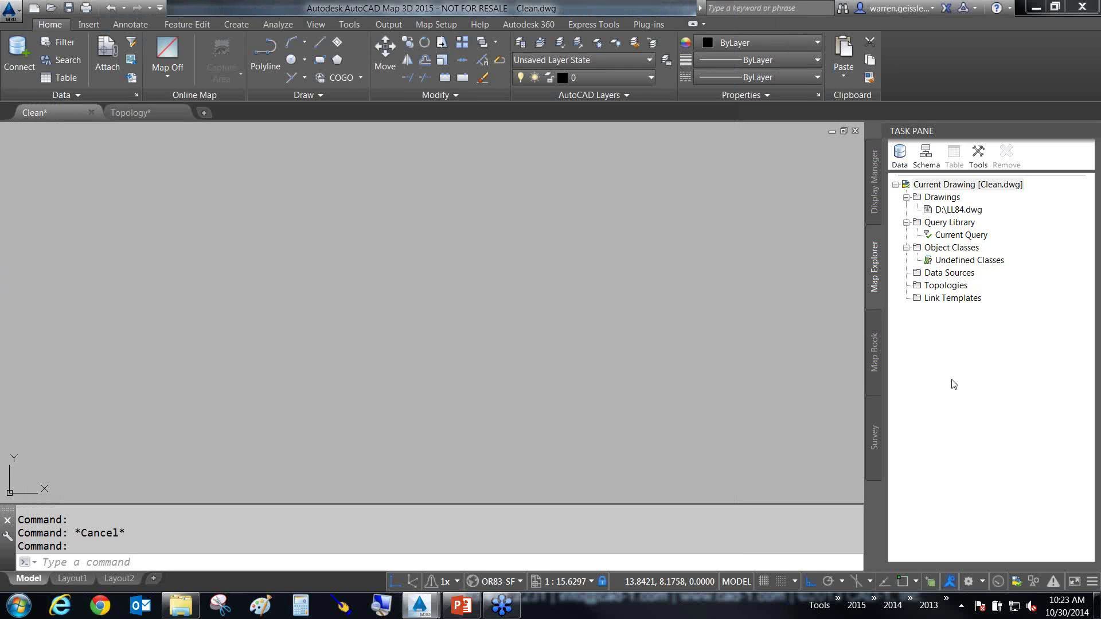
Step: Define a query on the attached drawing with location condition All, set it to Draw mode, and execute it
{"action": "left_click", "coordinate": [960, 235]}
{"action": "double_click", "coordinate": [961, 237]}
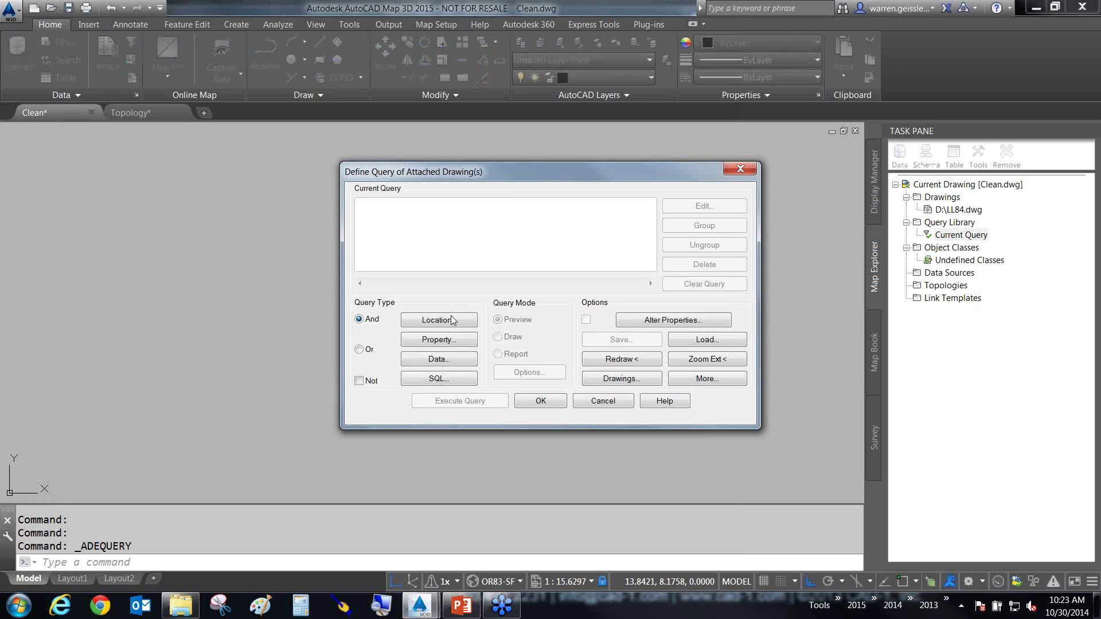
{"action": "left_click", "coordinate": [439, 321]}
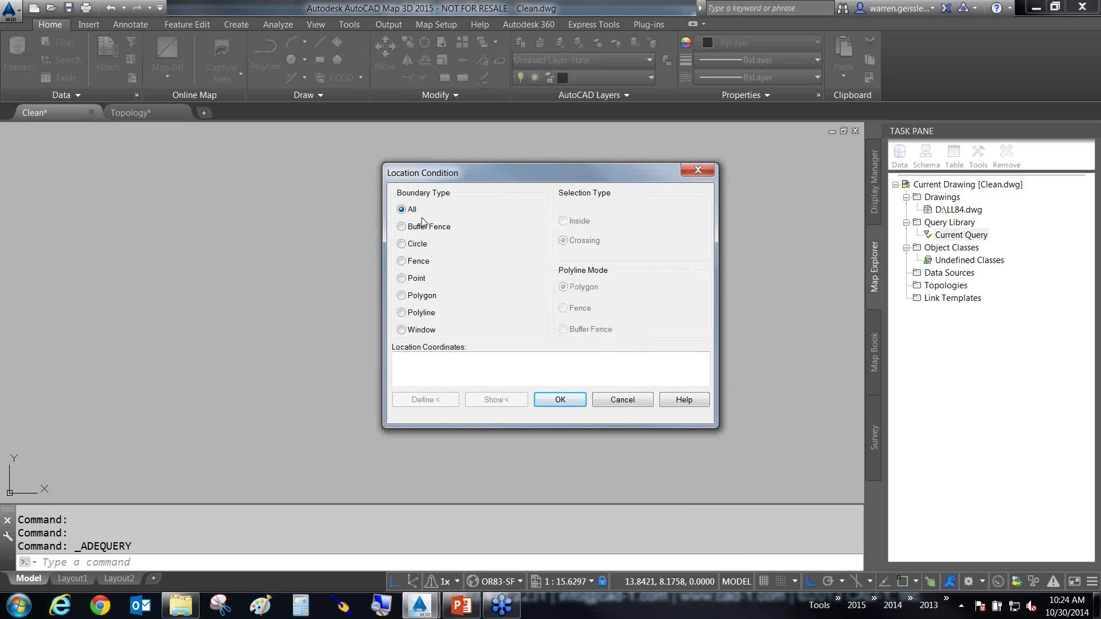
{"action": "left_click", "coordinate": [551, 402]}
{"action": "left_click", "coordinate": [503, 337]}
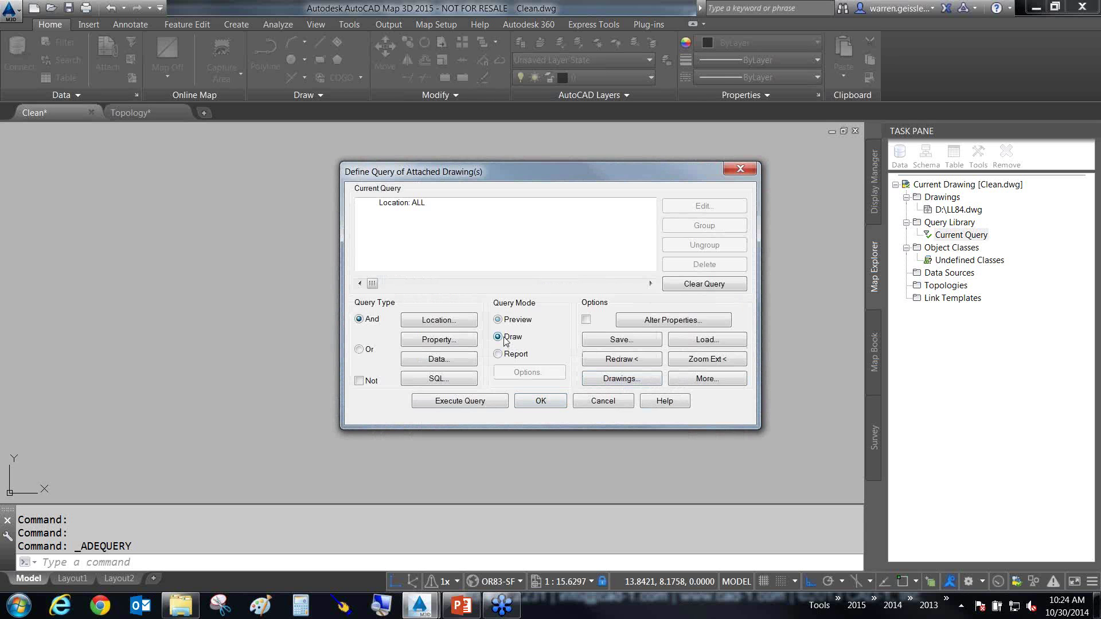
{"action": "left_click", "coordinate": [487, 400]}
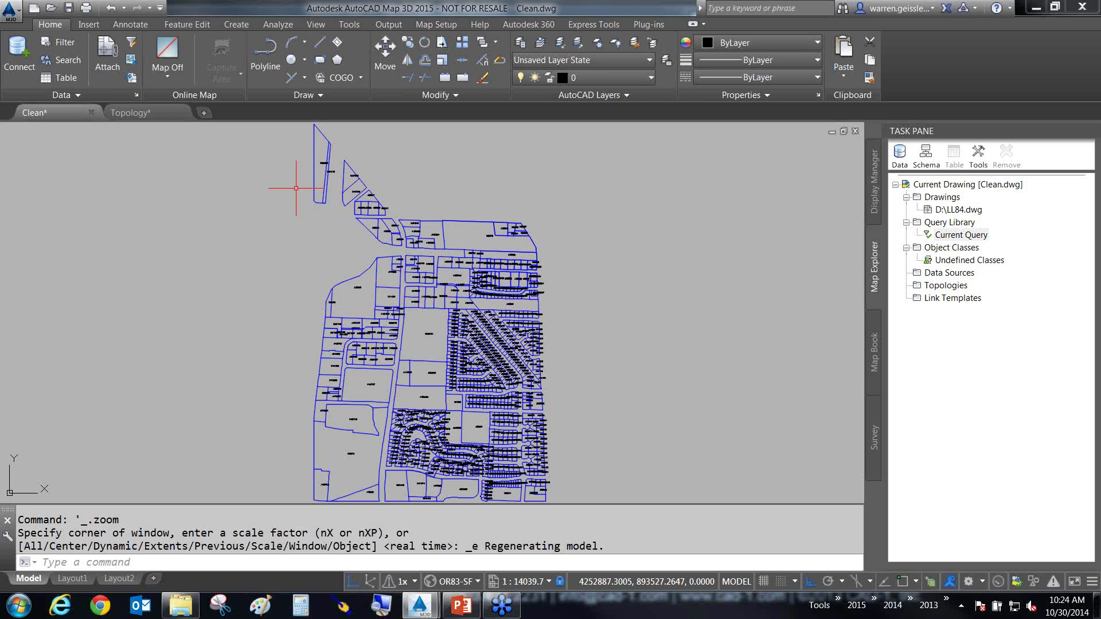
Step: Detach LL84.dwg from the Clean drawing and dismiss the resulting notification
{"action": "right_click", "coordinate": [946, 211]}
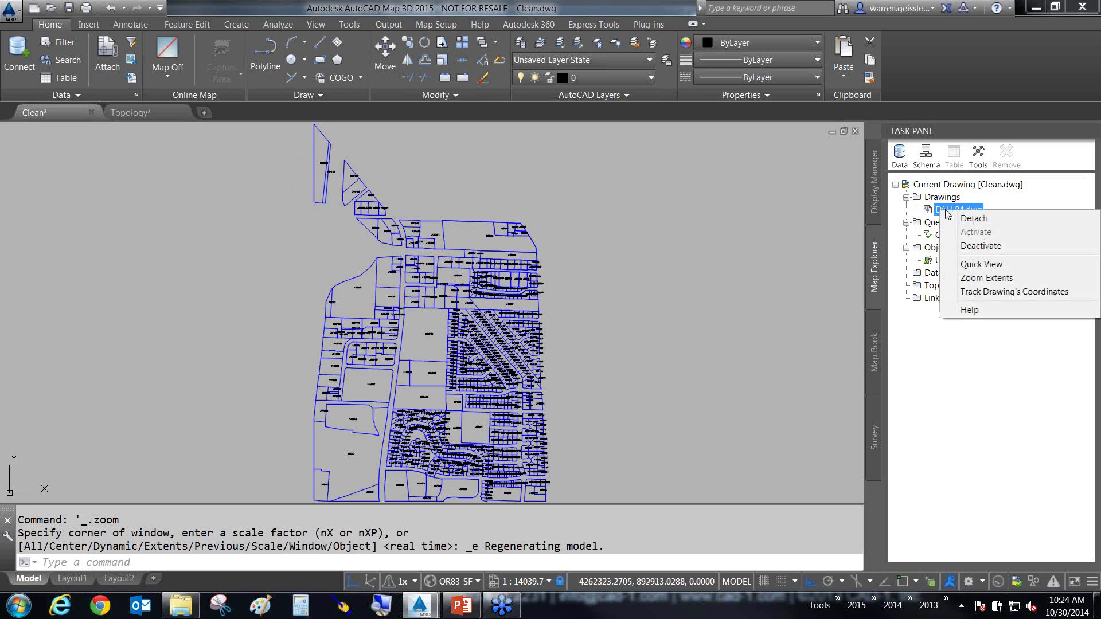
{"action": "left_click", "coordinate": [975, 219]}
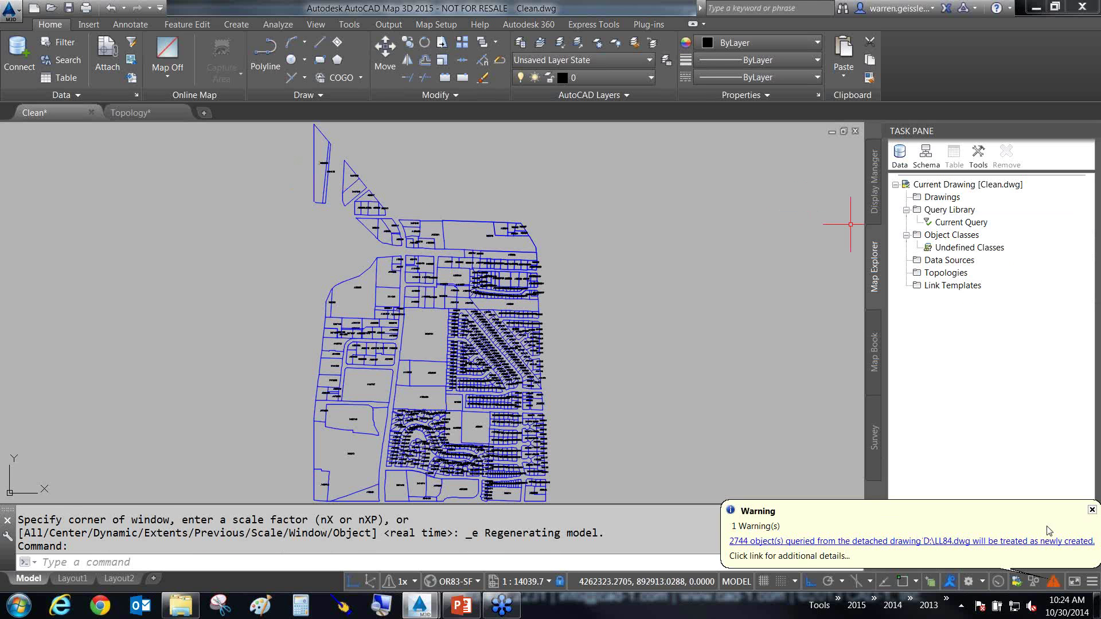
{"action": "left_click", "coordinate": [1092, 510]}
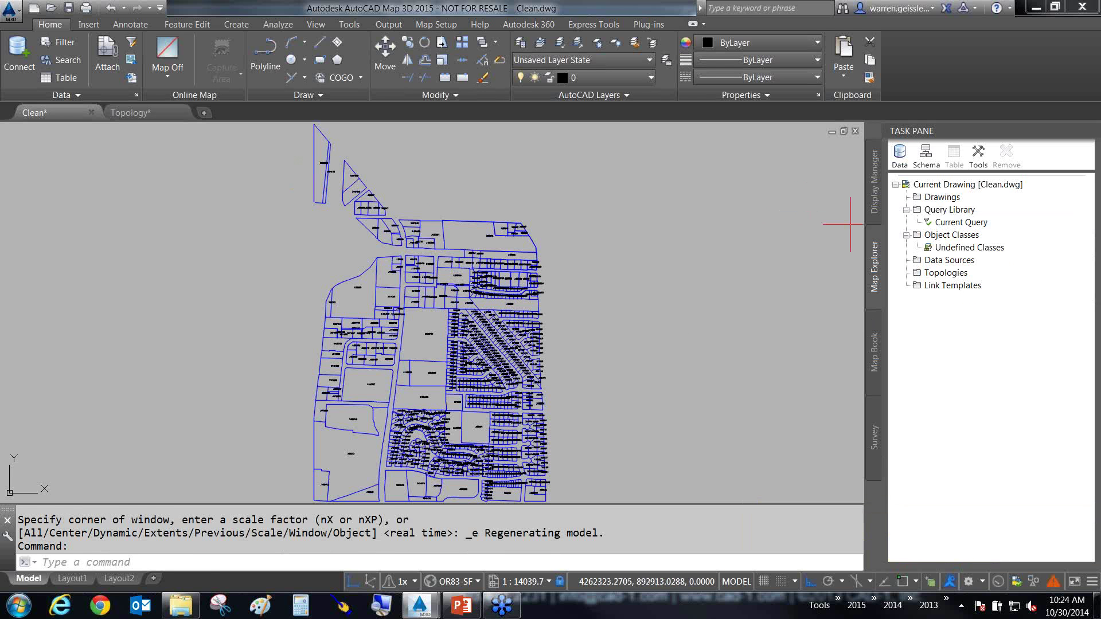
{"action": "left_click", "coordinate": [681, 304]}
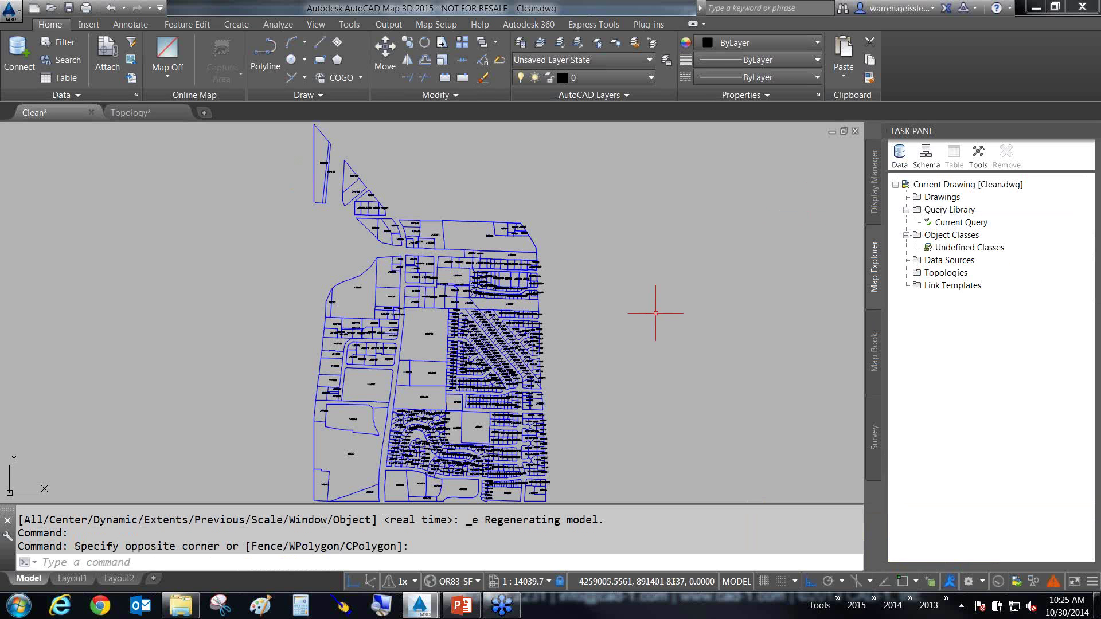
{"action": "middle_click_drag", "start_coordinate": [631, 378], "coordinate": [646, 285]}
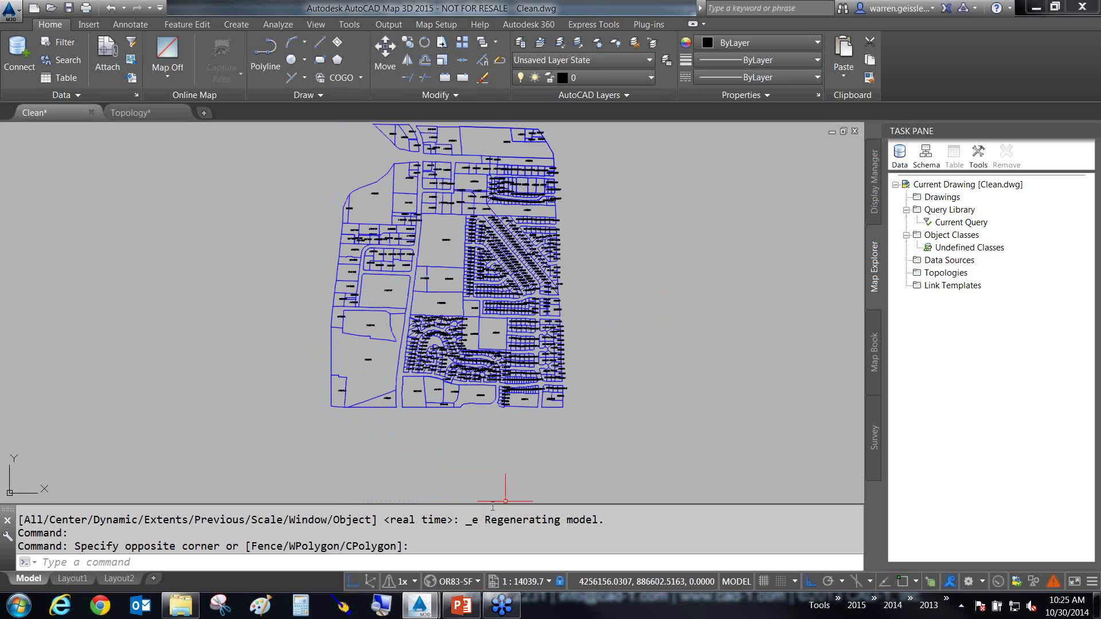
{"action": "middle_click_drag", "start_coordinate": [217, 362], "coordinate": [218, 402]}
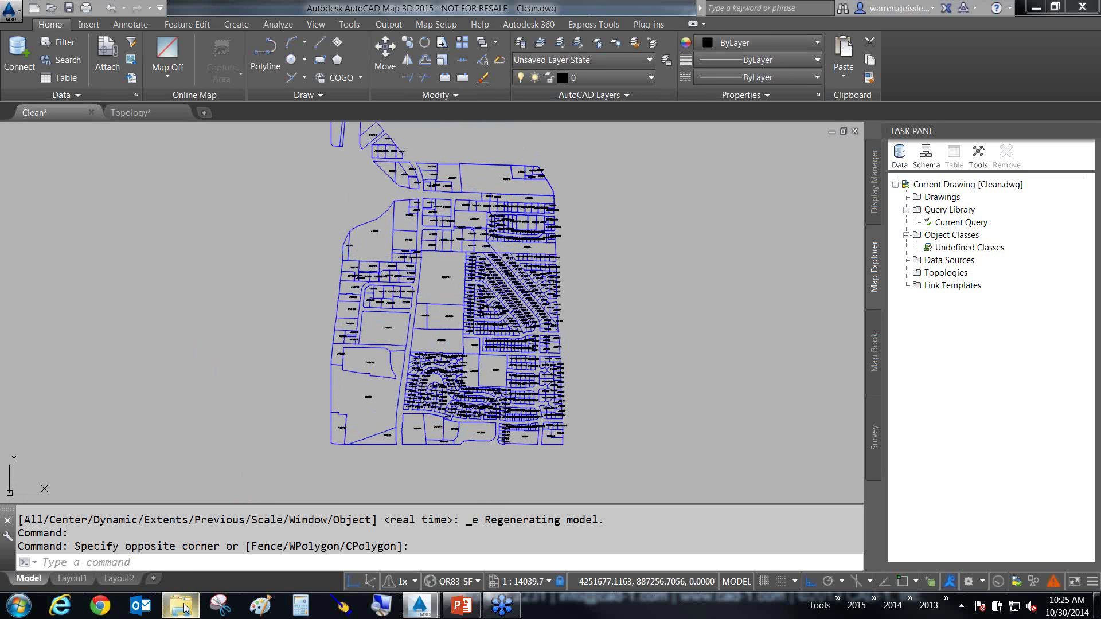
Step: Add Parcels.sdf from the MAP-WHY folder to the Clean drawing as a feature layer in Display Manager
{"action": "left_click", "coordinate": [182, 606]}
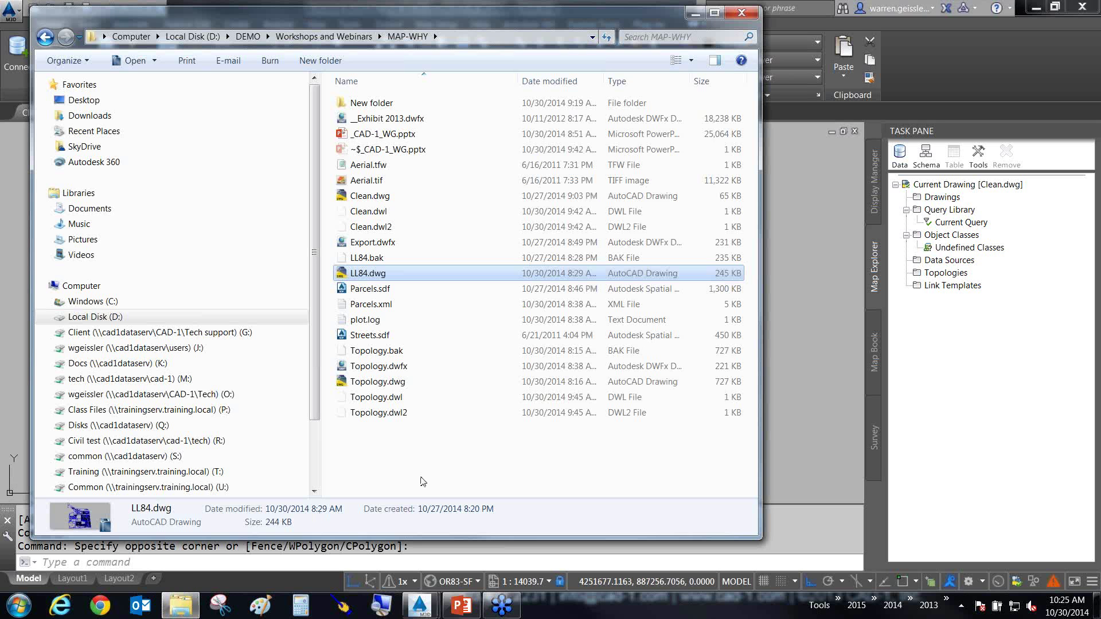
{"action": "left_click", "coordinate": [385, 290]}
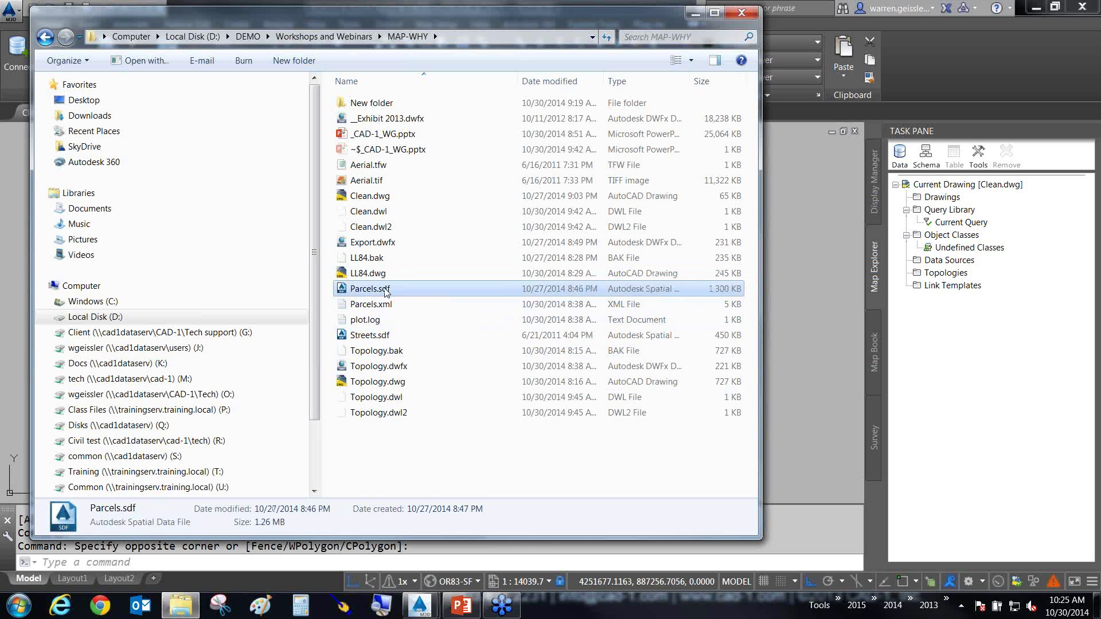
{"action": "left_click", "coordinate": [375, 337]}
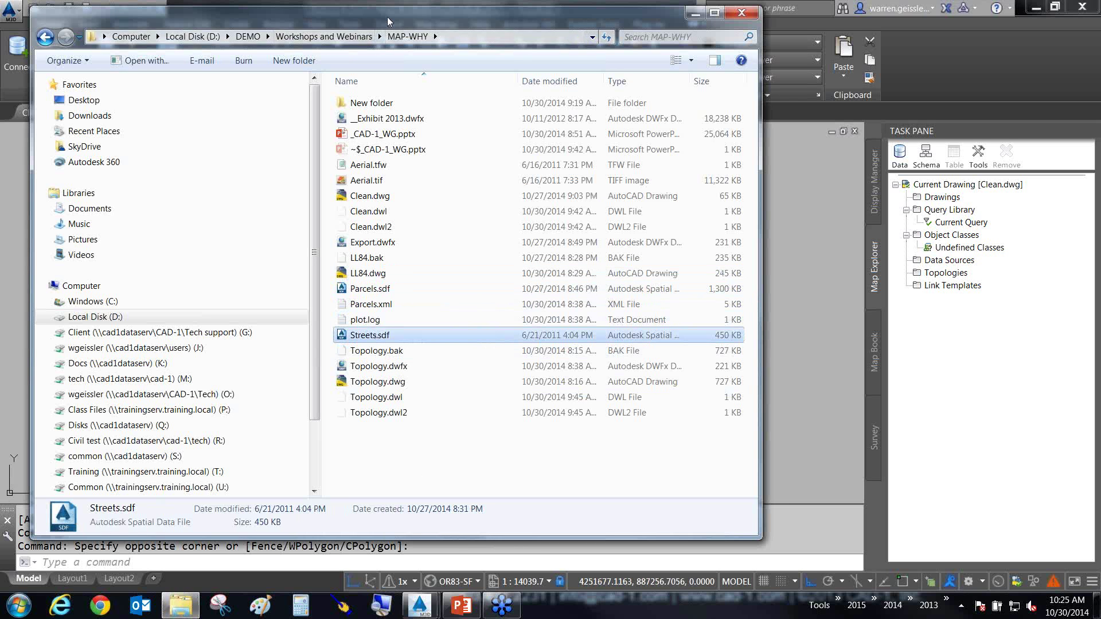
{"action": "left_click_drag", "start_coordinate": [380, 22], "coordinate": [312, 16]}
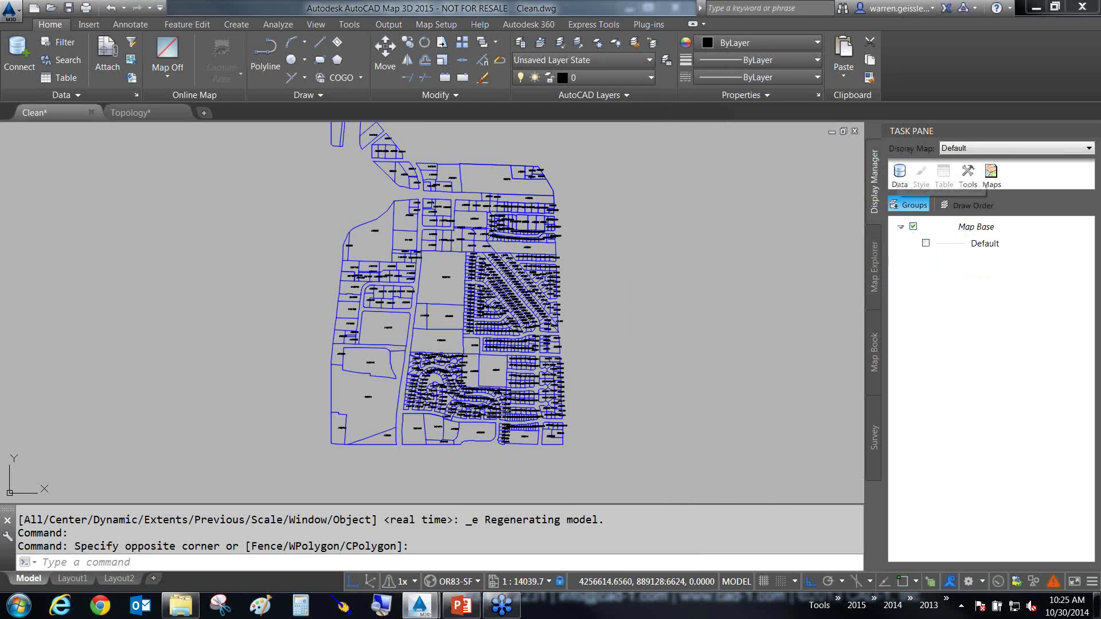
{"action": "left_click", "coordinate": [181, 606]}
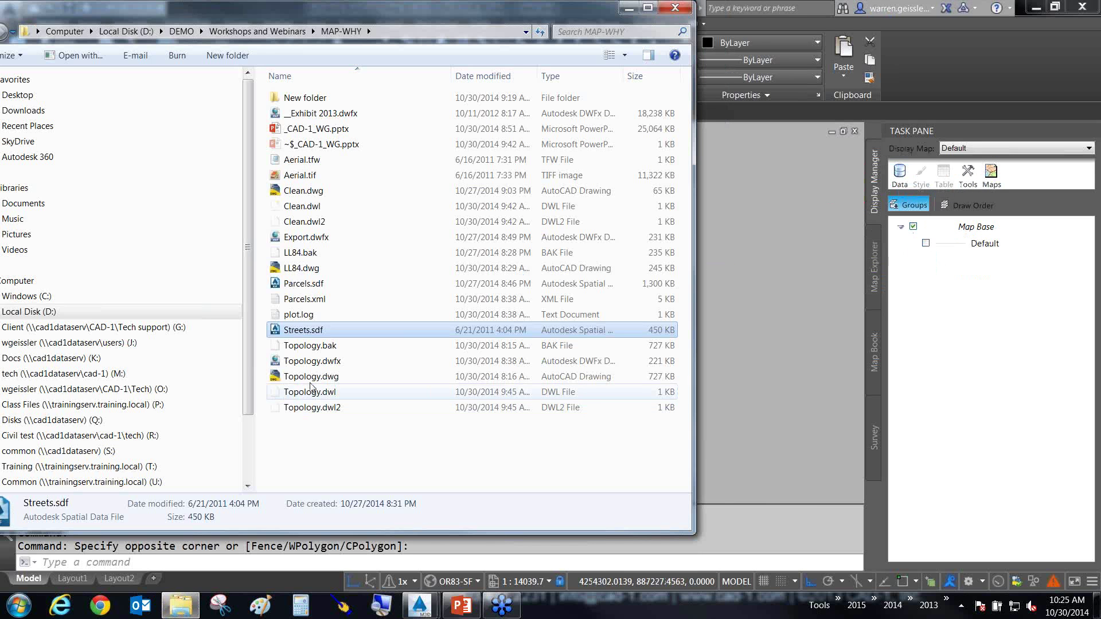
{"action": "left_click_drag", "start_coordinate": [277, 285], "coordinate": [768, 313]}
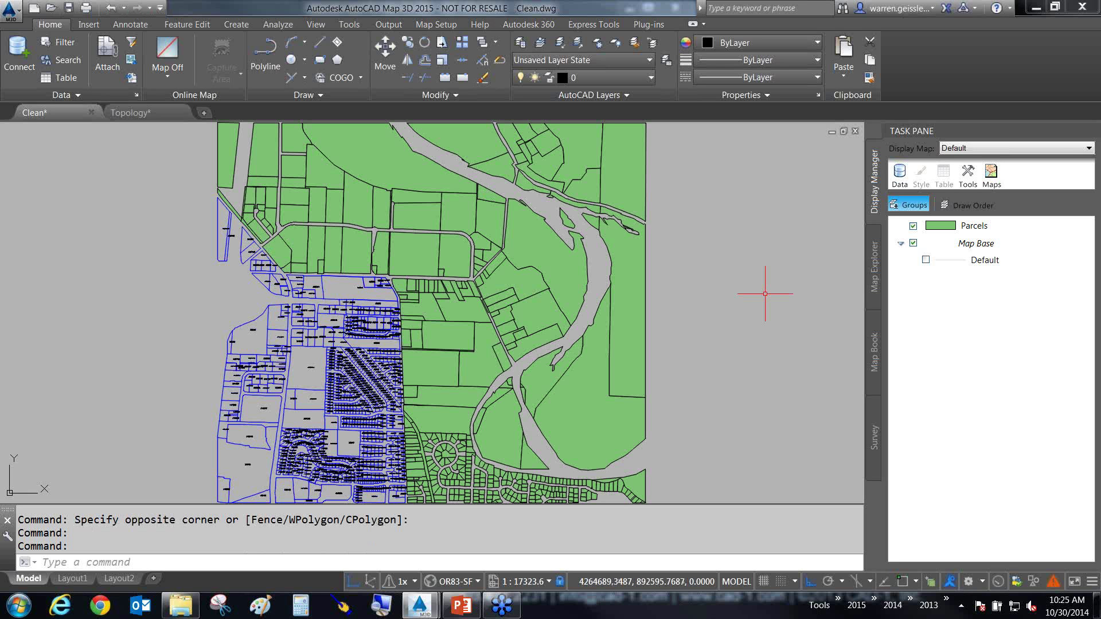
Step: Examine the coordinate system of the Parcels SDF connection against the drawing's OR83-SF system, and close the data connections
{"action": "left_click", "coordinate": [900, 177]}
{"action": "left_click", "coordinate": [923, 183]}
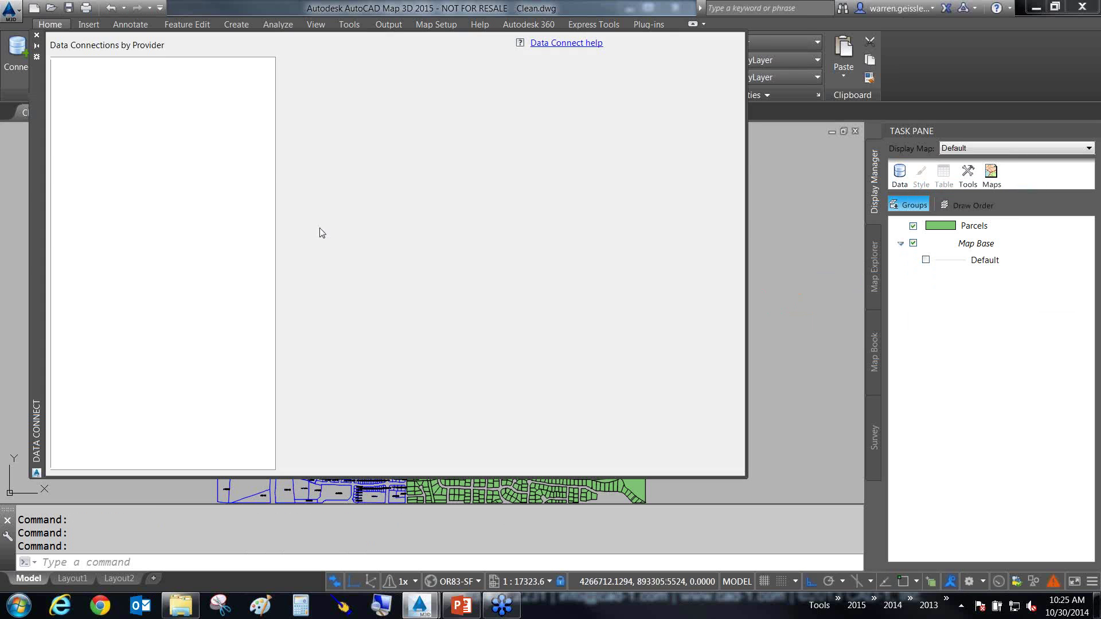
{"action": "left_click", "coordinate": [90, 165]}
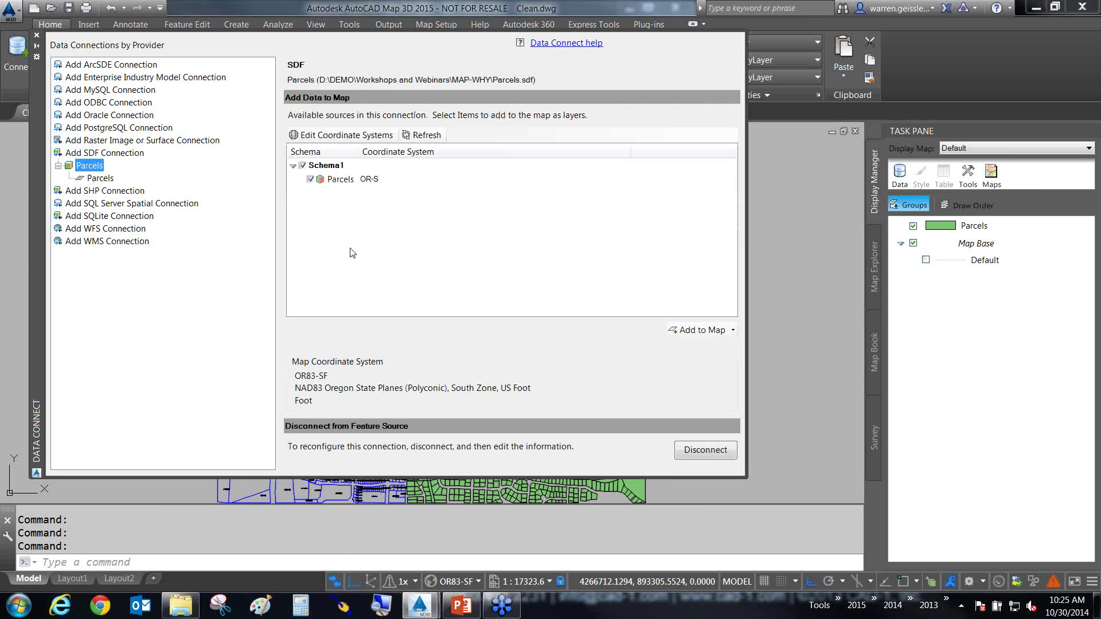
{"action": "key", "text": "ctrl+2"}
{"action": "left_click_drag", "start_coordinate": [357, 276], "coordinate": [370, 187]}
{"action": "left_click_drag", "start_coordinate": [561, 352], "coordinate": [465, 574]}
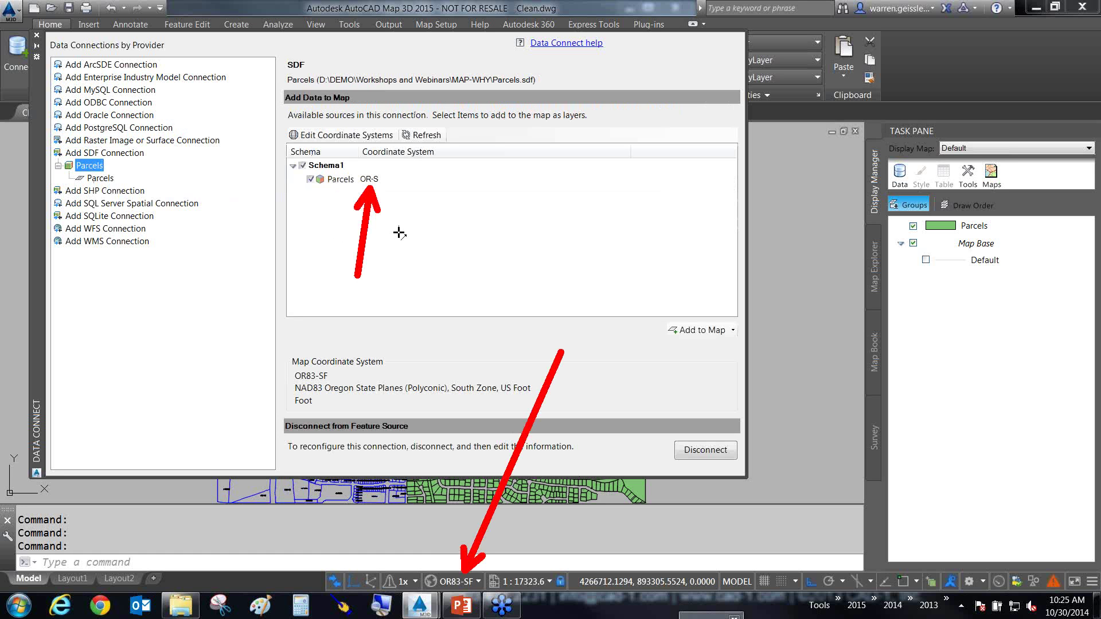
{"action": "key", "text": "Escape"}
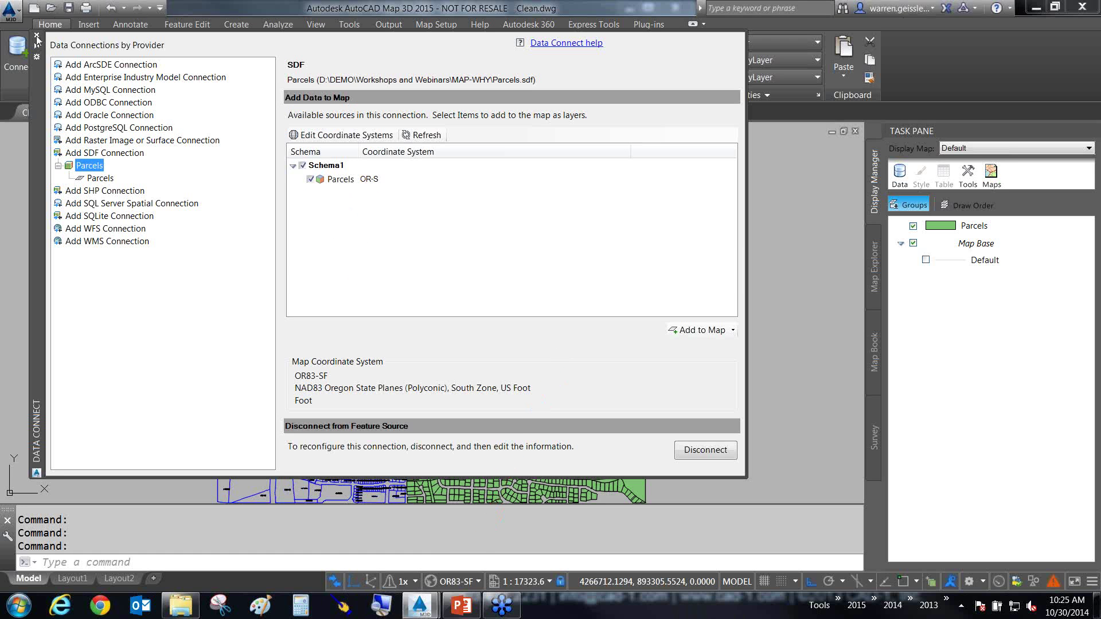
{"action": "left_click", "coordinate": [37, 35]}
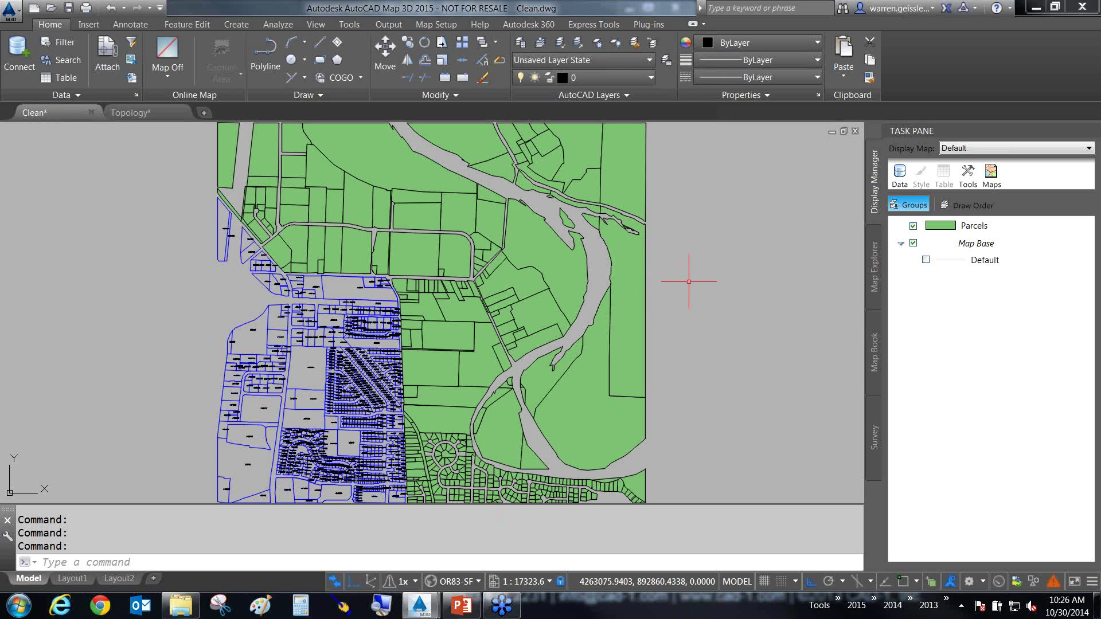
Step: Add Streets.sdf from the MAP-WHY folder to the Clean drawing as another feature layer
{"action": "middle_click_drag", "start_coordinate": [693, 285], "coordinate": [726, 290]}
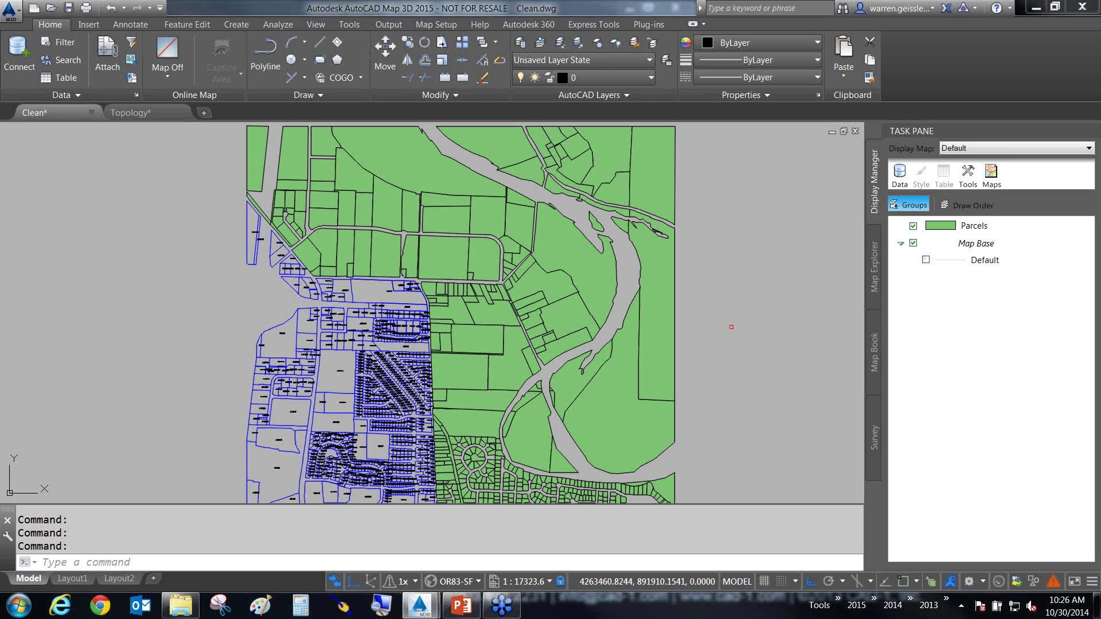
{"action": "middle_click_drag", "start_coordinate": [735, 332], "coordinate": [742, 325]}
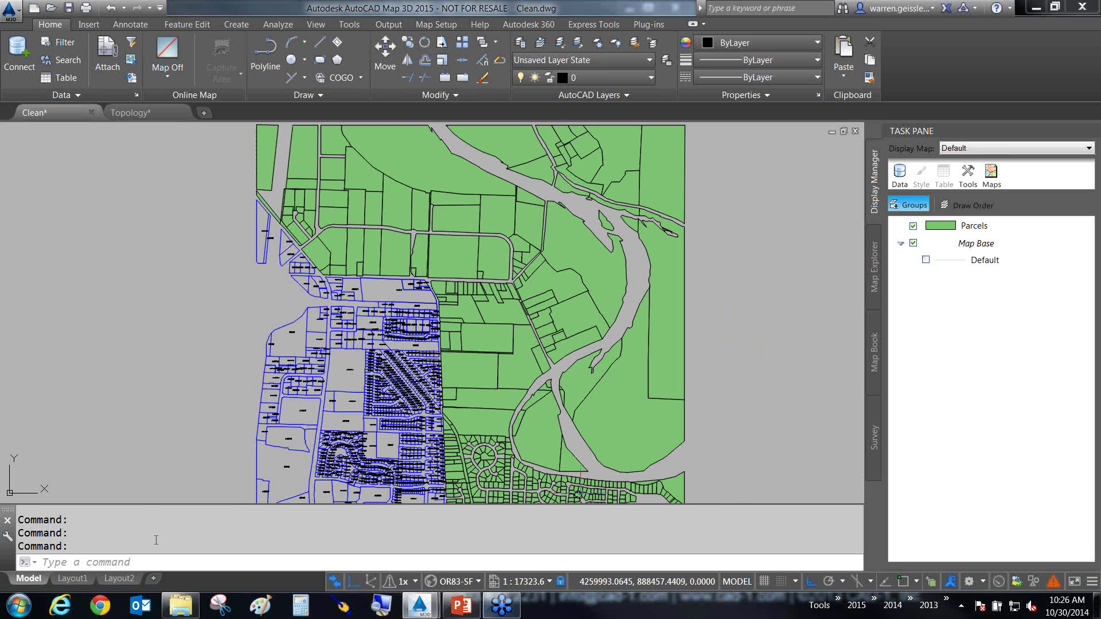
{"action": "left_click", "coordinate": [178, 604]}
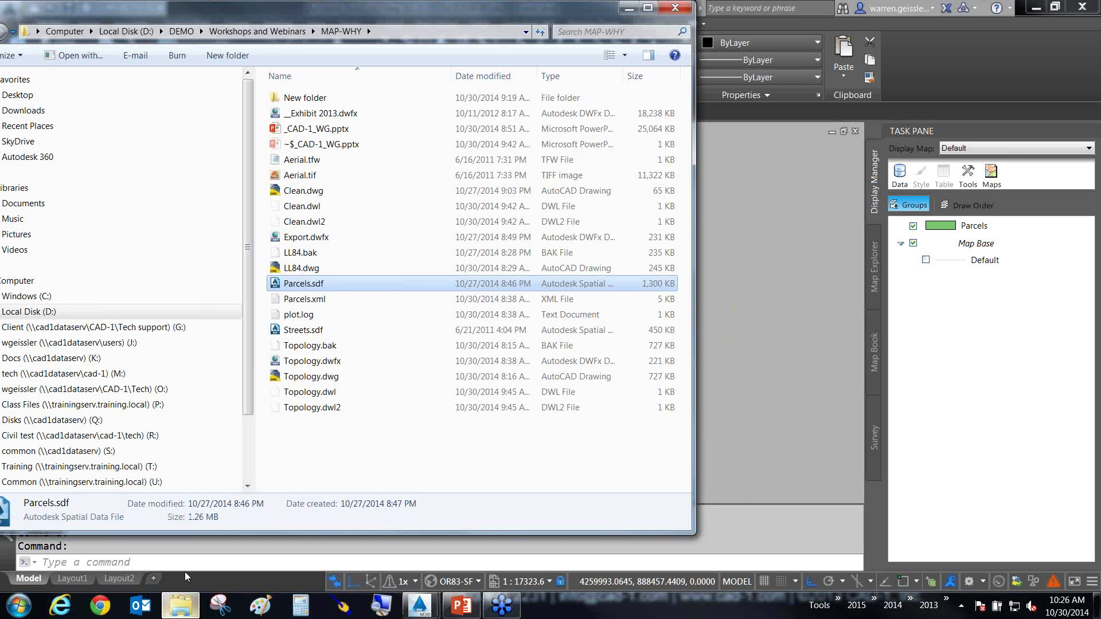
{"action": "left_click", "coordinate": [277, 331]}
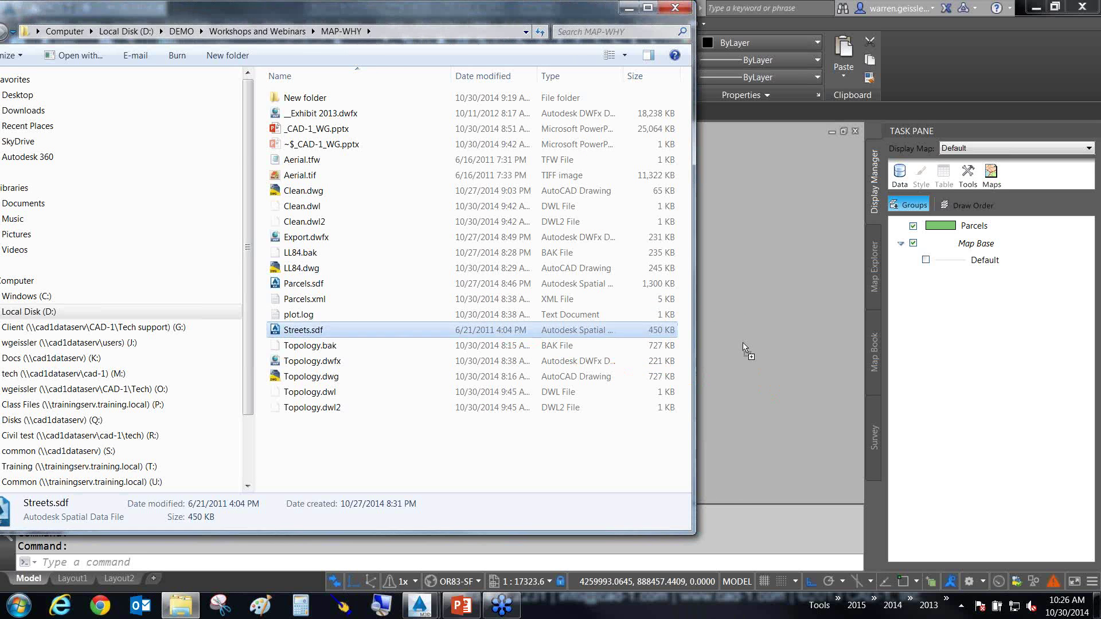
{"action": "left_click_drag", "start_coordinate": [323, 339], "coordinate": [742, 341]}
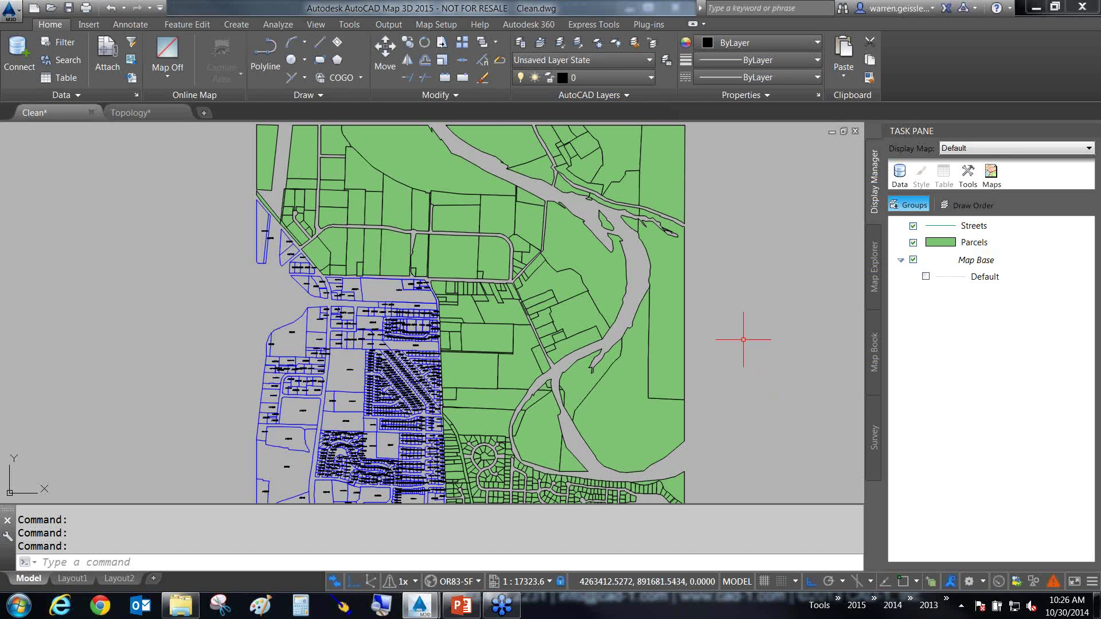
Step: Check which coordinate system is assigned to the Streets SDF connection, and close the data connections
{"action": "left_click", "coordinate": [965, 230]}
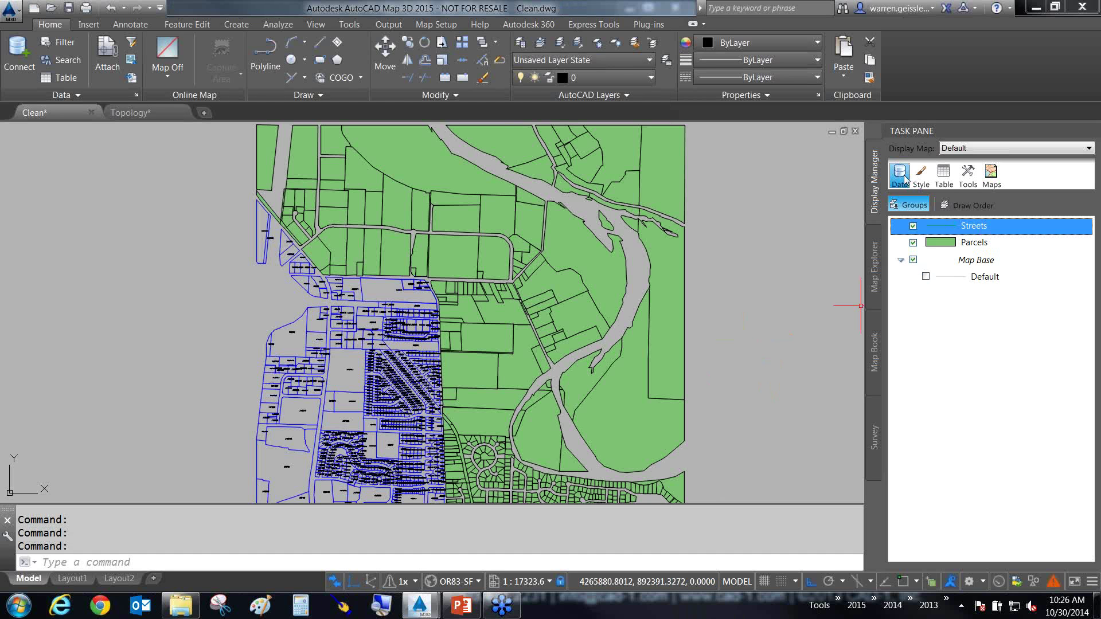
{"action": "left_click", "coordinate": [901, 176]}
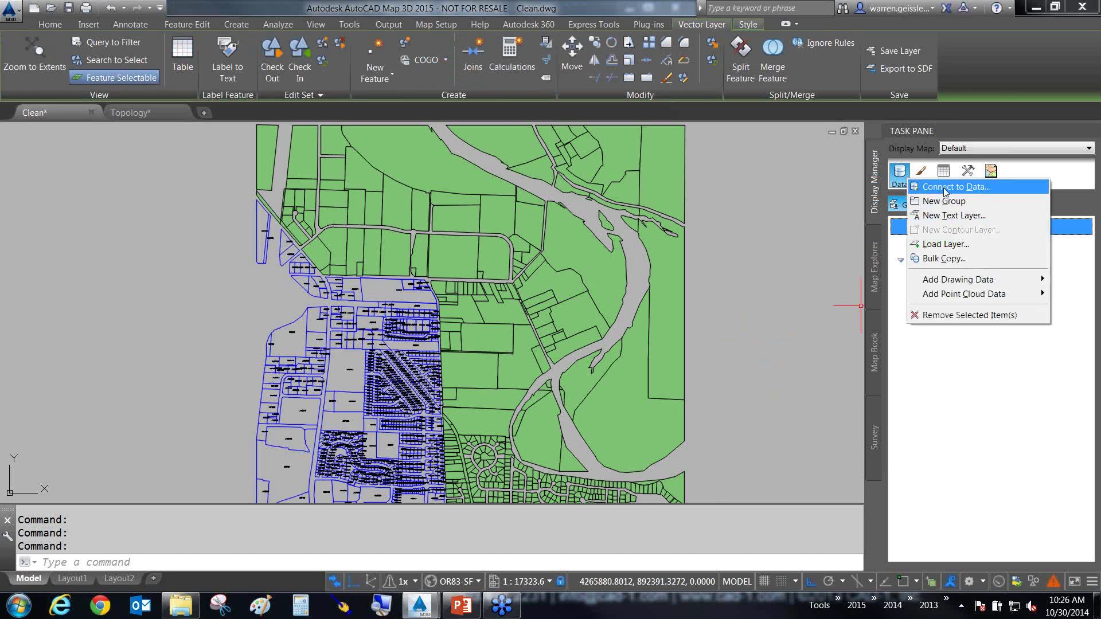
{"action": "left_click", "coordinate": [946, 188]}
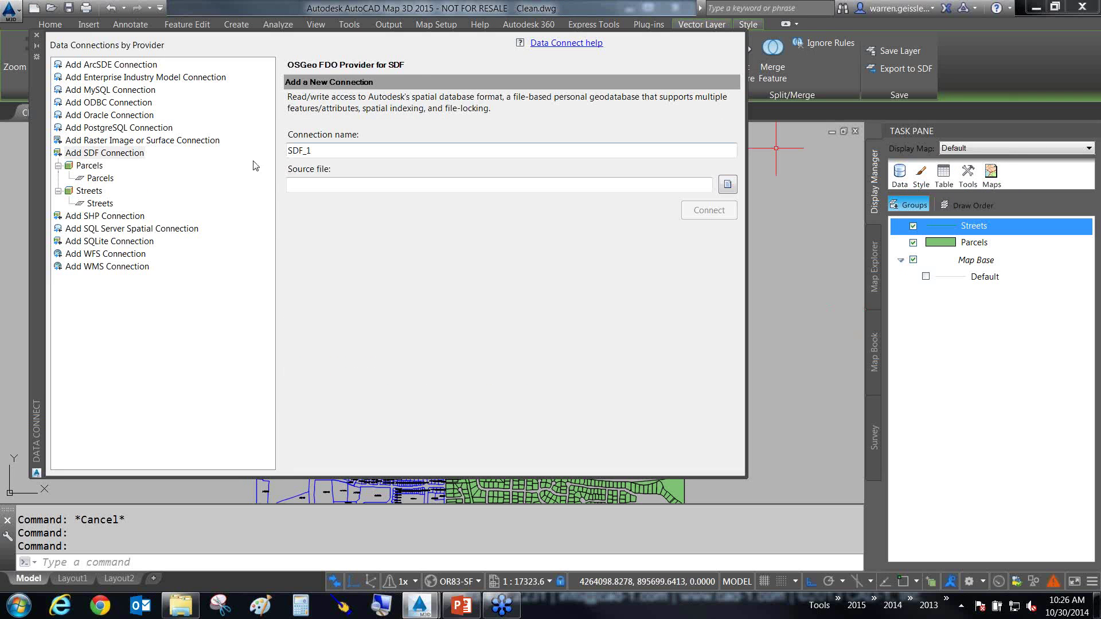
{"action": "left_click", "coordinate": [88, 190]}
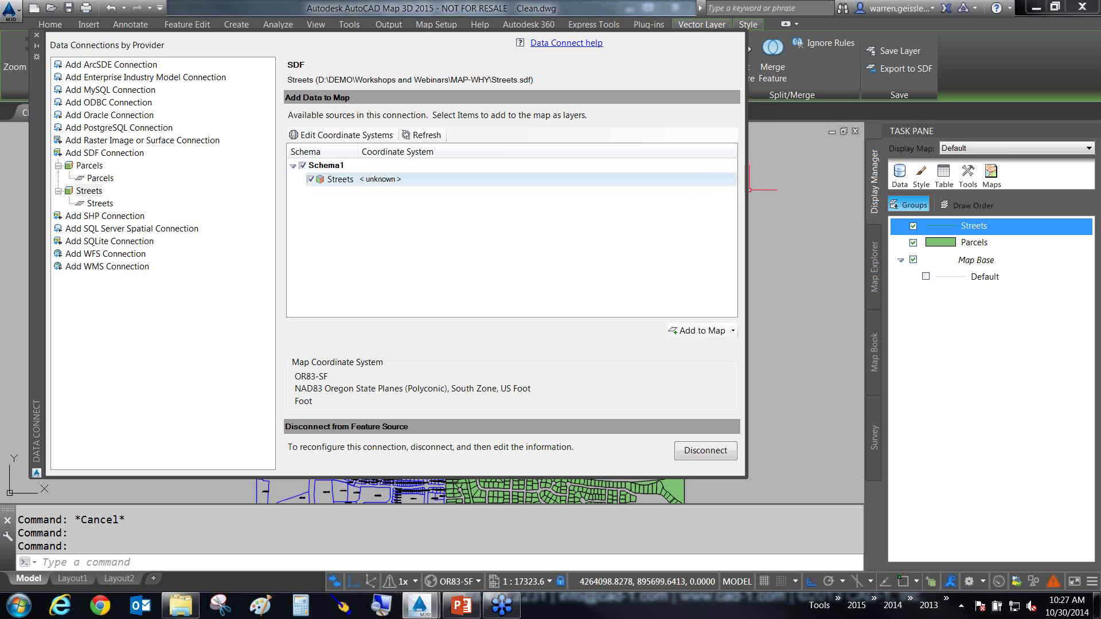
{"action": "left_click", "coordinate": [789, 215]}
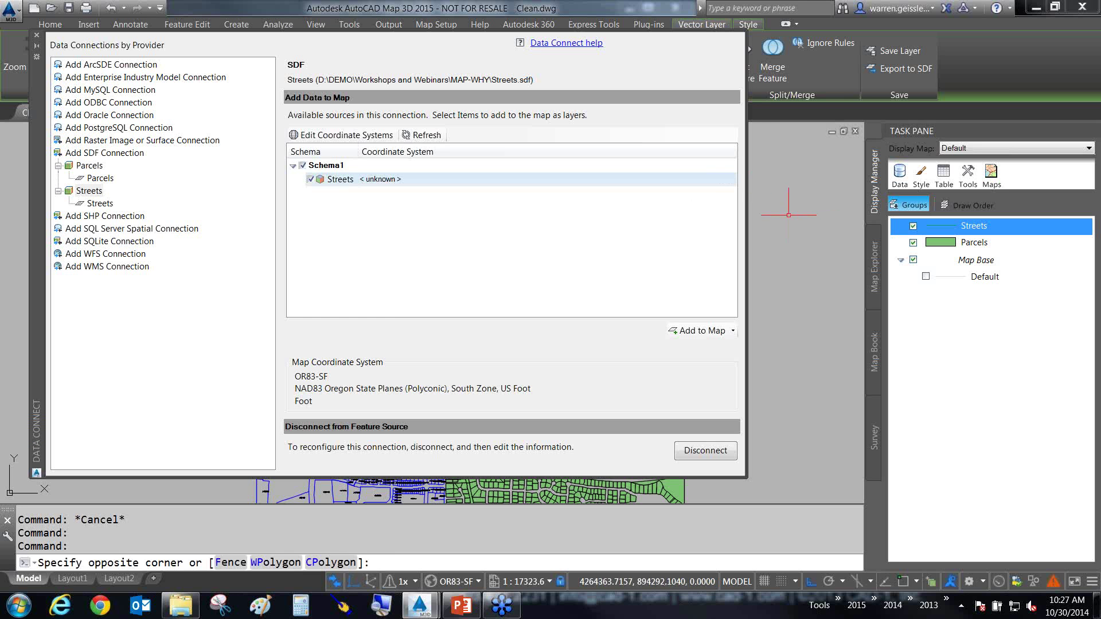
{"action": "left_click", "coordinate": [36, 35]}
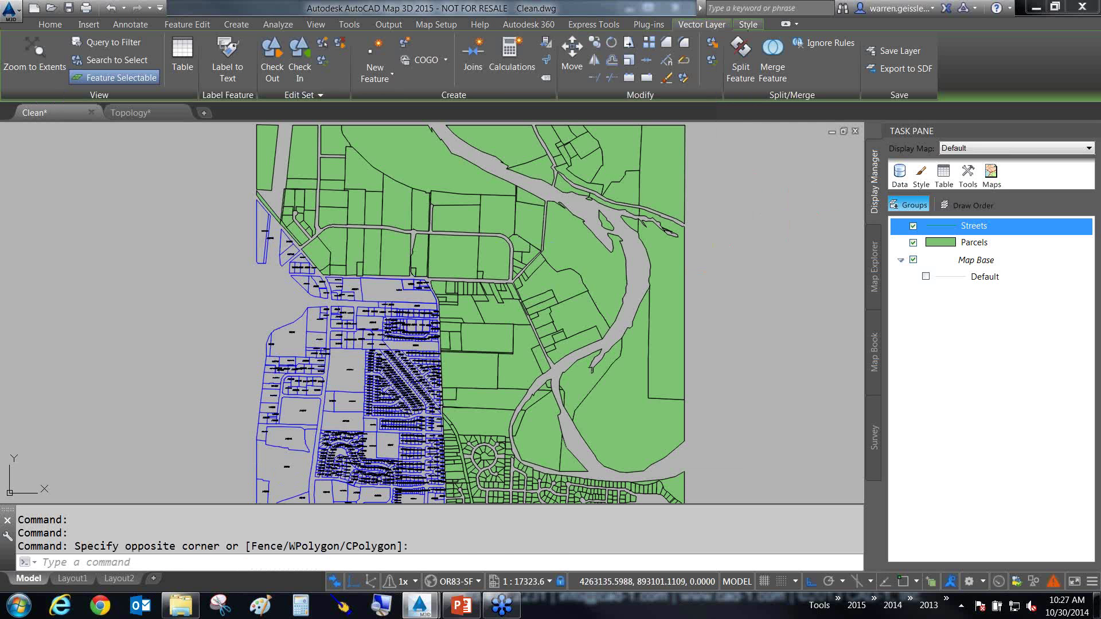
Step: Zoom to the drawing's extents to see where the Streets data lies, and restore the previous view
{"action": "middle_click", "coordinate": [728, 266]}
{"action": "middle_click", "coordinate": [729, 266]}
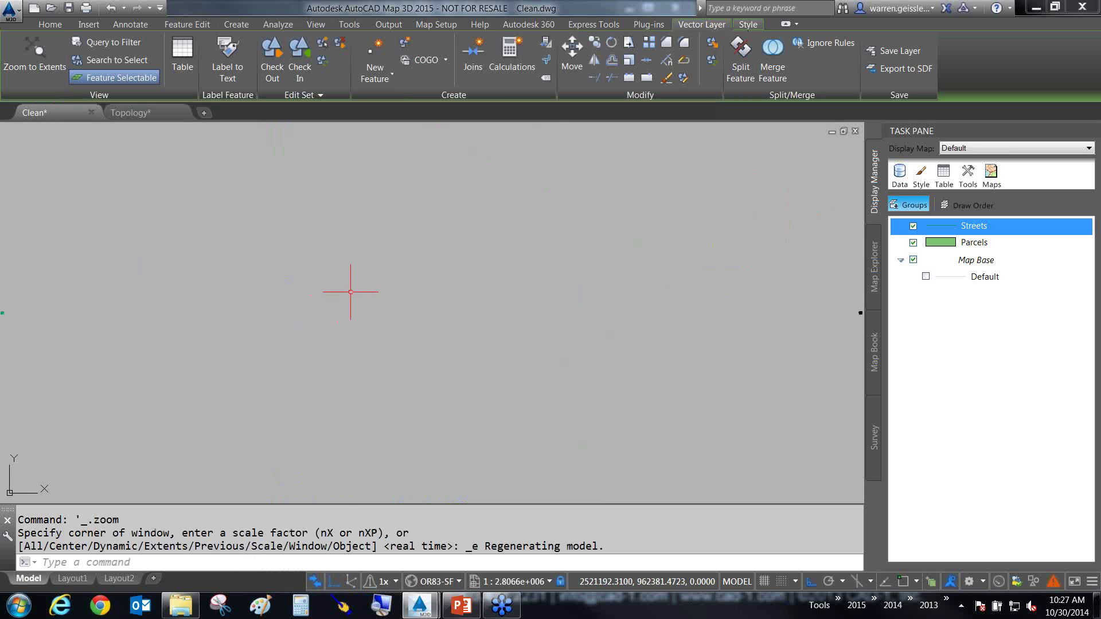
{"action": "type", "text": "z"}
{"action": "key", "text": "Return"}
{"action": "type", "text": "p"}
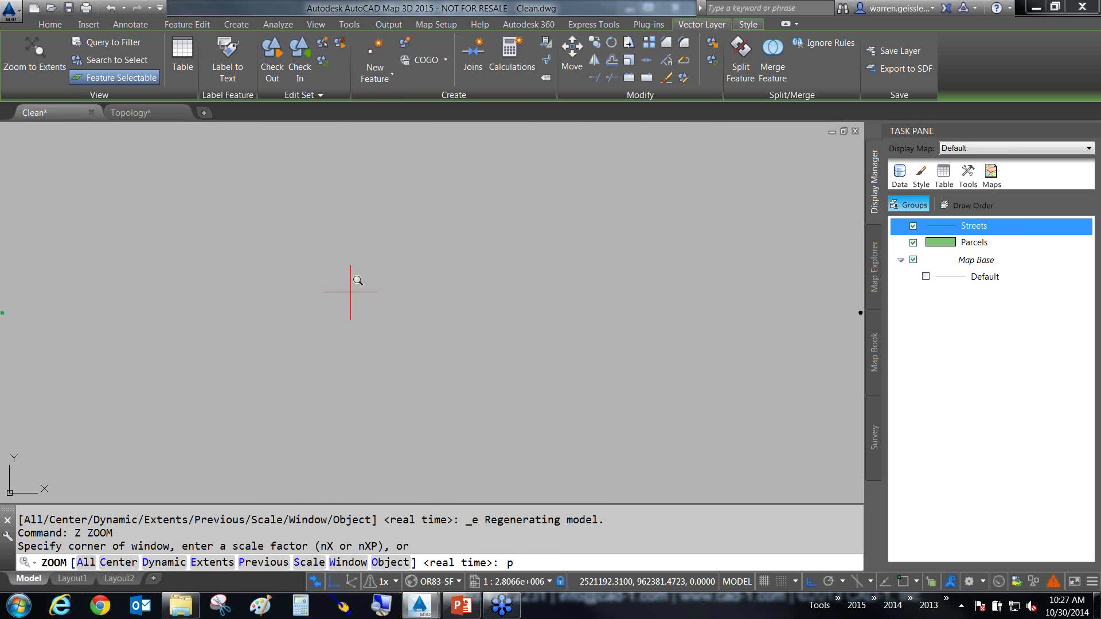
{"action": "key", "text": "Return"}
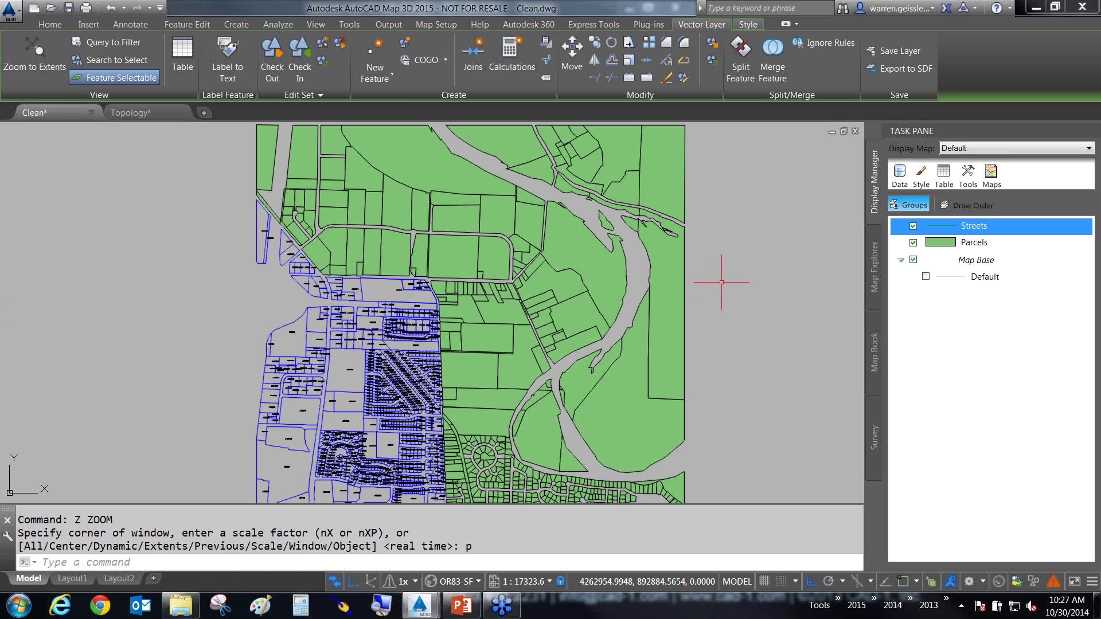
Step: Assign the OR-S coordinate system to the Streets SDF connection as an override of its spatial context, and close the data connections
{"action": "mouse_move", "coordinate": [967, 235]}
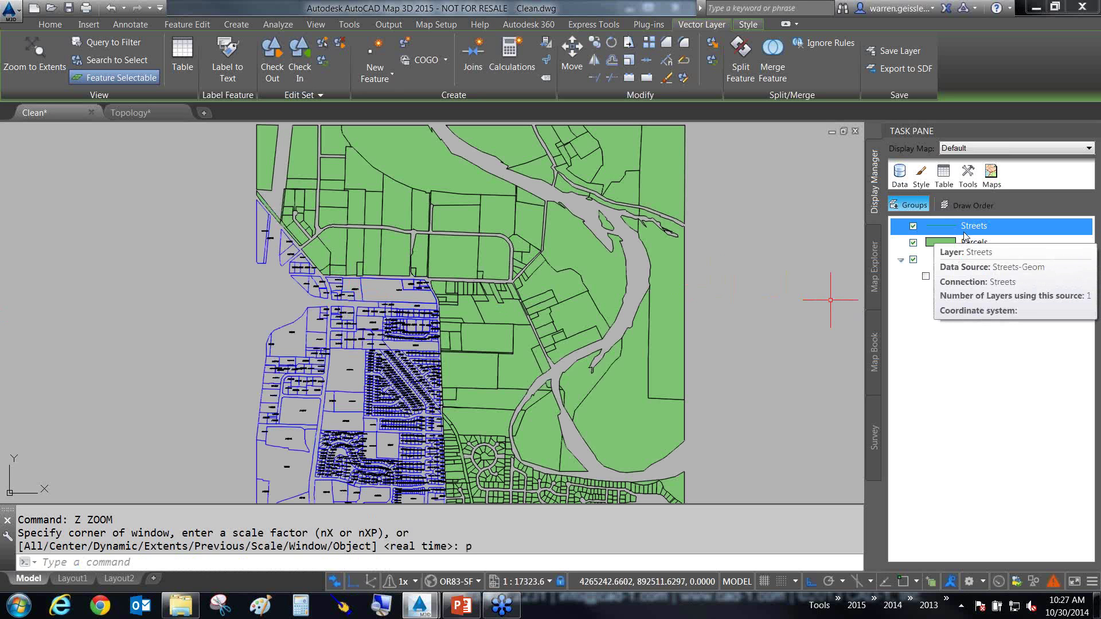
{"action": "left_click", "coordinate": [901, 176]}
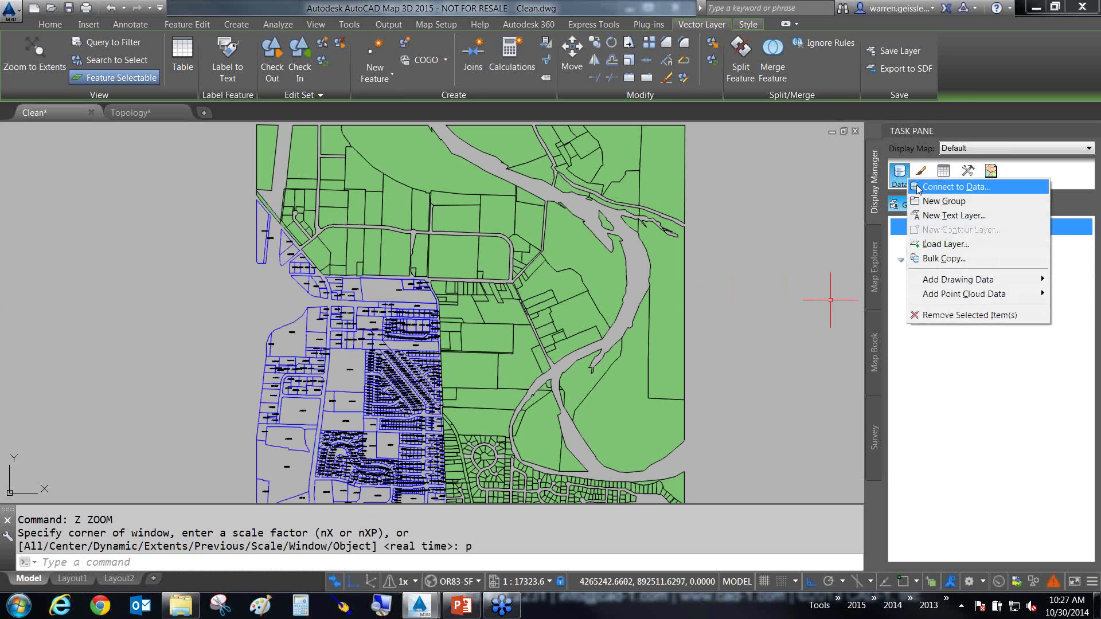
{"action": "left_click", "coordinate": [952, 186]}
{"action": "left_click", "coordinate": [89, 191]}
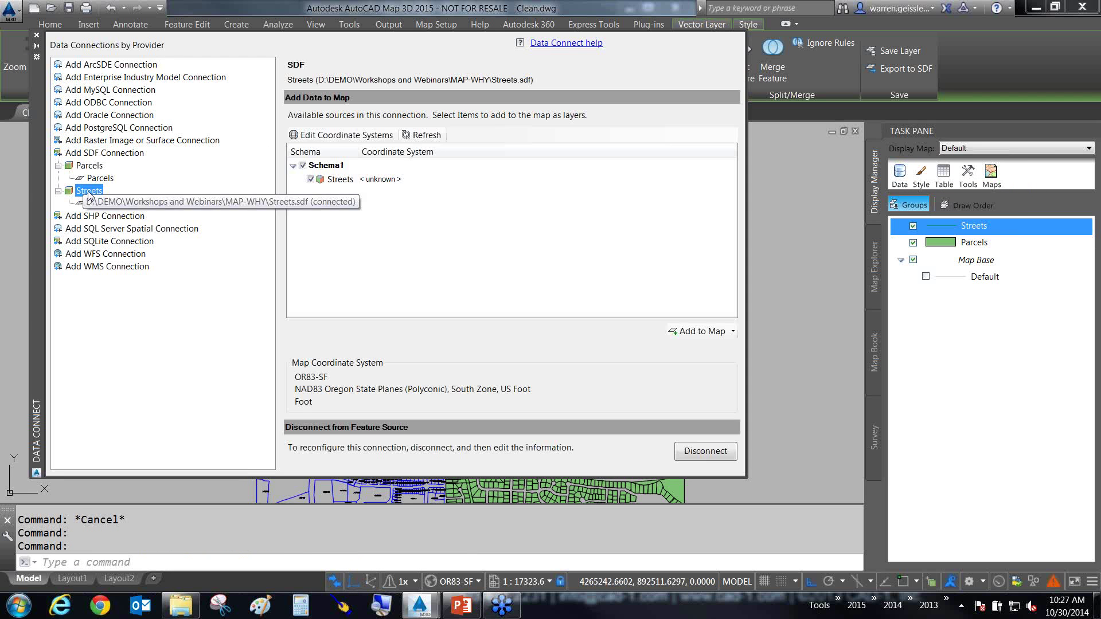
{"action": "left_click", "coordinate": [369, 182]}
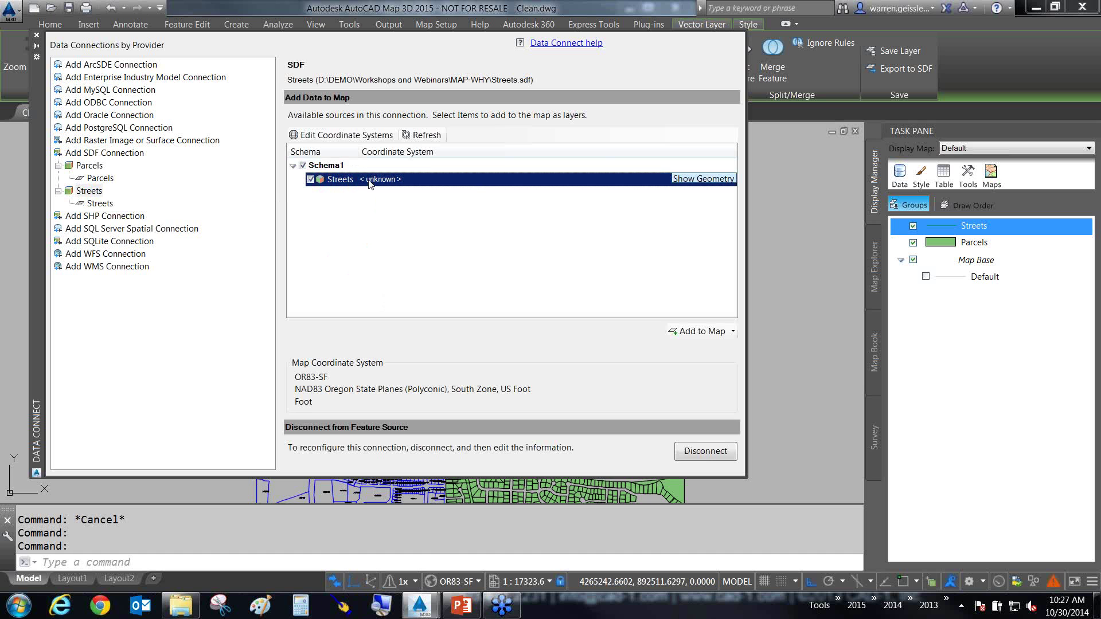
{"action": "left_click", "coordinate": [354, 137]}
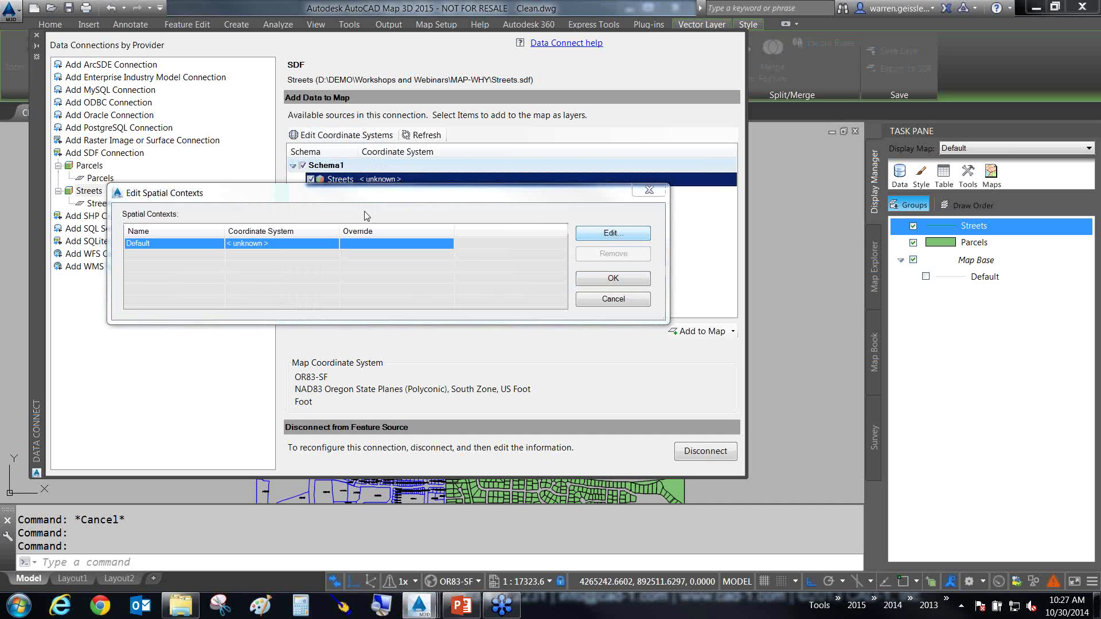
{"action": "key", "text": "Return"}
{"action": "type", "text": "c"}
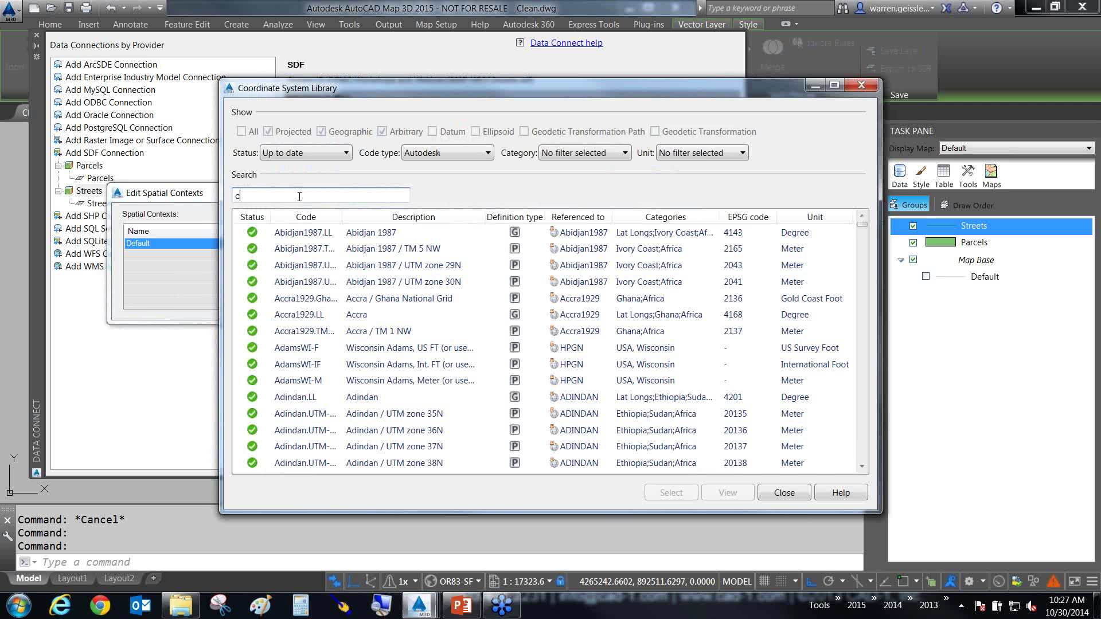
{"action": "type", "text": "r-"}
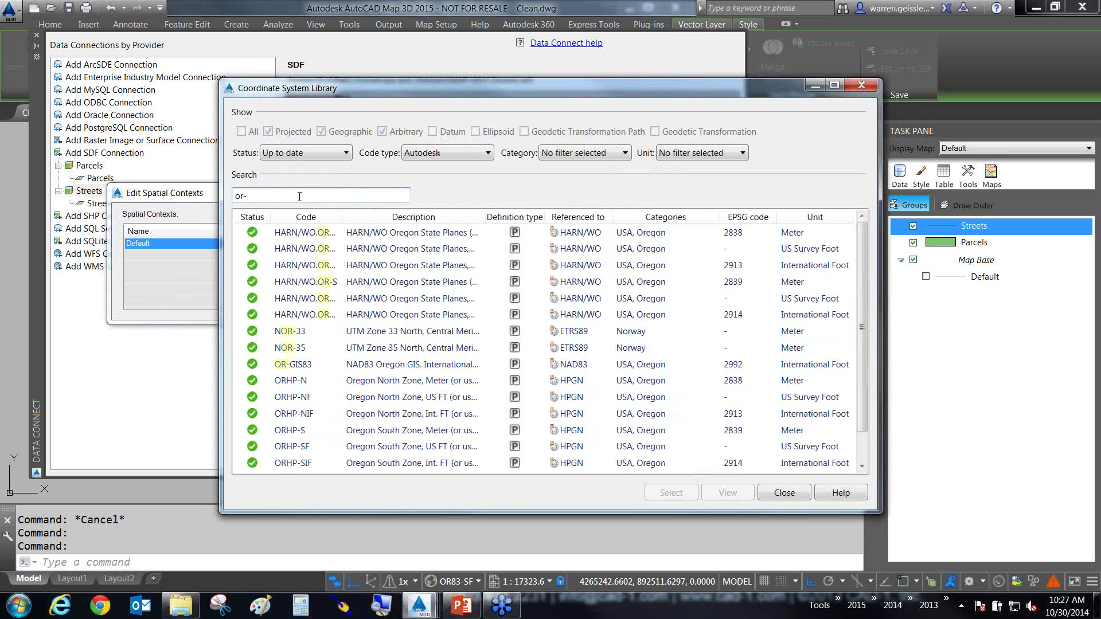
{"action": "type", "text": "s"}
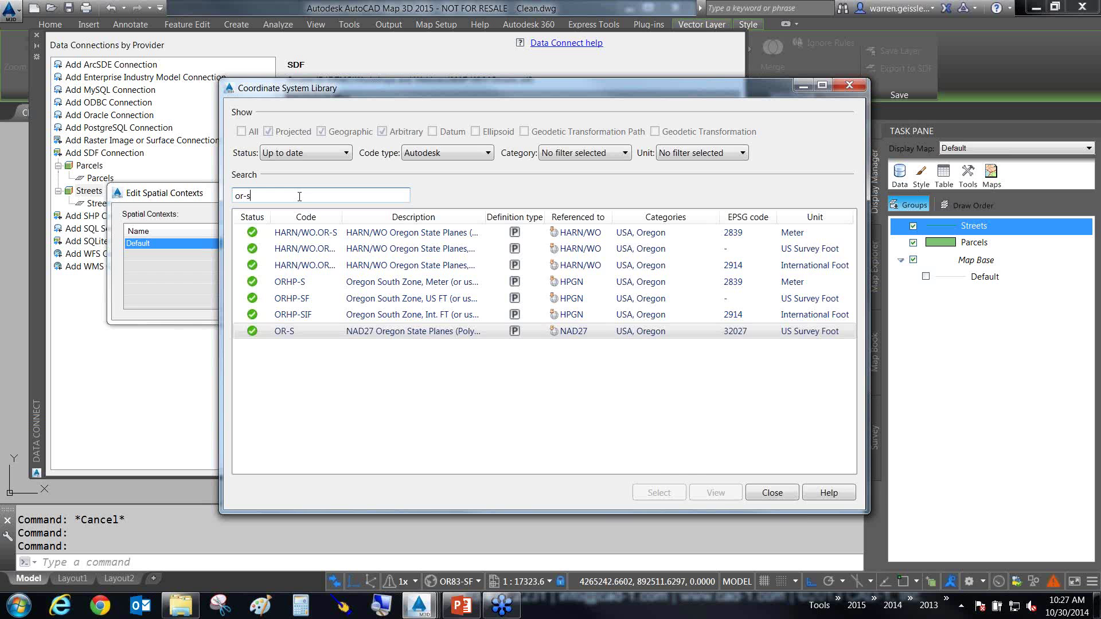
{"action": "left_click", "coordinate": [657, 493]}
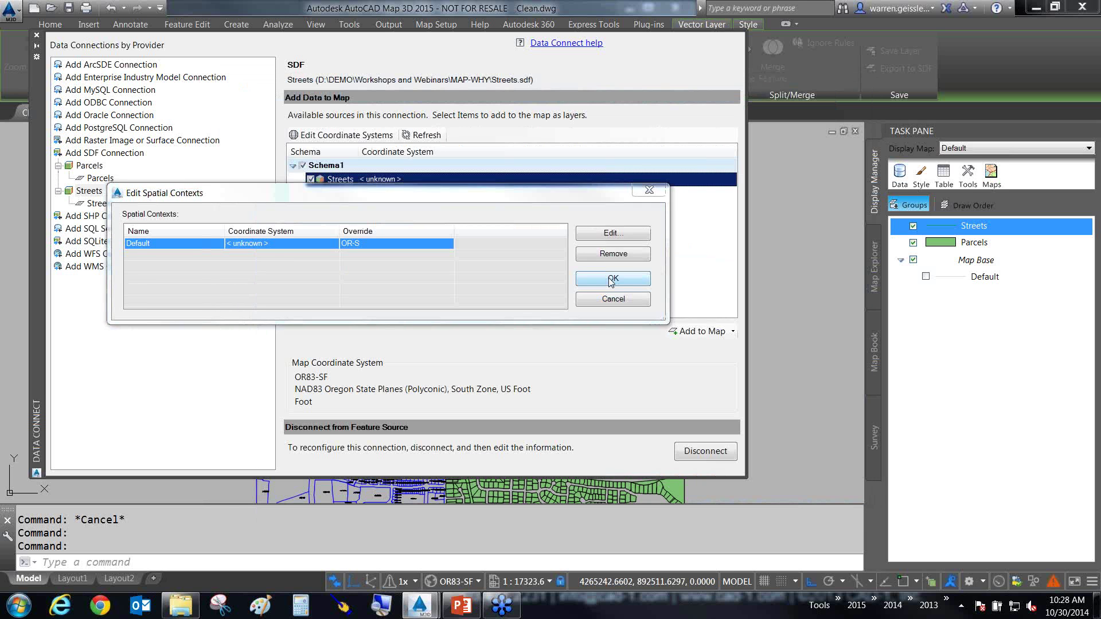
{"action": "left_click", "coordinate": [606, 278]}
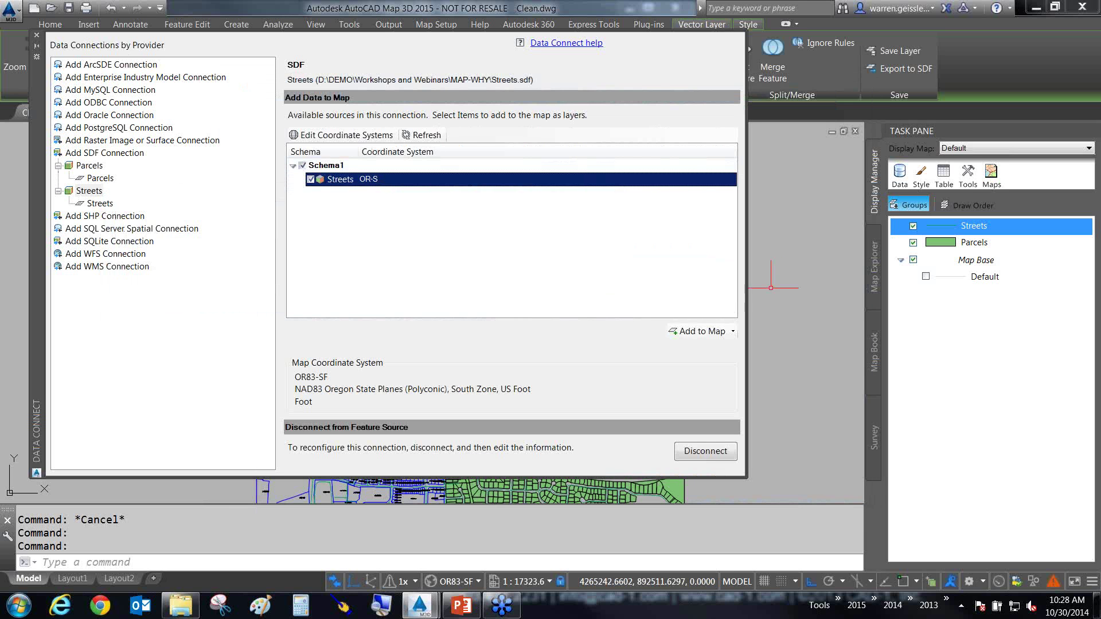
{"action": "left_click", "coordinate": [36, 37]}
Step: Examine how the Streets lines line up with the LL84 parcels and the Parcels layer around the highway interchange
{"action": "scroll", "coordinate": [248, 314], "scroll_direction": "up", "scroll_amount": 6}
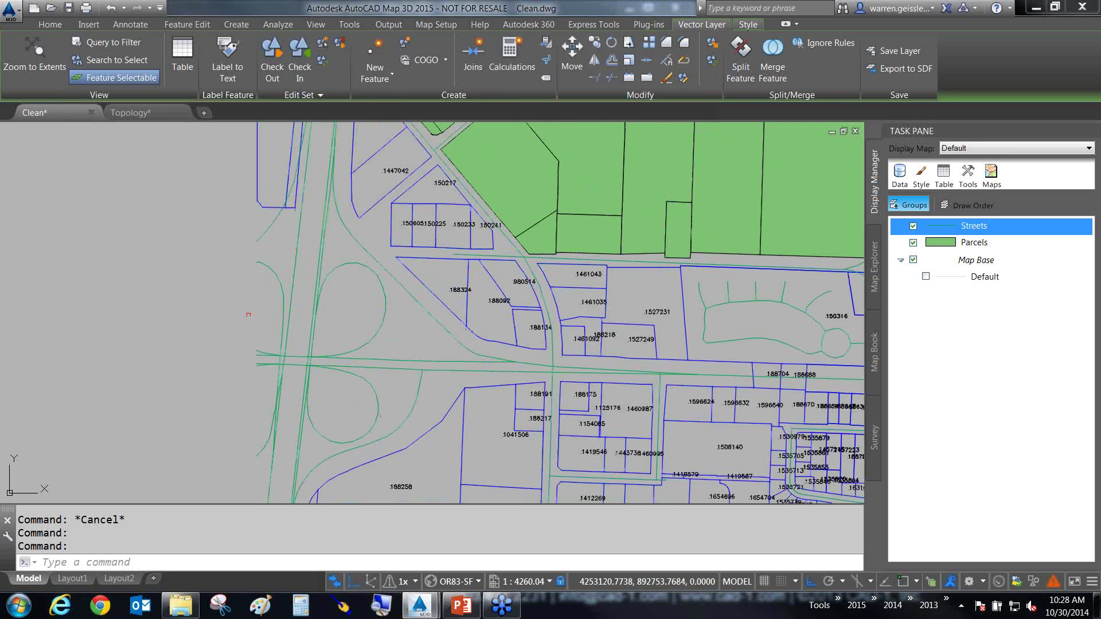
{"action": "scroll", "coordinate": [250, 315], "scroll_direction": "down", "scroll_amount": 6}
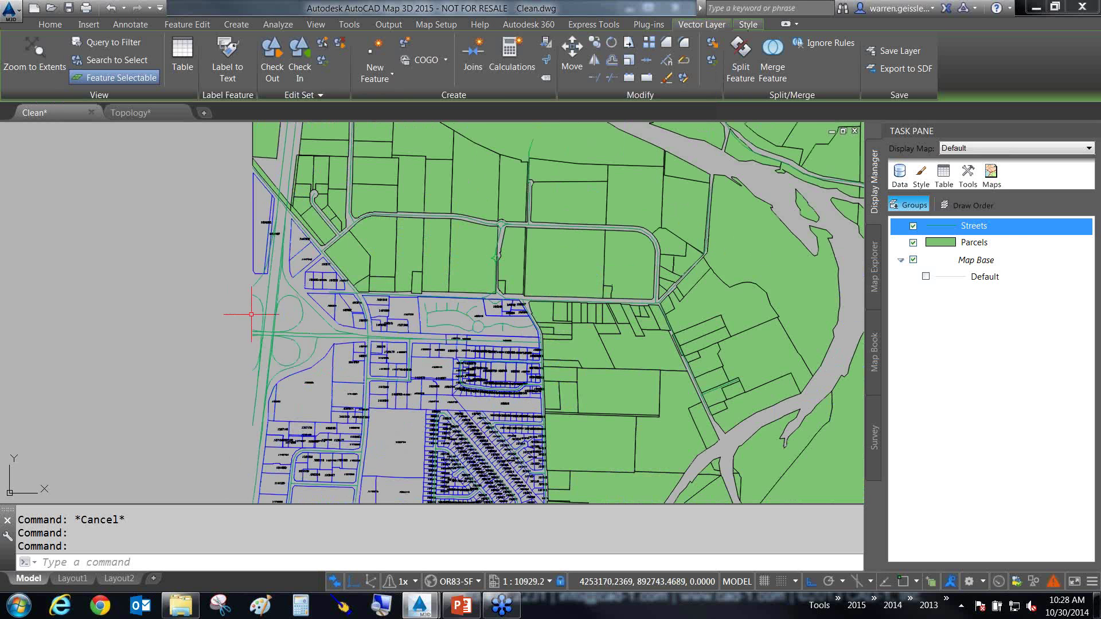
{"action": "scroll", "coordinate": [375, 338], "scroll_direction": "down", "scroll_amount": 2}
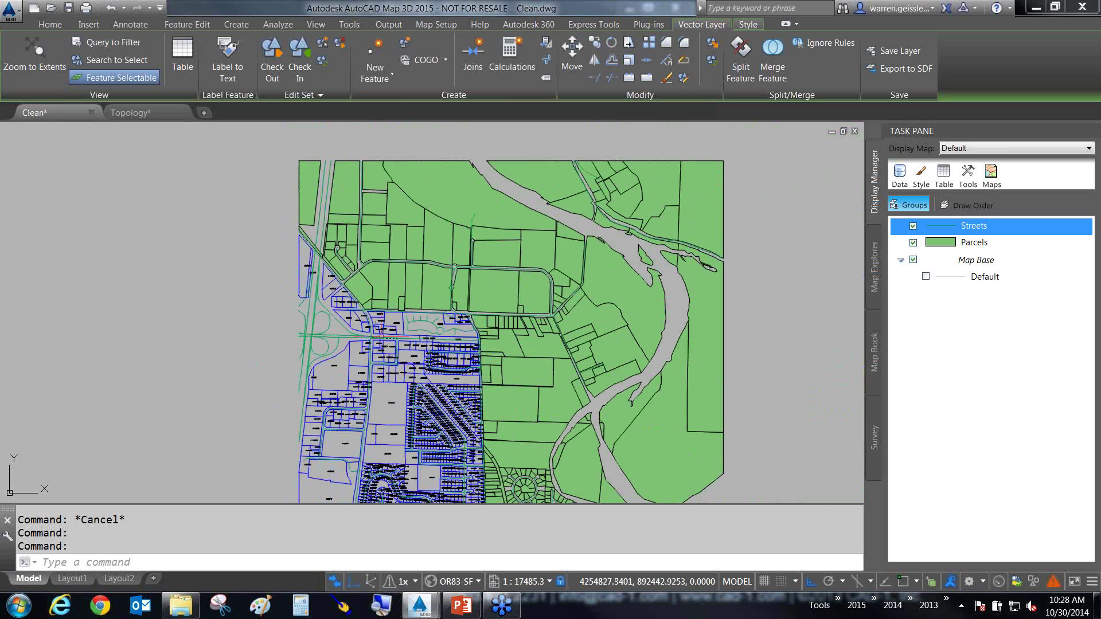
{"action": "middle_click_drag", "start_coordinate": [375, 338], "coordinate": [365, 276]}
{"action": "scroll", "coordinate": [364, 277], "scroll_direction": "up", "scroll_amount": 2}
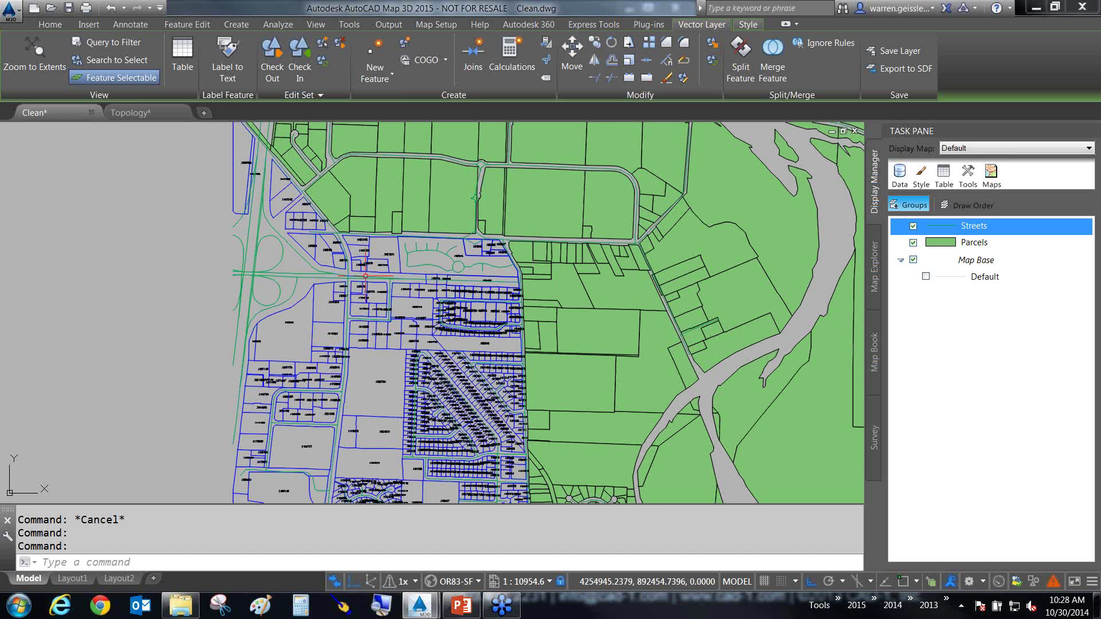
Step: Create a raster image connection to Aerial.tif in the MAP-WHY folder
{"action": "left_click", "coordinate": [899, 172]}
{"action": "left_click", "coordinate": [947, 187]}
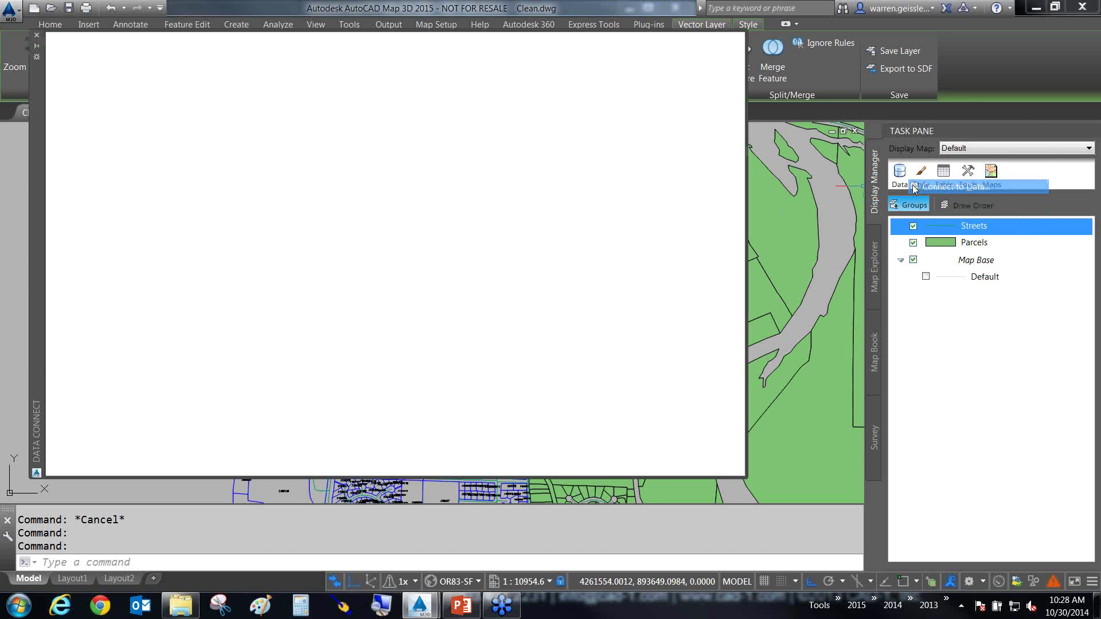
{"action": "left_click", "coordinate": [107, 142]}
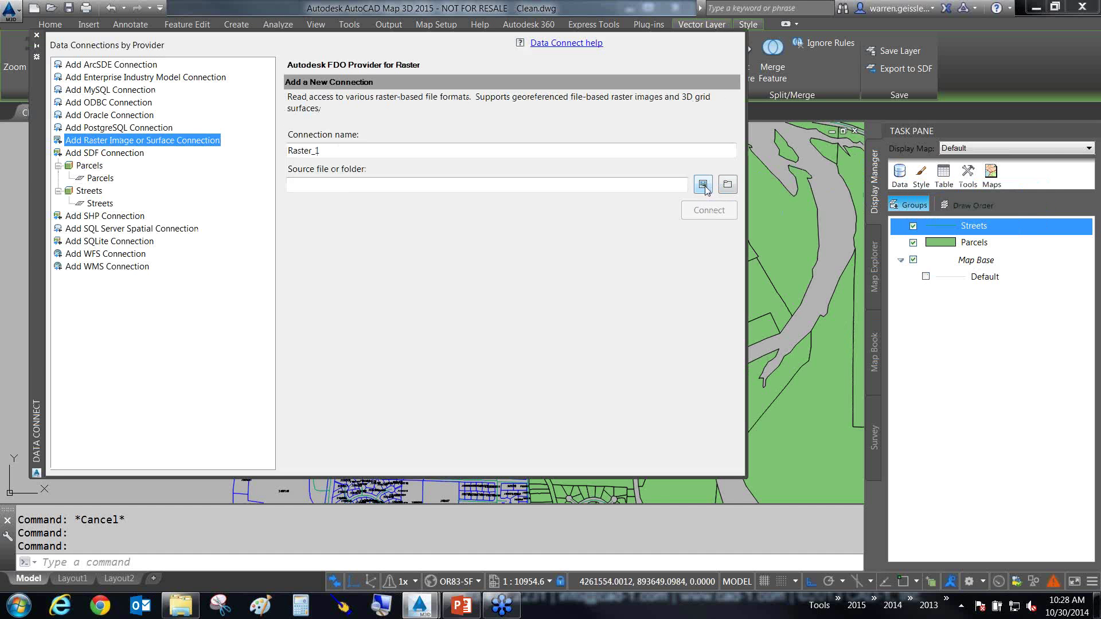
{"action": "left_click", "coordinate": [703, 184]}
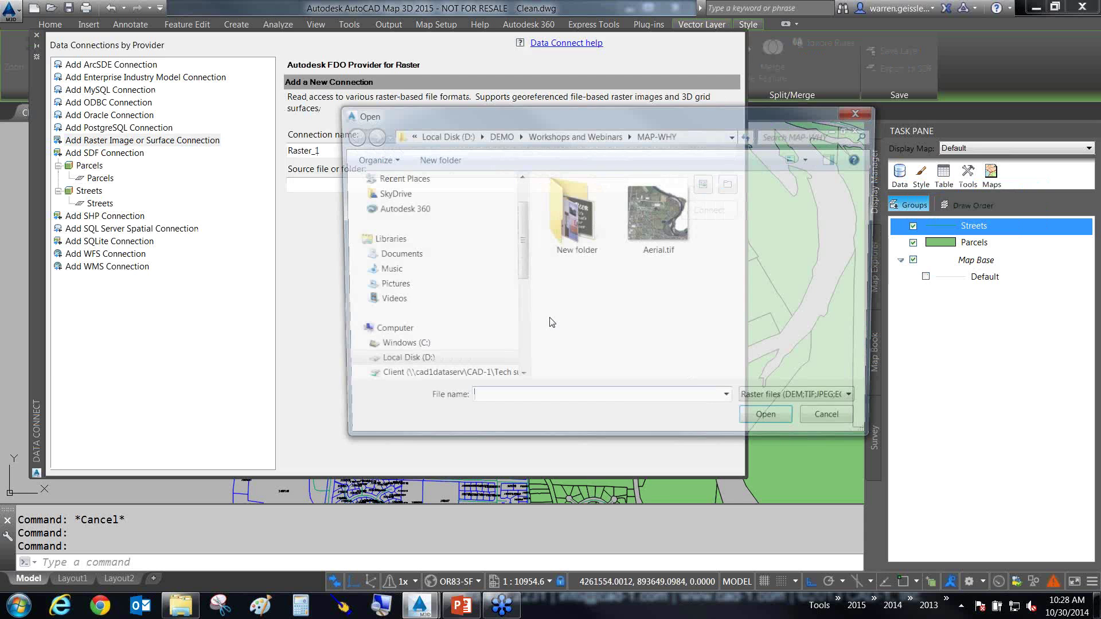
{"action": "left_click", "coordinate": [773, 425]}
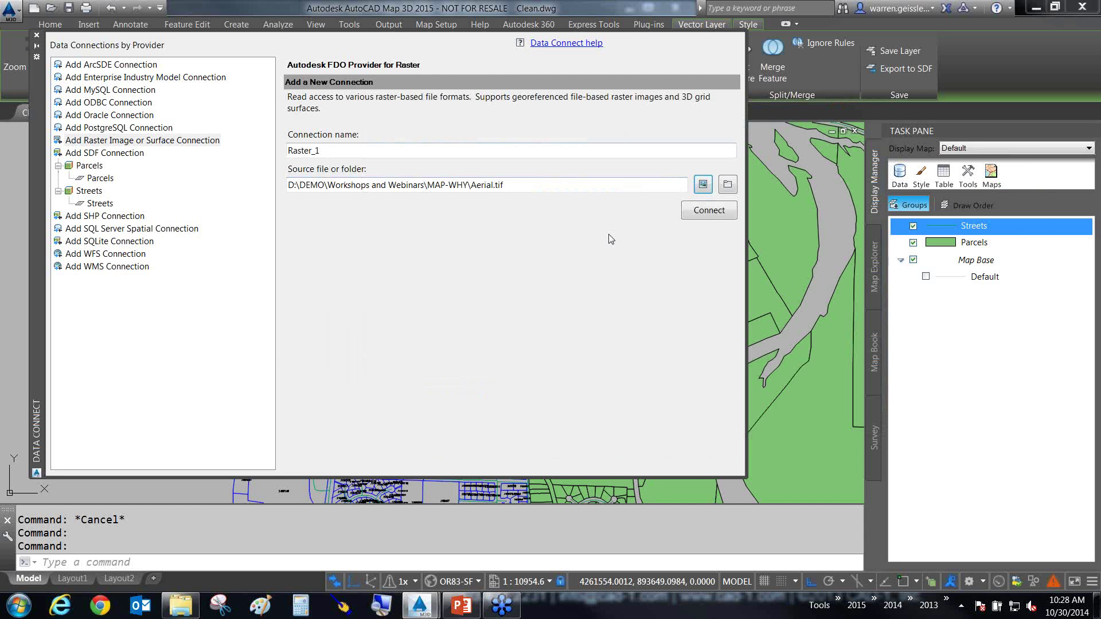
{"action": "left_click", "coordinate": [705, 213]}
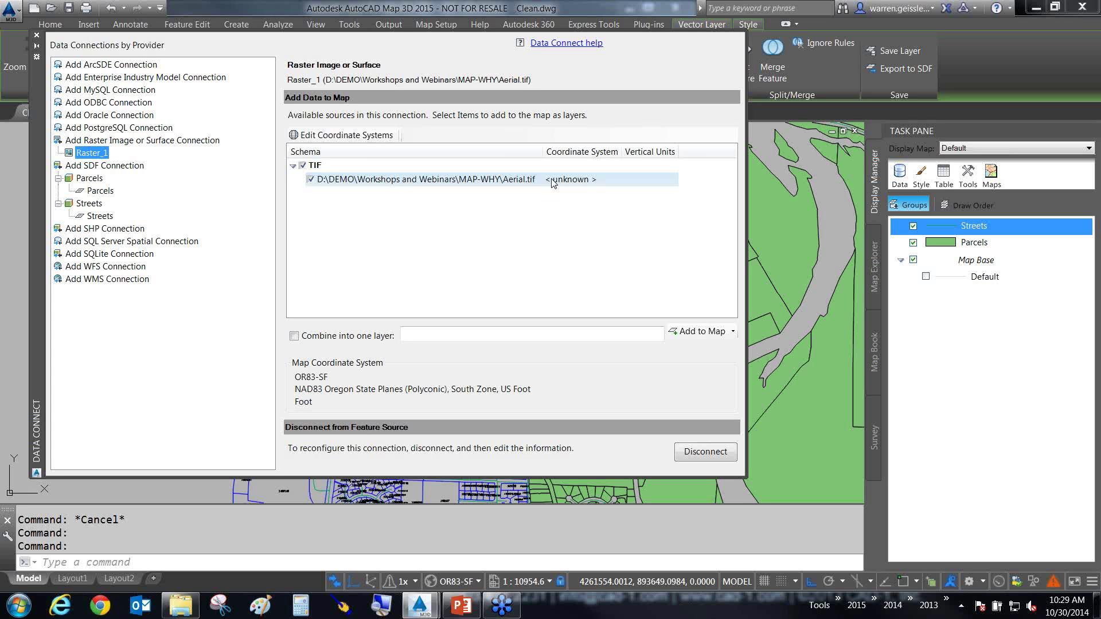
Step: Assign the OR-S coordinate system to Aerial.tif, add it to the map as a layer, and close the data connections
{"action": "left_click", "coordinate": [344, 136]}
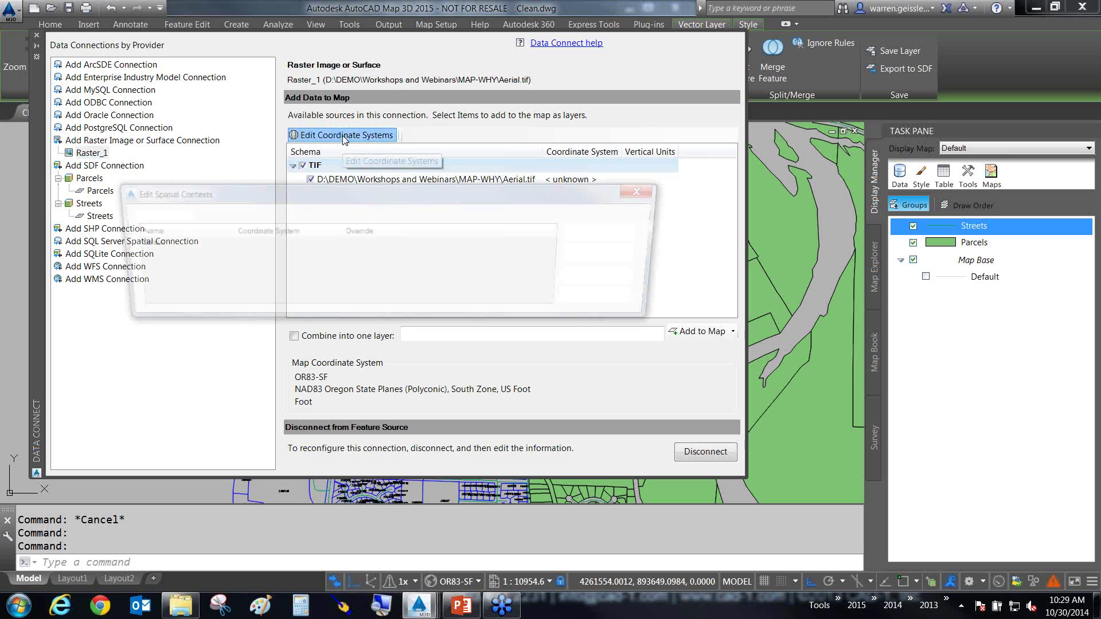
{"action": "left_click", "coordinate": [399, 246]}
{"action": "left_click", "coordinate": [595, 237]}
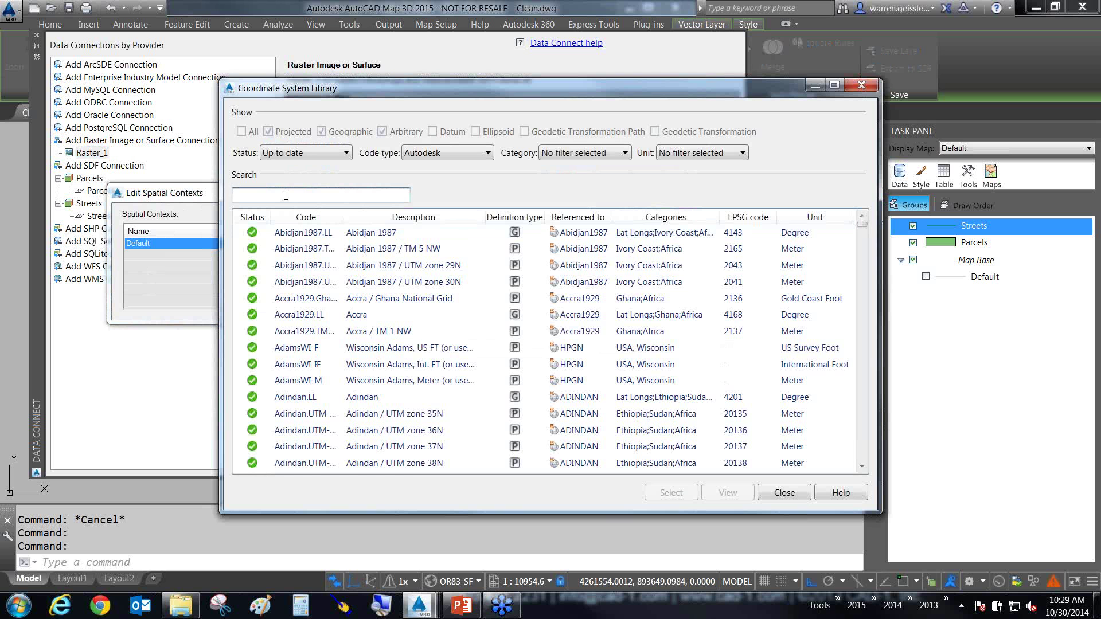
{"action": "type", "text": "b"}
{"action": "type", "text": "r"}
{"action": "type", "text": "-s"}
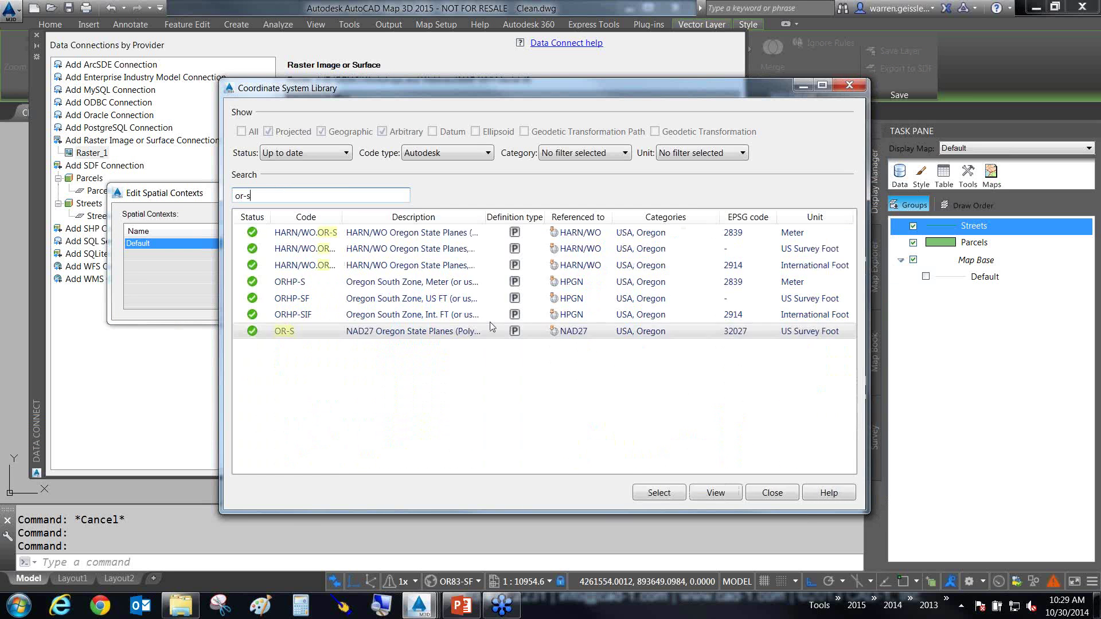
{"action": "left_click", "coordinate": [659, 493]}
{"action": "left_click", "coordinate": [611, 280]}
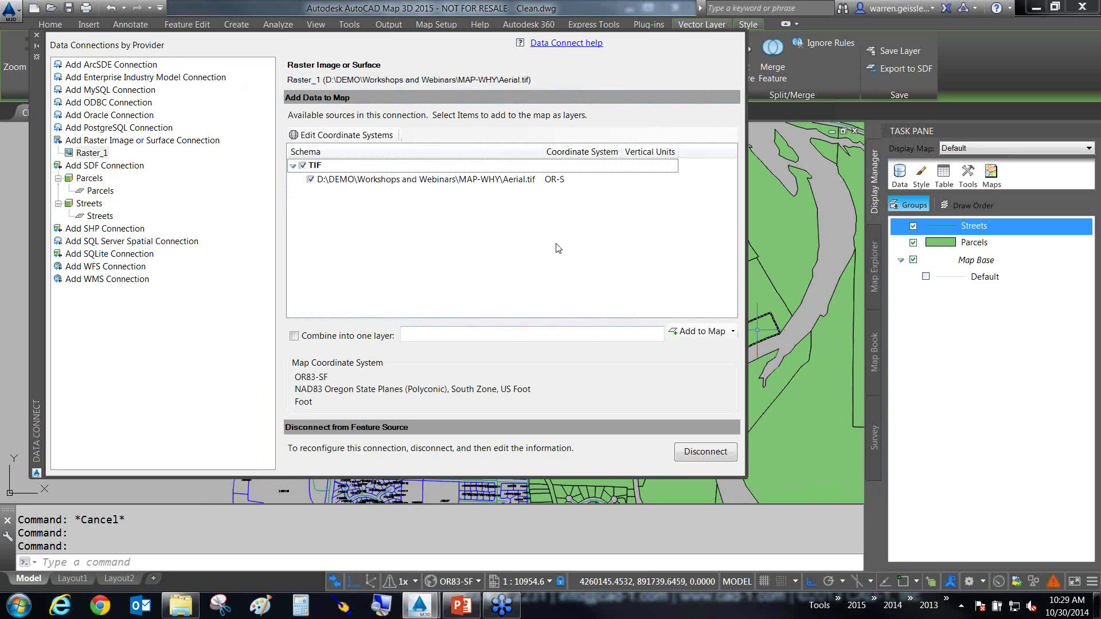
{"action": "left_click", "coordinate": [690, 333]}
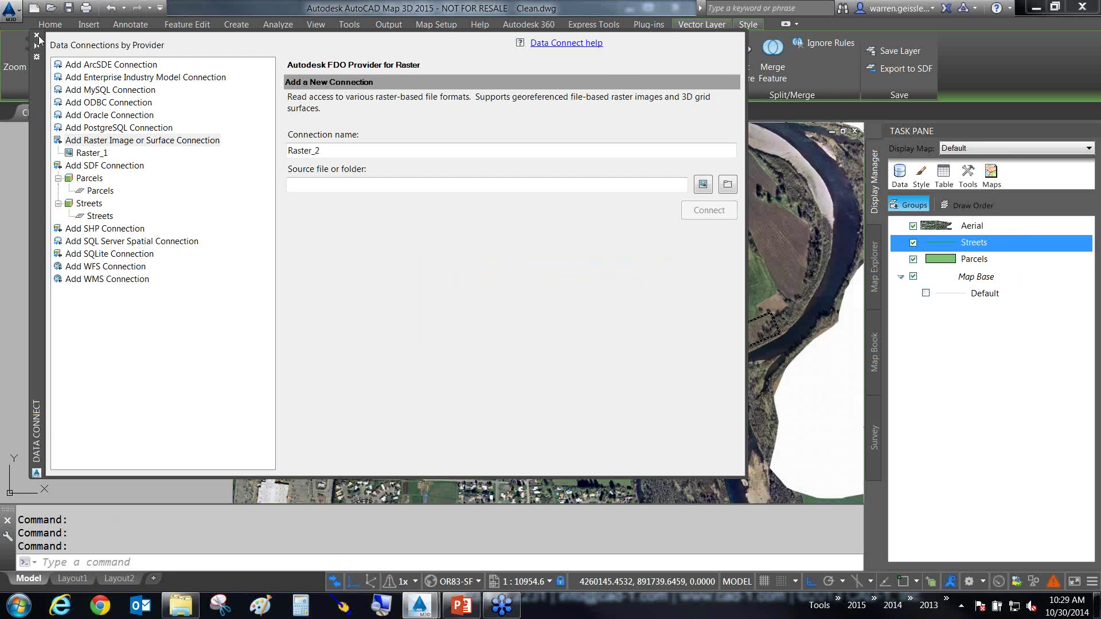
{"action": "left_click", "coordinate": [37, 36]}
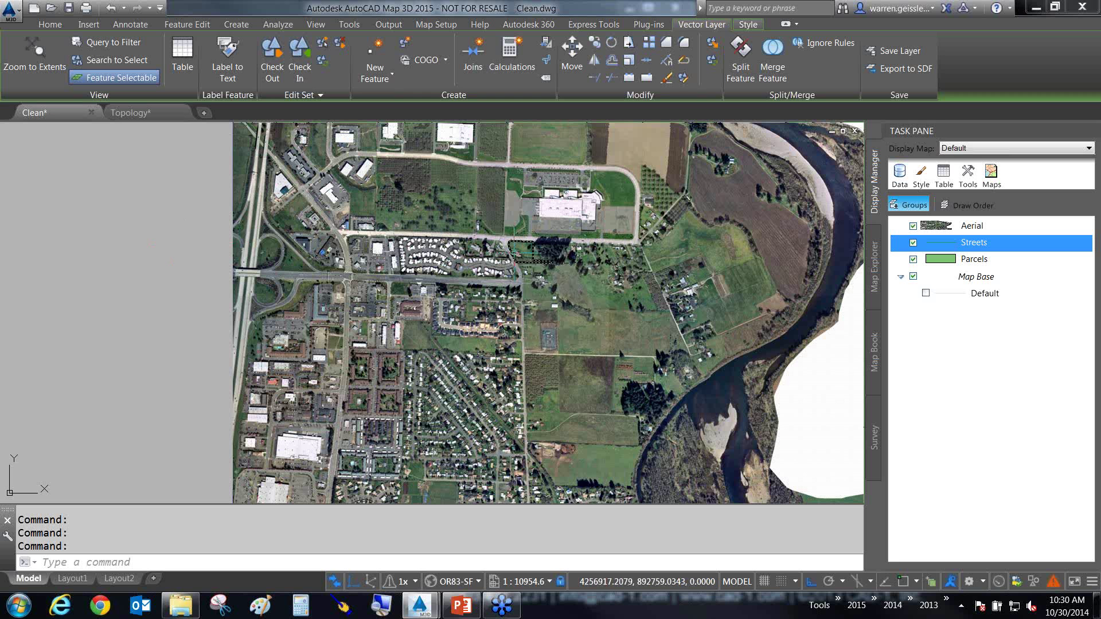
Step: Move the Aerial layer below Map Base in the layer order and regenerate the drawing
{"action": "mouse_move", "coordinate": [519, 255]}
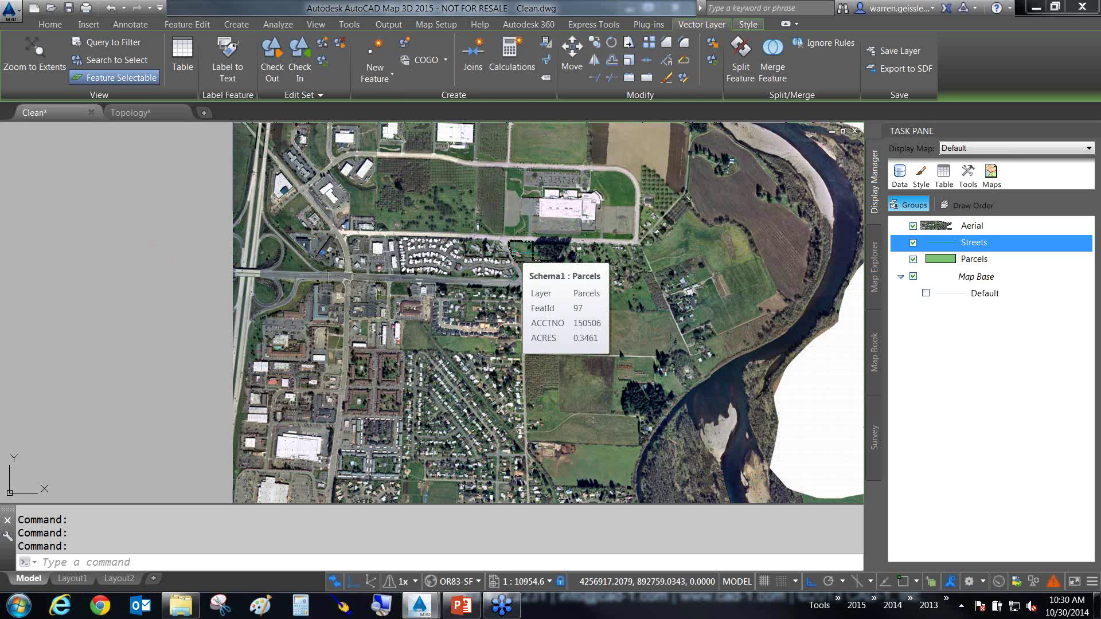
{"action": "left_click", "coordinate": [981, 230]}
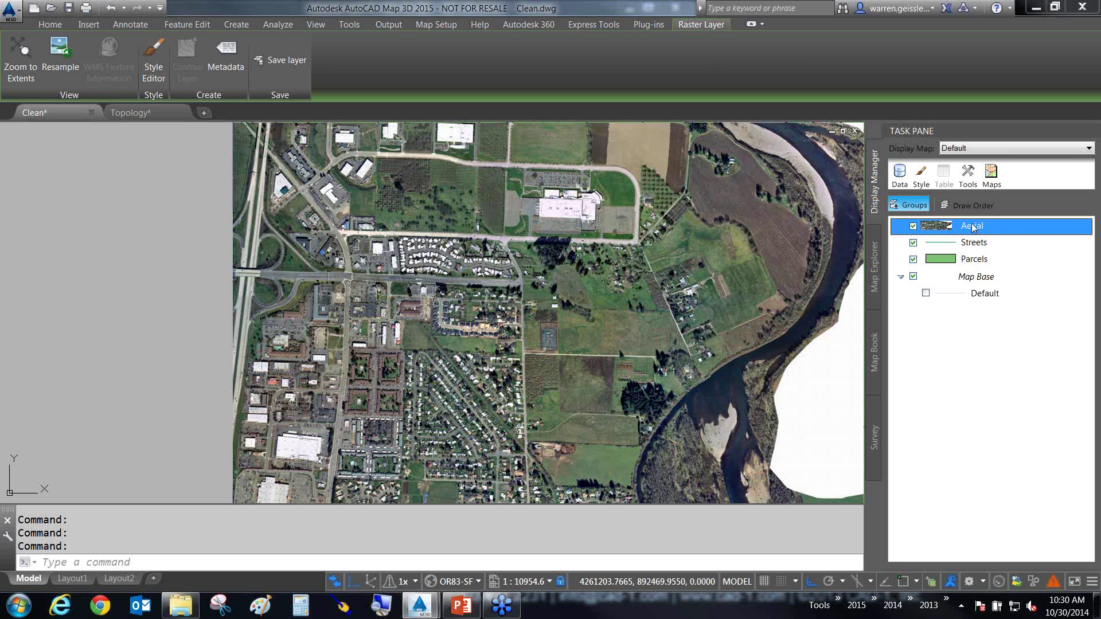
{"action": "key", "text": "ctrl+shift+d"}
{"action": "mouse_move", "coordinate": [1011, 362]}
{"action": "left_mouse_down"}
{"action": "mouse_move", "coordinate": [996, 256]}
{"action": "mouse_move", "coordinate": [976, 232]}
{"action": "mouse_move", "coordinate": [983, 277]}
{"action": "mouse_move", "coordinate": [985, 260]}
{"action": "left_mouse_up"}
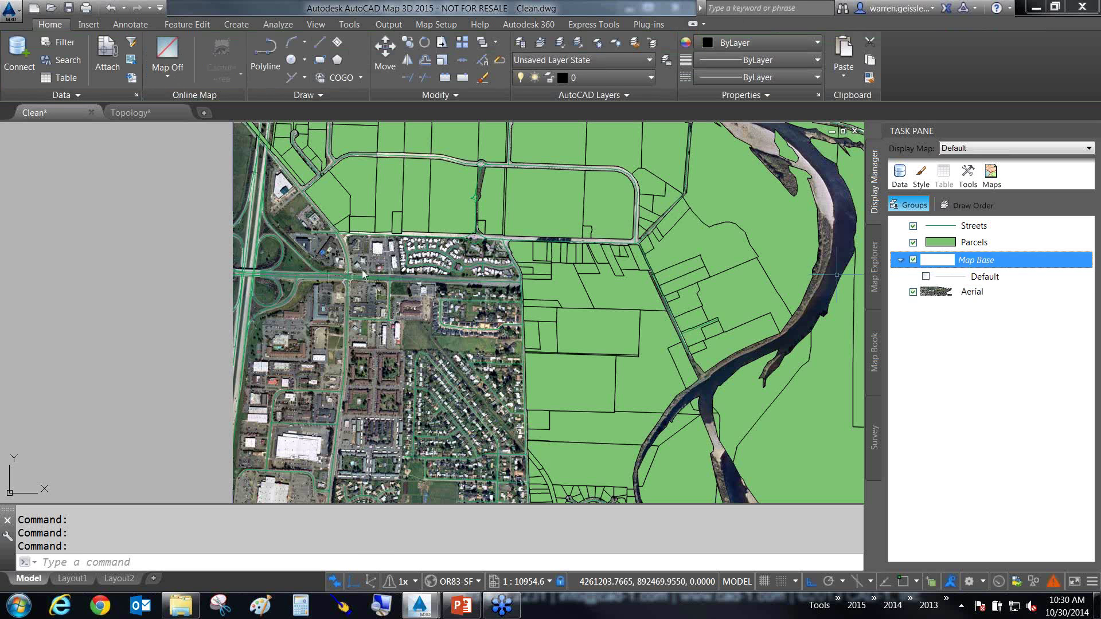
{"action": "left_click", "coordinate": [153, 280]}
{"action": "left_click", "coordinate": [153, 280]}
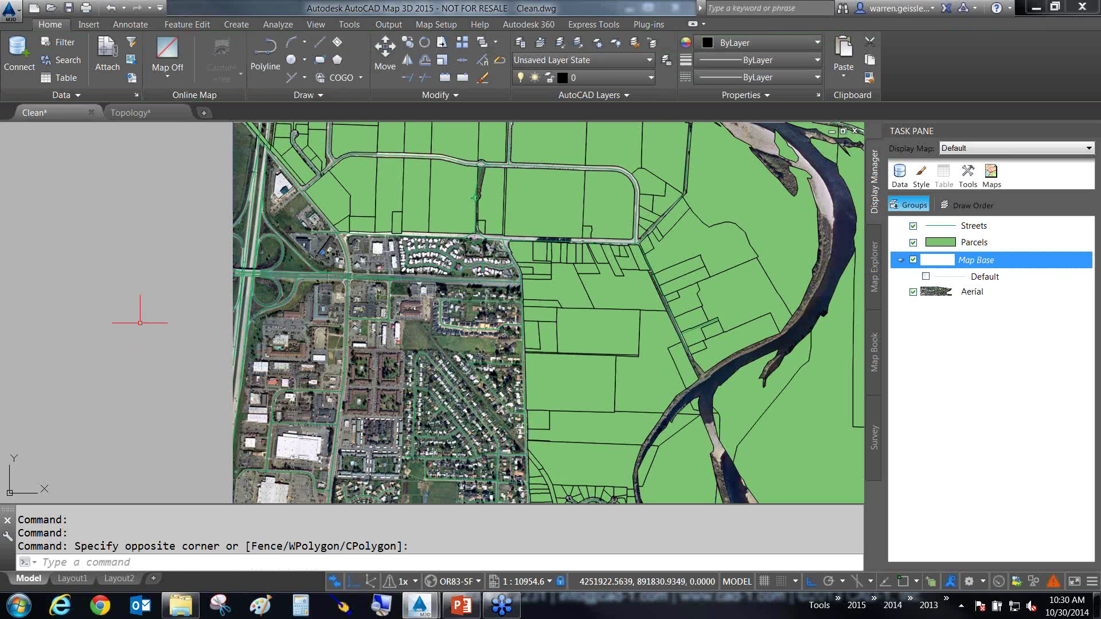
{"action": "type", "text": "re"}
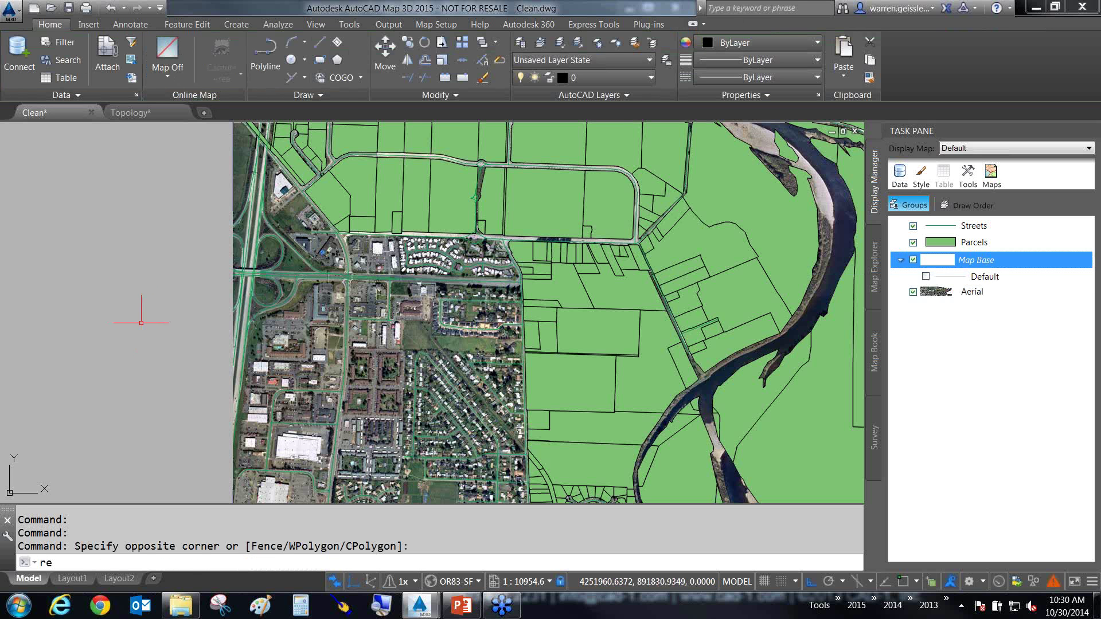
{"action": "key", "text": "Return"}
Step: Hide the Aerial layer so only the streets and parcels are displayed
{"action": "mouse_move", "coordinate": [141, 355]}
{"action": "middle_mouse_down"}
{"action": "mouse_move", "coordinate": [165, 320]}
{"action": "mouse_move", "coordinate": [153, 296]}
{"action": "middle_mouse_up"}
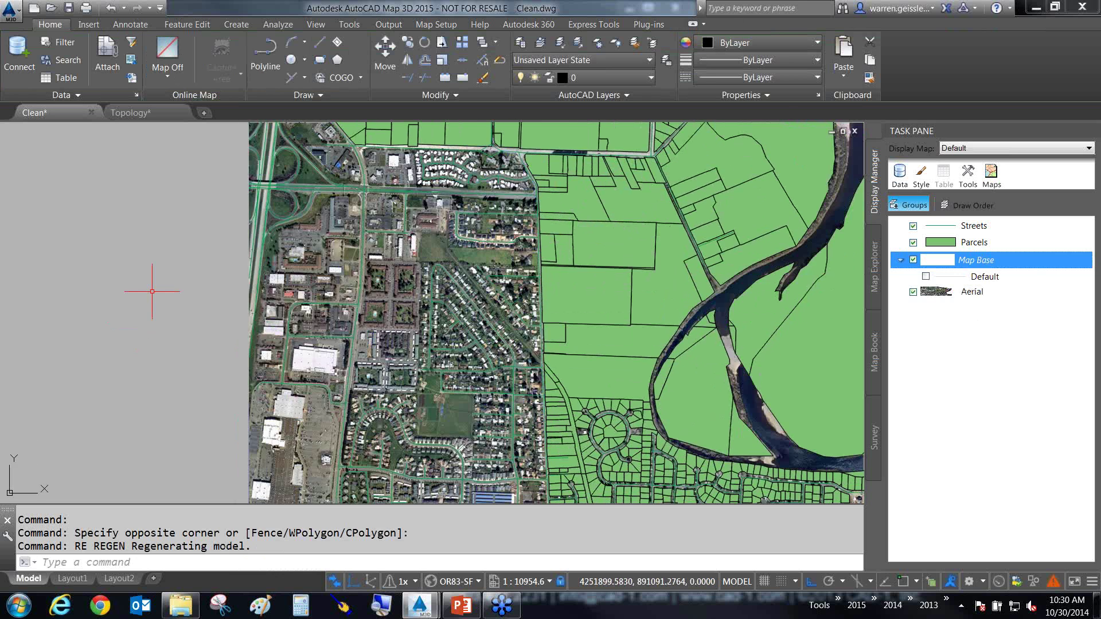
{"action": "scroll", "coordinate": [153, 296], "scroll_direction": "up", "scroll_amount": 2}
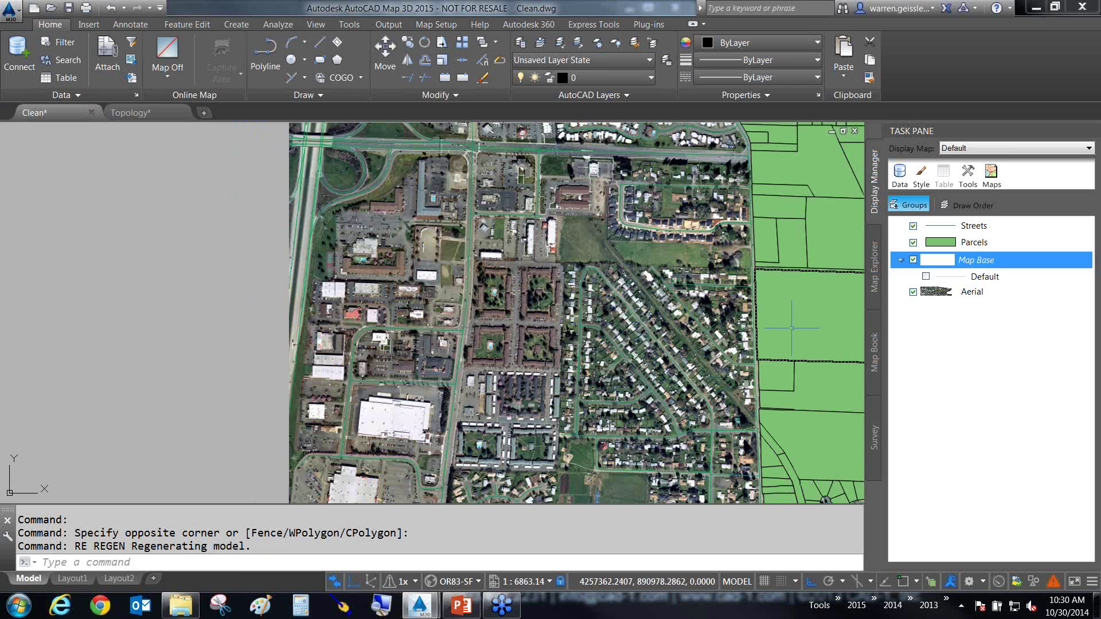
{"action": "left_click", "coordinate": [912, 292]}
{"action": "left_click", "coordinate": [913, 292]}
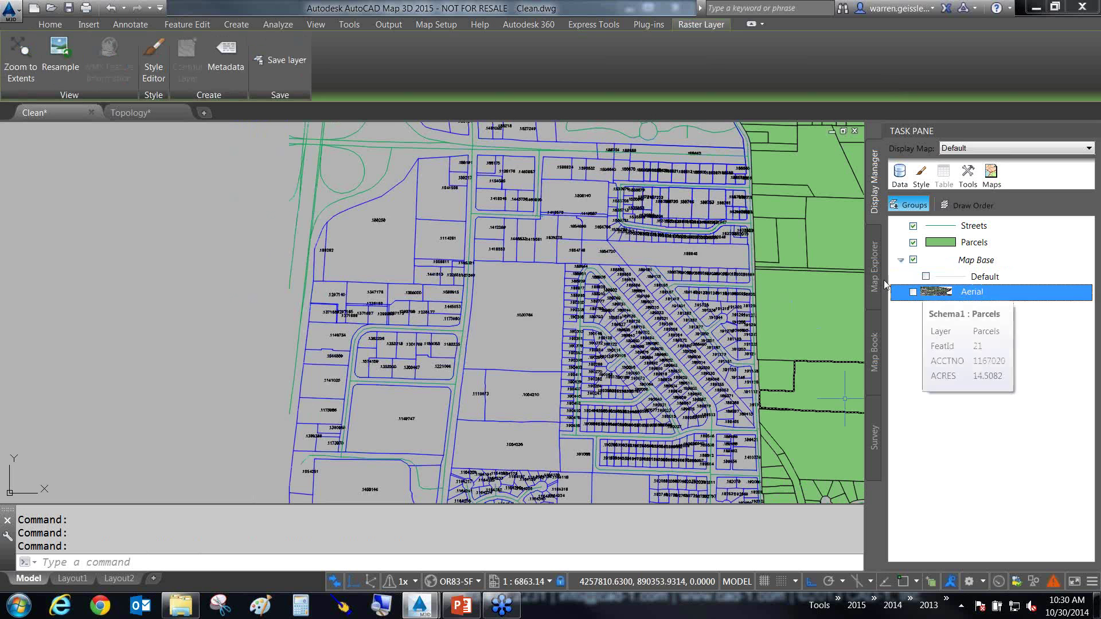
{"action": "left_click", "coordinate": [192, 220]}
{"action": "left_click", "coordinate": [192, 220]}
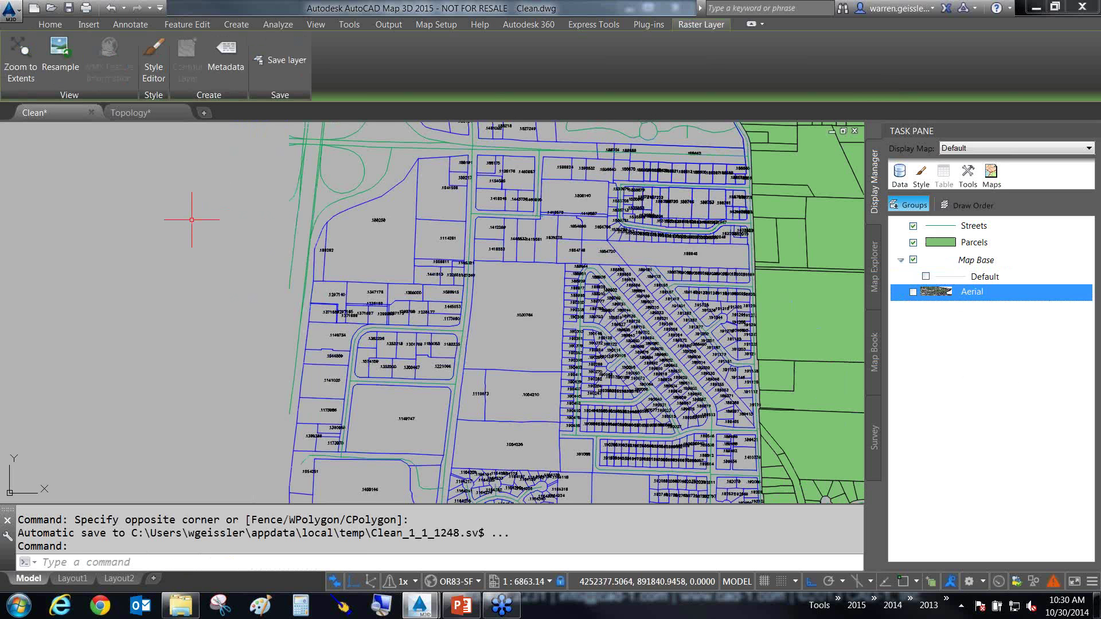
{"action": "scroll", "coordinate": [191, 219], "scroll_direction": "down", "scroll_amount": 2}
{"action": "middle_click_drag", "start_coordinate": [192, 220], "coordinate": [195, 251]}
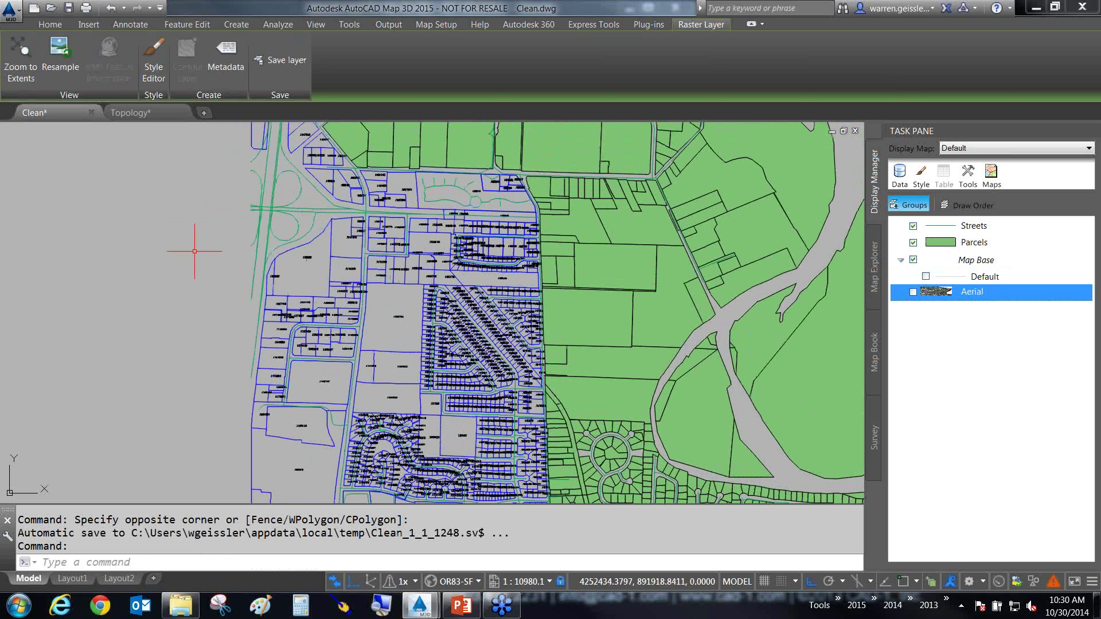
Step: Hide the Streets and Parcels layers, leaving the Taxlots linework displayed around parcels 188514 and 1523180
{"action": "left_click", "coordinate": [914, 232]}
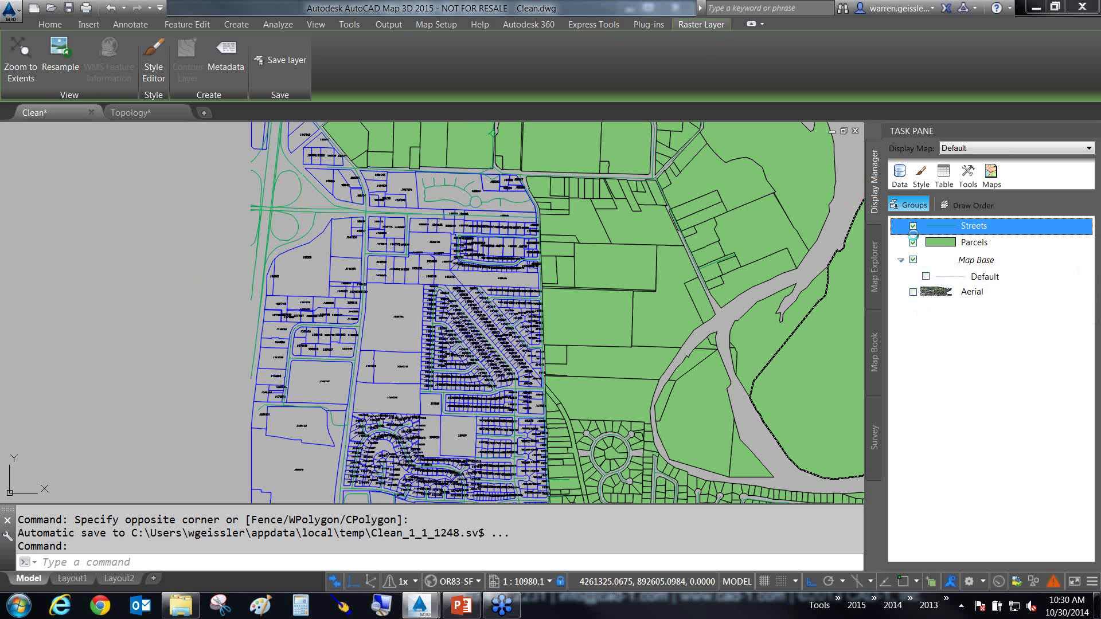
{"action": "left_click", "coordinate": [913, 226]}
{"action": "left_click", "coordinate": [914, 243]}
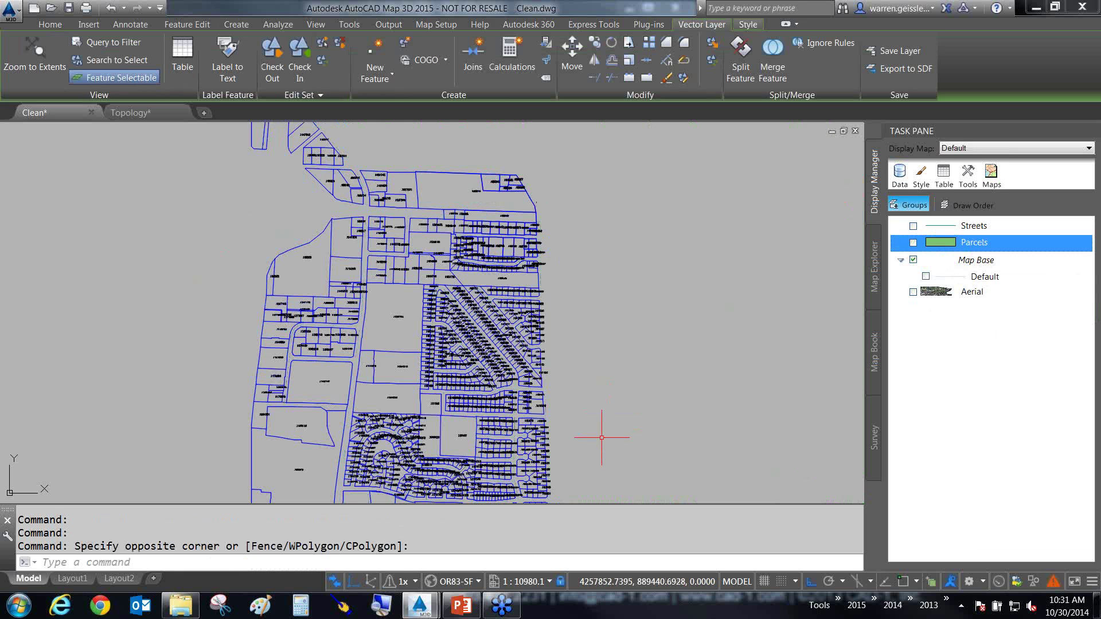
{"action": "middle_click_drag", "start_coordinate": [601, 437], "coordinate": [624, 354]}
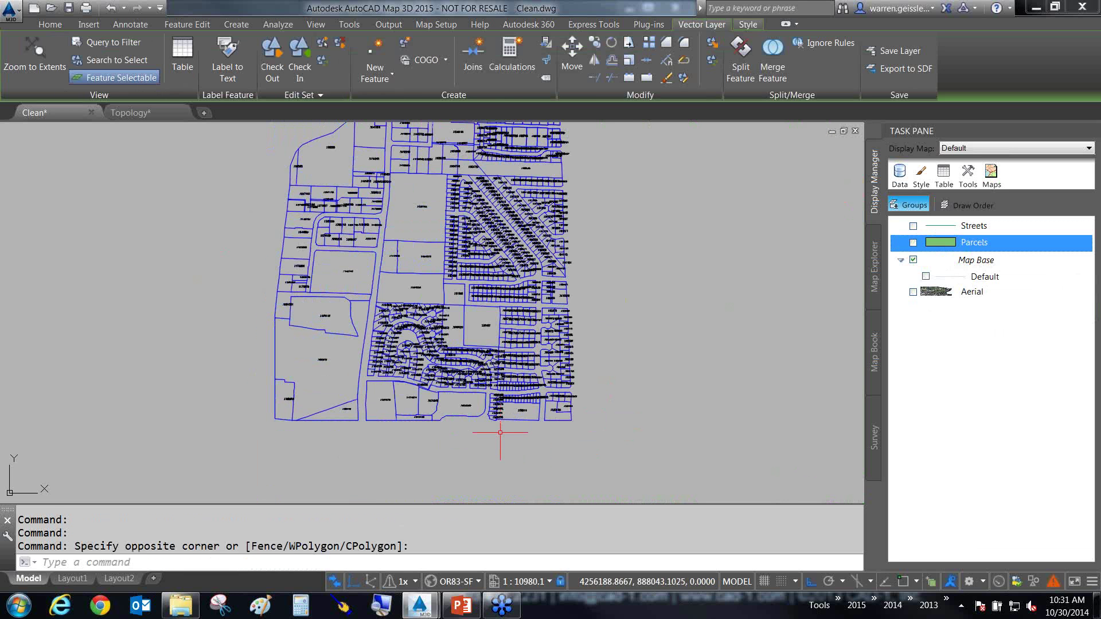
{"action": "scroll", "coordinate": [500, 433], "scroll_direction": "up", "scroll_amount": 2}
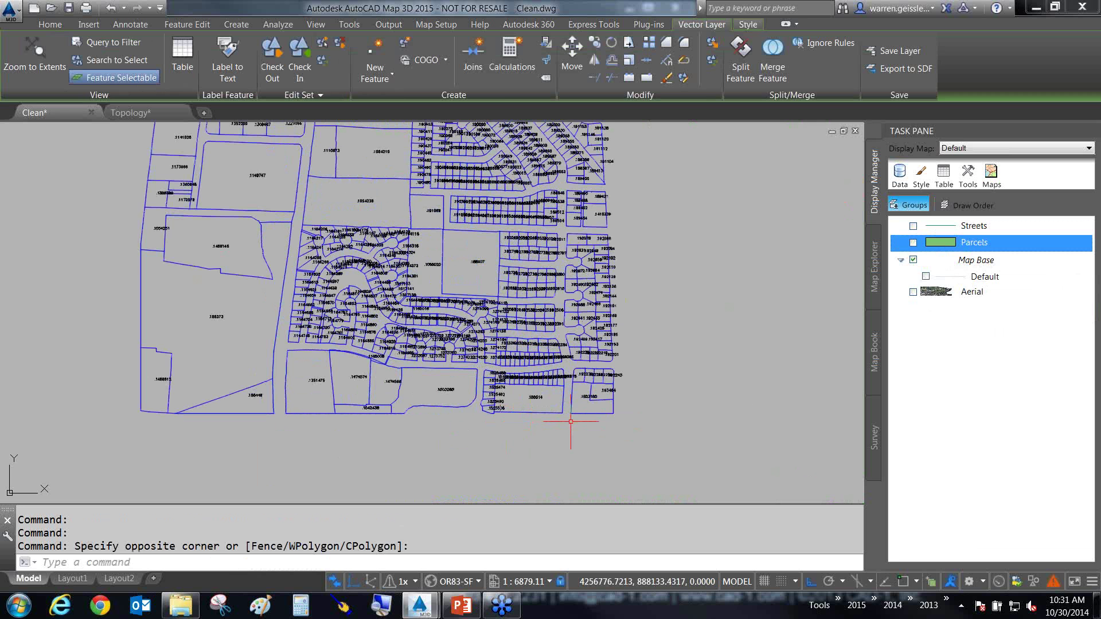
{"action": "scroll", "coordinate": [570, 422], "scroll_direction": "up", "scroll_amount": 1}
{"action": "scroll", "coordinate": [563, 412], "scroll_direction": "up", "scroll_amount": 1}
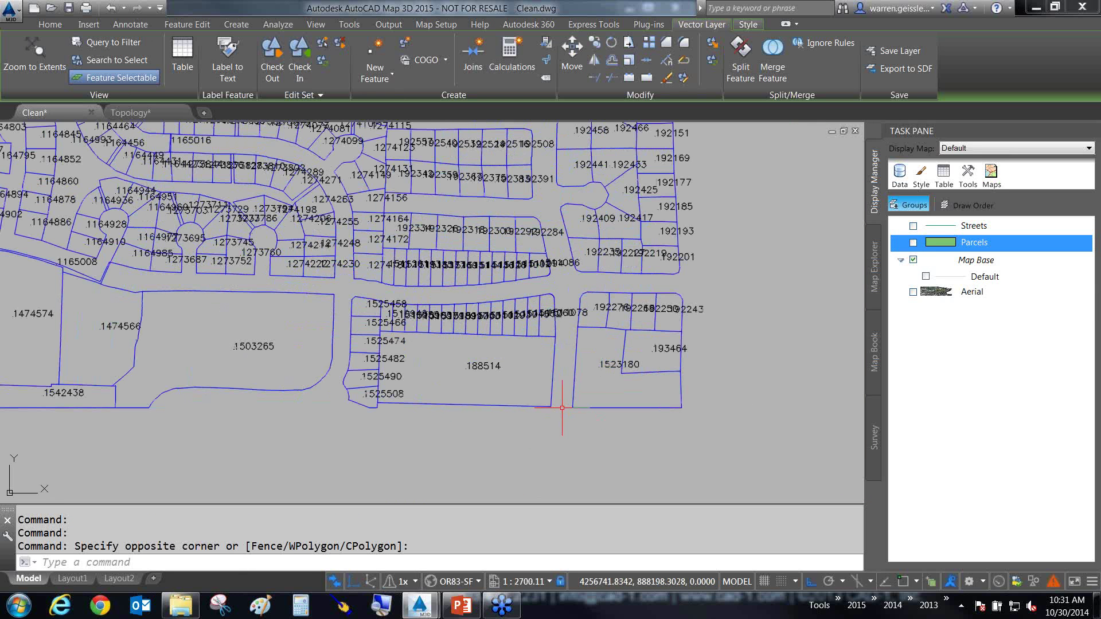
{"action": "scroll", "coordinate": [562, 408], "scroll_direction": "up", "scroll_amount": 1}
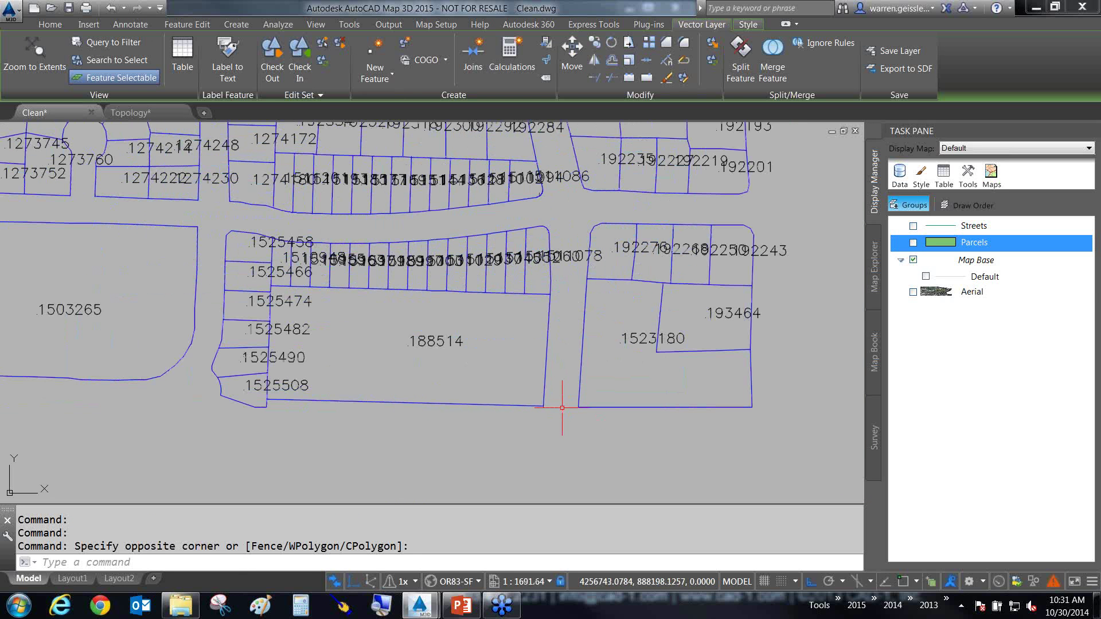
{"action": "middle_click_drag", "start_coordinate": [562, 407], "coordinate": [537, 448]}
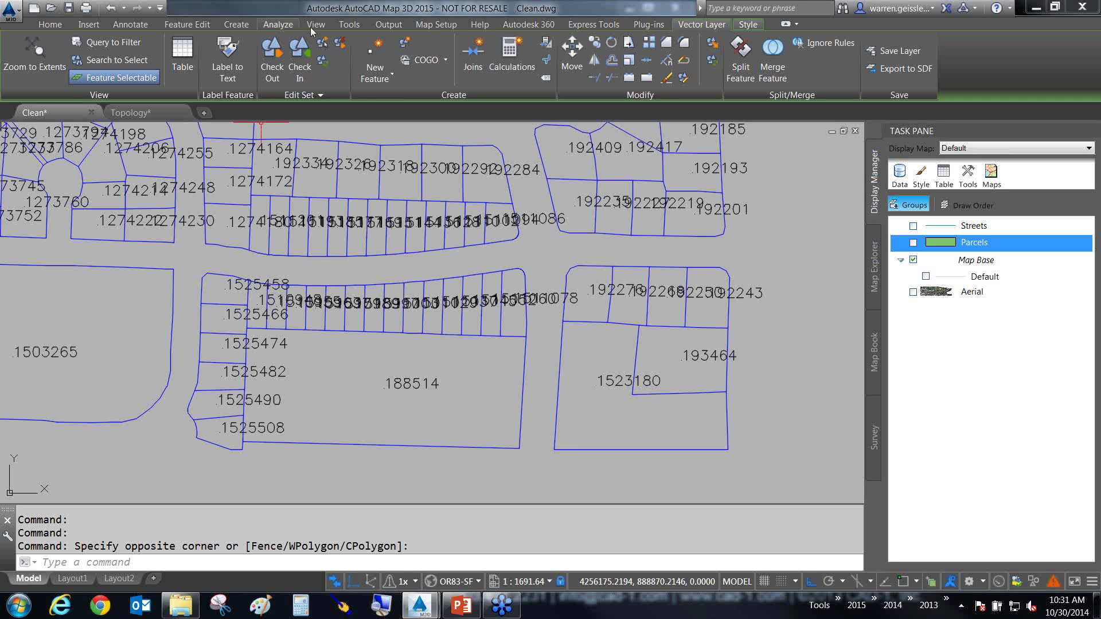
Step: Review the file formats offered for a new raster image connection, and close the data connections without adding a source
{"action": "left_click", "coordinate": [429, 25]}
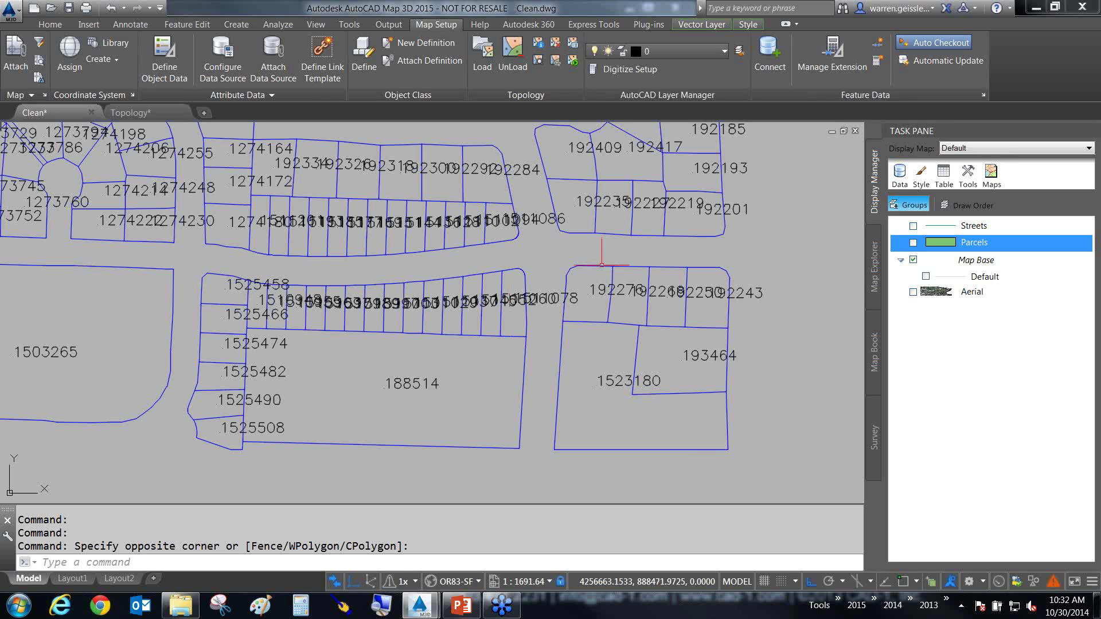
{"action": "left_click", "coordinate": [899, 175]}
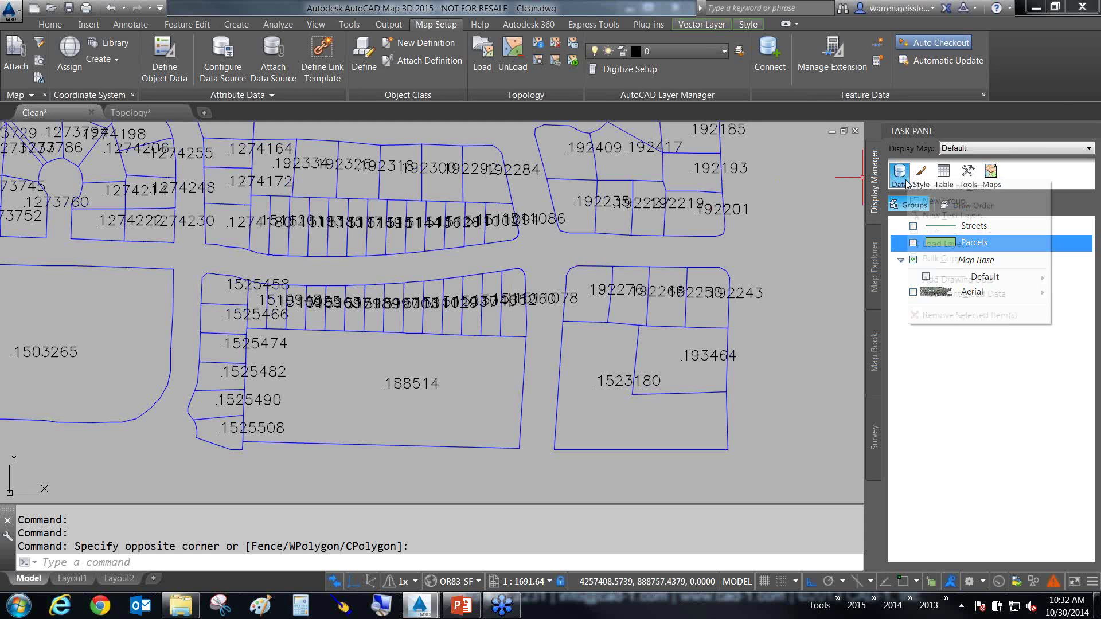
{"action": "left_click", "coordinate": [923, 193]}
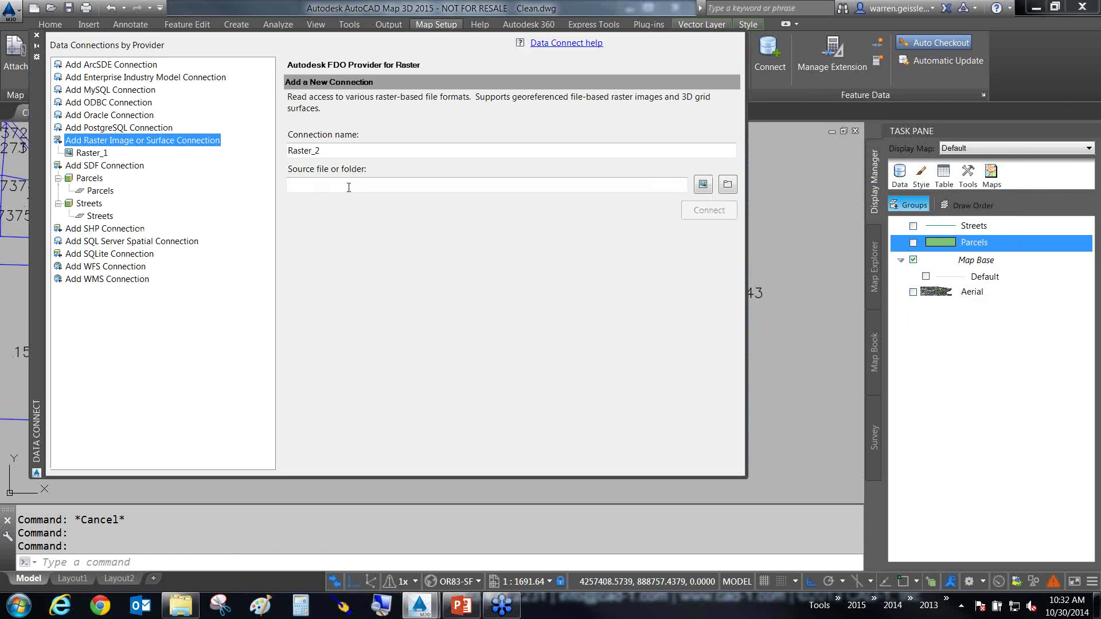
{"action": "left_click", "coordinate": [703, 185]}
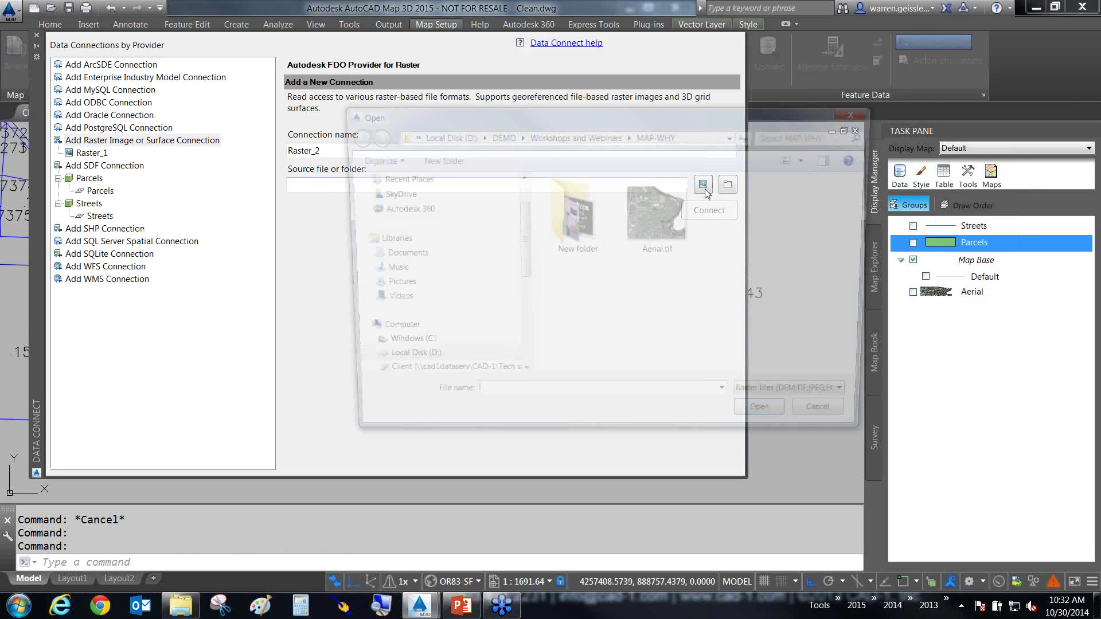
{"action": "left_click", "coordinate": [717, 307]}
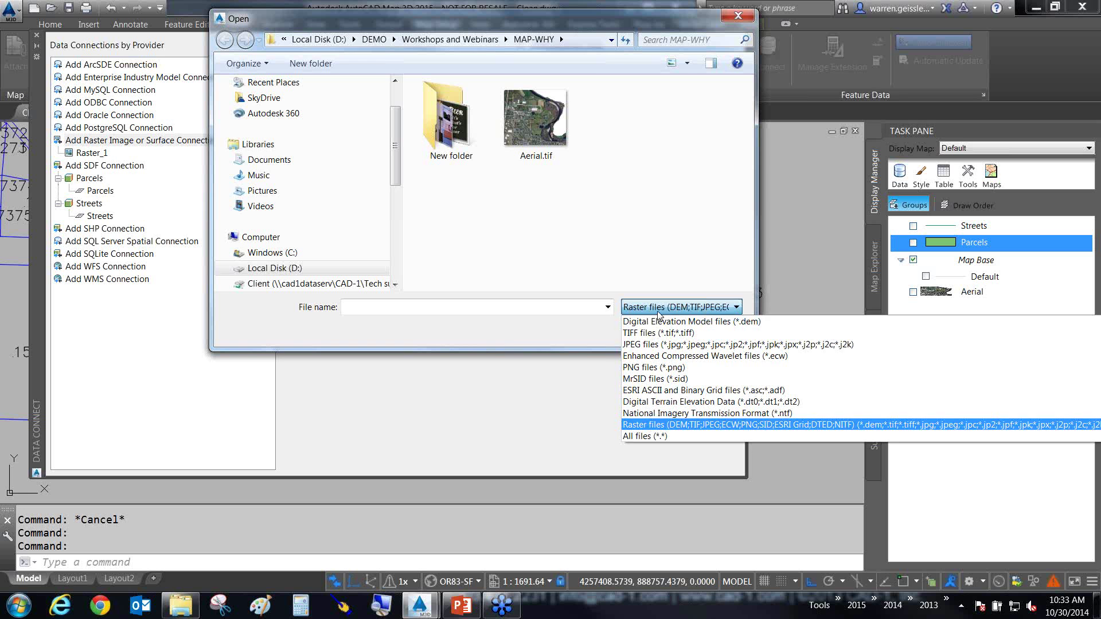
{"action": "left_click", "coordinate": [717, 309]}
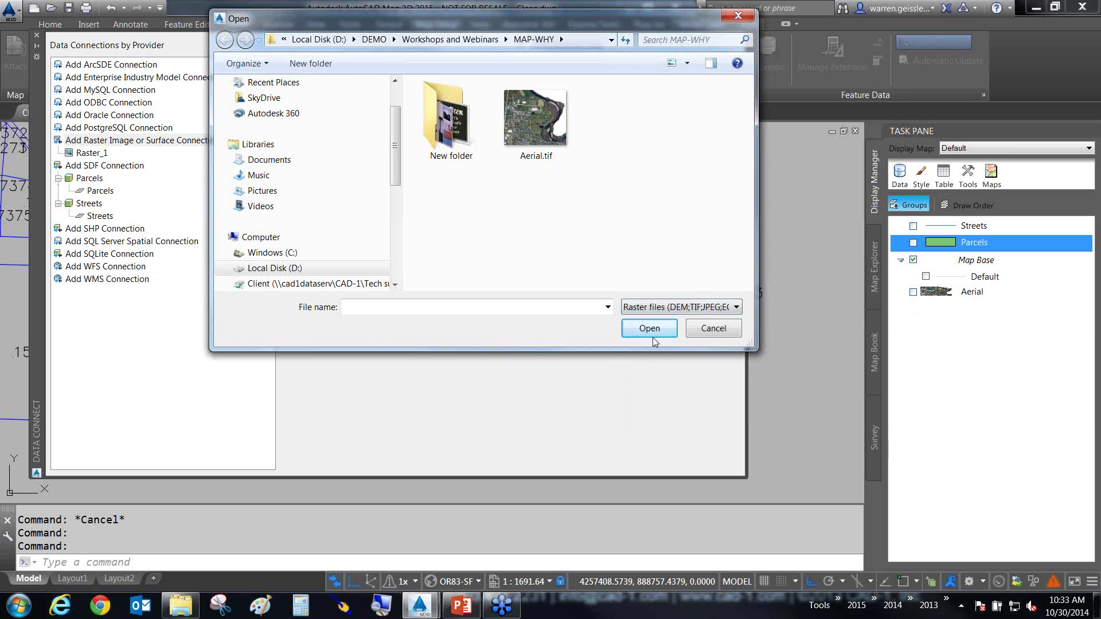
{"action": "left_click", "coordinate": [713, 328]}
{"action": "left_click", "coordinate": [36, 36]}
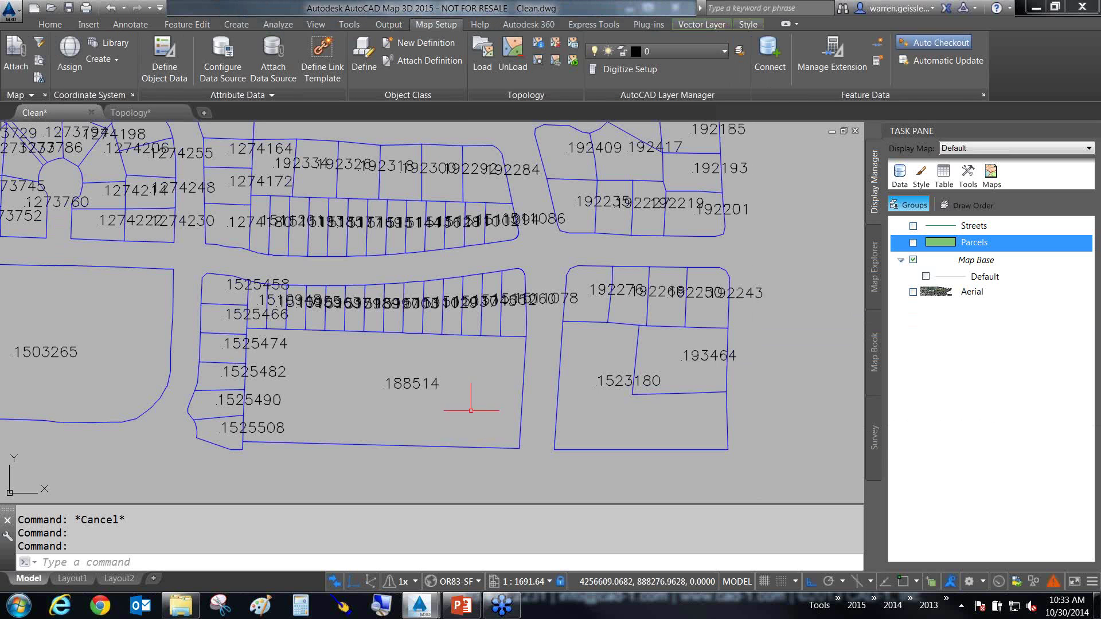
Step: Examine closely how the boundary lines meet at the eastern corner shared by parcels 193464 and 1523180
{"action": "mouse_move", "coordinate": [442, 365]}
{"action": "middle_mouse_down"}
{"action": "mouse_move", "coordinate": [513, 363]}
{"action": "mouse_move", "coordinate": [491, 359]}
{"action": "middle_mouse_up"}
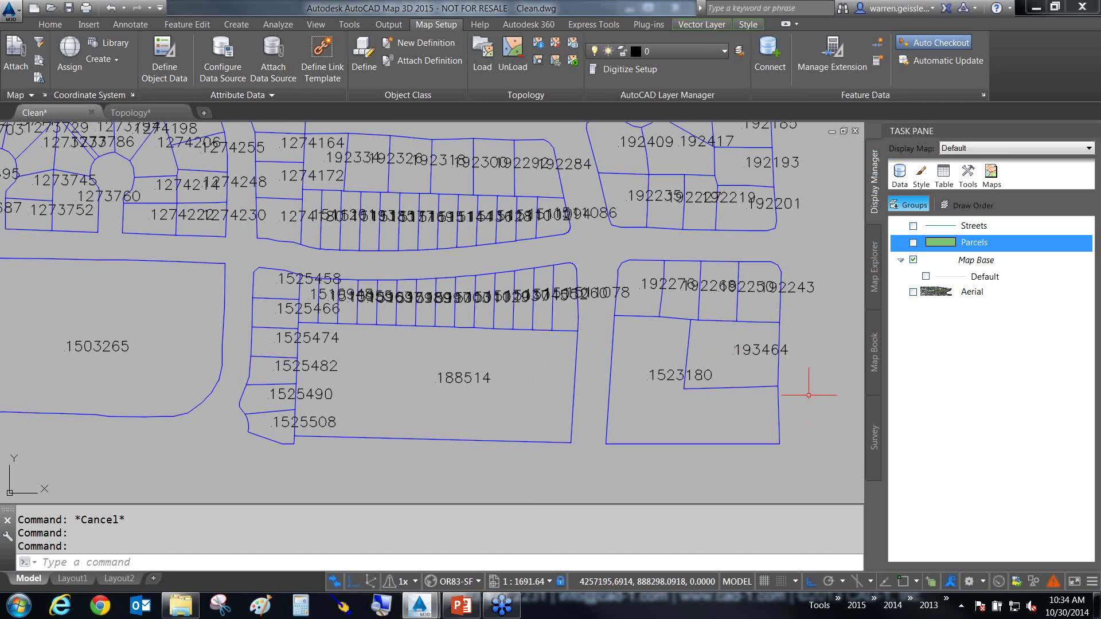
{"action": "scroll", "coordinate": [791, 387], "scroll_direction": "up", "scroll_amount": 2}
{"action": "scroll", "coordinate": [791, 387], "scroll_direction": "up", "scroll_amount": 15}
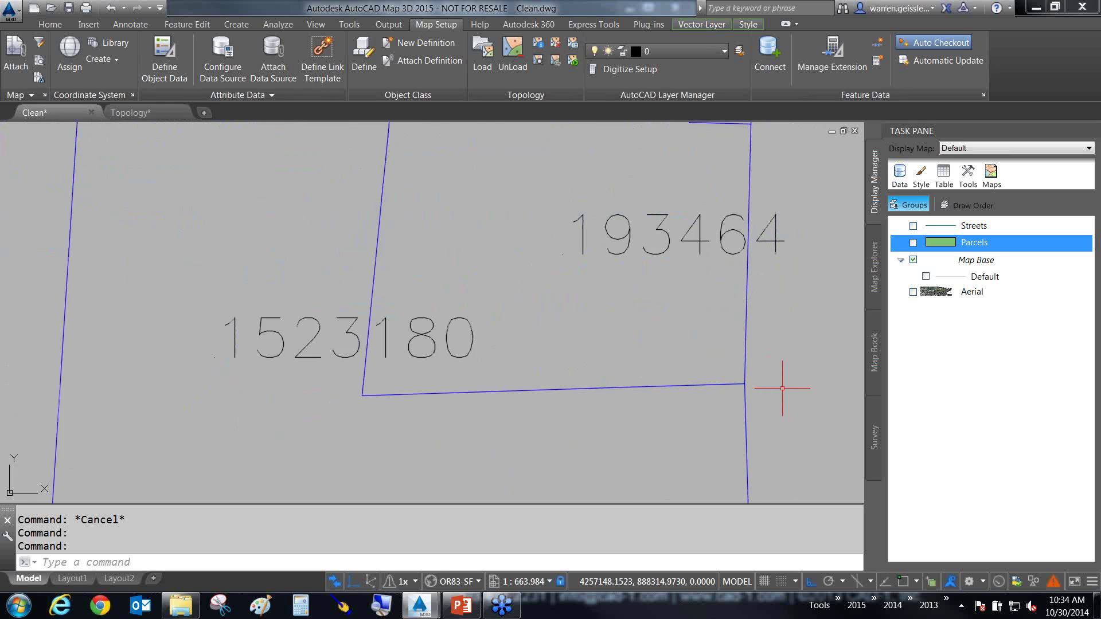
{"action": "scroll", "coordinate": [698, 426], "scroll_direction": "up", "scroll_amount": 4}
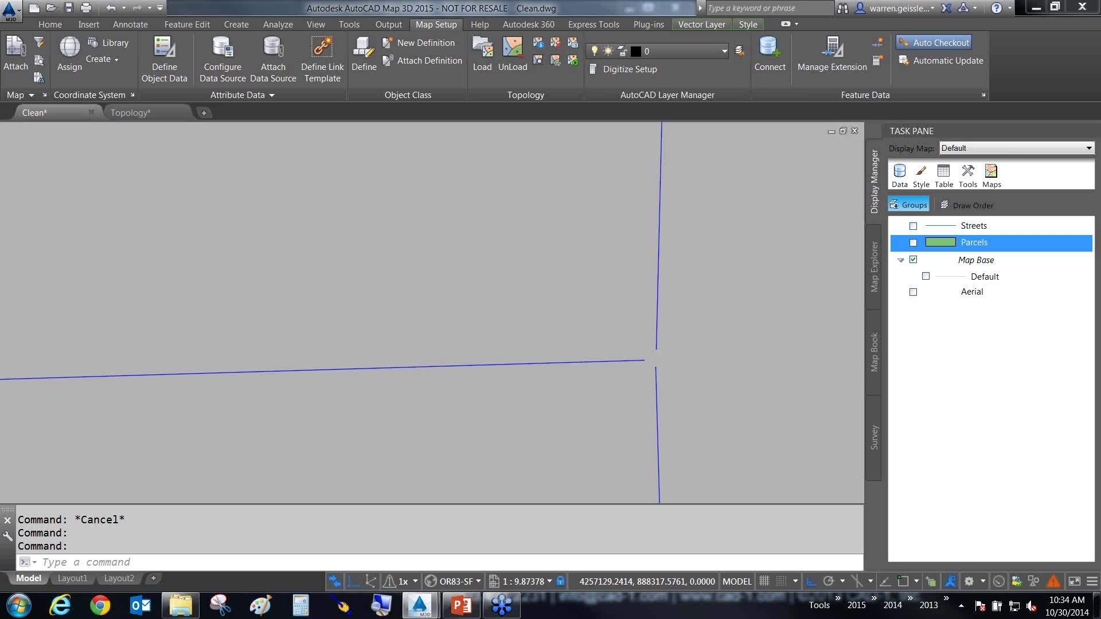
{"action": "scroll", "coordinate": [641, 347], "scroll_direction": "down", "scroll_amount": 2}
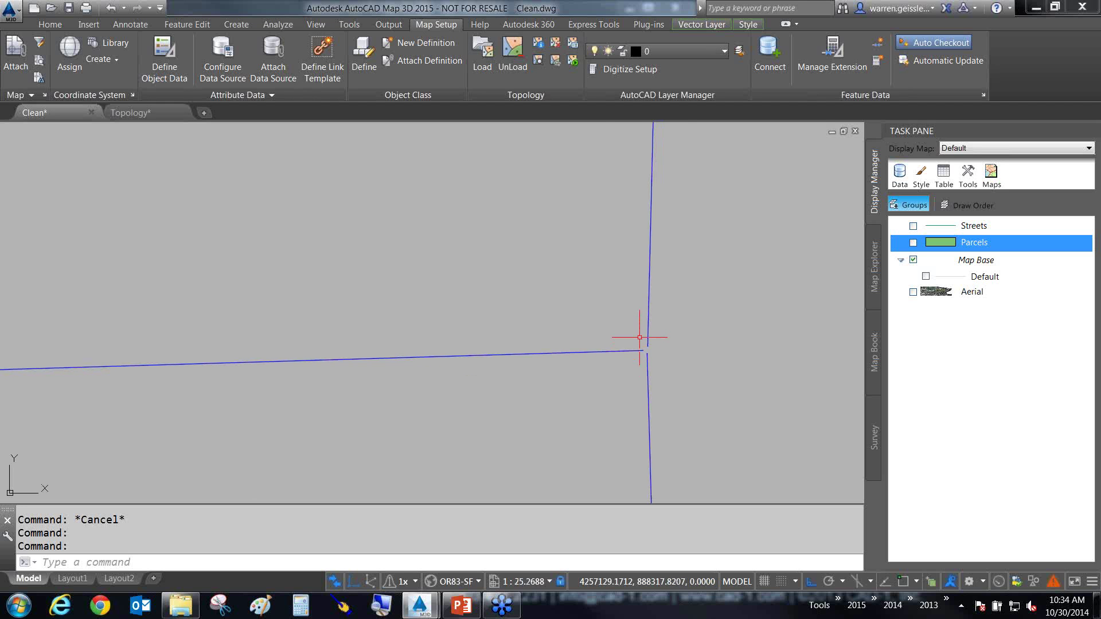
{"action": "scroll", "coordinate": [640, 338], "scroll_direction": "down", "scroll_amount": 7}
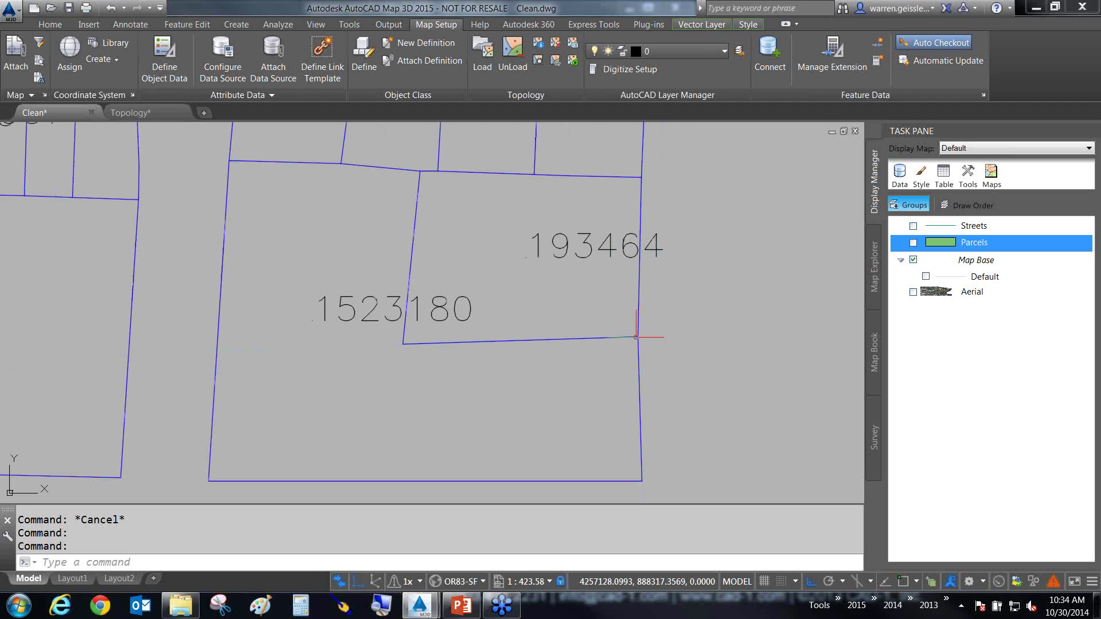
{"action": "scroll", "coordinate": [636, 337], "scroll_direction": "down", "scroll_amount": 2}
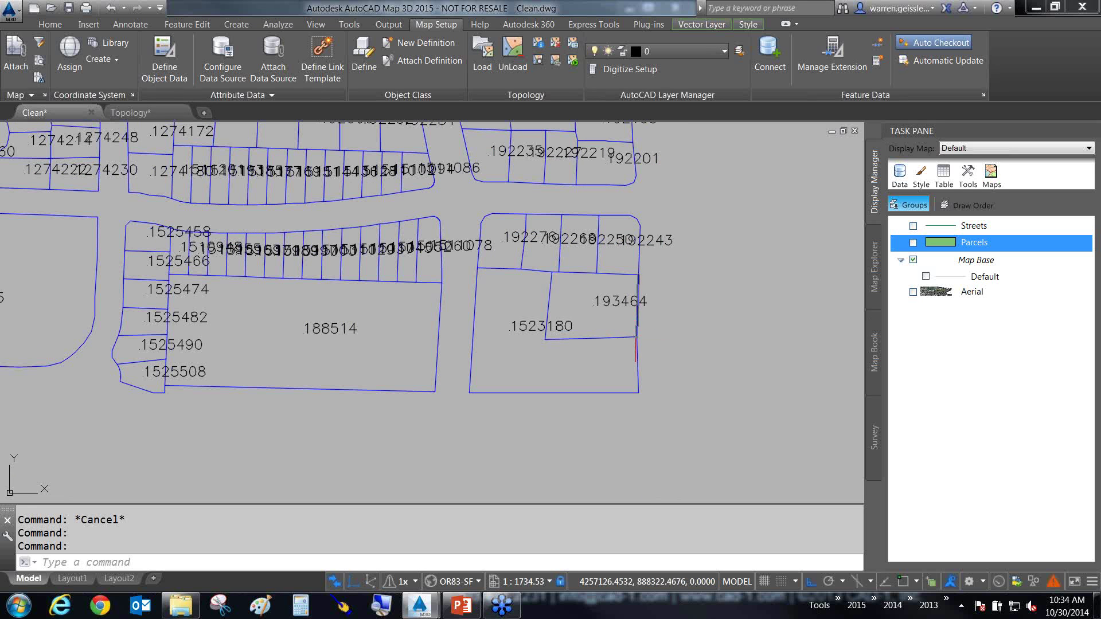
{"action": "middle_click_drag", "start_coordinate": [544, 353], "coordinate": [672, 366]}
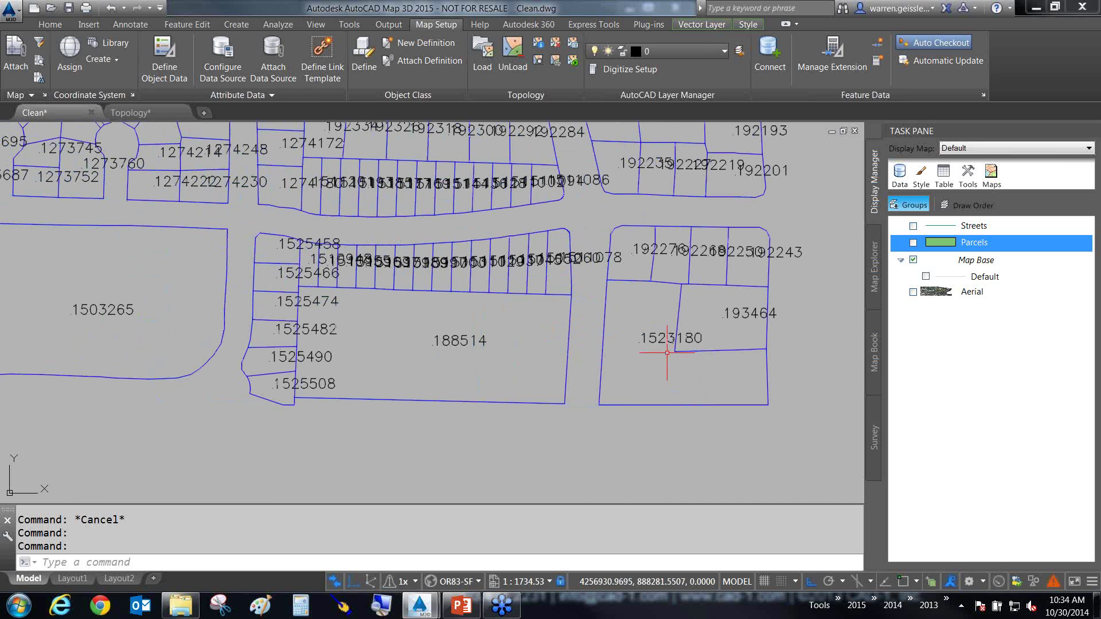
Step: Inspect the vertices of the curved street-frontage polyline along the narrow lots north of parcel 188514, and clear the selection
{"action": "scroll", "coordinate": [530, 227], "scroll_direction": "up", "scroll_amount": 4}
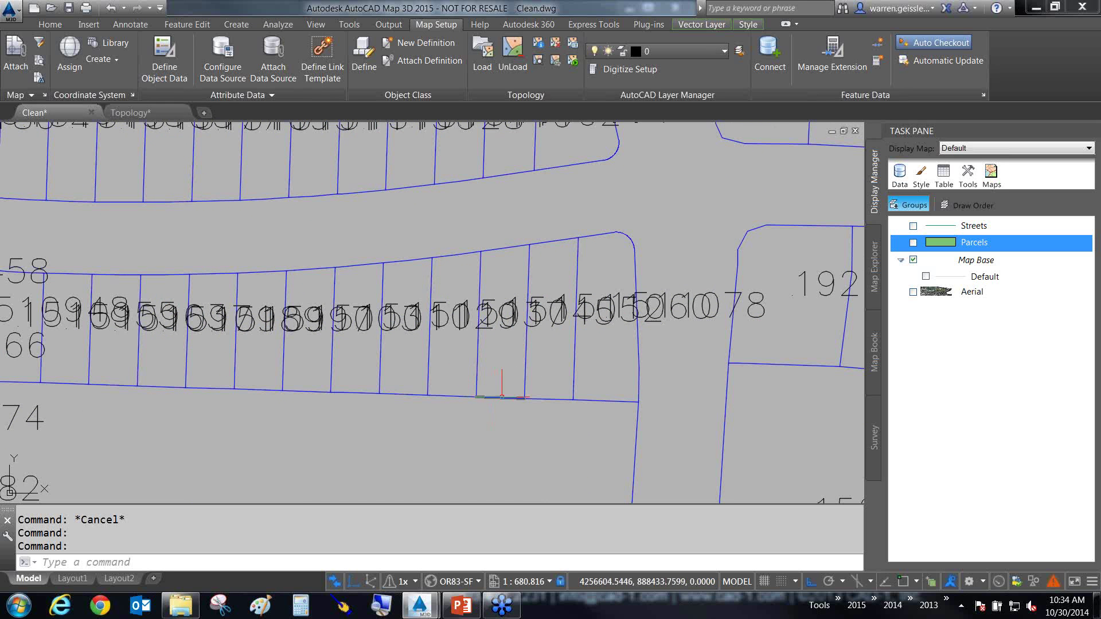
{"action": "left_click", "coordinate": [505, 248]}
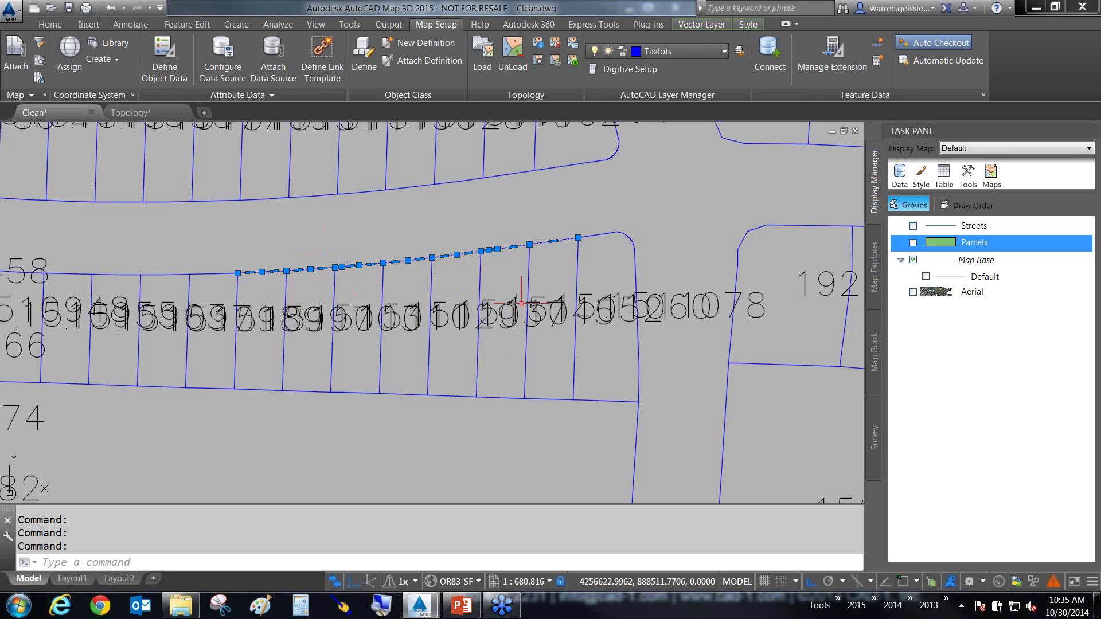
{"action": "key", "text": "Escape"}
{"action": "scroll", "coordinate": [496, 248], "scroll_direction": "up", "scroll_amount": 8}
{"action": "left_click", "coordinate": [497, 329]}
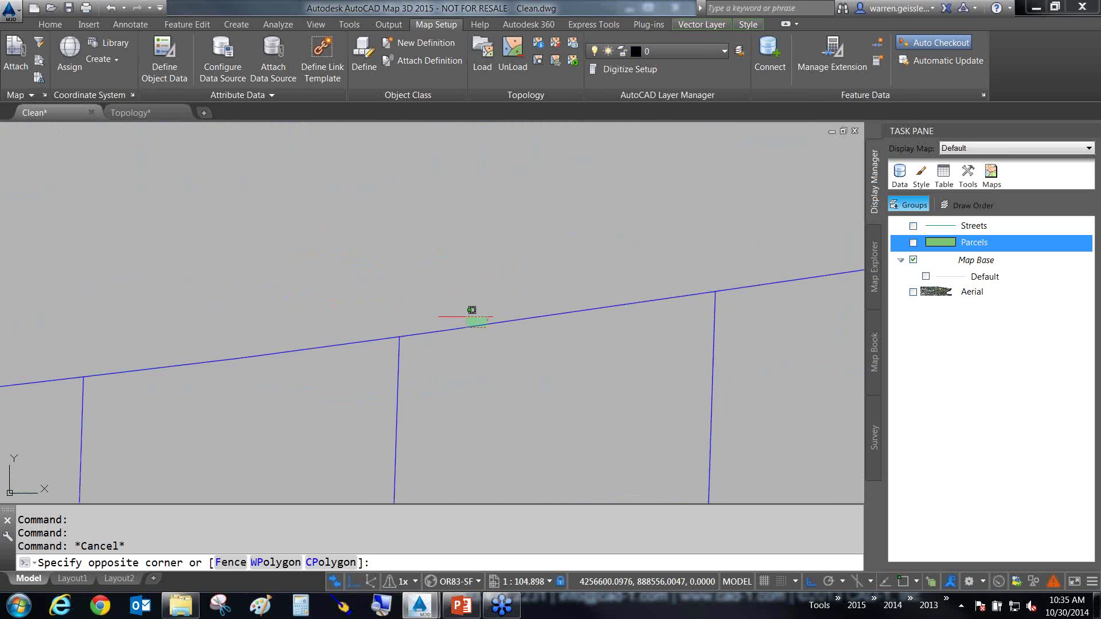
{"action": "left_click", "coordinate": [455, 315]}
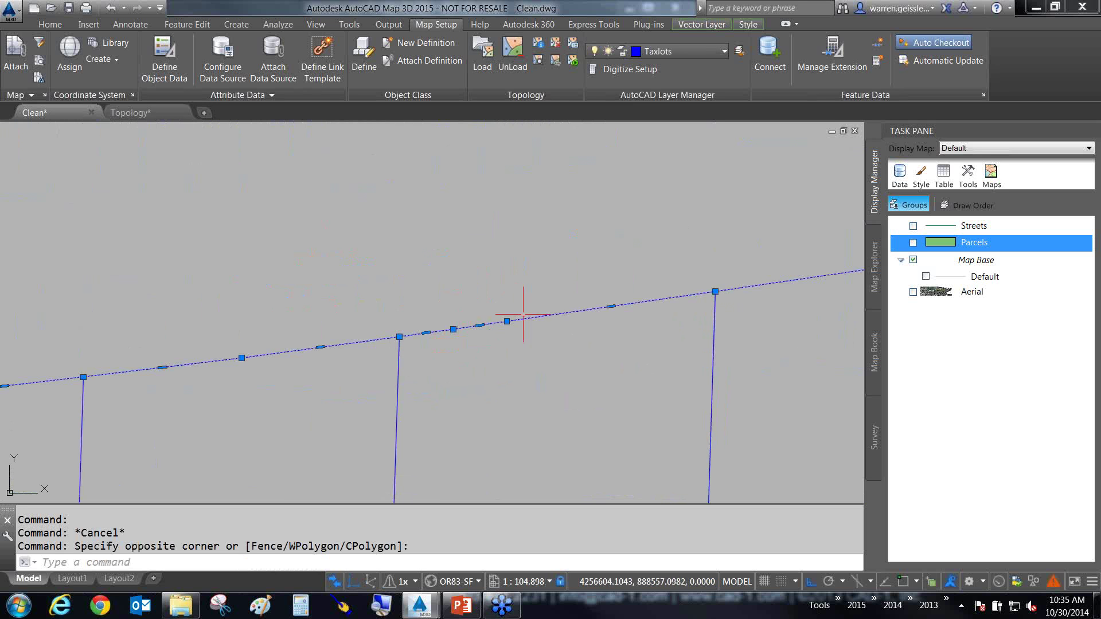
{"action": "left_click_drag", "start_coordinate": [680, 233], "coordinate": [704, 287]}
{"action": "left_click_drag", "start_coordinate": [385, 332], "coordinate": [386, 334]}
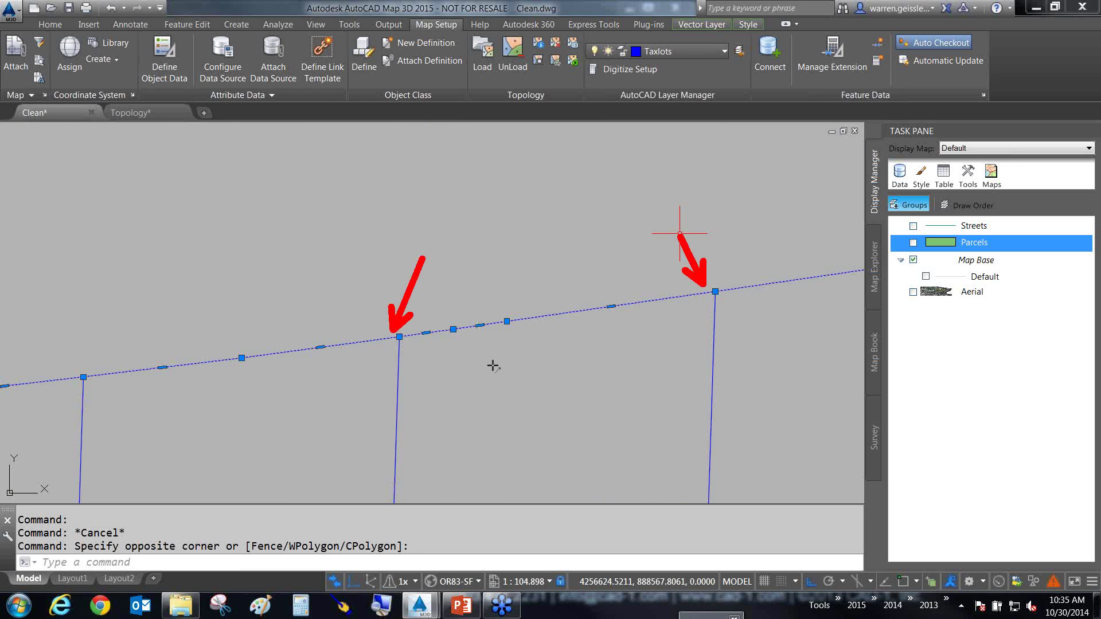
{"action": "key", "text": "Escape"}
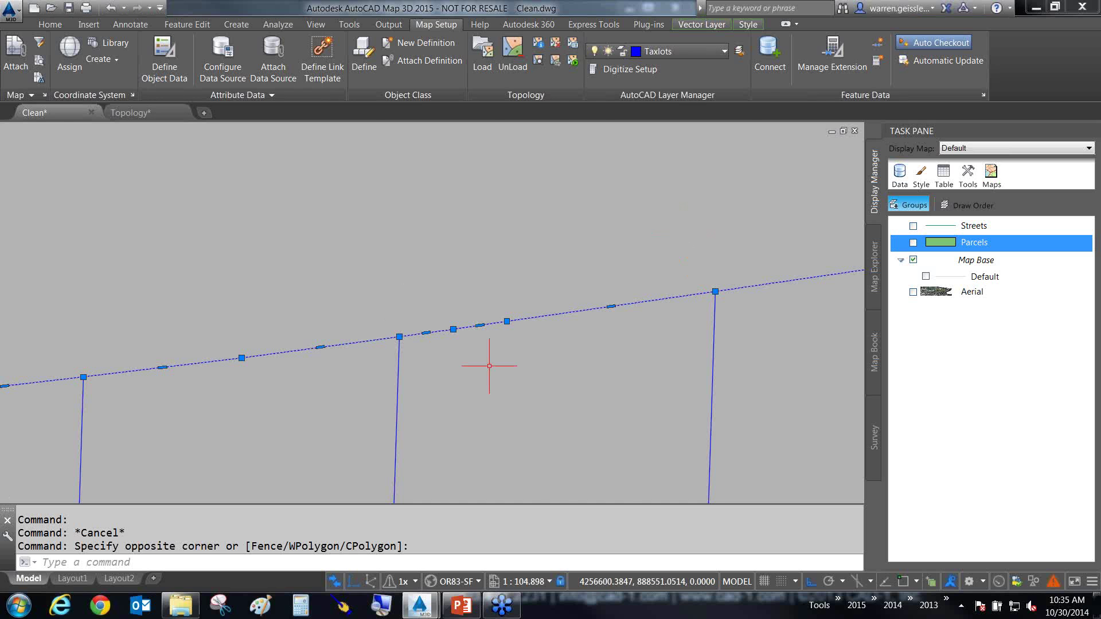
{"action": "scroll", "coordinate": [487, 376], "scroll_direction": "down", "scroll_amount": 8}
{"action": "scroll", "coordinate": [486, 380], "scroll_direction": "down", "scroll_amount": 2}
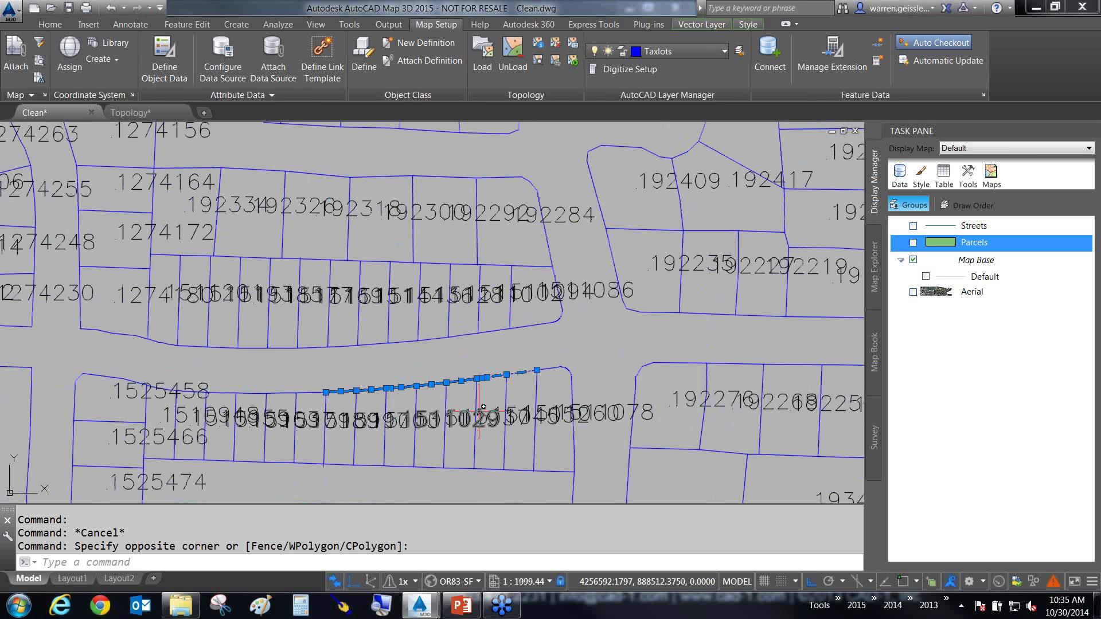
{"action": "key", "text": "Escape"}
Step: List the properties of the polyline along parcel 188514's south and east sides, and examine its vertex coordinates
{"action": "middle_click_drag", "start_coordinate": [474, 432], "coordinate": [504, 153]}
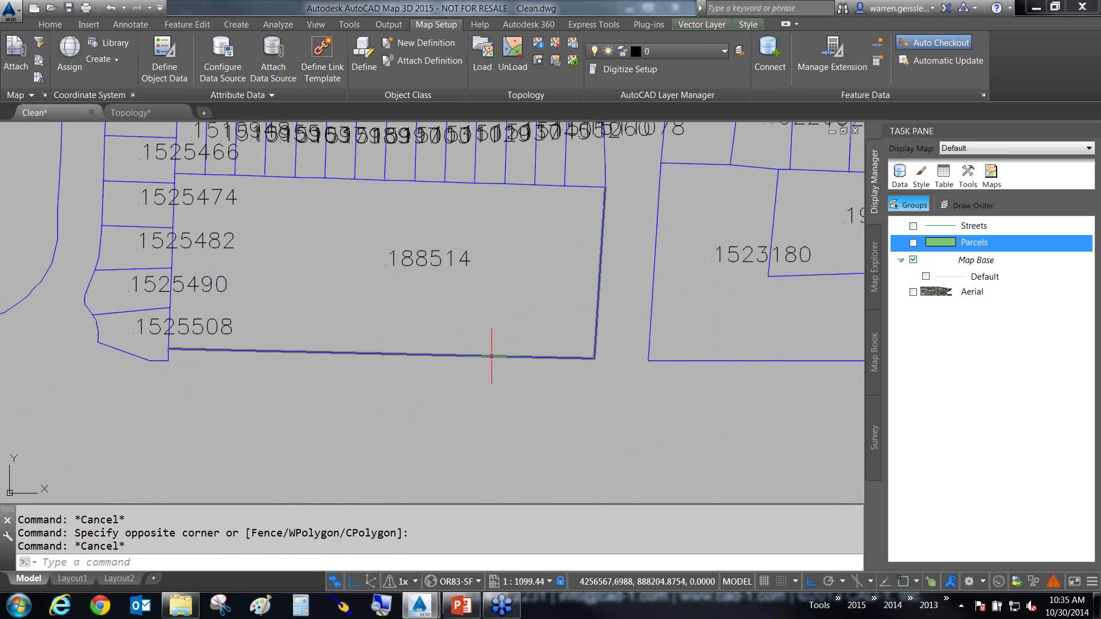
{"action": "left_click", "coordinate": [492, 356]}
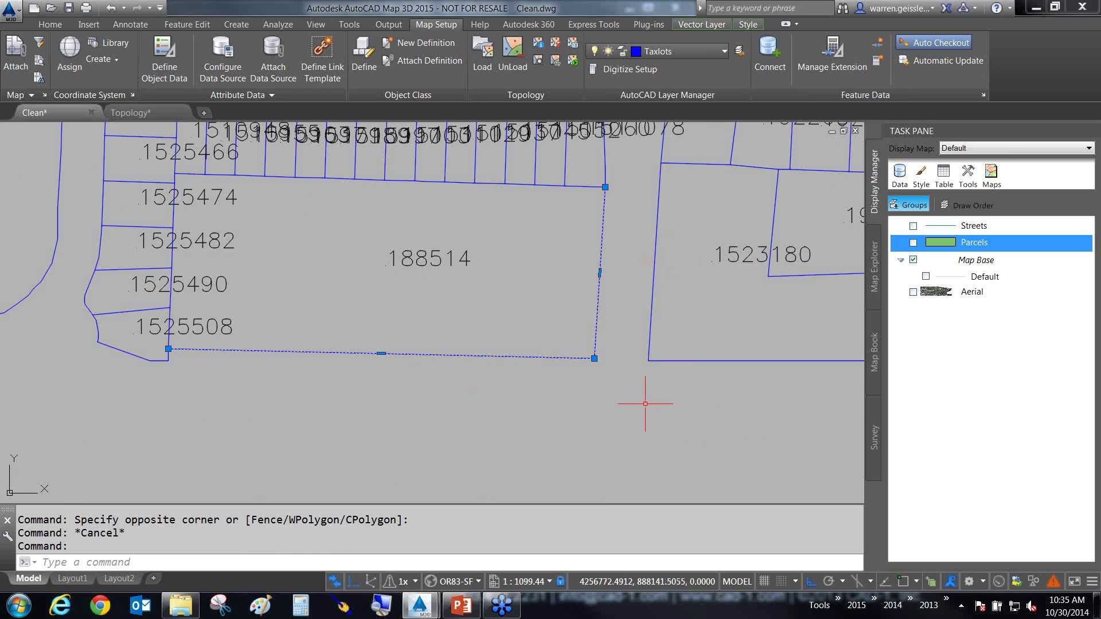
{"action": "type", "text": "LI"}
{"action": "key", "text": "Return"}
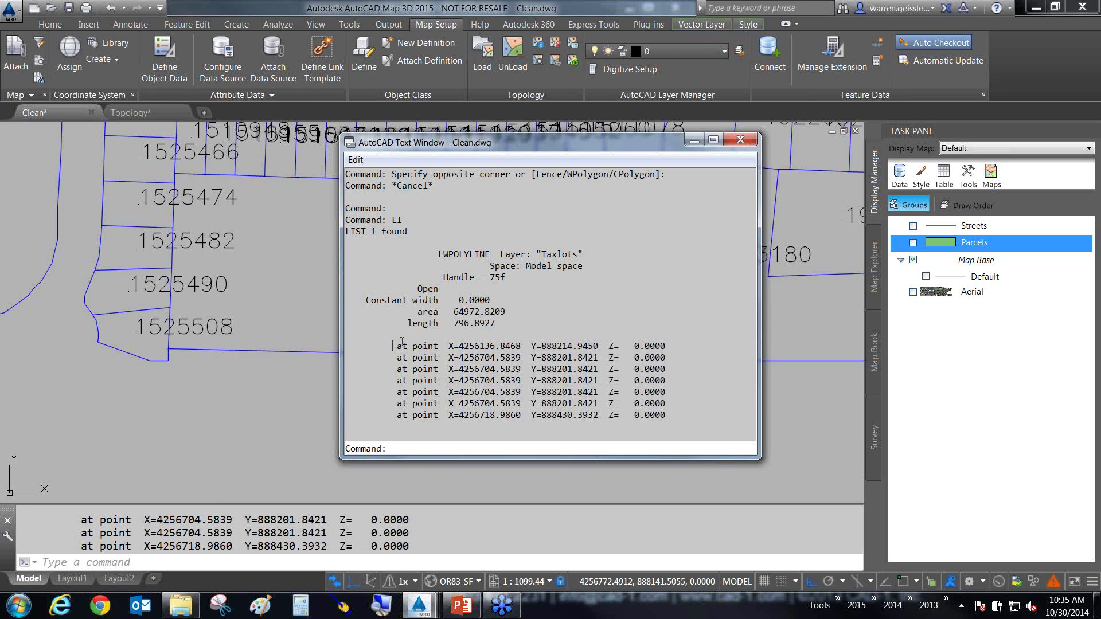
{"action": "left_click_drag", "start_coordinate": [392, 346], "coordinate": [453, 369]}
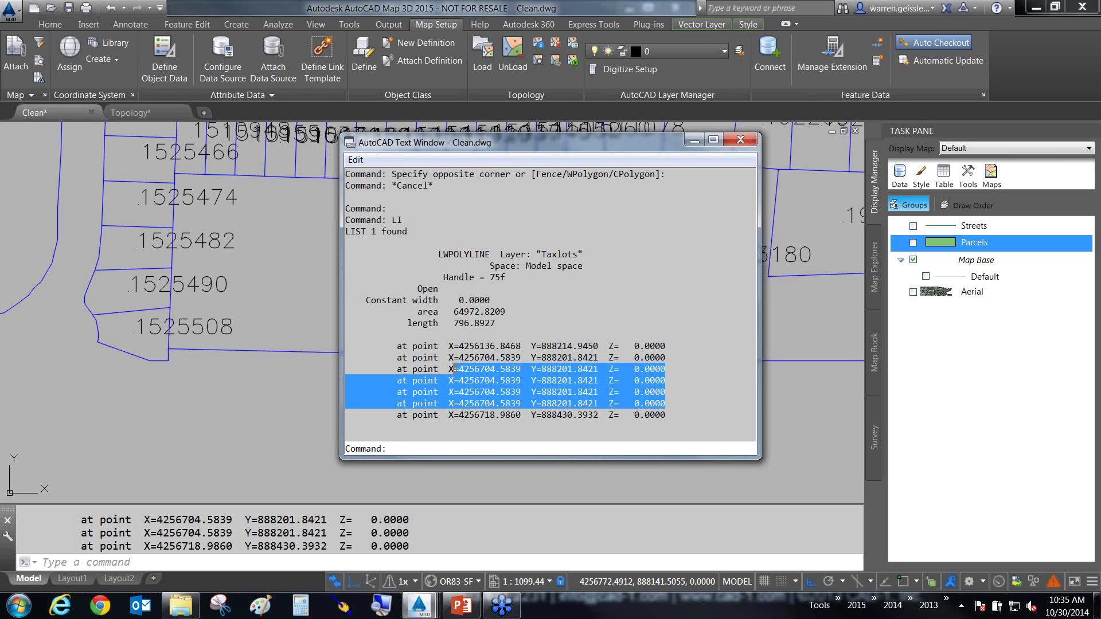
{"action": "left_click", "coordinate": [733, 142]}
Step: Check the vertices of the boundary polyline along parcel 1523180's west and south sides, and clear the selection
{"action": "left_click", "coordinate": [690, 341]}
{"action": "left_click", "coordinate": [676, 372]}
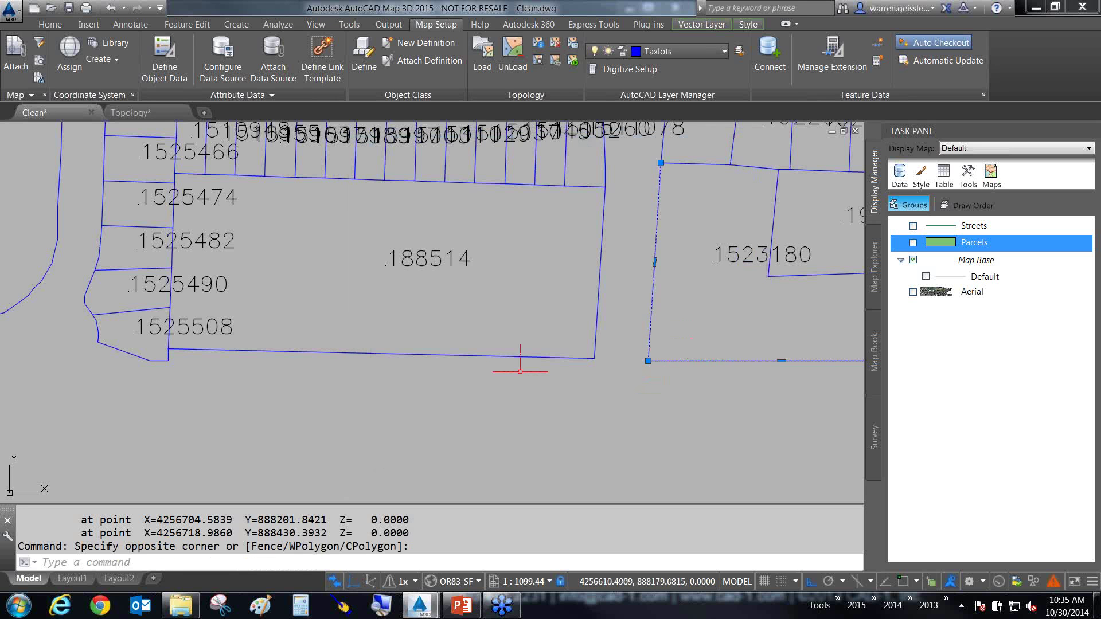
{"action": "middle_click_drag", "start_coordinate": [481, 247], "coordinate": [494, 445]}
{"action": "key", "text": "Escape"}
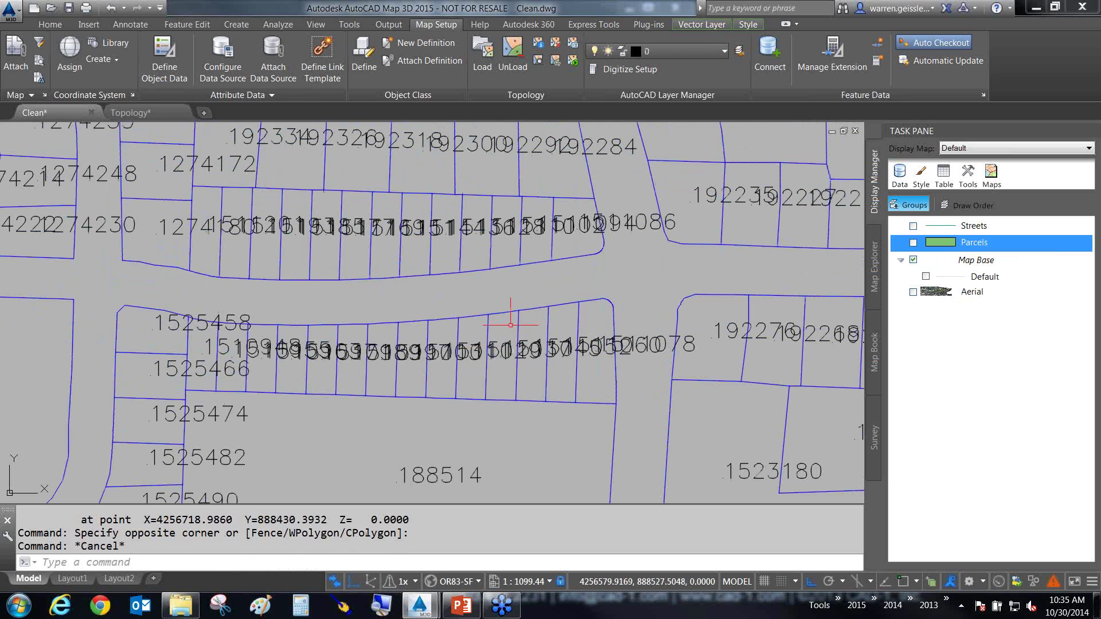
Step: With Ortho off, stretch the two extra vertices of the curved frontage polyline north of parcel 188514 onto the neighbouring vertex and the next lot corner
{"action": "left_click", "coordinate": [509, 313]}
{"action": "scroll", "coordinate": [508, 313], "scroll_direction": "up", "scroll_amount": 8}
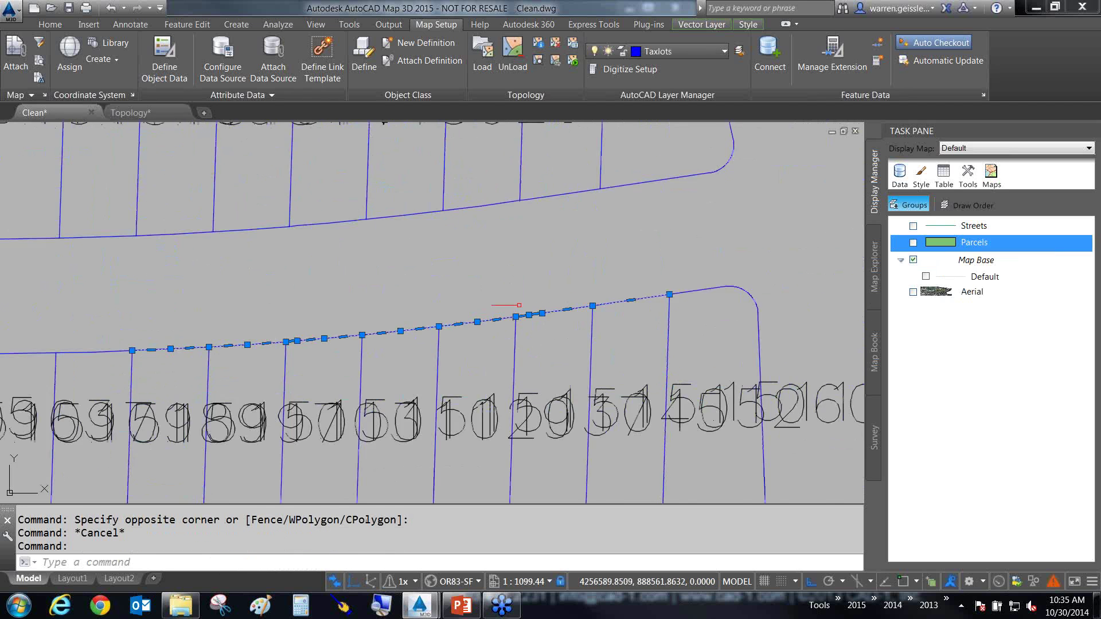
{"action": "middle_click_drag", "start_coordinate": [583, 388], "coordinate": [492, 372]}
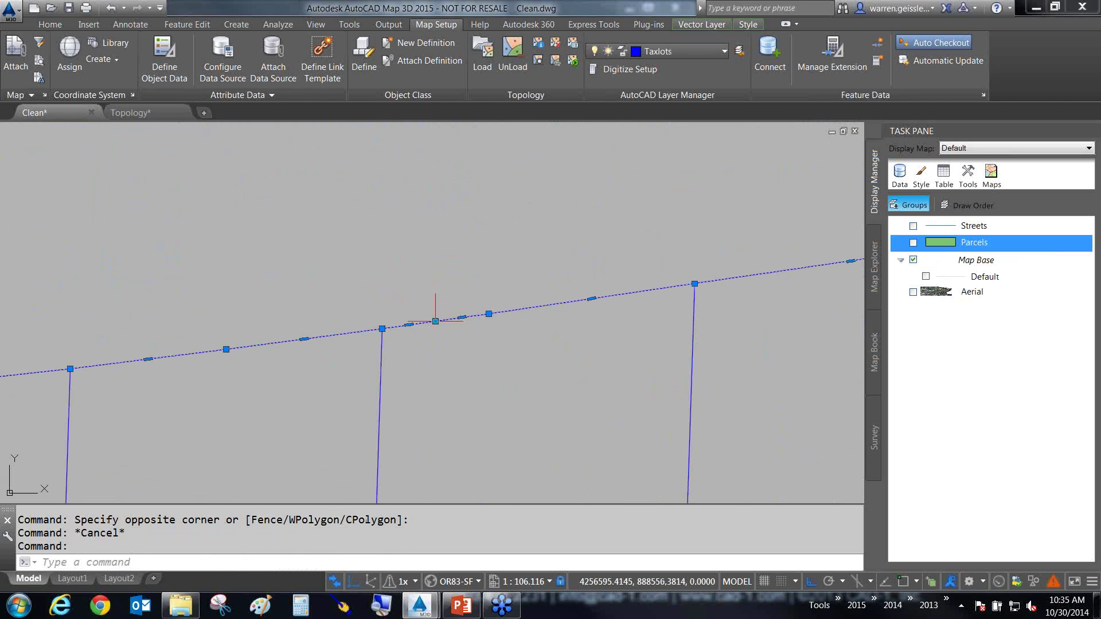
{"action": "left_click", "coordinate": [435, 322]}
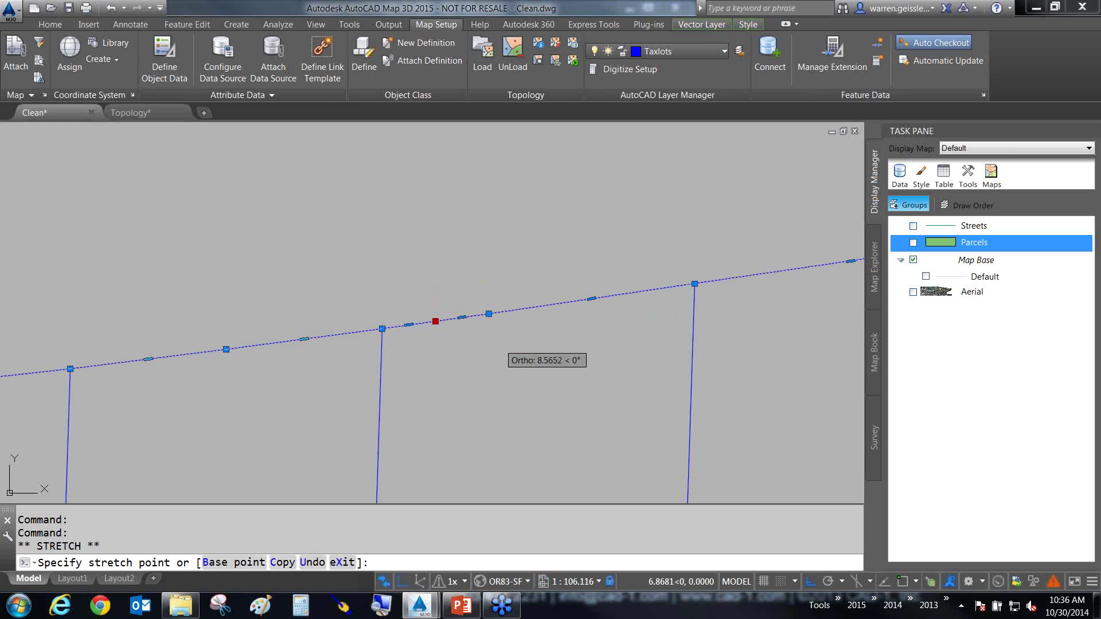
{"action": "key", "text": "F8"}
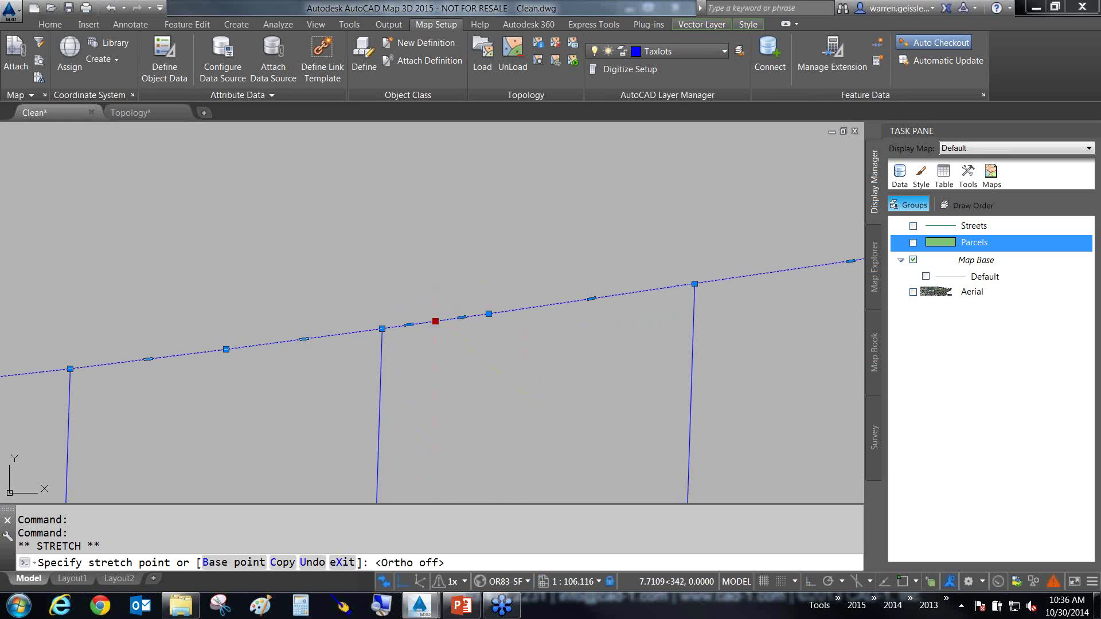
{"action": "left_click", "coordinate": [488, 315]}
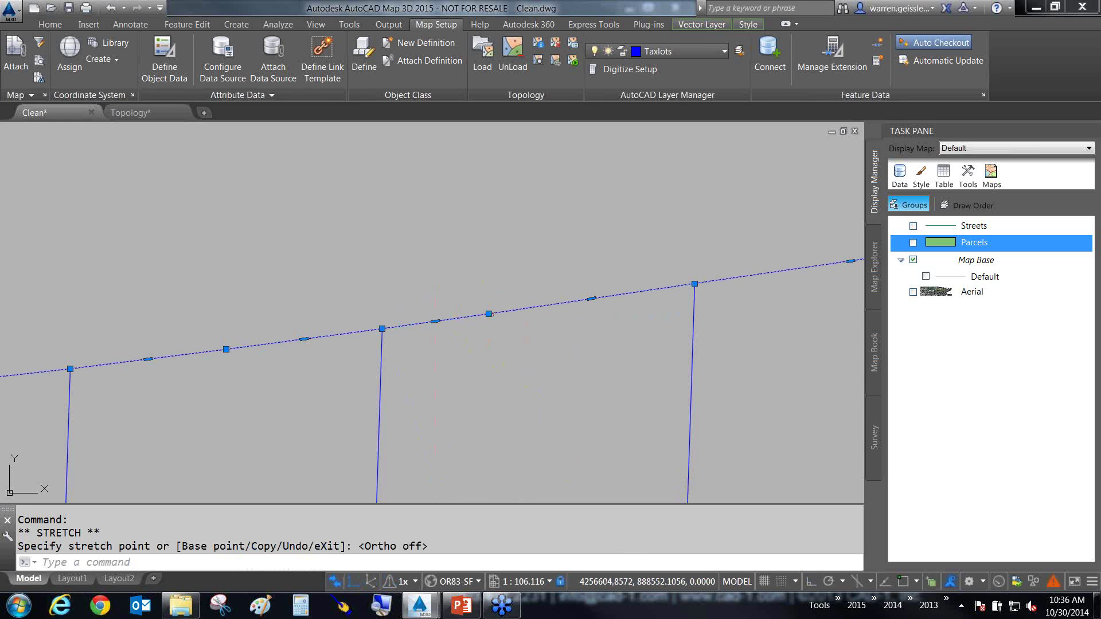
{"action": "left_click", "coordinate": [488, 314]}
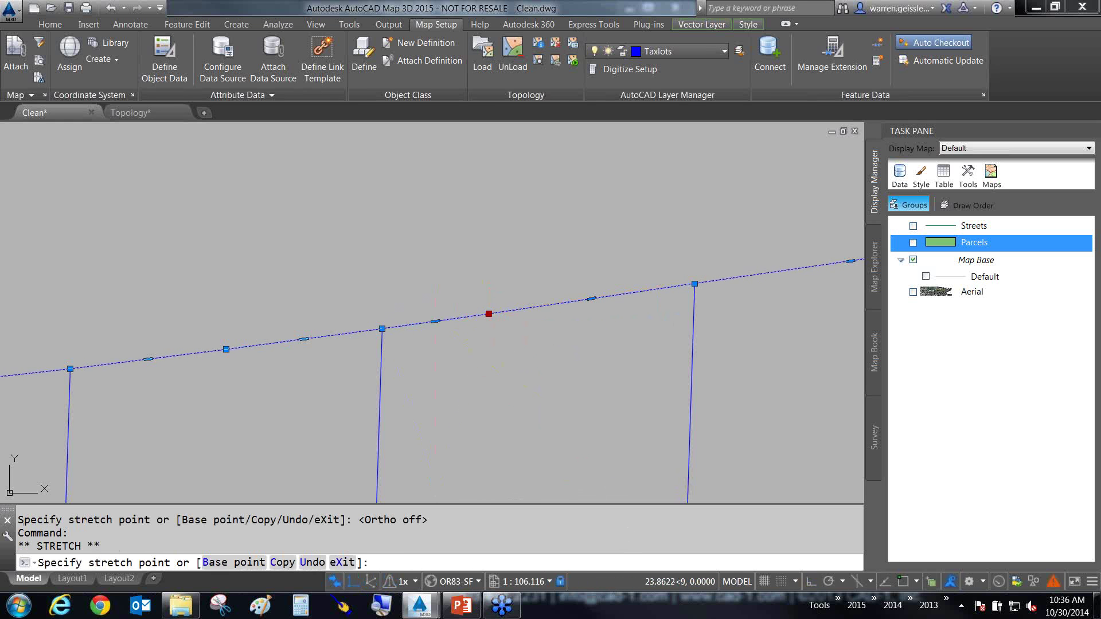
{"action": "left_click", "coordinate": [692, 283]}
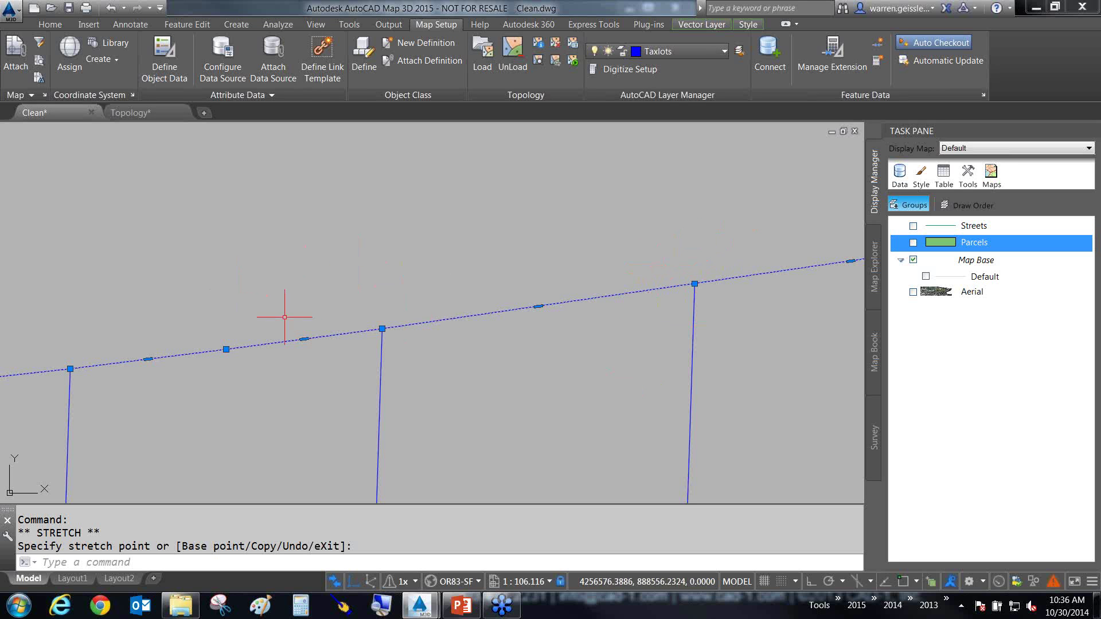
Step: Reselect the curved frontage polyline to check its remaining vertices between the lot lines, and clear the selection
{"action": "mouse_move", "coordinate": [596, 385]}
{"action": "middle_mouse_down"}
{"action": "mouse_move", "coordinate": [558, 381]}
{"action": "mouse_move", "coordinate": [526, 347]}
{"action": "middle_mouse_up"}
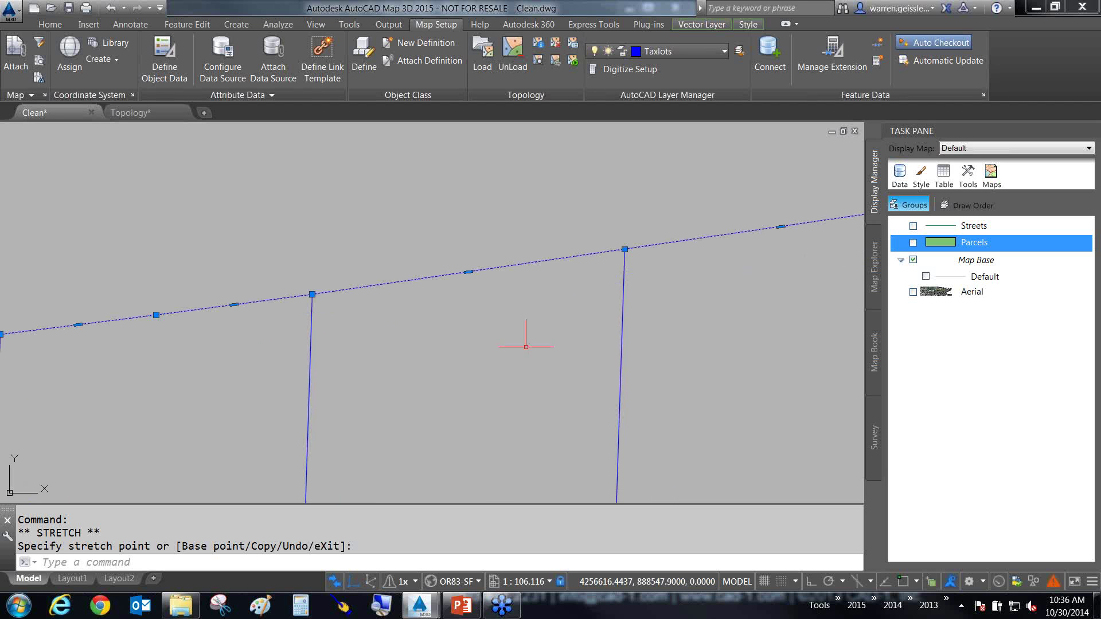
{"action": "key", "text": "Escape"}
{"action": "left_click", "coordinate": [460, 230]}
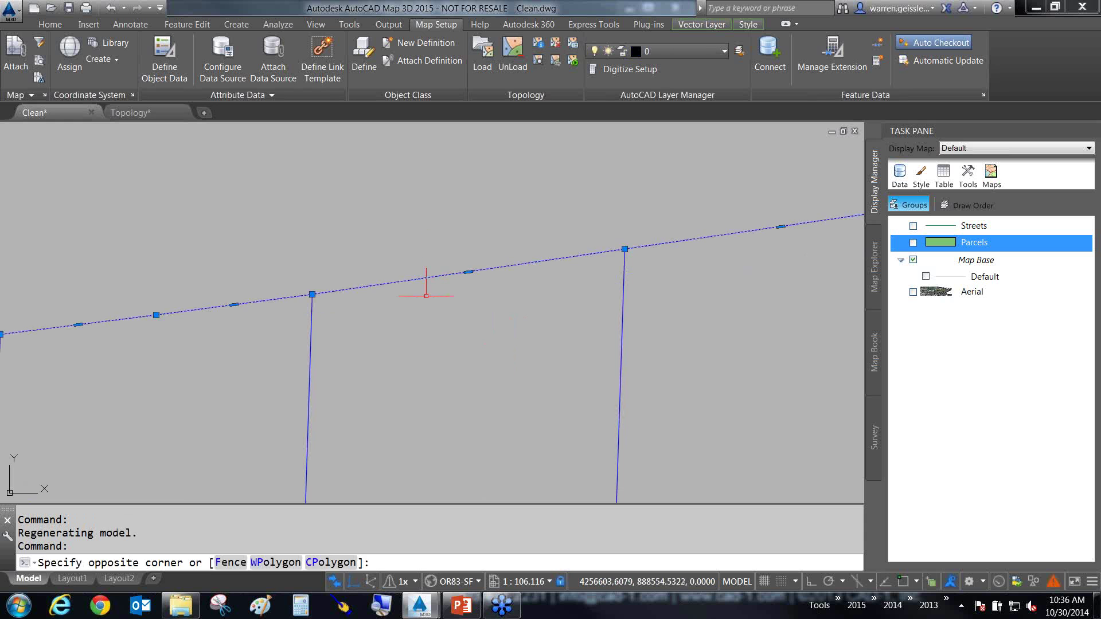
{"action": "key", "text": "Escape"}
{"action": "left_click", "coordinate": [464, 236]}
{"action": "left_click", "coordinate": [446, 283]}
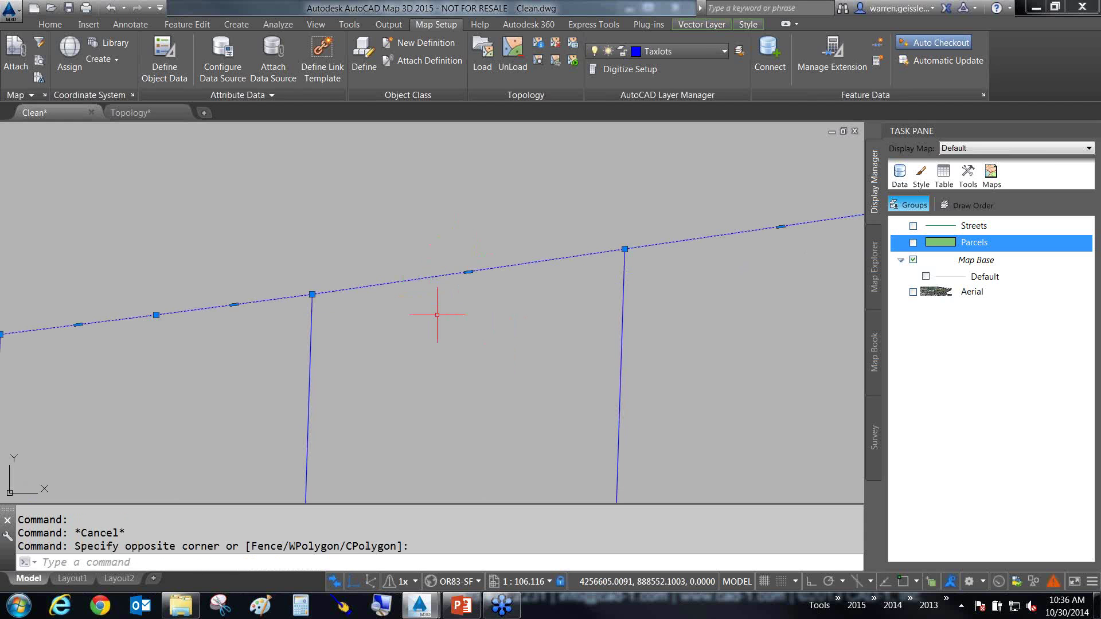
{"action": "key", "text": "Escape"}
Step: Undo the vertex stretches on the curved frontage polyline, and regenerate the drawing
{"action": "key", "text": "ctrl+z"}
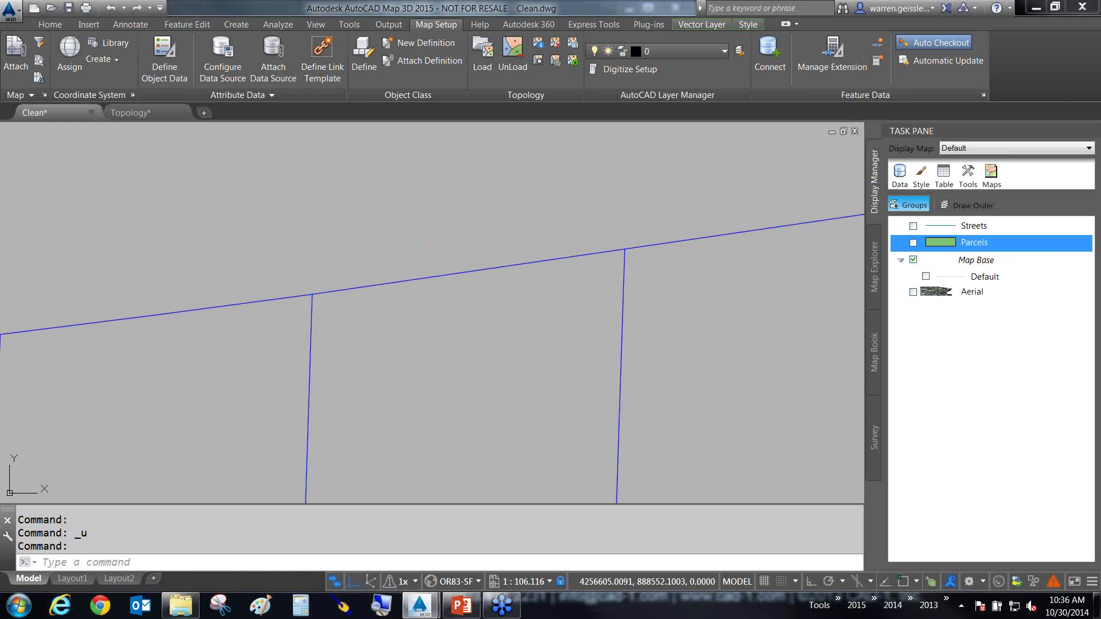
{"action": "left_click", "coordinate": [444, 320]}
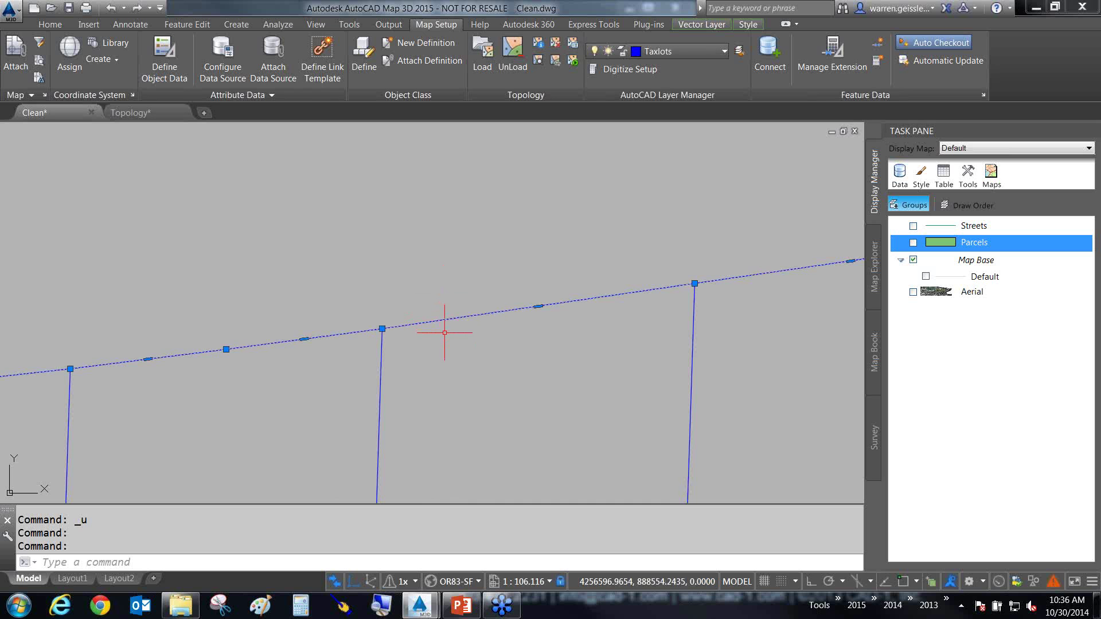
{"action": "key", "text": "ctrl+z"}
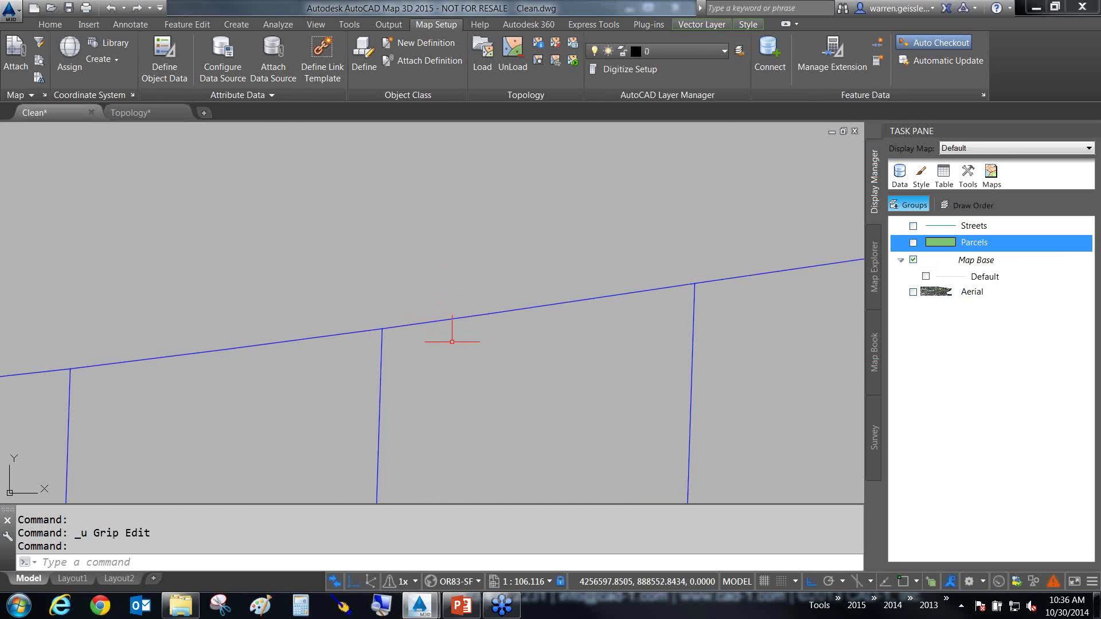
{"action": "scroll", "coordinate": [452, 341], "scroll_direction": "down", "scroll_amount": 10}
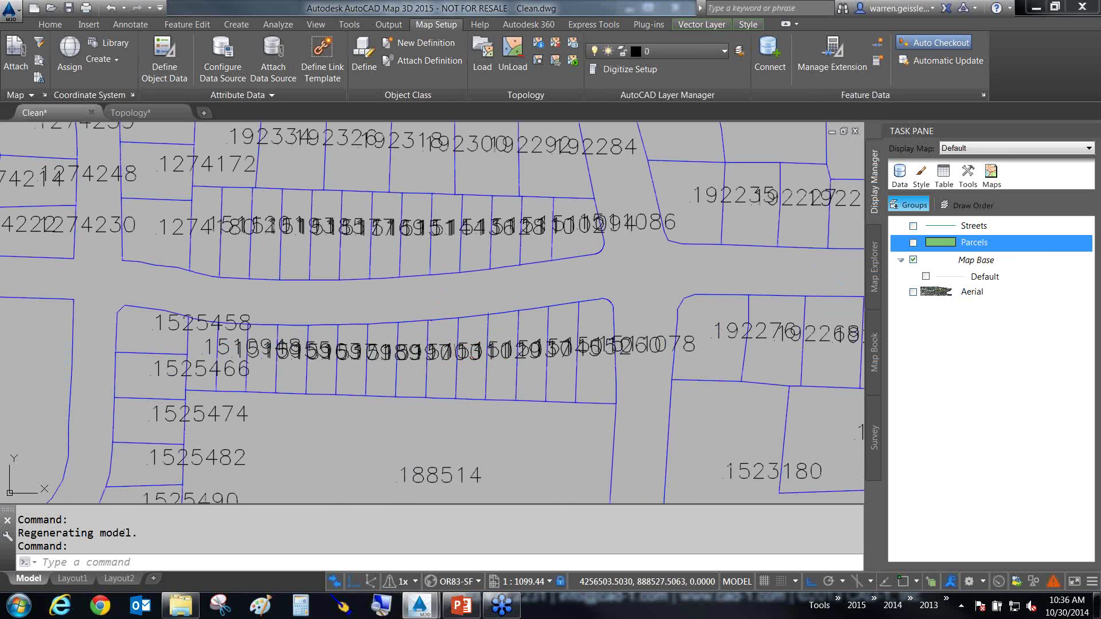
{"action": "left_click", "coordinate": [537, 311]}
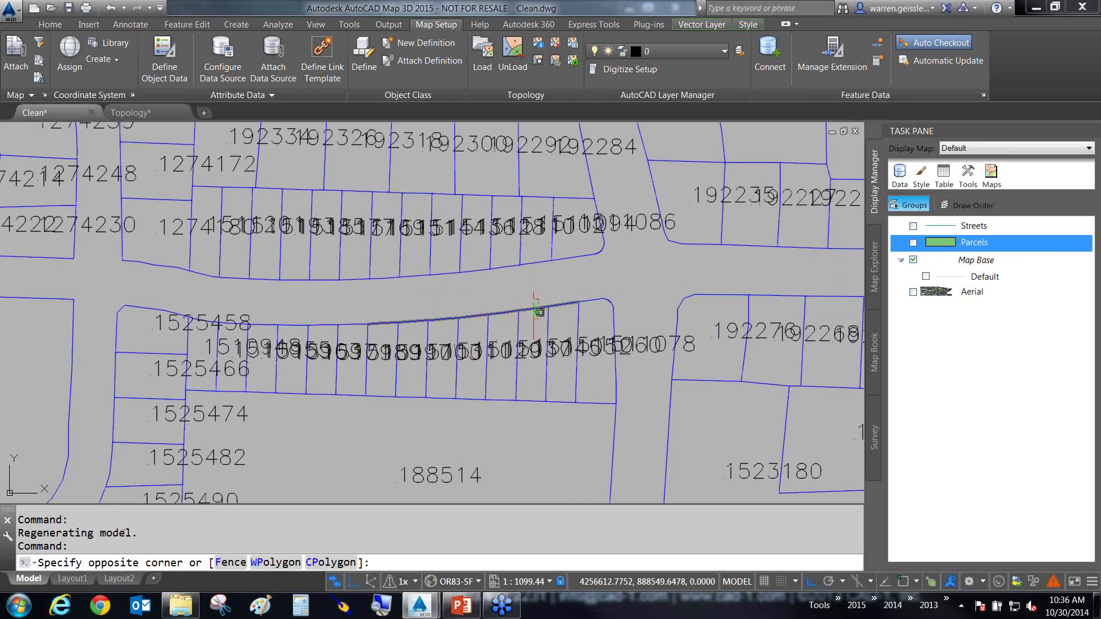
{"action": "key", "text": "Escape"}
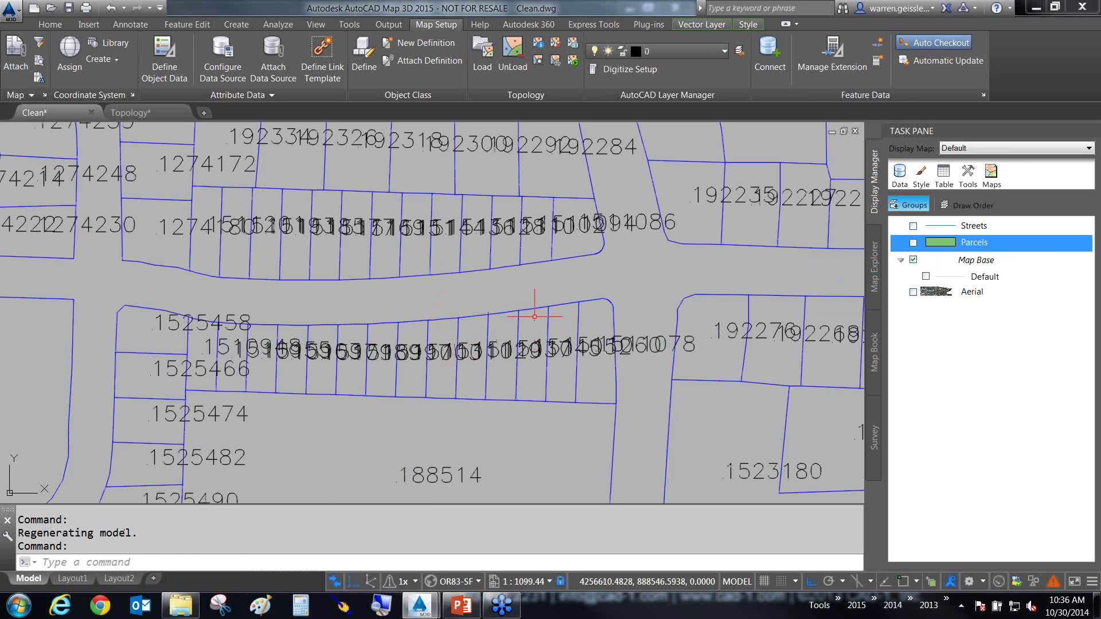
{"action": "type", "text": "re3"}
{"action": "key", "text": "Return"}
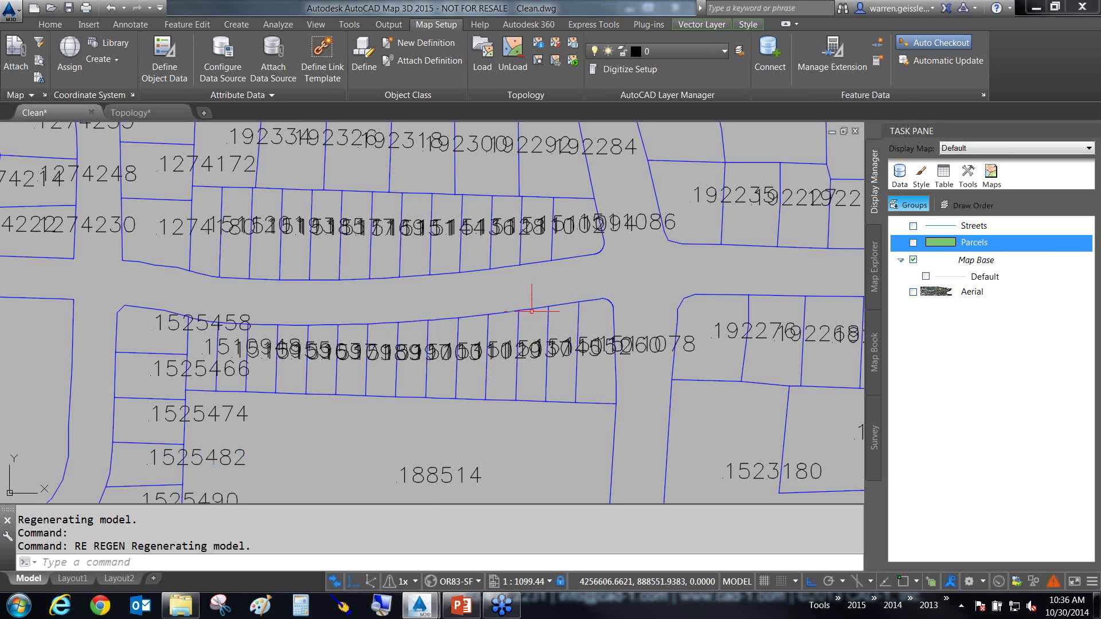
Step: Review the Stretch, Add and Remove Vertex options at an extra vertex of the curved frontage polyline, and clear the selection
{"action": "left_click", "coordinate": [532, 311]}
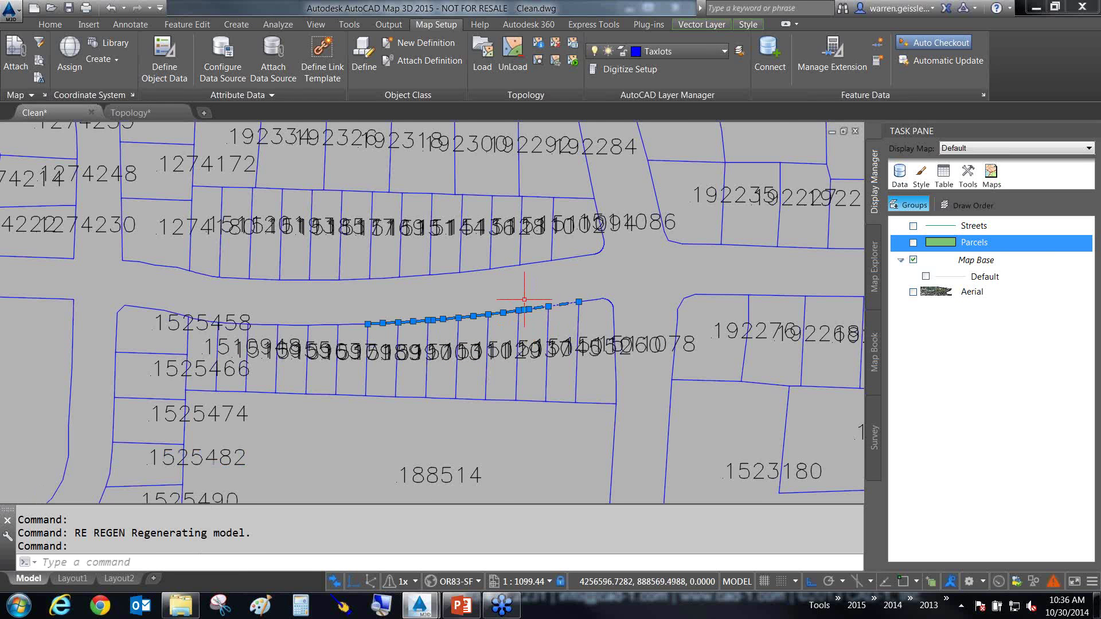
{"action": "scroll", "coordinate": [525, 299], "scroll_direction": "up", "scroll_amount": 10}
{"action": "middle_click_drag", "start_coordinate": [602, 442], "coordinate": [484, 326]}
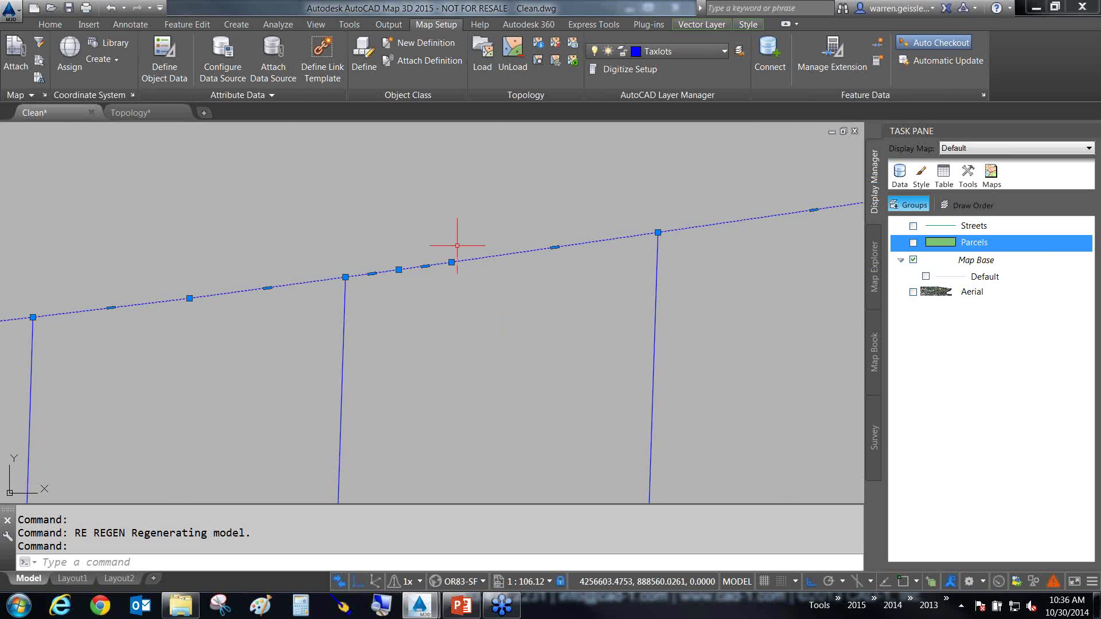
{"action": "mouse_move", "coordinate": [451, 262]}
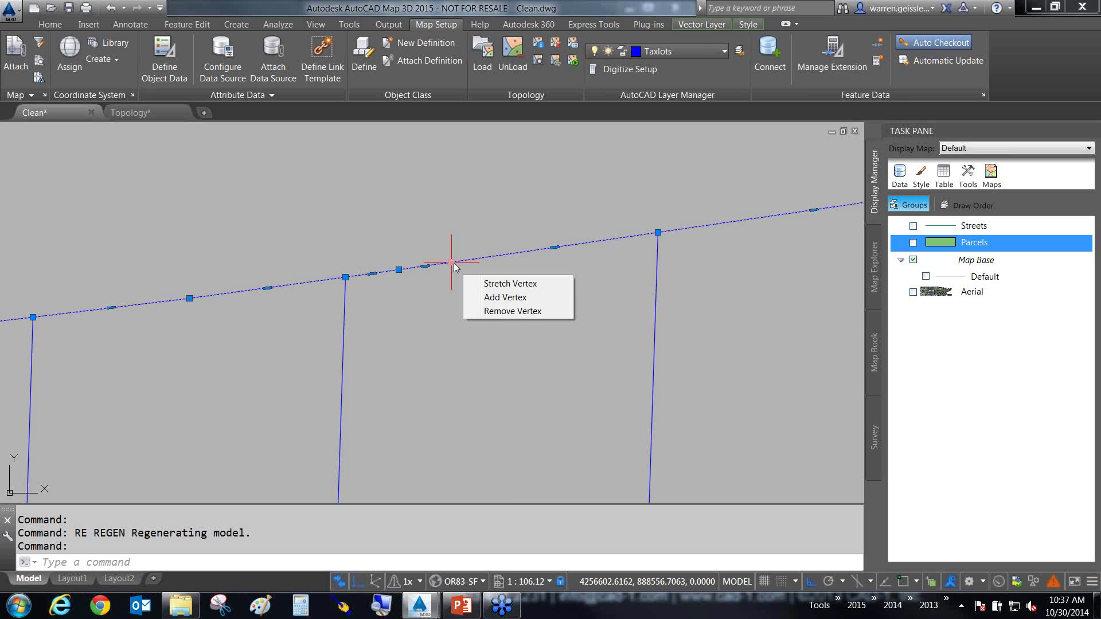
{"action": "left_click", "coordinate": [509, 311]}
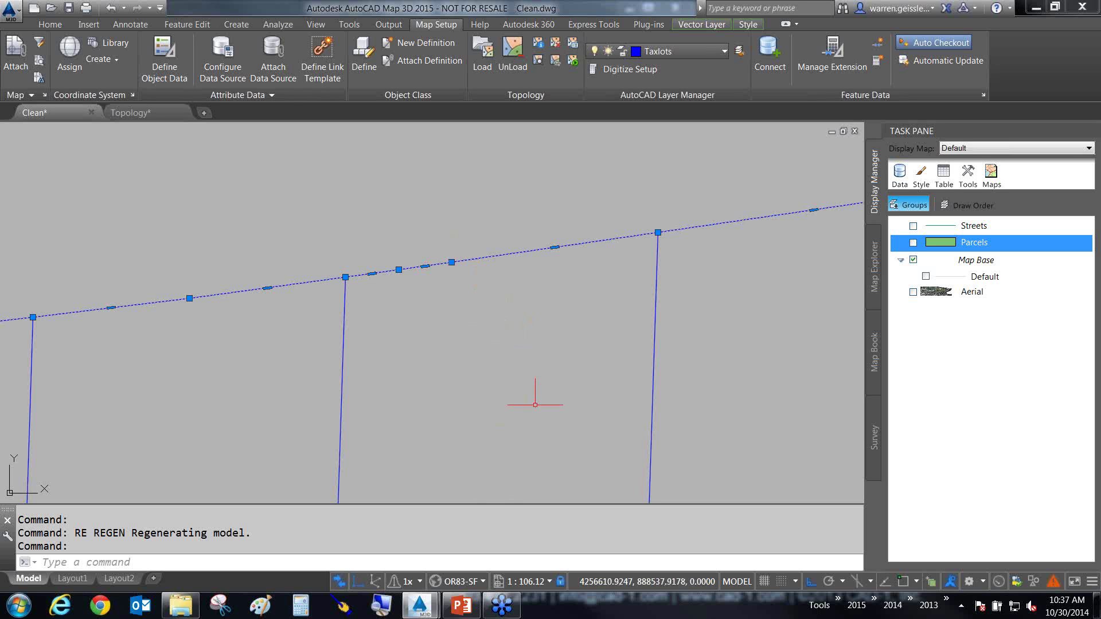
{"action": "key", "text": "Escape"}
{"action": "key", "text": "Escape"}
Step: Stretch the east end of the line on parcel 150340's north edge upward to check for a duplicate beneath it, and undo the stretch
{"action": "scroll", "coordinate": [527, 348], "scroll_direction": "down", "scroll_amount": 2}
{"action": "scroll", "coordinate": [527, 349], "scroll_direction": "down", "scroll_amount": 8}
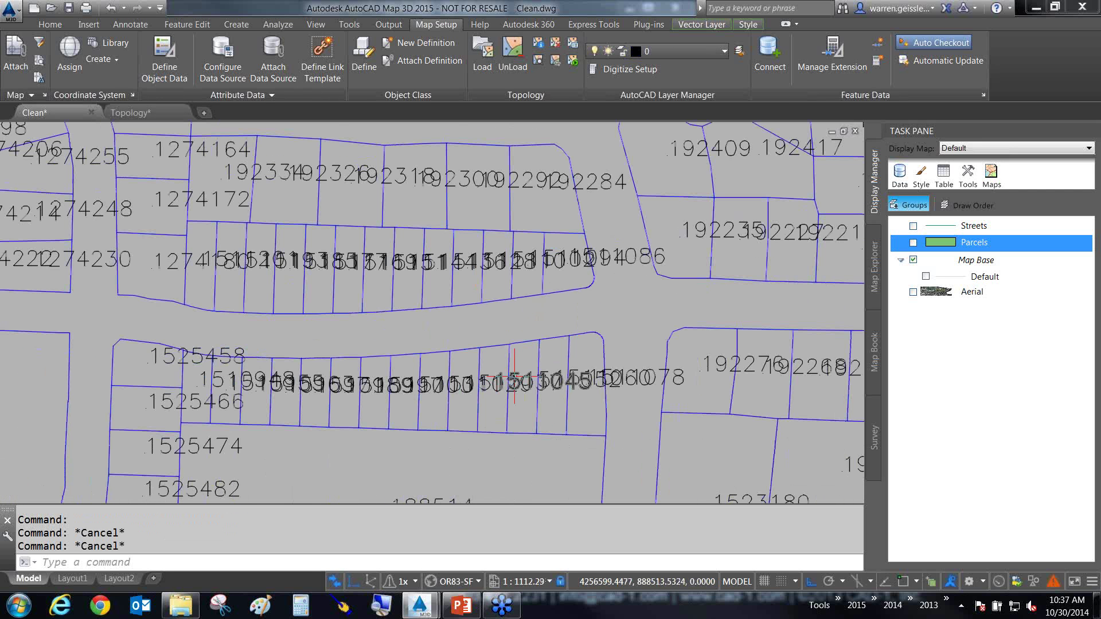
{"action": "scroll", "coordinate": [514, 376], "scroll_direction": "down", "scroll_amount": 10}
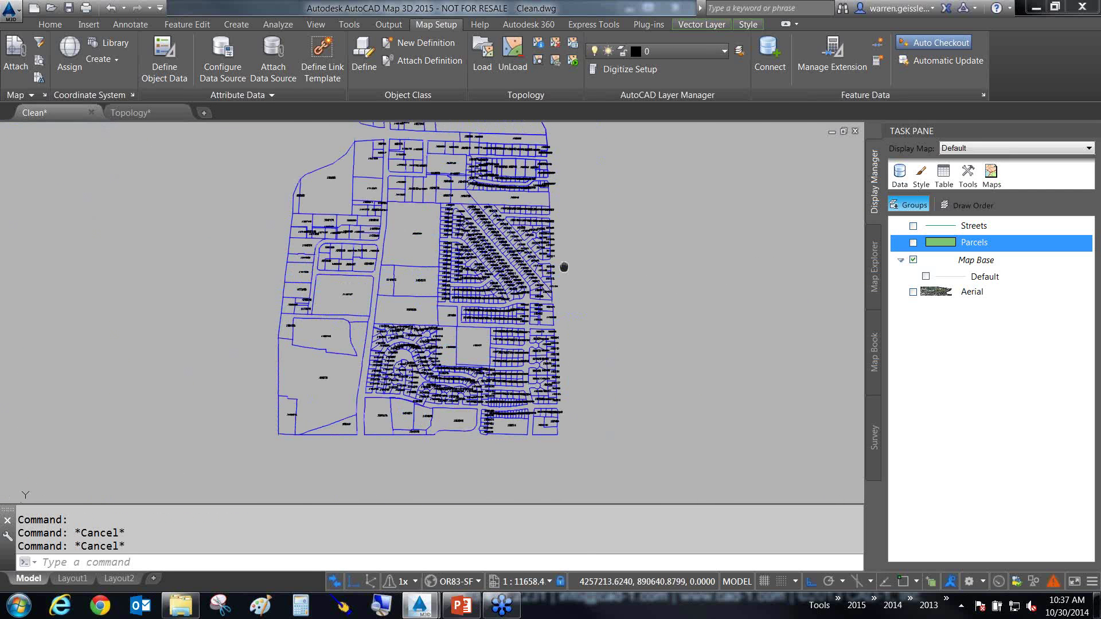
{"action": "scroll", "coordinate": [526, 229], "scroll_direction": "up", "scroll_amount": 2}
{"action": "scroll", "coordinate": [526, 229], "scroll_direction": "up", "scroll_amount": 8}
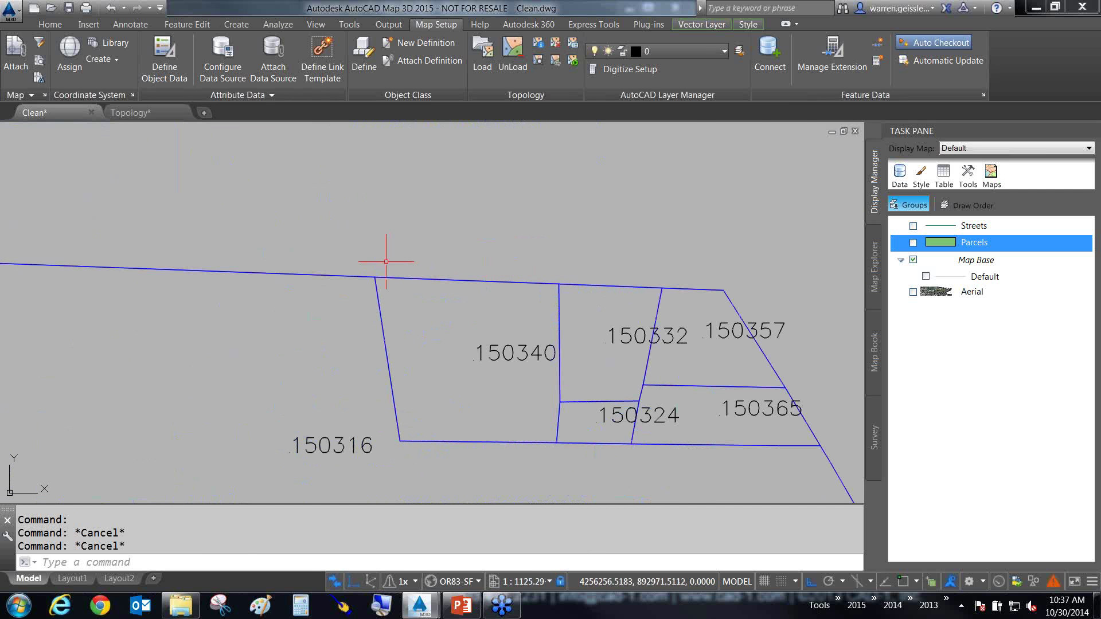
{"action": "left_click", "coordinate": [416, 277]}
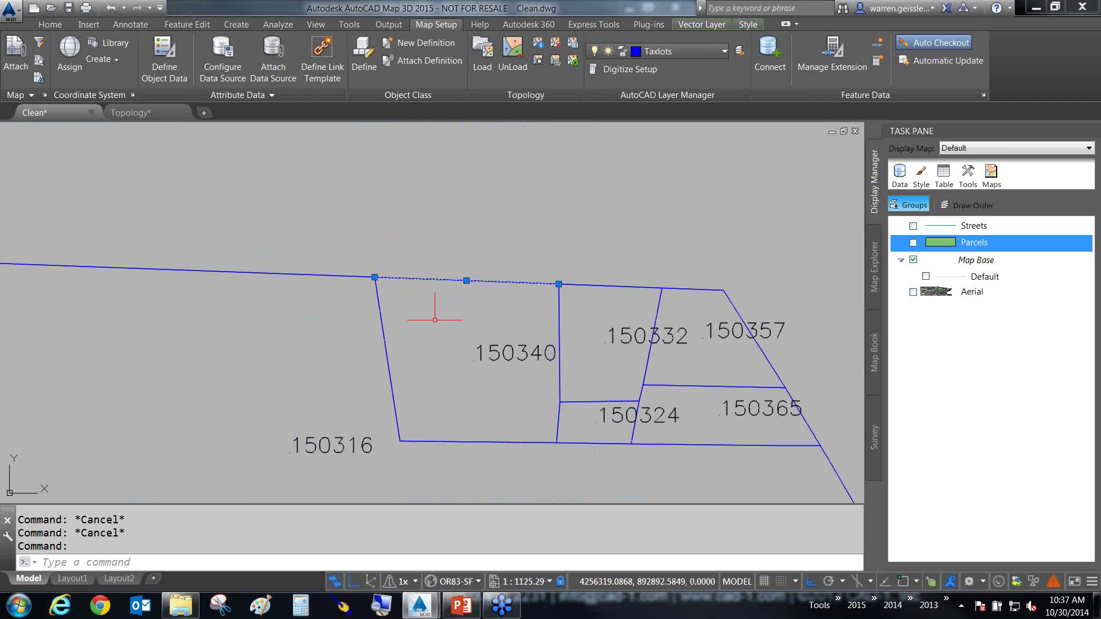
{"action": "left_click", "coordinate": [558, 284]}
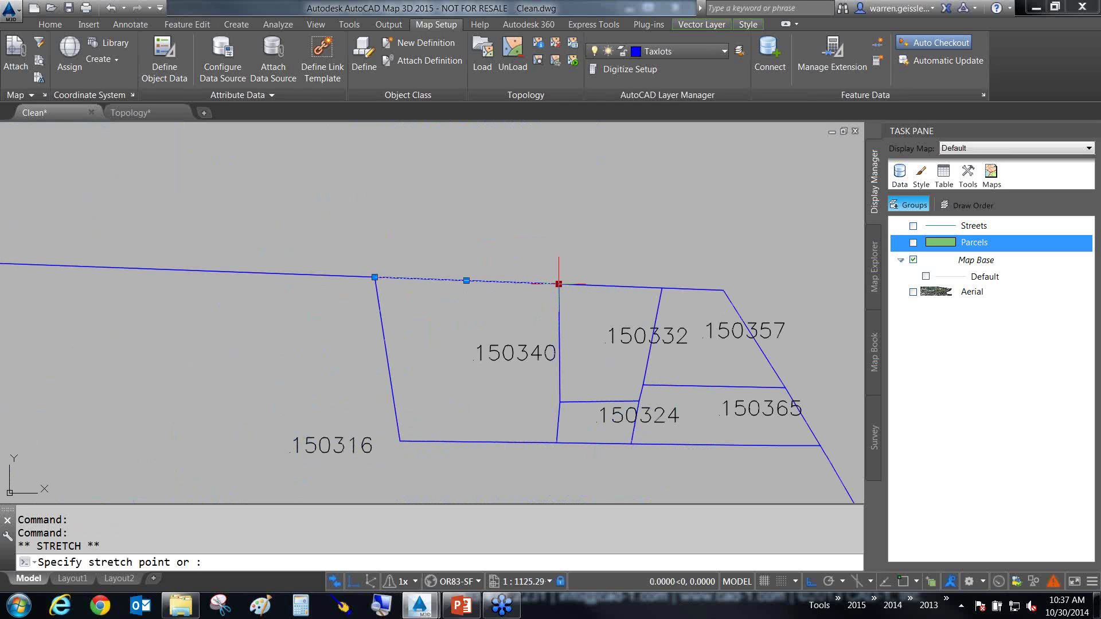
{"action": "left_click", "coordinate": [577, 200]}
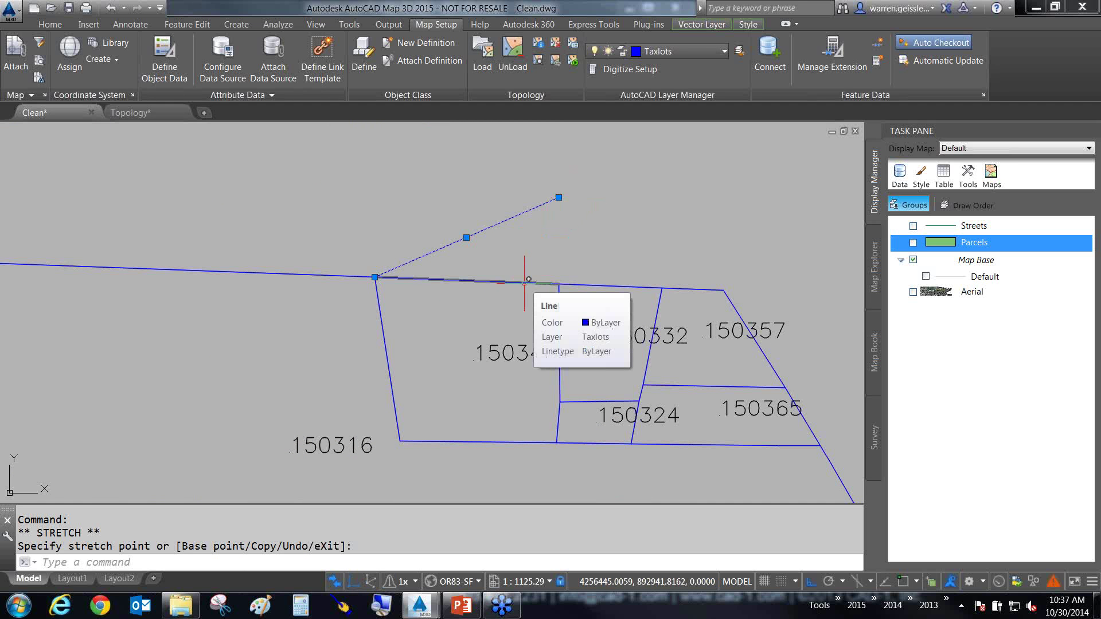
{"action": "key", "text": "Escape"}
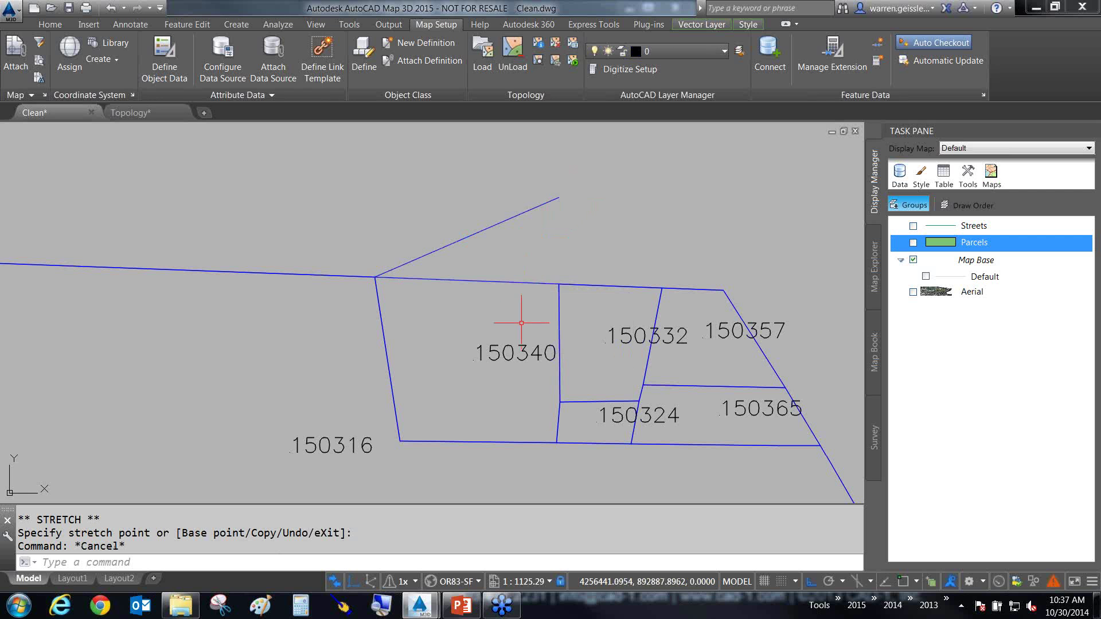
{"action": "key", "text": "ctrl+z"}
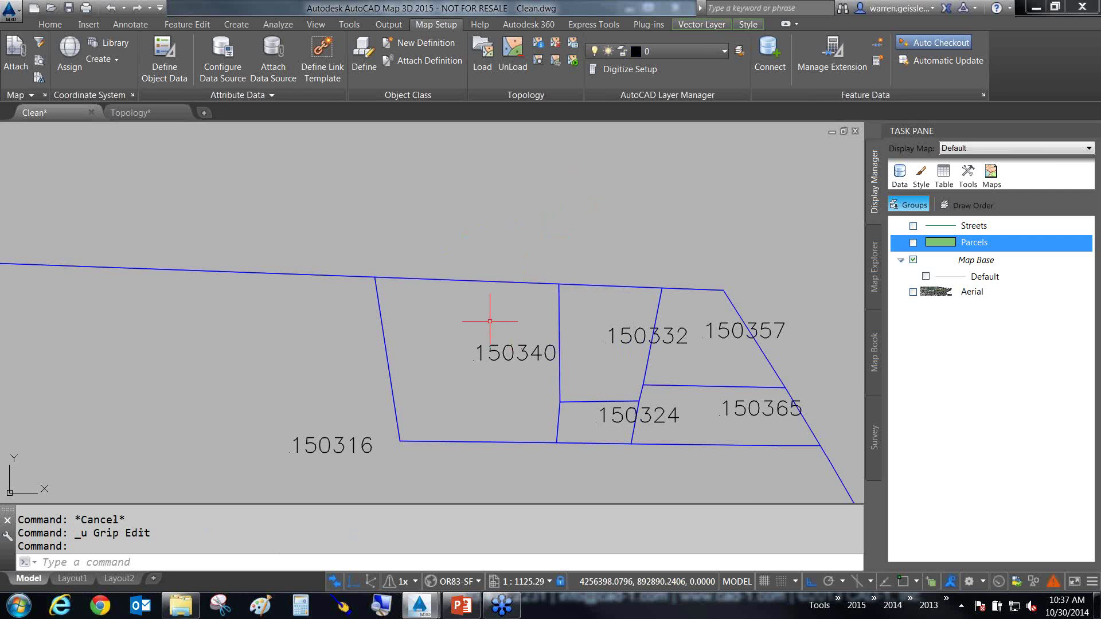
Step: Turn off Ortho and copy the detached parcels at the drawing's northwest tip in place, with the default displacement of 0,0,0
{"action": "scroll", "coordinate": [490, 321], "scroll_direction": "down", "scroll_amount": 2}
{"action": "scroll", "coordinate": [490, 322], "scroll_direction": "down", "scroll_amount": 4}
{"action": "middle_click_drag", "start_coordinate": [506, 325], "coordinate": [526, 267]}
{"action": "middle_click_drag", "start_coordinate": [517, 352], "coordinate": [542, 264]}
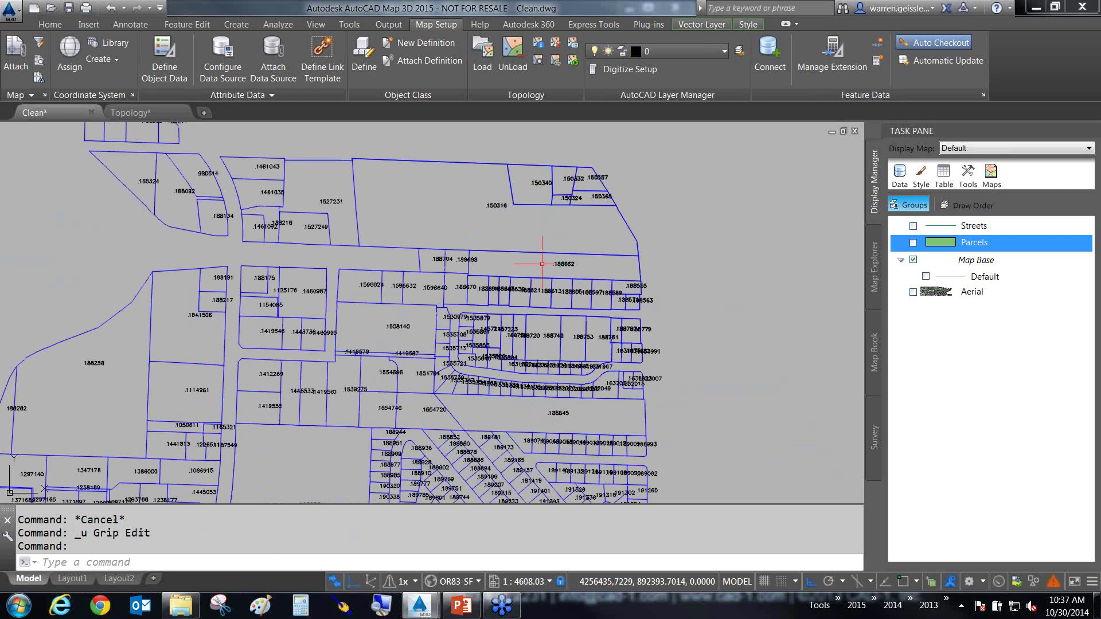
{"action": "key", "text": "F8"}
{"action": "scroll", "coordinate": [585, 328], "scroll_direction": "down", "scroll_amount": 4}
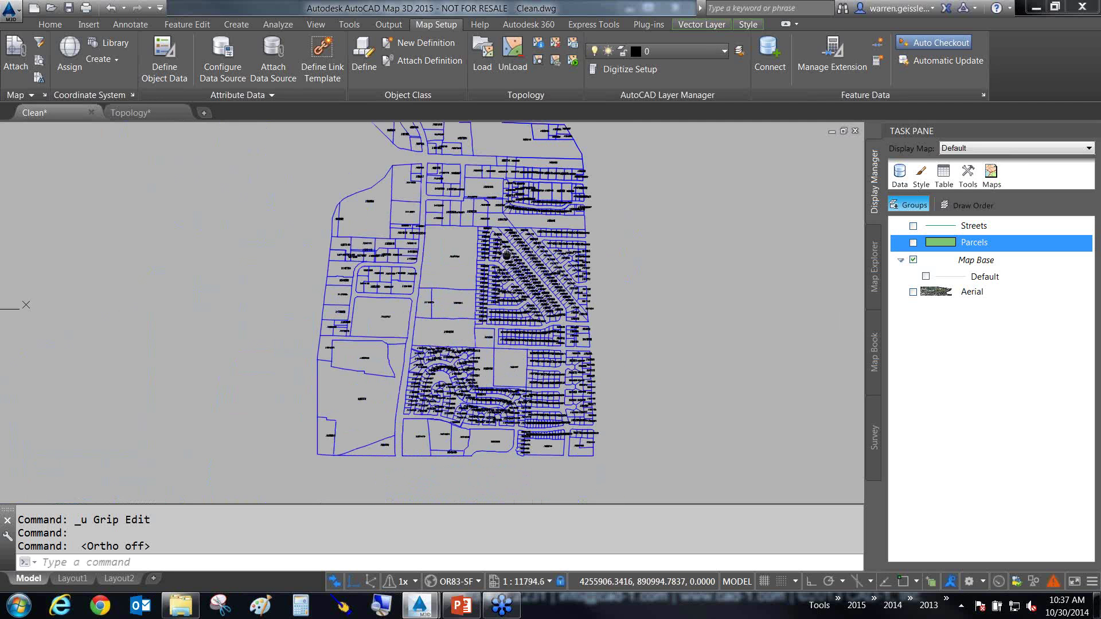
{"action": "middle_click_drag", "start_coordinate": [506, 255], "coordinate": [570, 461]}
{"action": "middle_click_drag", "start_coordinate": [344, 114], "coordinate": [406, 299]}
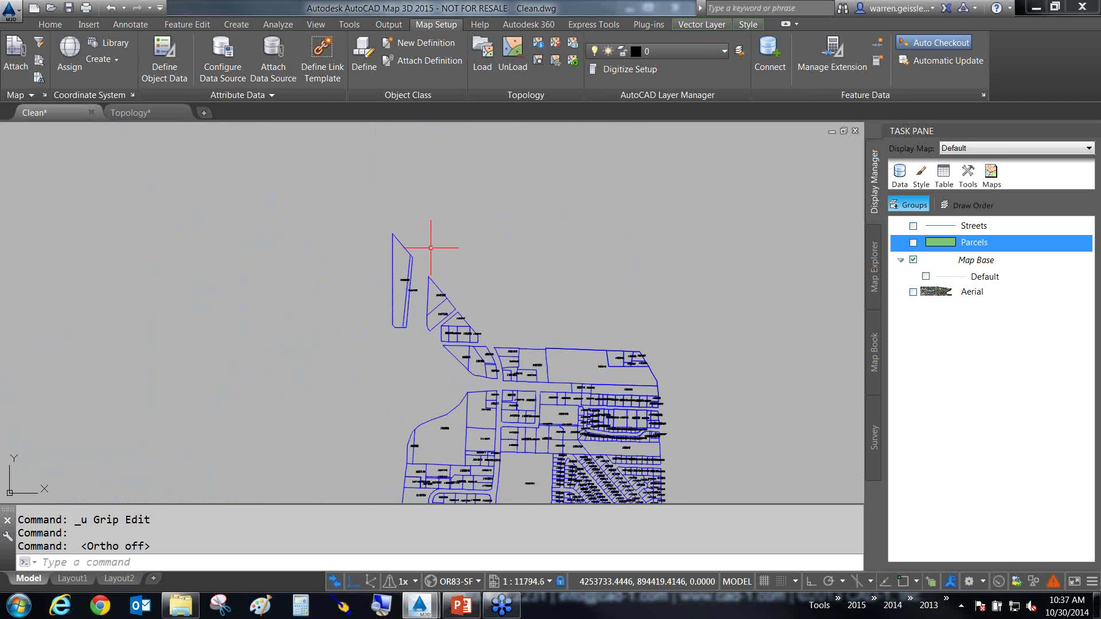
{"action": "type", "text": "co"}
{"action": "key", "text": "Return"}
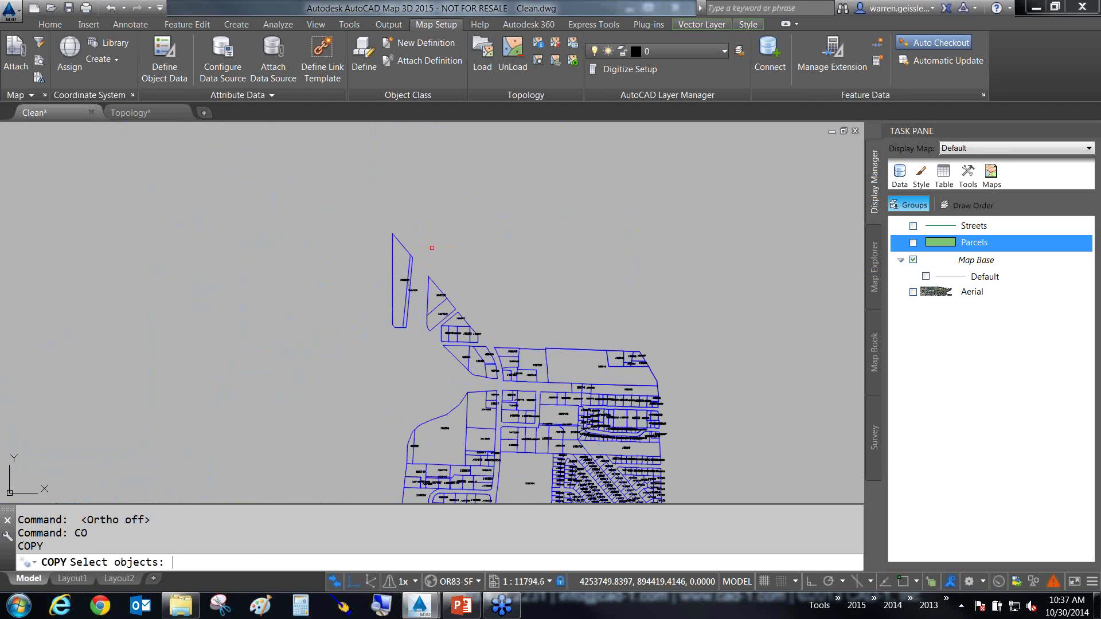
{"action": "left_click", "coordinate": [508, 226]}
{"action": "left_click", "coordinate": [352, 344]}
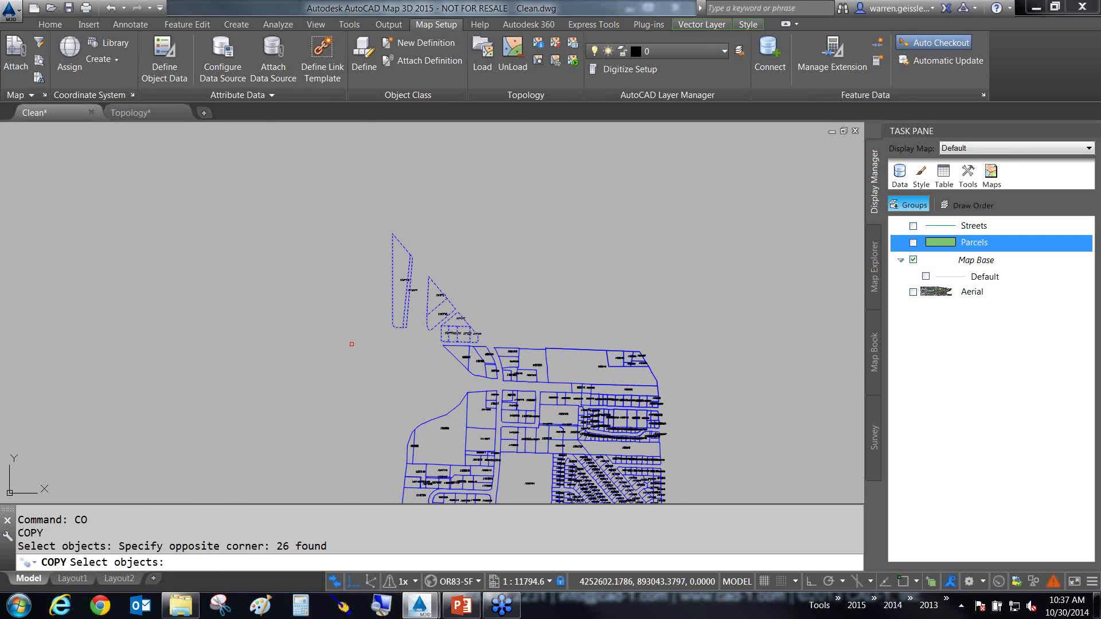
{"action": "key", "text": "Return"}
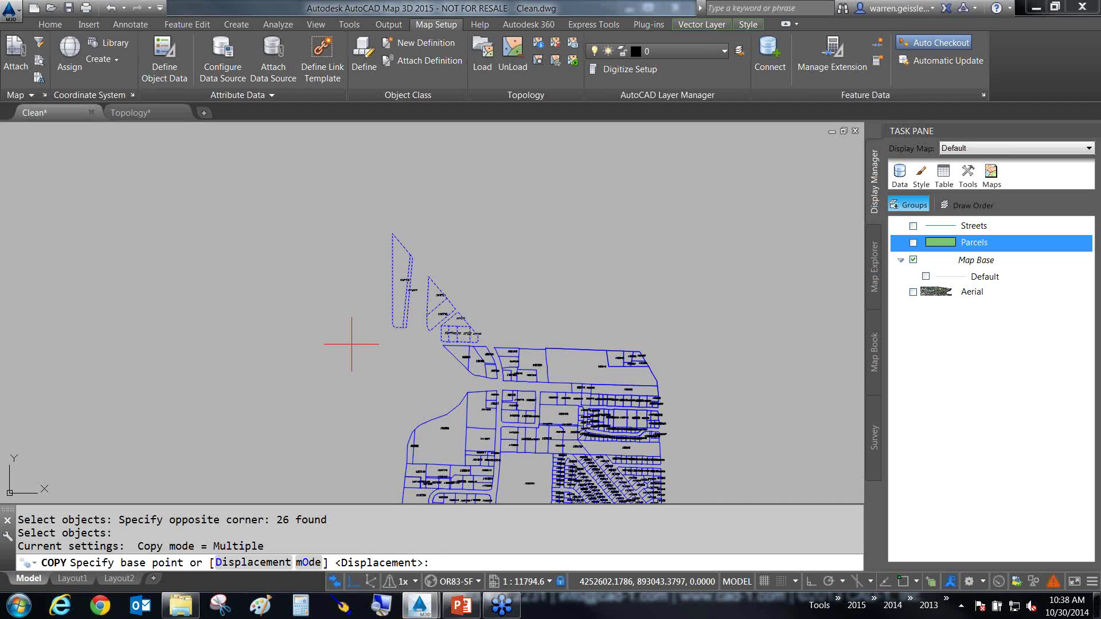
{"action": "key", "text": "Return"}
{"action": "key", "text": "Return"}
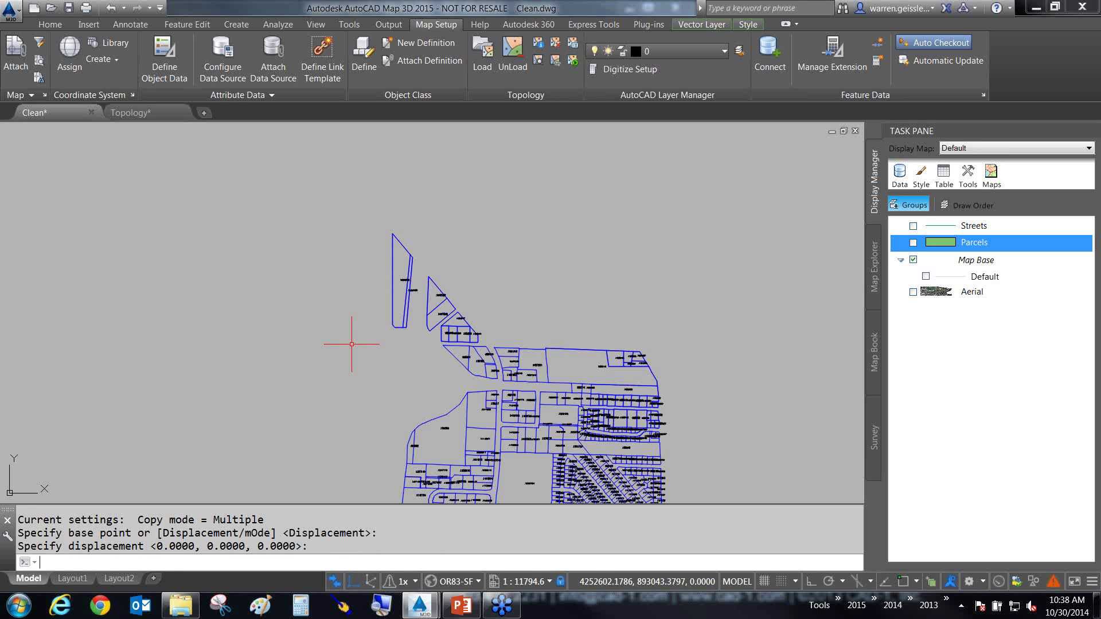
Step: Review the displacement values of the last copy in the command history window, and close the window
{"action": "key", "text": "F2"}
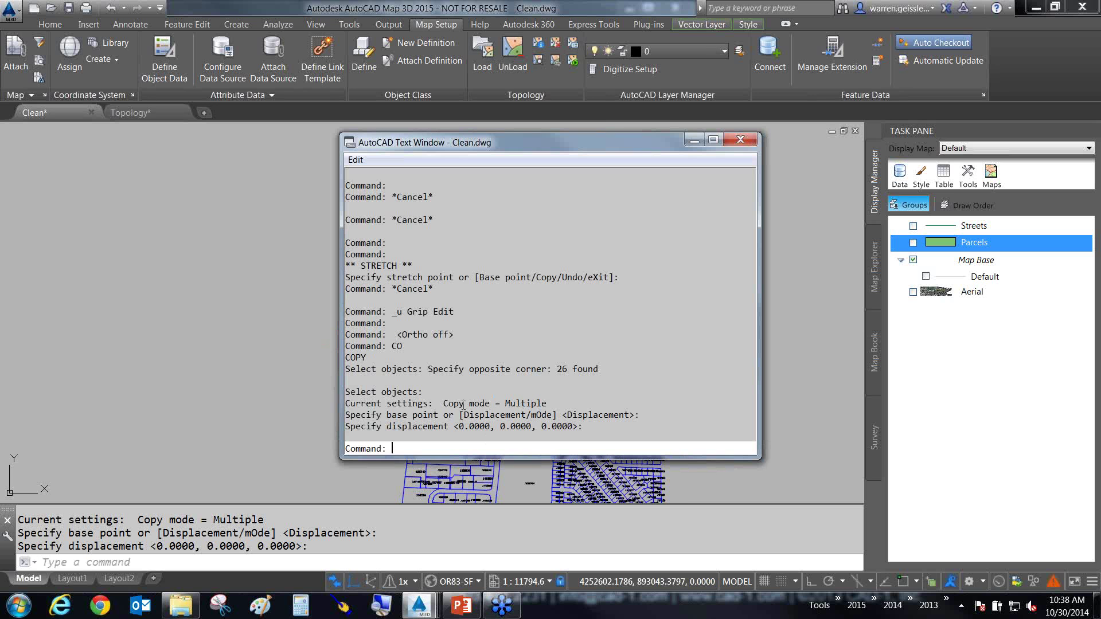
{"action": "left_click_drag", "start_coordinate": [449, 426], "coordinate": [597, 432]}
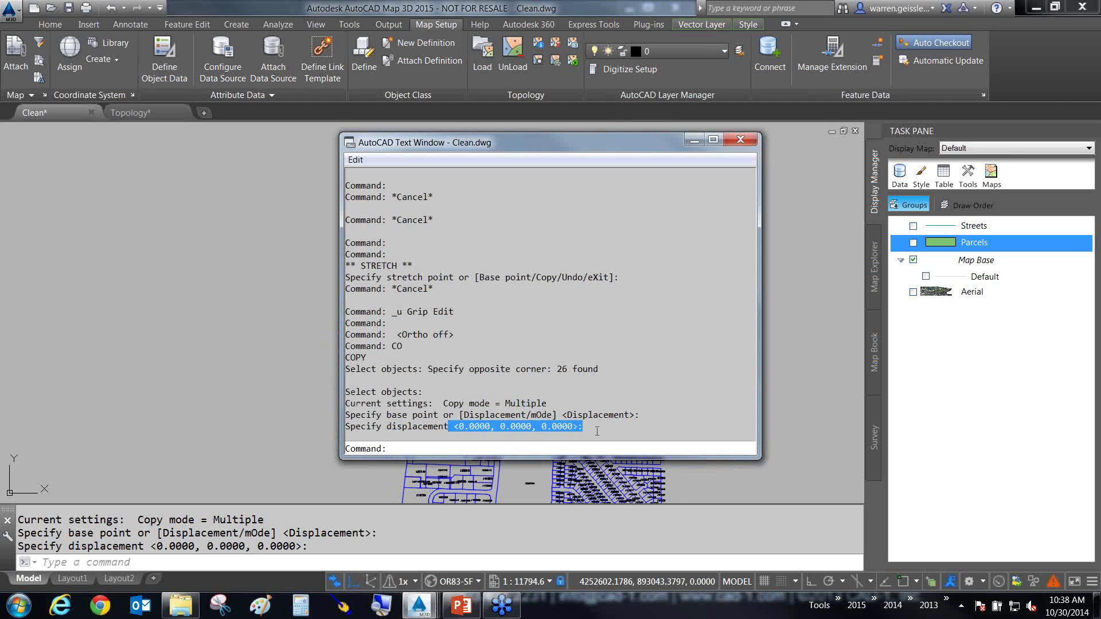
{"action": "left_click", "coordinate": [739, 143]}
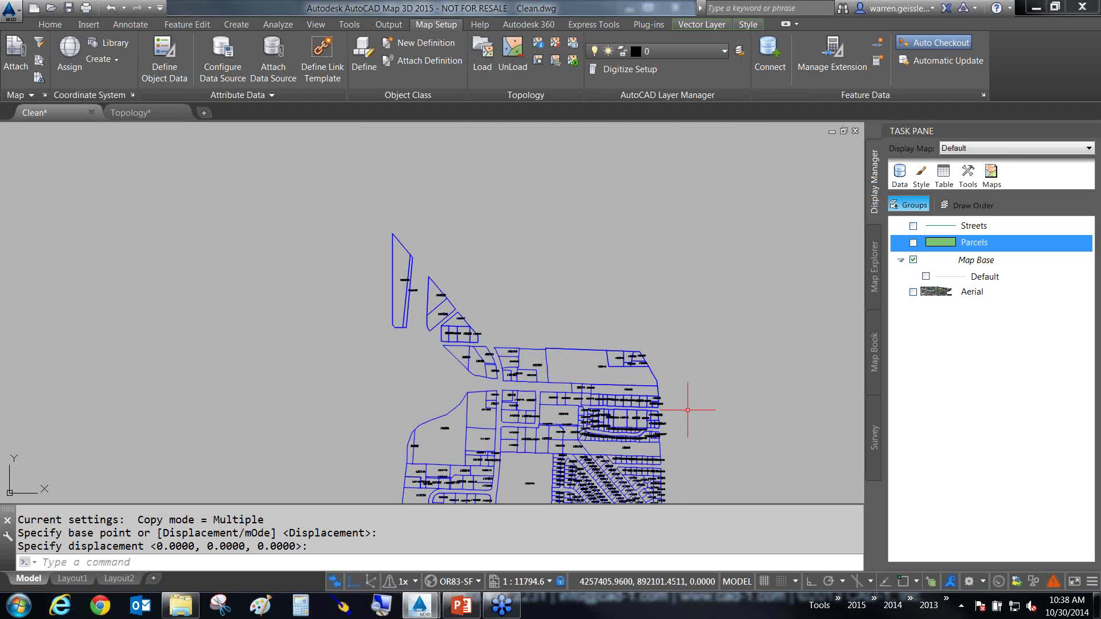
Step: Start Drawing Cleanup and include all objects on only the Taxlots layer, proceeding to the cleanup actions
{"action": "scroll", "coordinate": [695, 405], "scroll_direction": "down", "scroll_amount": 2}
{"action": "mouse_move", "coordinate": [696, 413]}
{"action": "middle_mouse_down"}
{"action": "mouse_move", "coordinate": [638, 273]}
{"action": "mouse_move", "coordinate": [625, 324]}
{"action": "middle_mouse_up"}
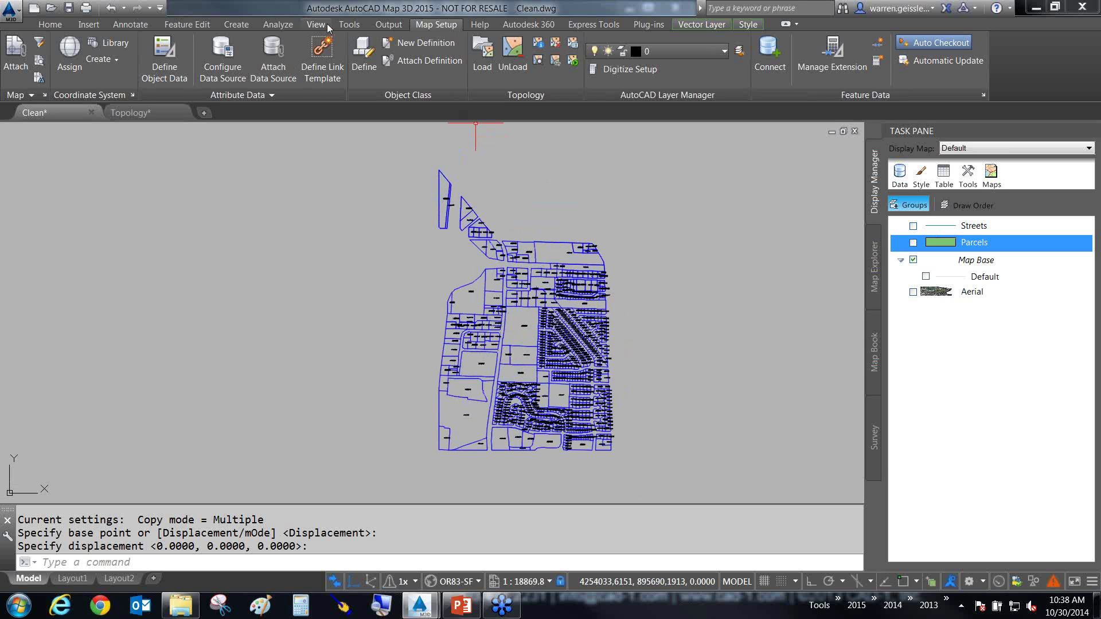
{"action": "left_click", "coordinate": [354, 27]}
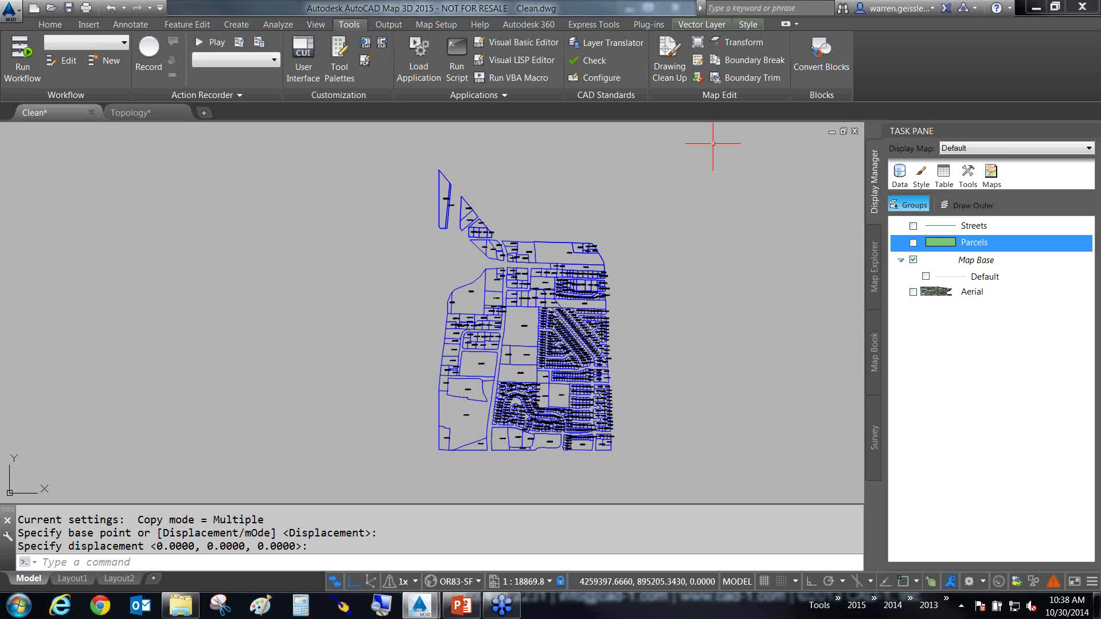
{"action": "left_click", "coordinate": [666, 58]}
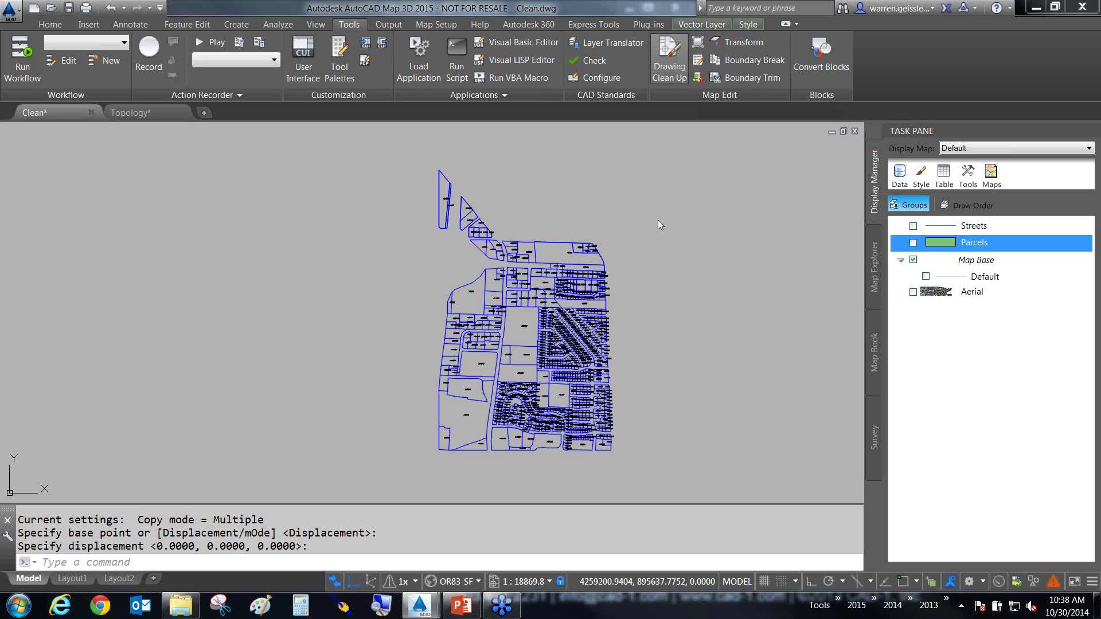
{"action": "left_click", "coordinate": [736, 245]}
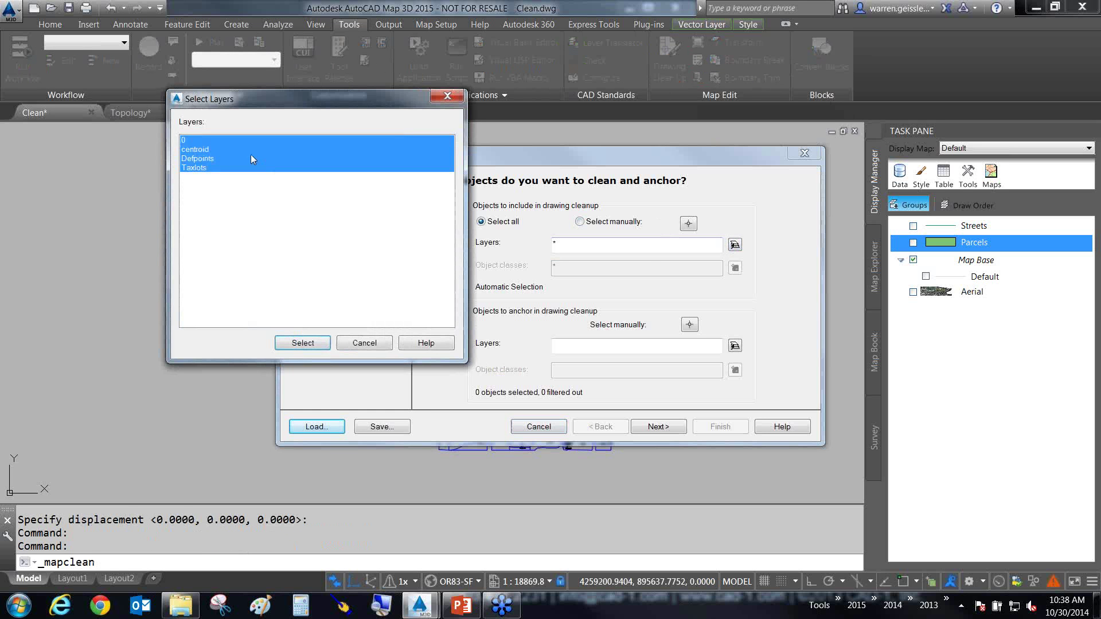
{"action": "left_click", "coordinate": [198, 168]}
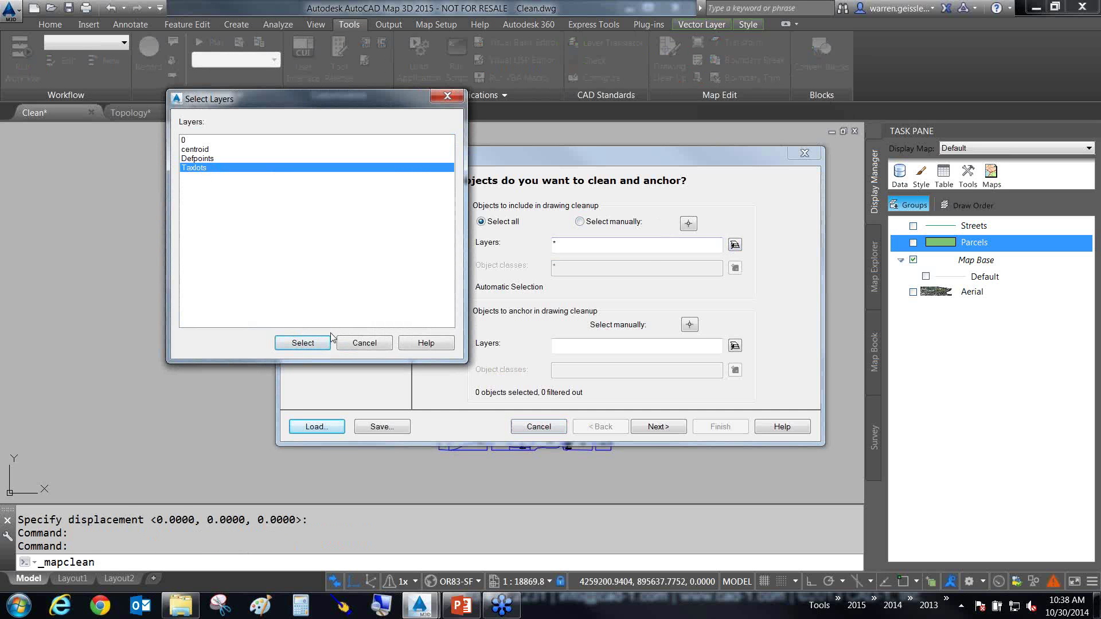
{"action": "left_click", "coordinate": [303, 343]}
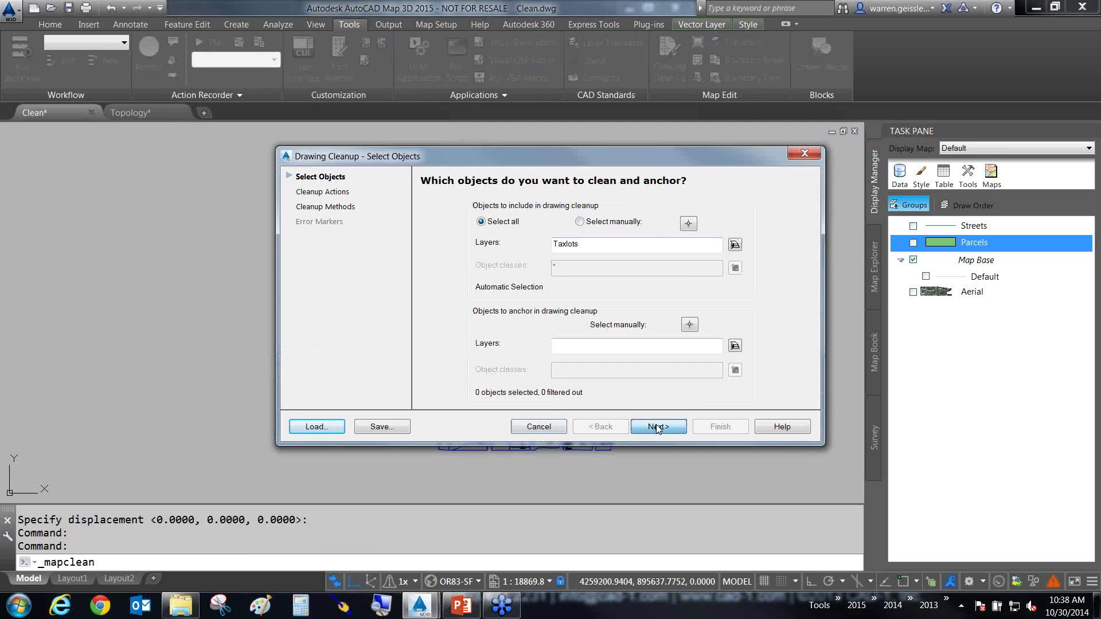
{"action": "left_click", "coordinate": [657, 427]}
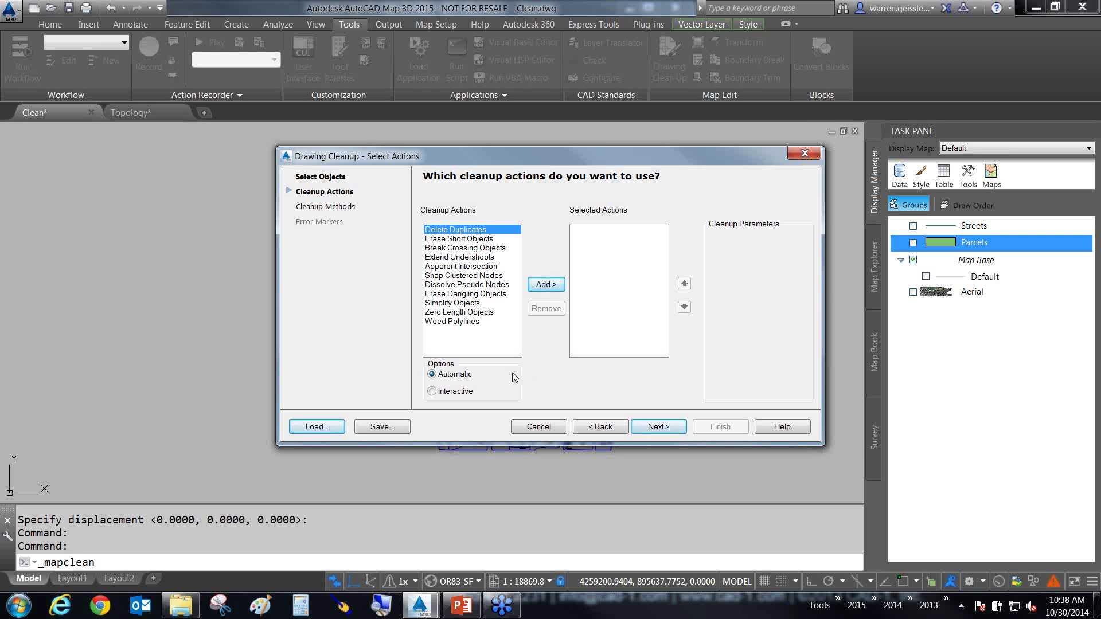
Step: Add Break Crossing Objects, Delete Duplicates and Zero Length Objects, in that order, as the cleanup actions
{"action": "left_click", "coordinate": [457, 324]}
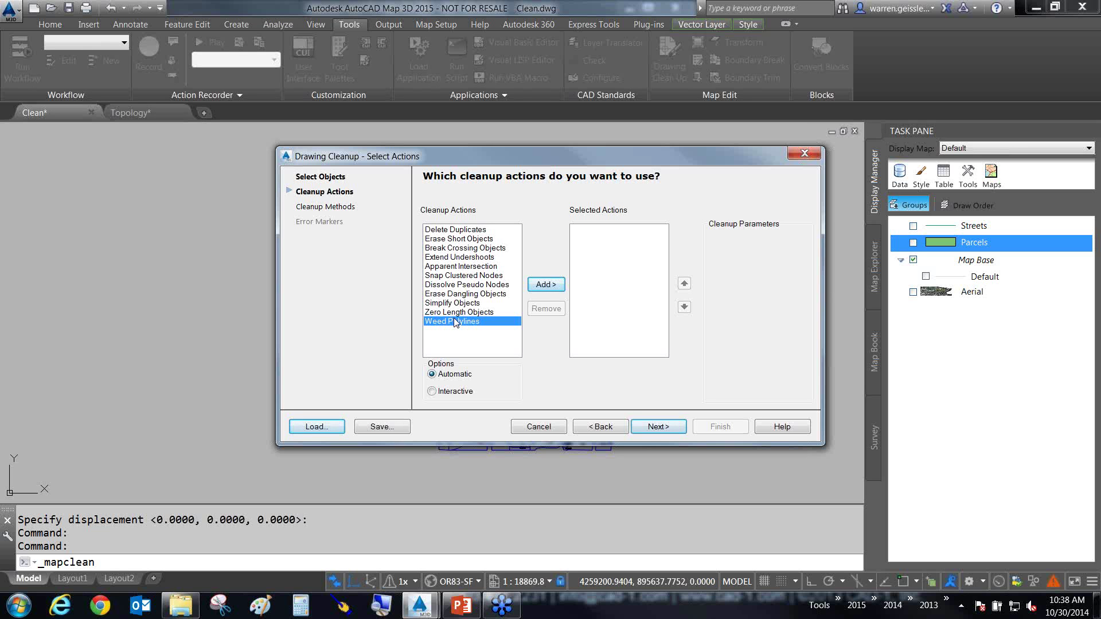
{"action": "left_click", "coordinate": [463, 251]}
{"action": "left_click", "coordinate": [546, 284]}
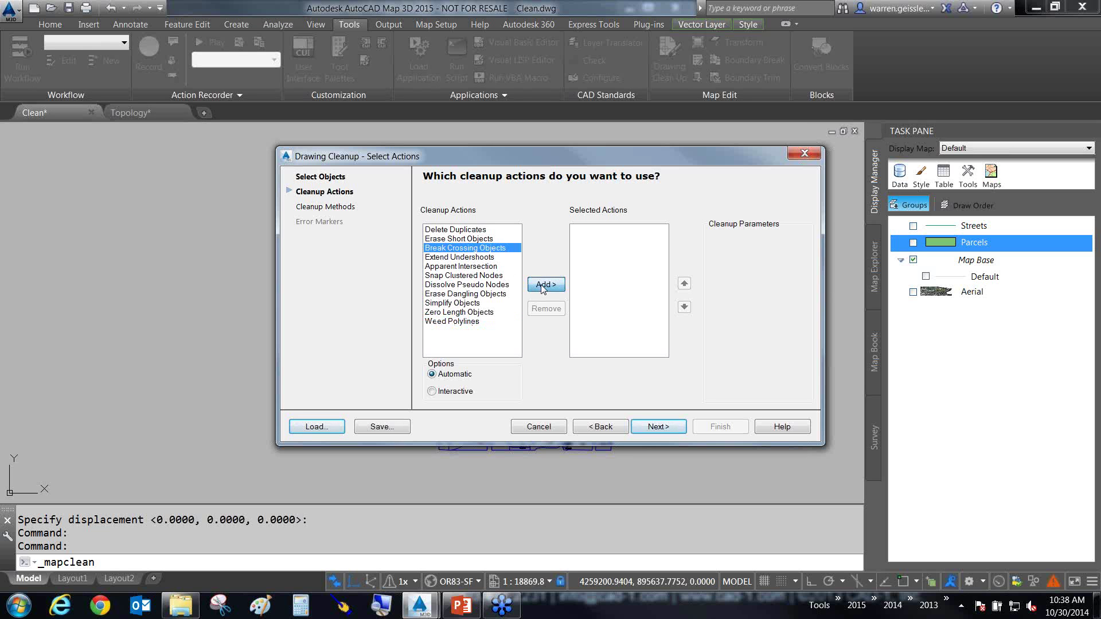
{"action": "left_click", "coordinate": [472, 240]}
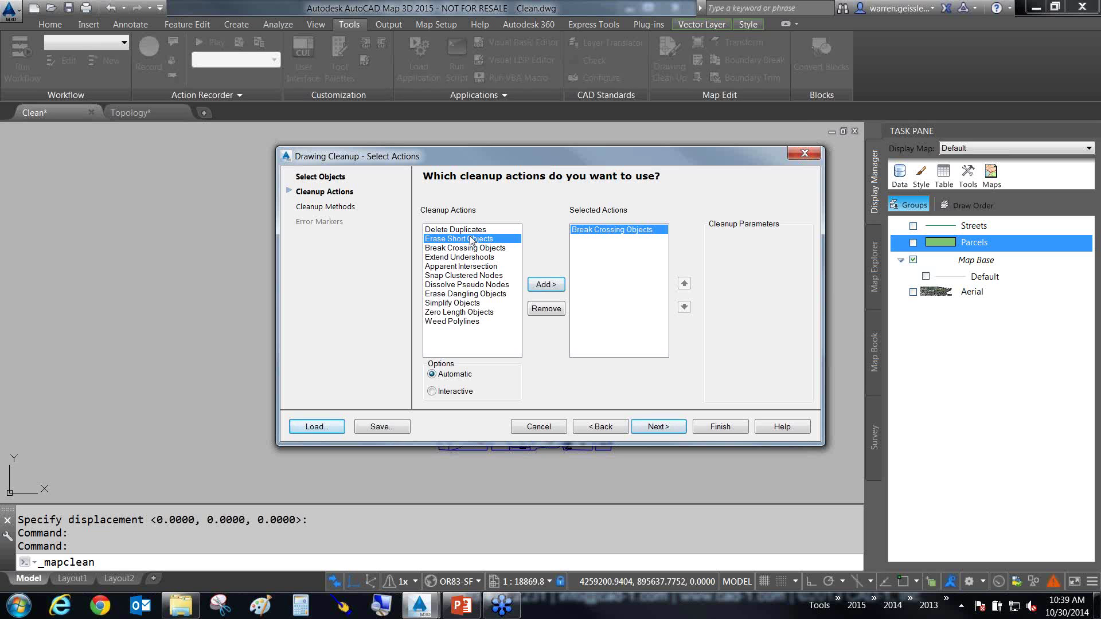
{"action": "left_click", "coordinate": [467, 230]}
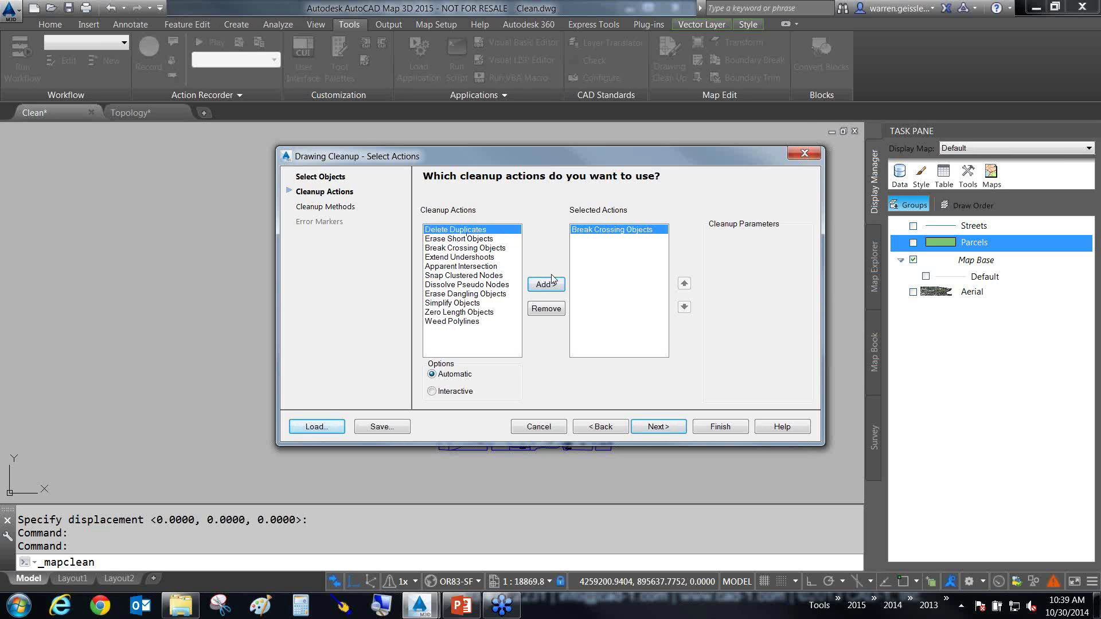
{"action": "left_click", "coordinate": [547, 285]}
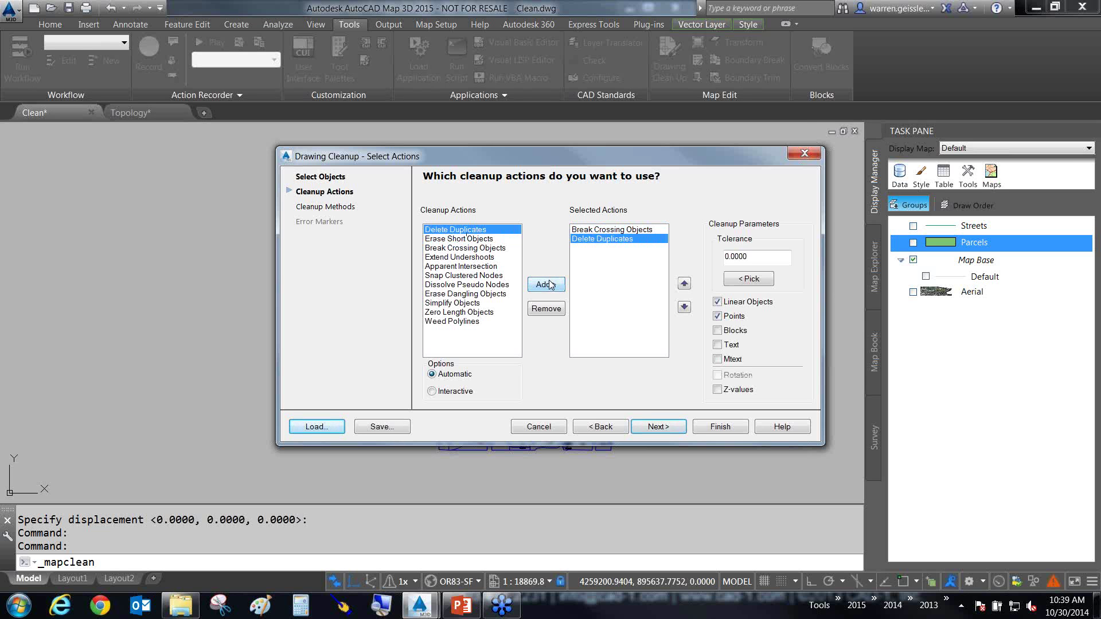
{"action": "left_click", "coordinate": [462, 313]}
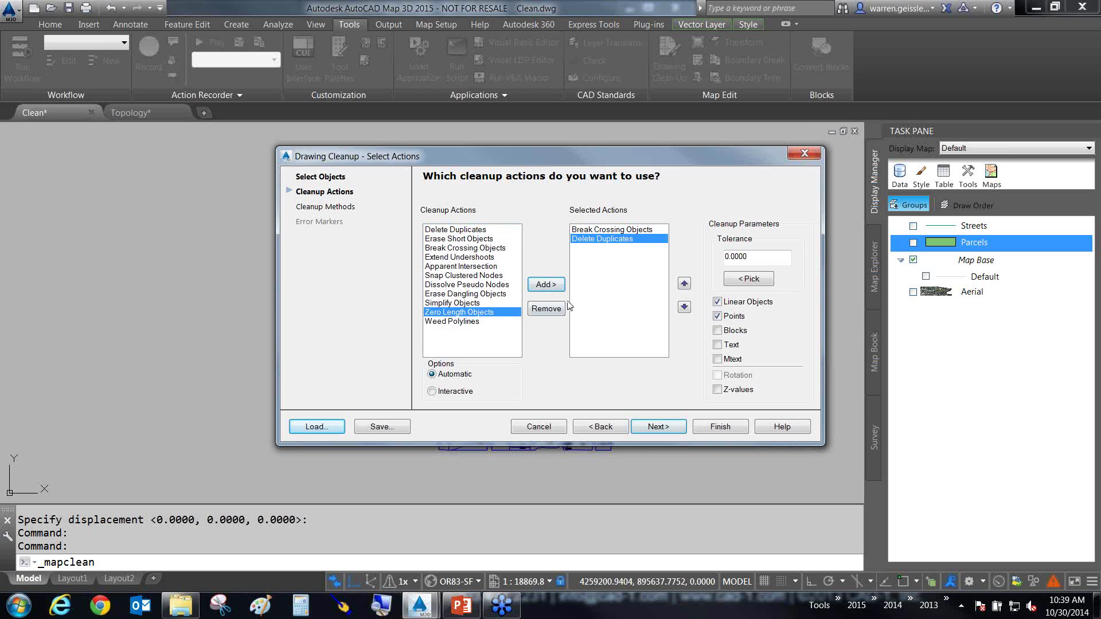
{"action": "left_click", "coordinate": [546, 285]}
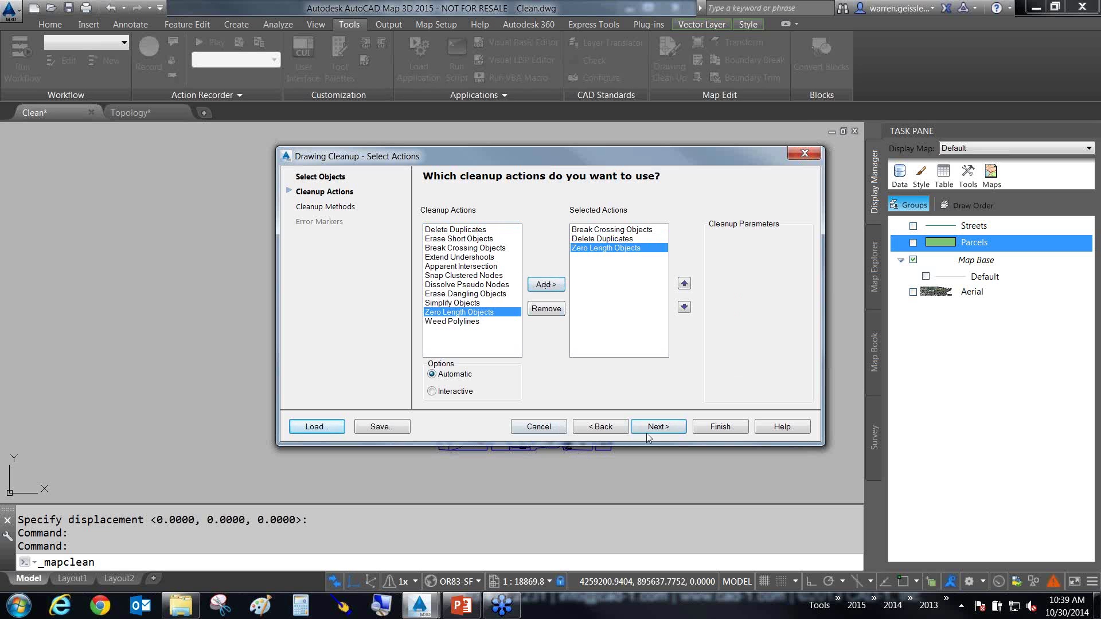
Step: Add Snap Clustered Nodes with a tolerance of 0.05 to the cleanup actions, and run the cleanup
{"action": "left_click", "coordinate": [478, 278]}
{"action": "left_click", "coordinate": [546, 284]}
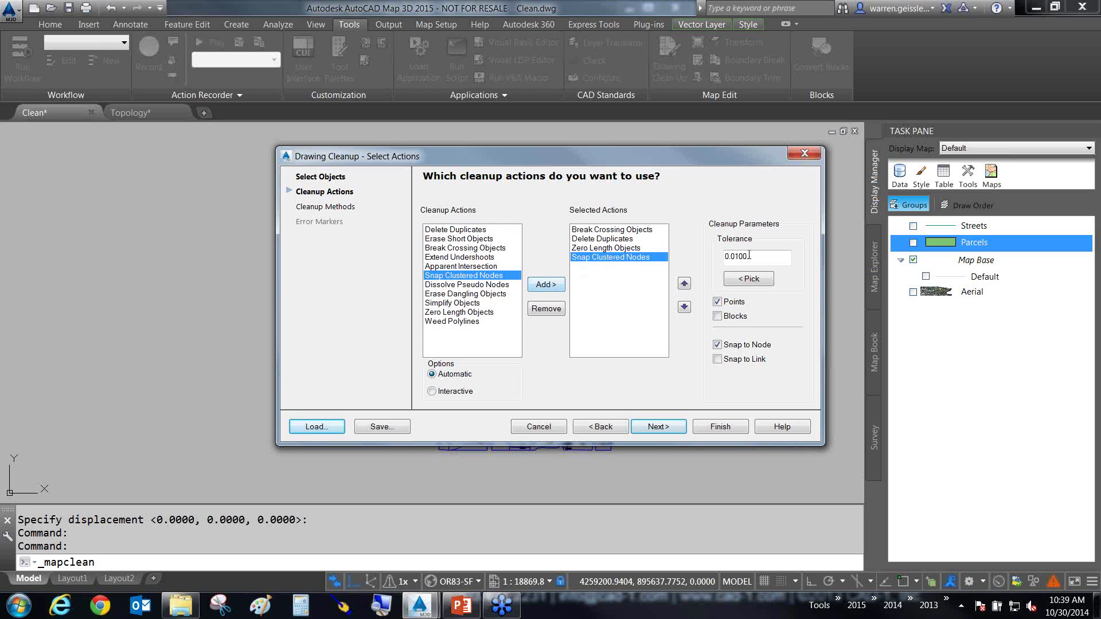
{"action": "left_click_drag", "start_coordinate": [756, 256], "coordinate": [712, 256]}
{"action": "type", "text": "."}
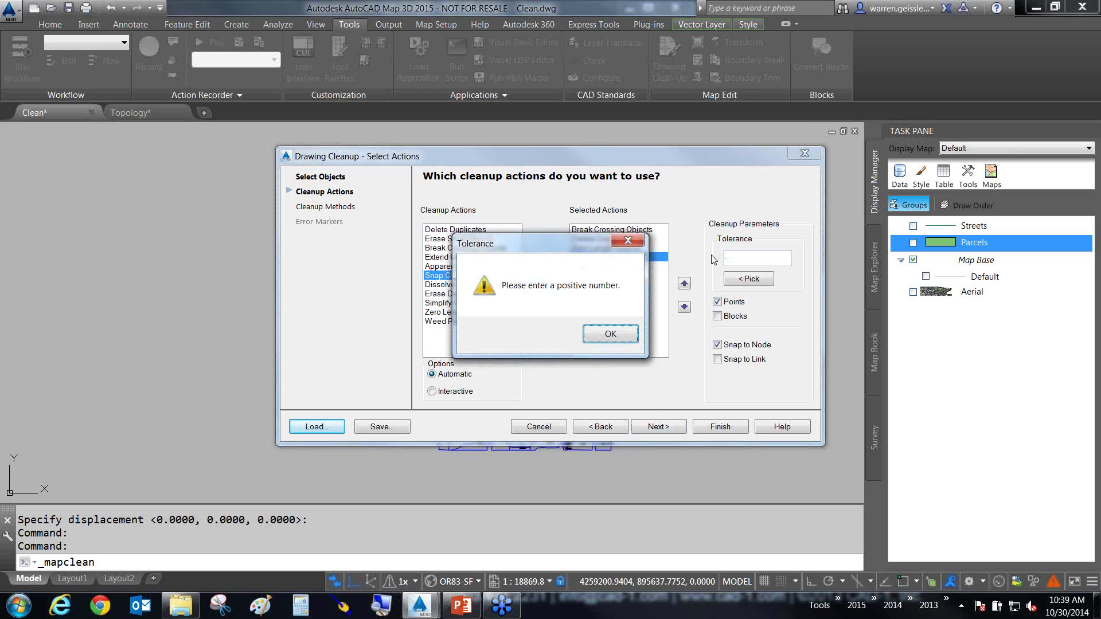
{"action": "left_click", "coordinate": [608, 335]}
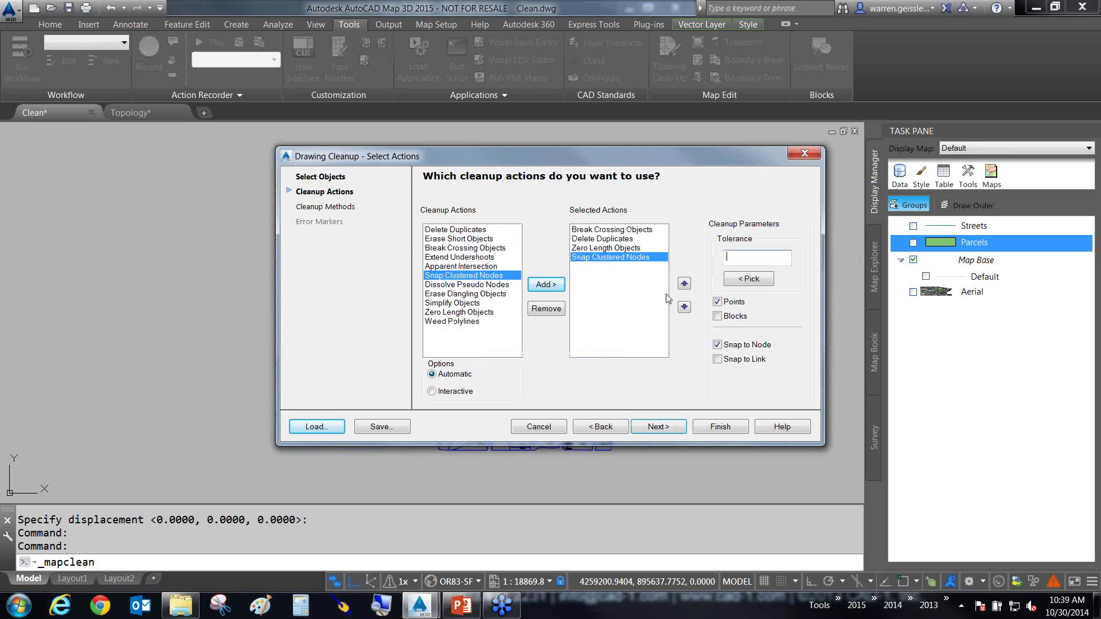
{"action": "type", "text": ".05"}
{"action": "left_click", "coordinate": [713, 425]}
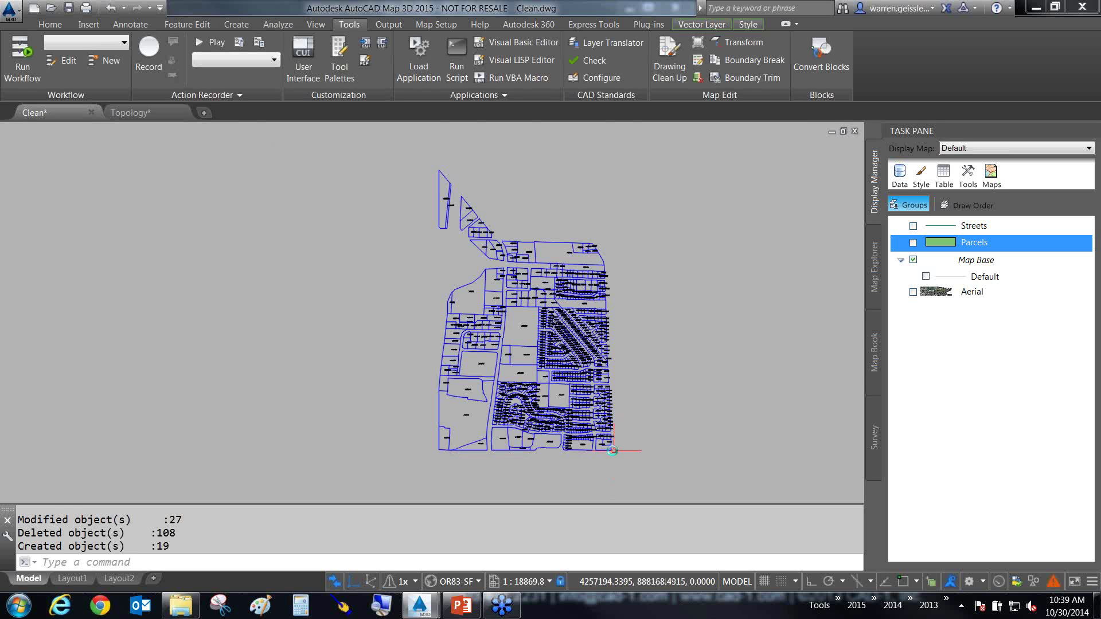
Step: Check the line junction near the drawing's southeast corner, and rerun Drawing Cleanup with the Snap Clustered Nodes tolerance set to 0.1
{"action": "scroll", "coordinate": [612, 450], "scroll_direction": "up", "scroll_amount": 2}
{"action": "scroll", "coordinate": [613, 450], "scroll_direction": "up", "scroll_amount": 20}
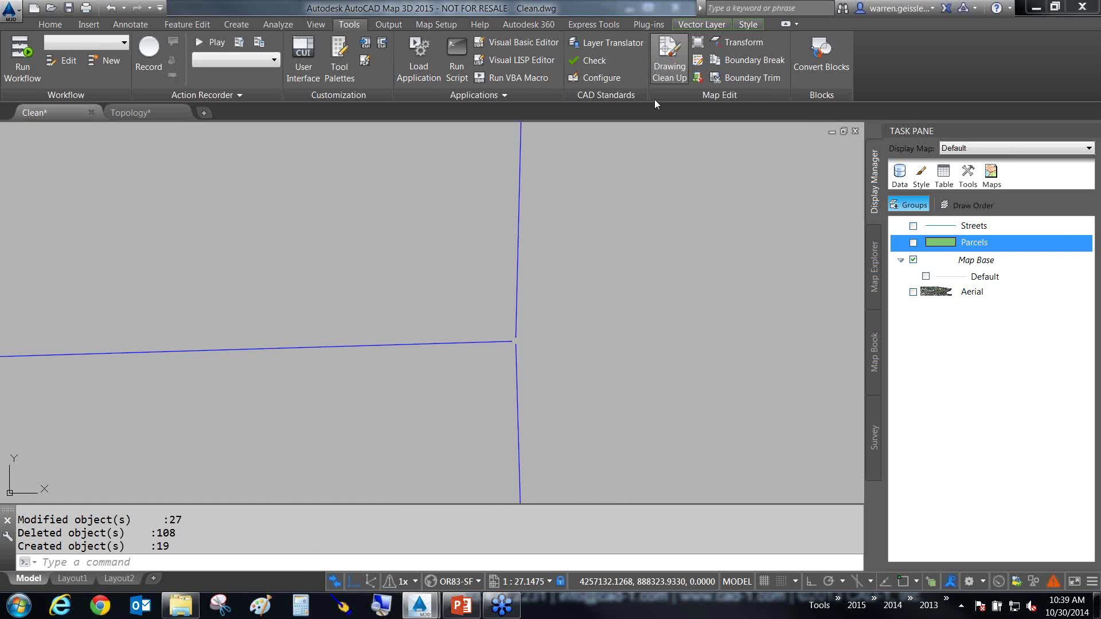
{"action": "left_click", "coordinate": [669, 63]}
{"action": "left_click", "coordinate": [654, 420]}
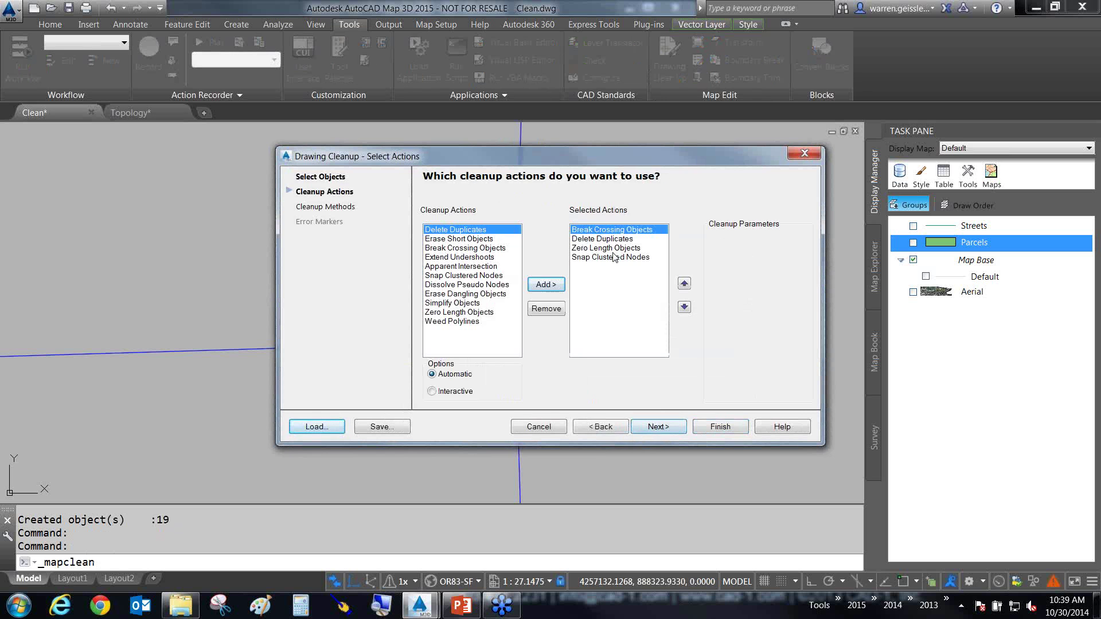
{"action": "left_click", "coordinate": [610, 257]}
{"action": "left_click_drag", "start_coordinate": [754, 257], "coordinate": [700, 259]}
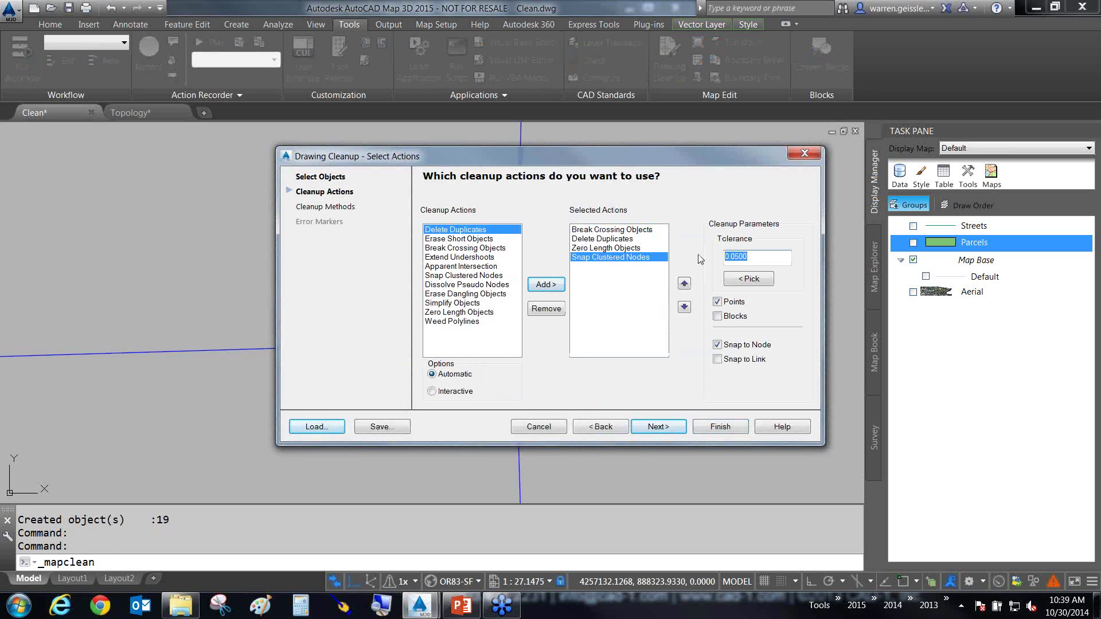
{"action": "type", "text": "."}
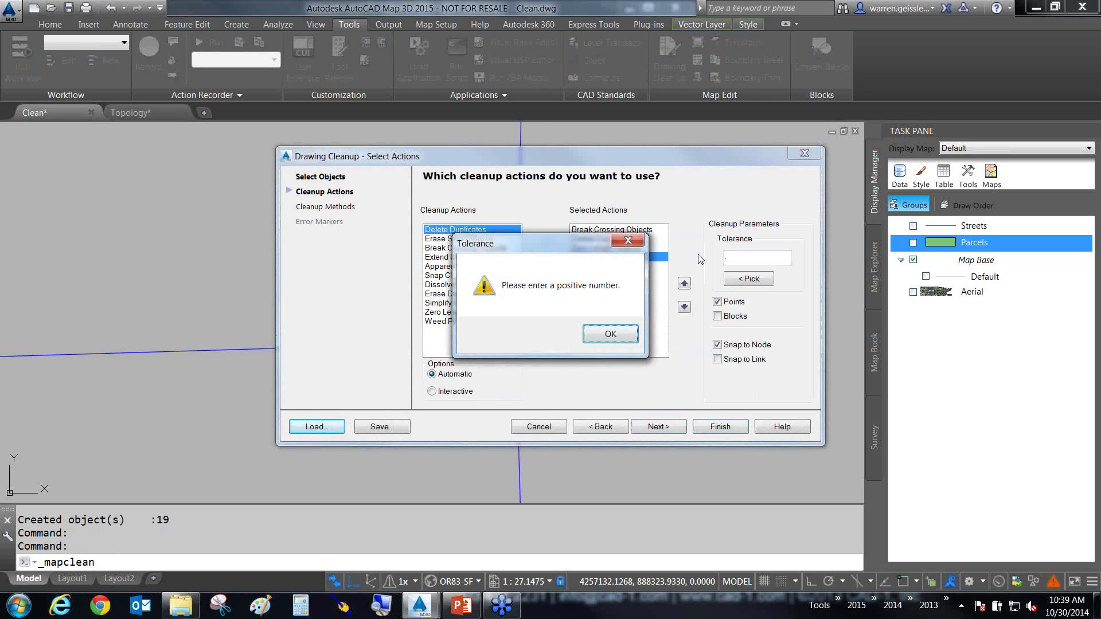
{"action": "left_click", "coordinate": [618, 336]}
{"action": "type", "text": "1"}
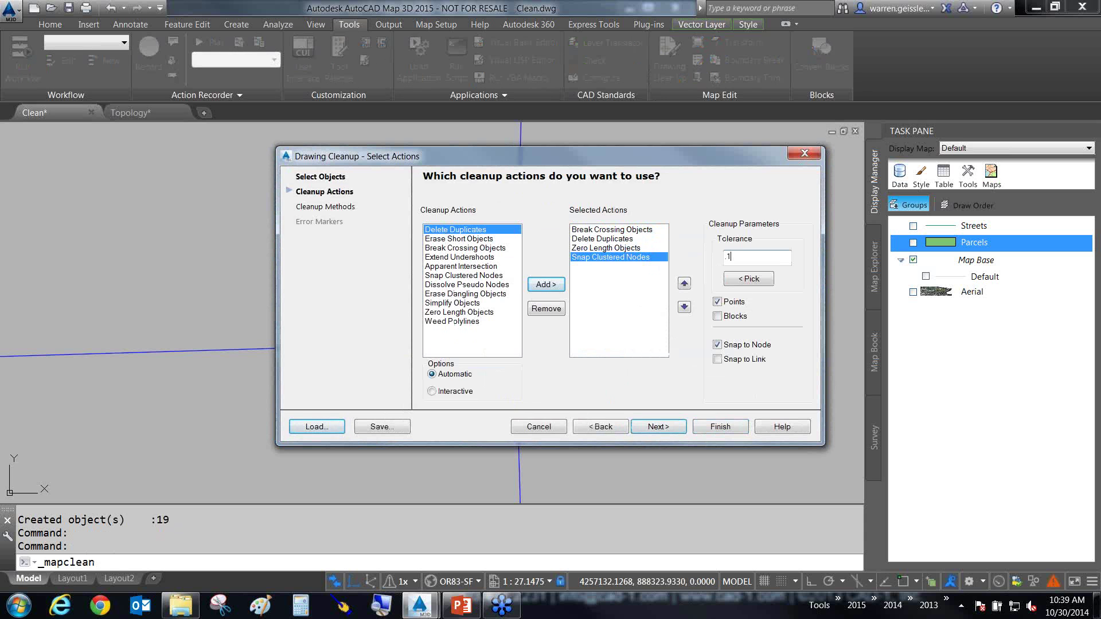
{"action": "left_click", "coordinate": [712, 430]}
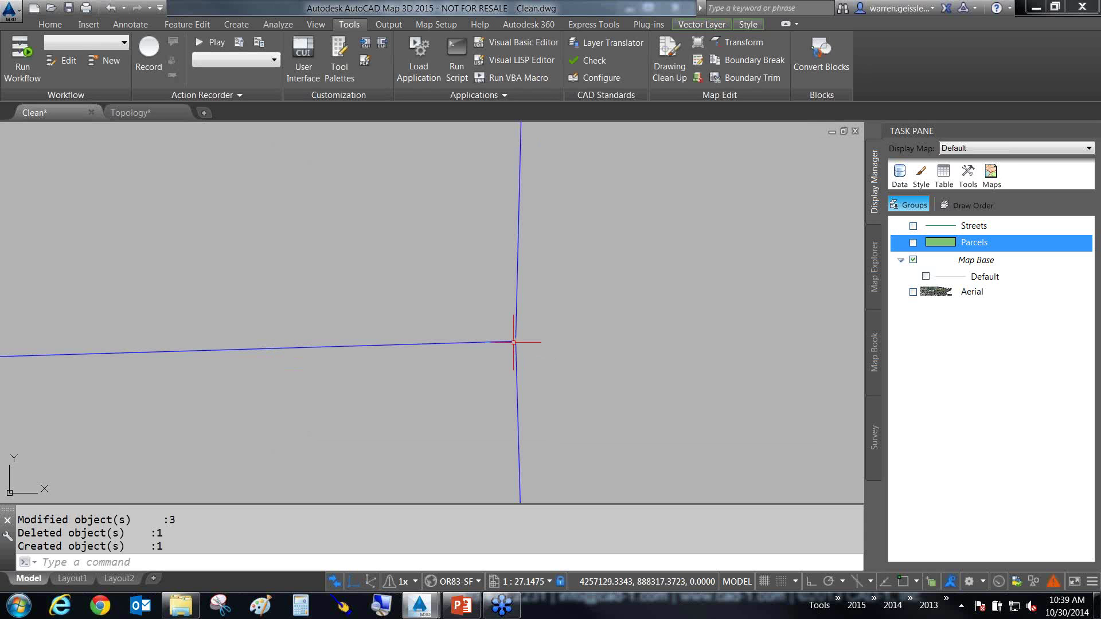
{"action": "scroll", "coordinate": [514, 342], "scroll_direction": "down", "scroll_amount": 15}
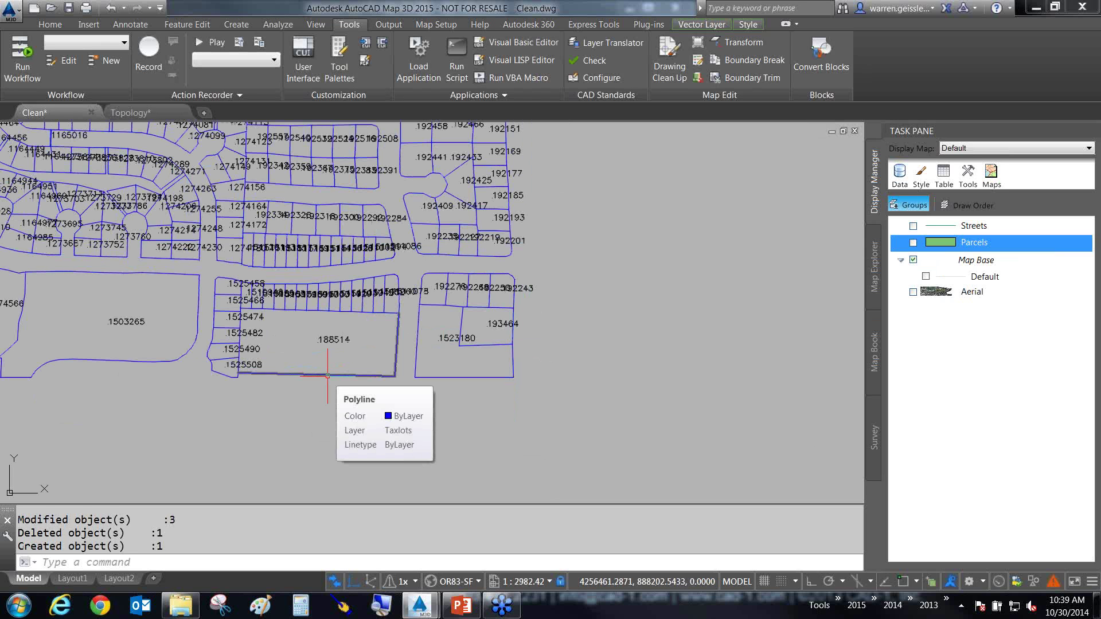
Step: List the geometry data of the polyline along the south and east edges of parcel 188514
{"action": "left_click", "coordinate": [328, 376]}
{"action": "type", "text": "li"}
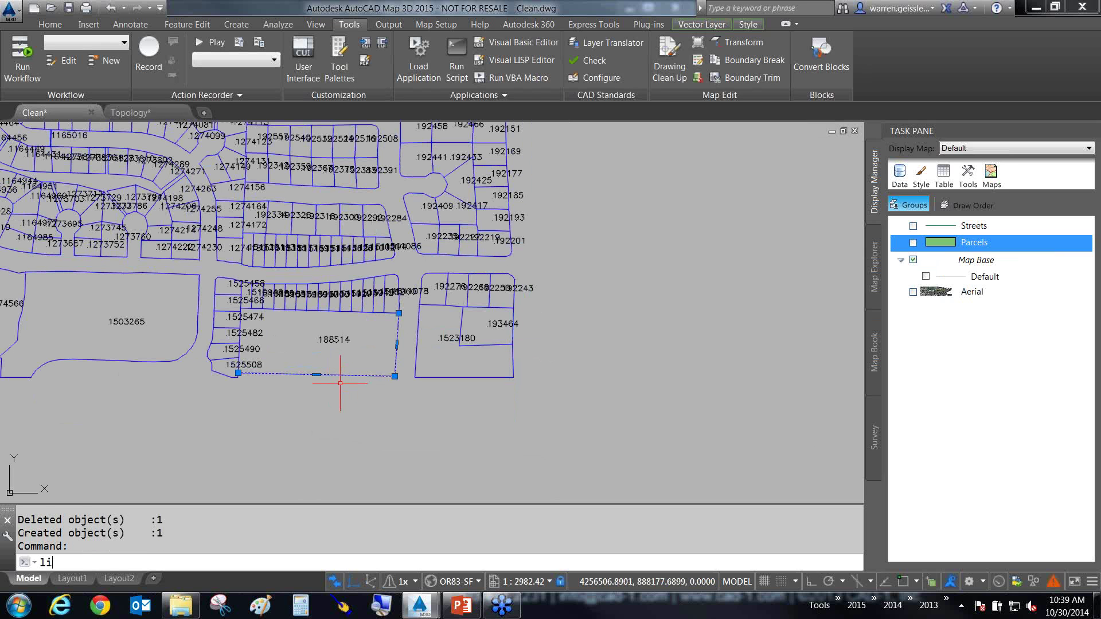
{"action": "key", "text": "Return"}
{"action": "left_click_drag", "start_coordinate": [397, 390], "coordinate": [667, 413]}
{"action": "key", "text": "Return"}
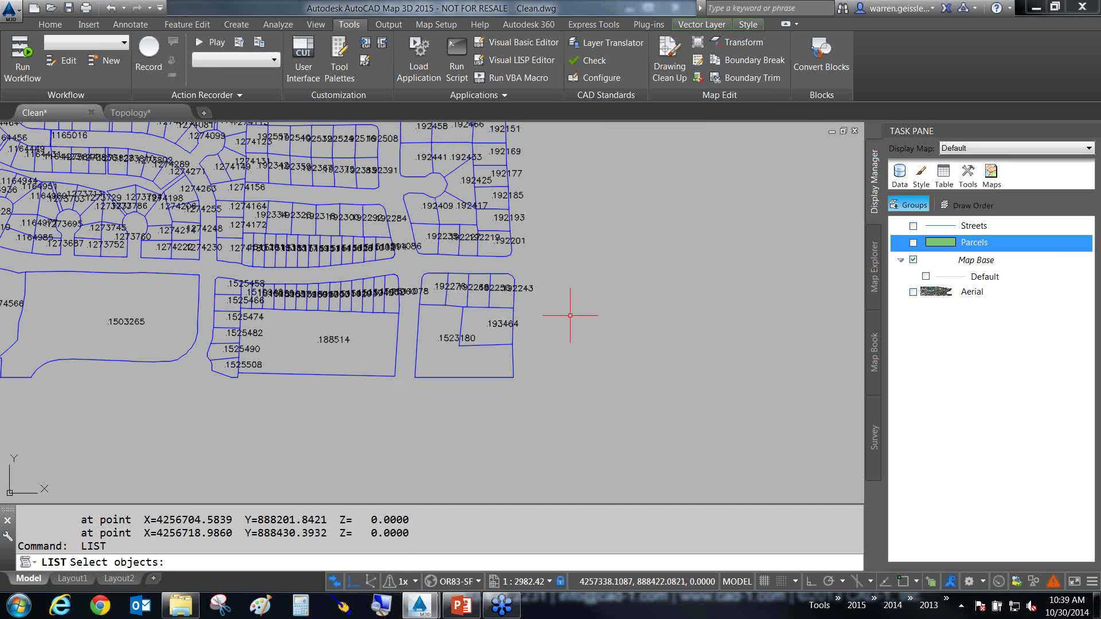
{"action": "key", "text": "Escape"}
Step: Try stretching the east endpoint of the polyline on parcel 150316's north boundary away from its junction, and undo the grip edit
{"action": "scroll", "coordinate": [570, 330], "scroll_direction": "down", "scroll_amount": 5}
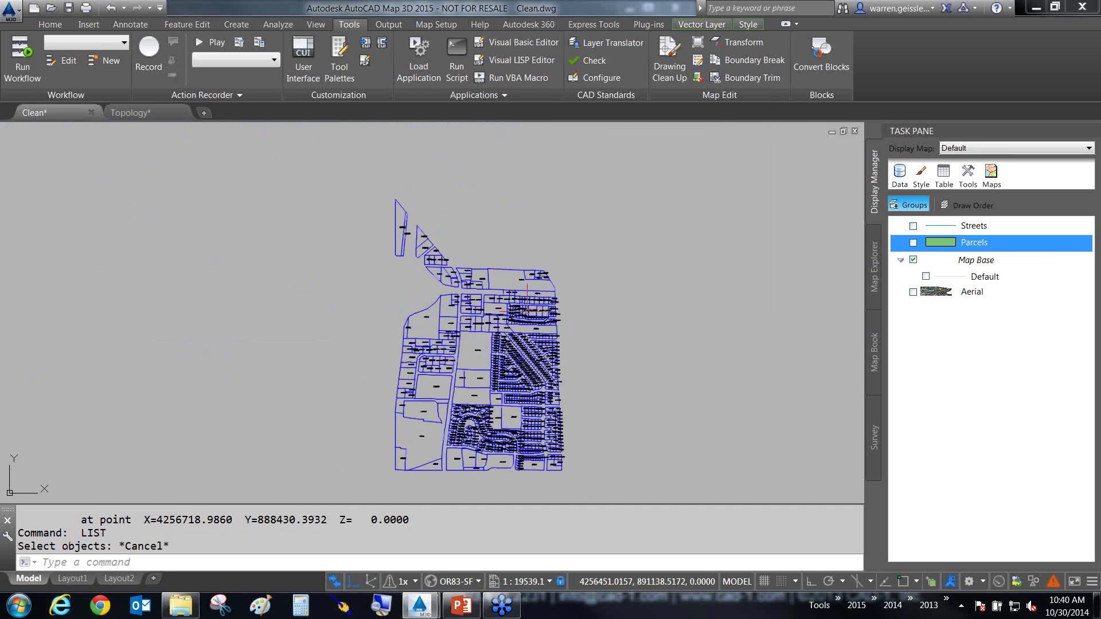
{"action": "scroll", "coordinate": [510, 265], "scroll_direction": "up", "scroll_amount": 4}
{"action": "scroll", "coordinate": [523, 278], "scroll_direction": "up", "scroll_amount": 1}
{"action": "left_click", "coordinate": [542, 274]}
{"action": "key", "text": "Escape"}
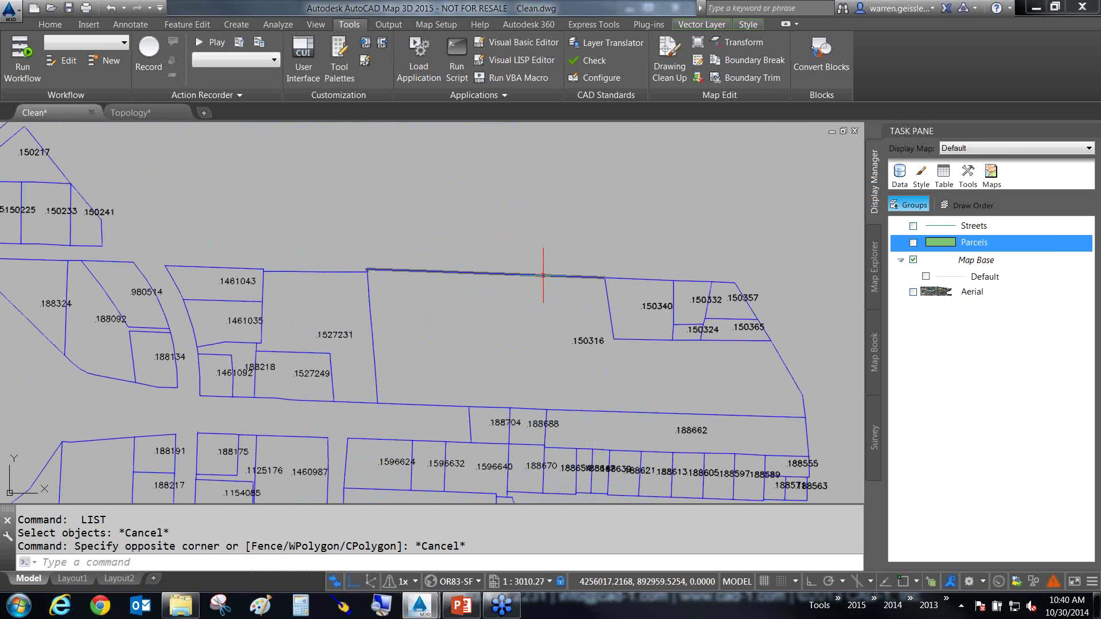
{"action": "left_click", "coordinate": [543, 276]}
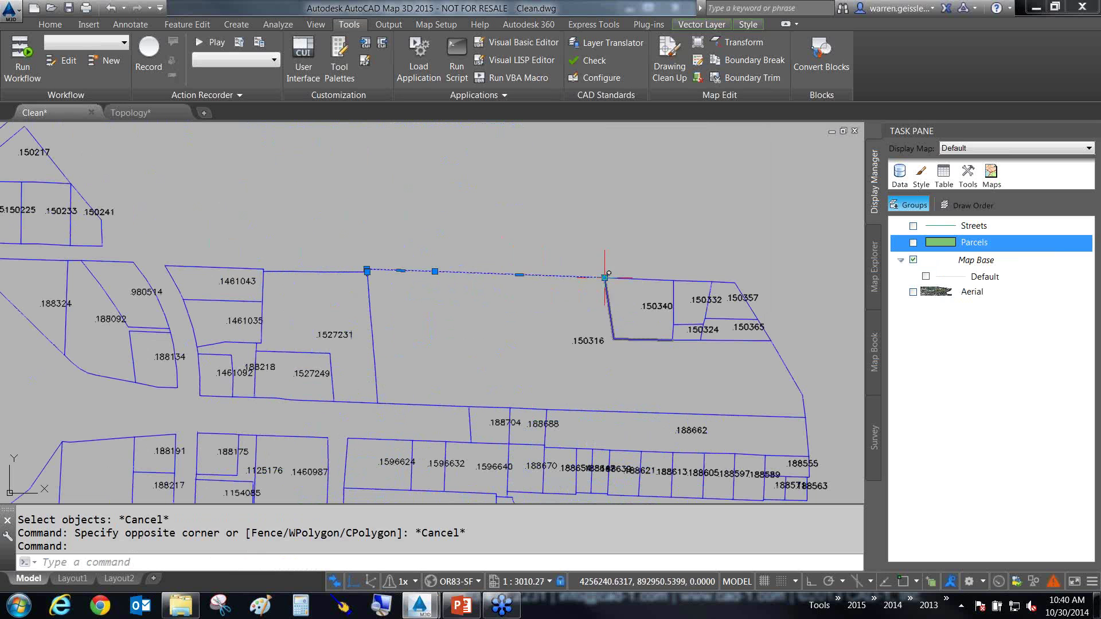
{"action": "left_click", "coordinate": [605, 278]}
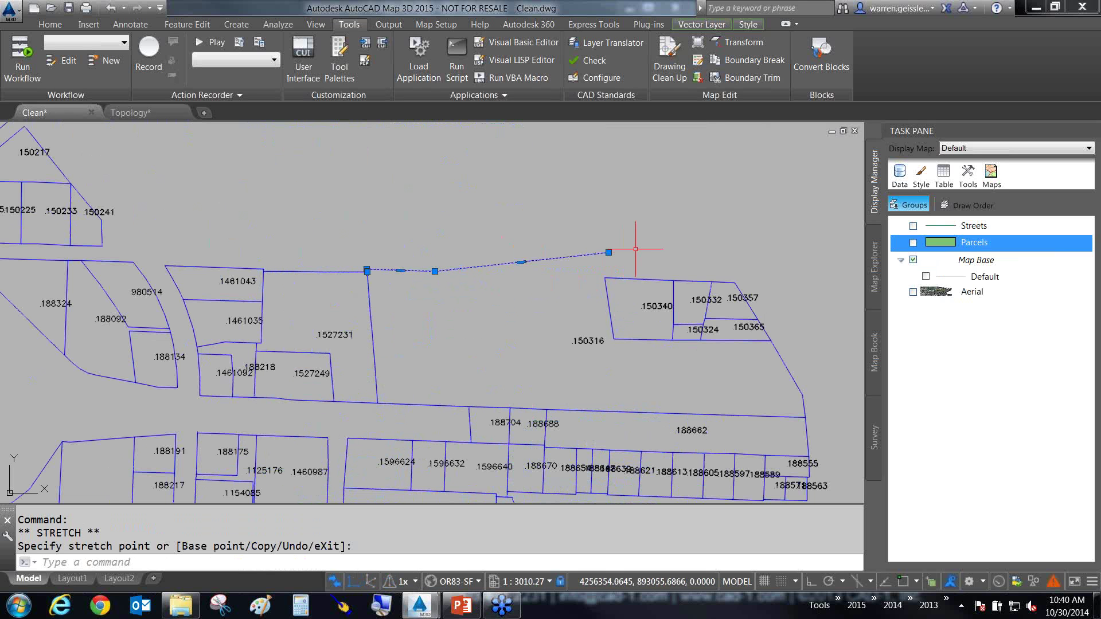
{"action": "key", "text": "Escape"}
{"action": "key", "text": "ctrl+z"}
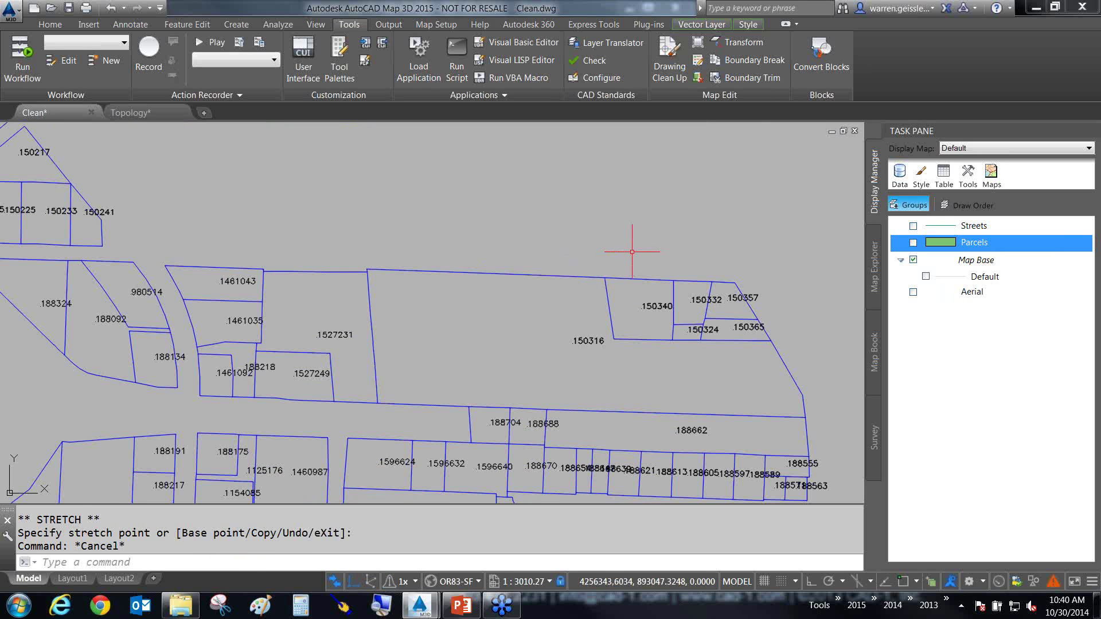
Step: Measure the gap between the line ends at the southeast corner of parcel 193464
{"action": "scroll", "coordinate": [614, 277], "scroll_direction": "down", "scroll_amount": 8}
{"action": "scroll", "coordinate": [660, 478], "scroll_direction": "up", "scroll_amount": 3}
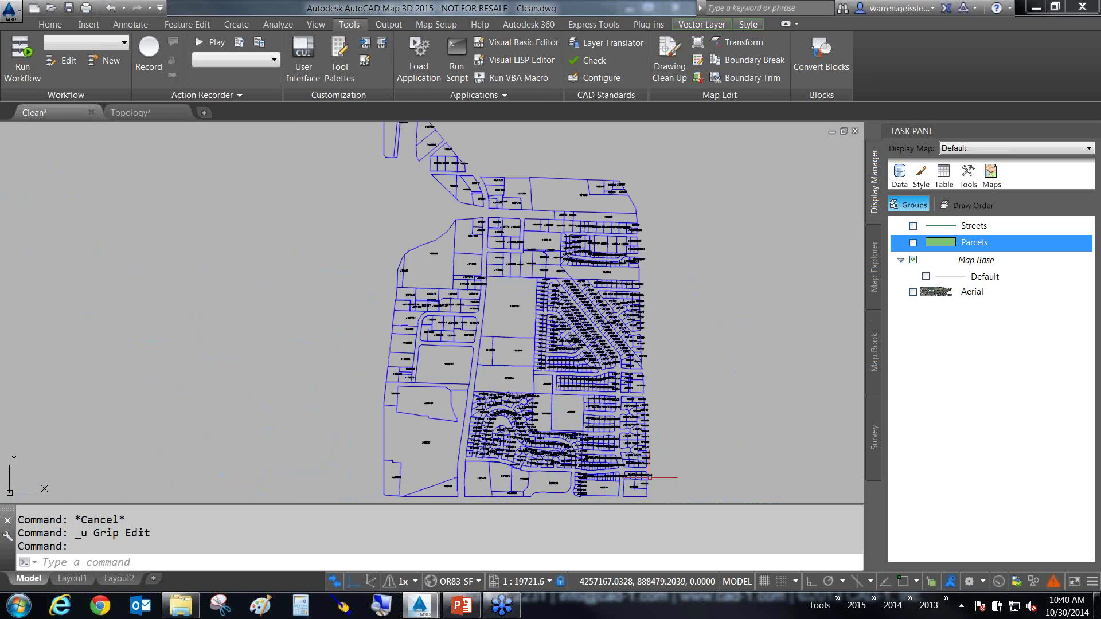
{"action": "scroll", "coordinate": [650, 477], "scroll_direction": "up", "scroll_amount": 6}
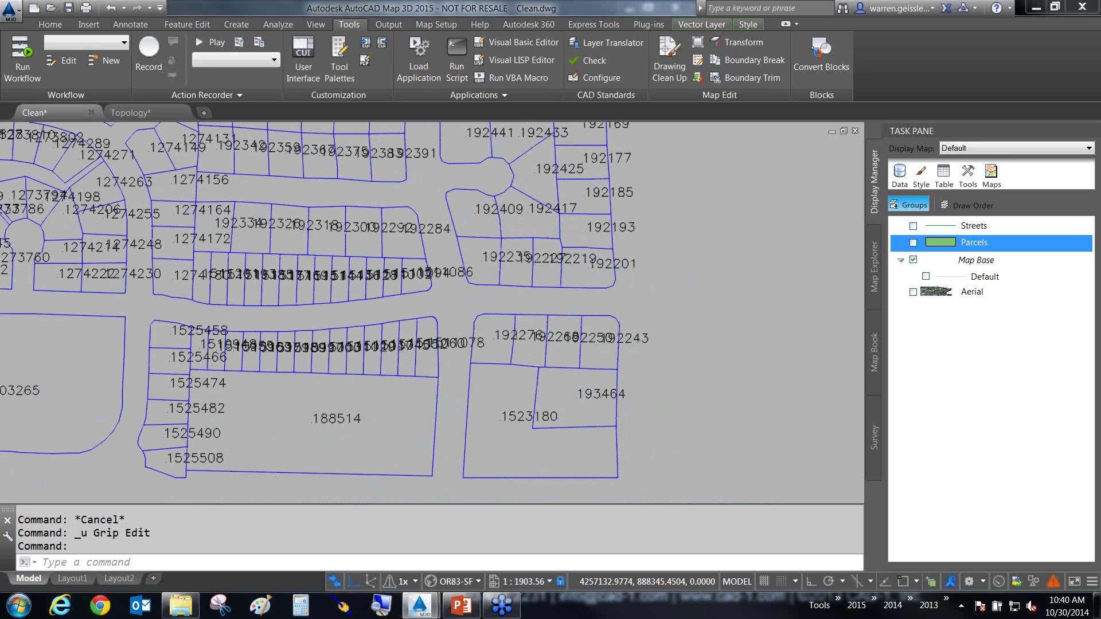
{"action": "scroll", "coordinate": [616, 440], "scroll_direction": "up", "scroll_amount": 20}
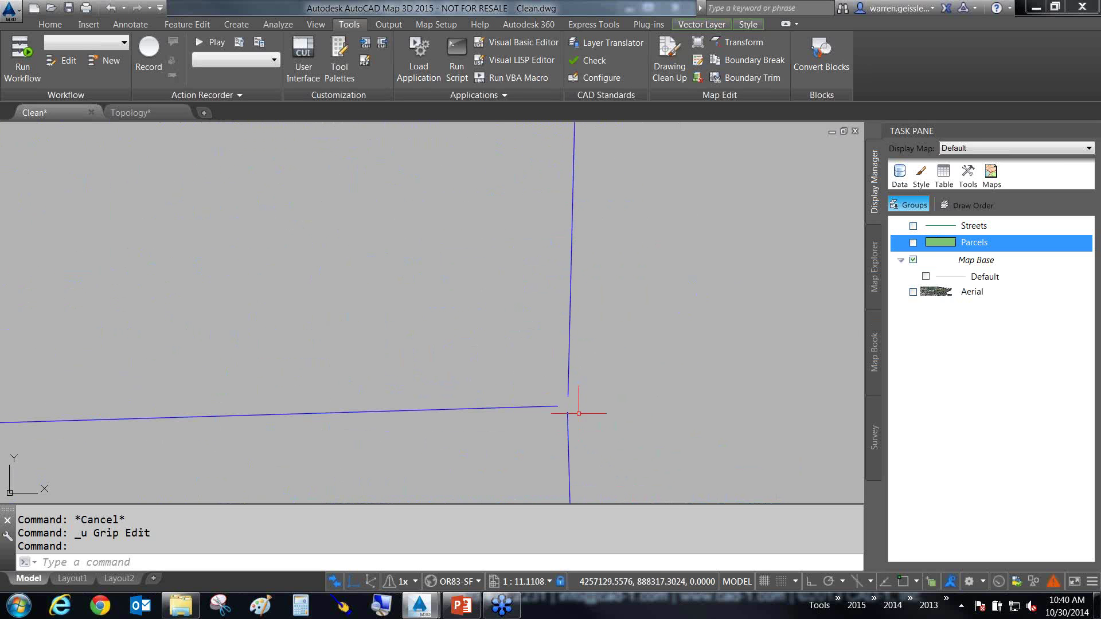
{"action": "type", "text": "di"}
{"action": "key", "text": "Return"}
{"action": "left_click", "coordinate": [559, 407]}
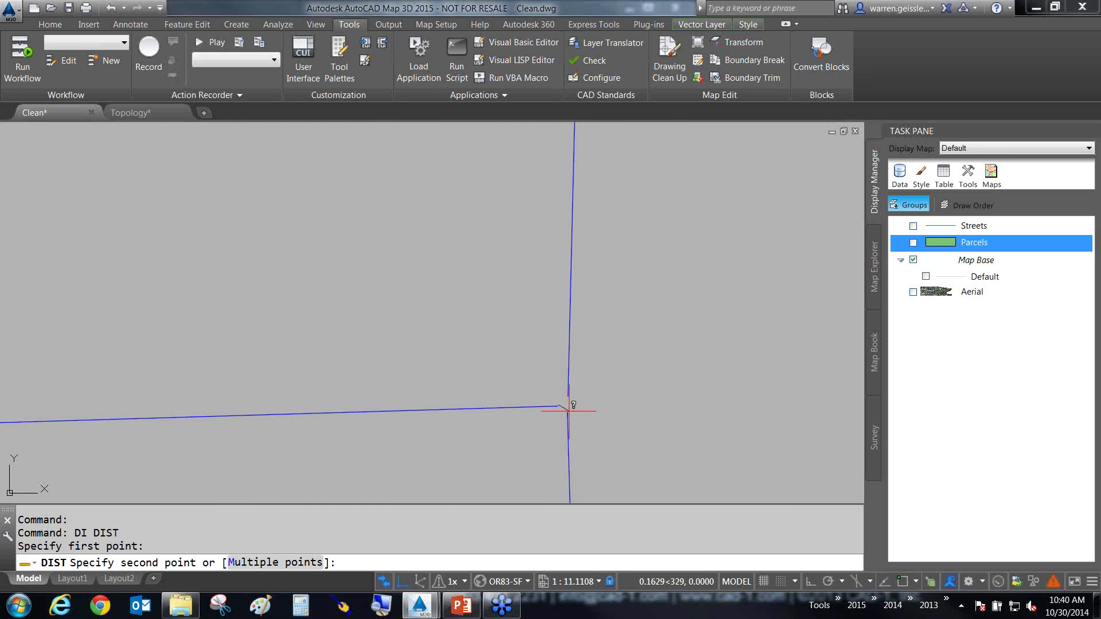
{"action": "left_click", "coordinate": [569, 412]}
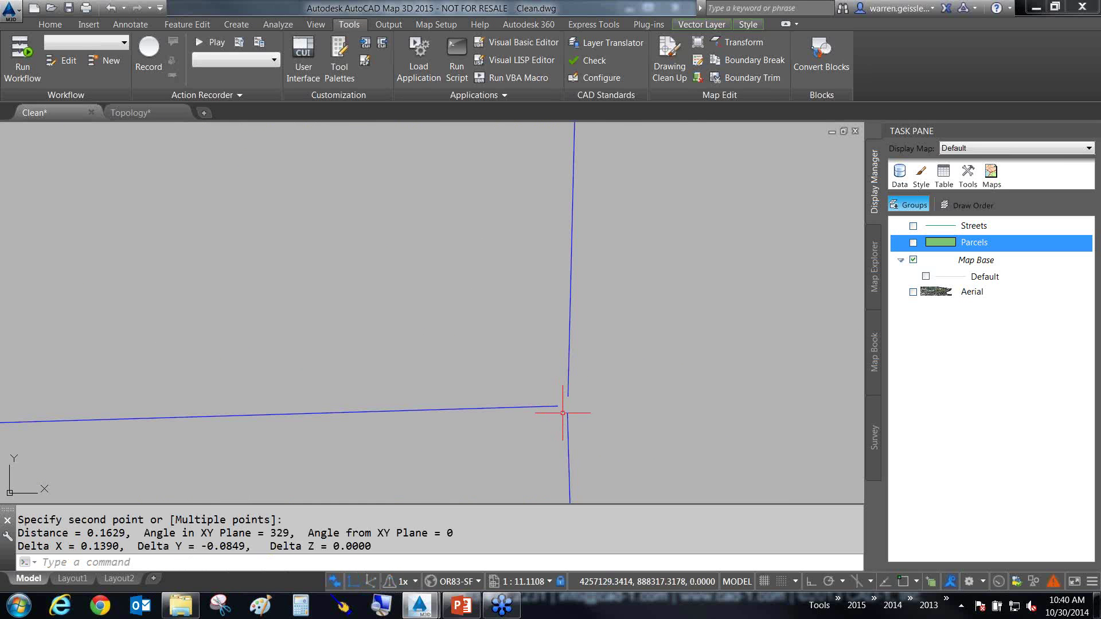
Step: Rerun Drawing Cleanup with the Snap Clustered Nodes tolerance set to 0.3
{"action": "left_click", "coordinate": [669, 58]}
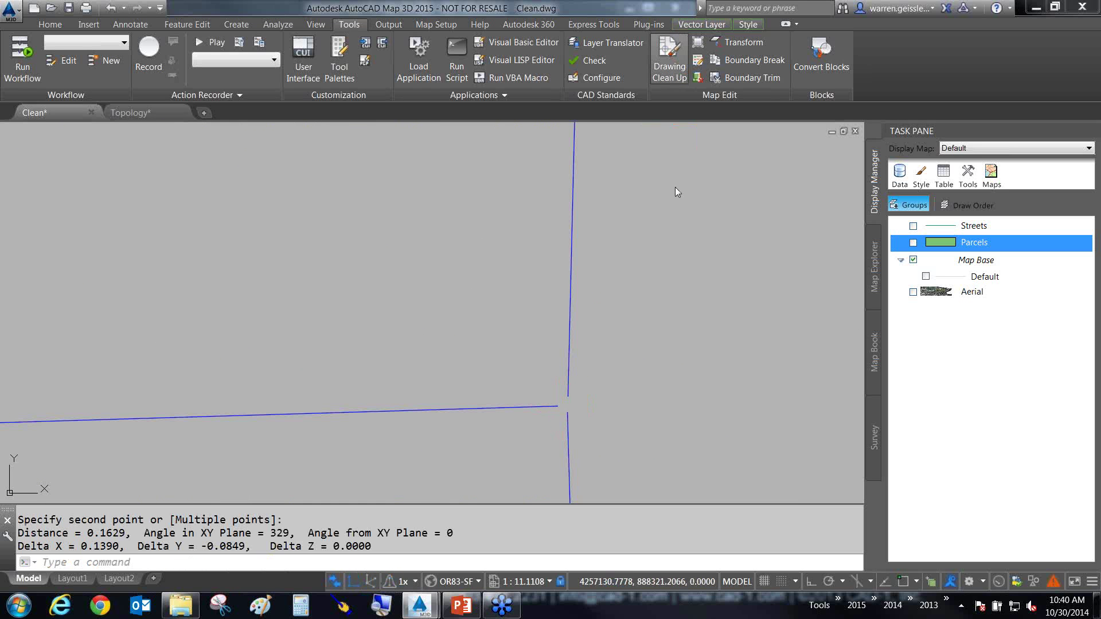
{"action": "left_click", "coordinate": [665, 426]}
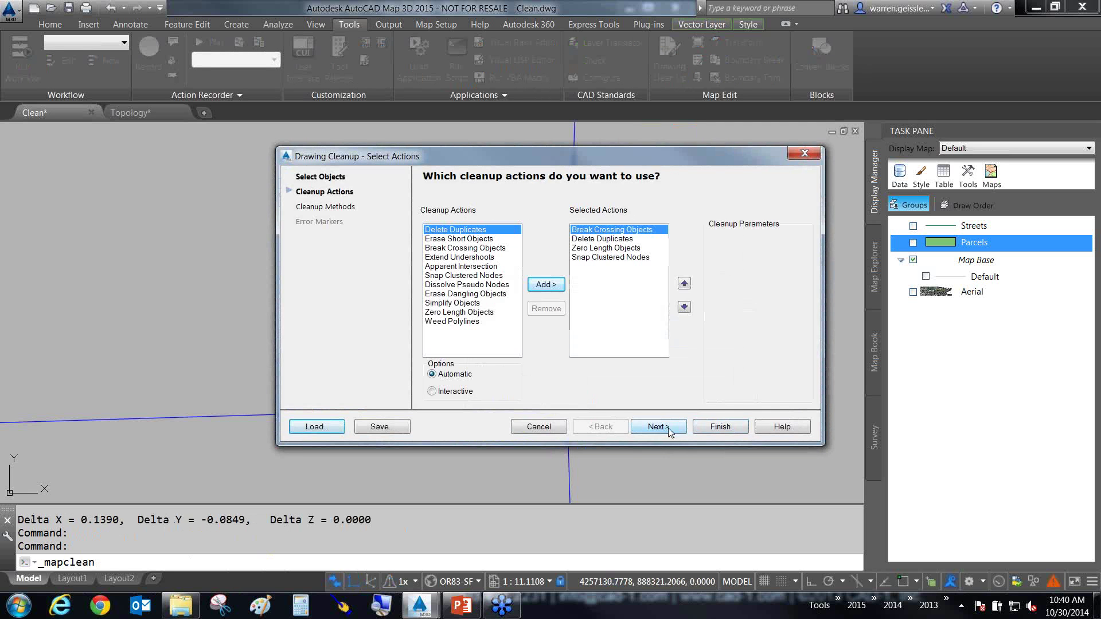
{"action": "left_click", "coordinate": [628, 257]}
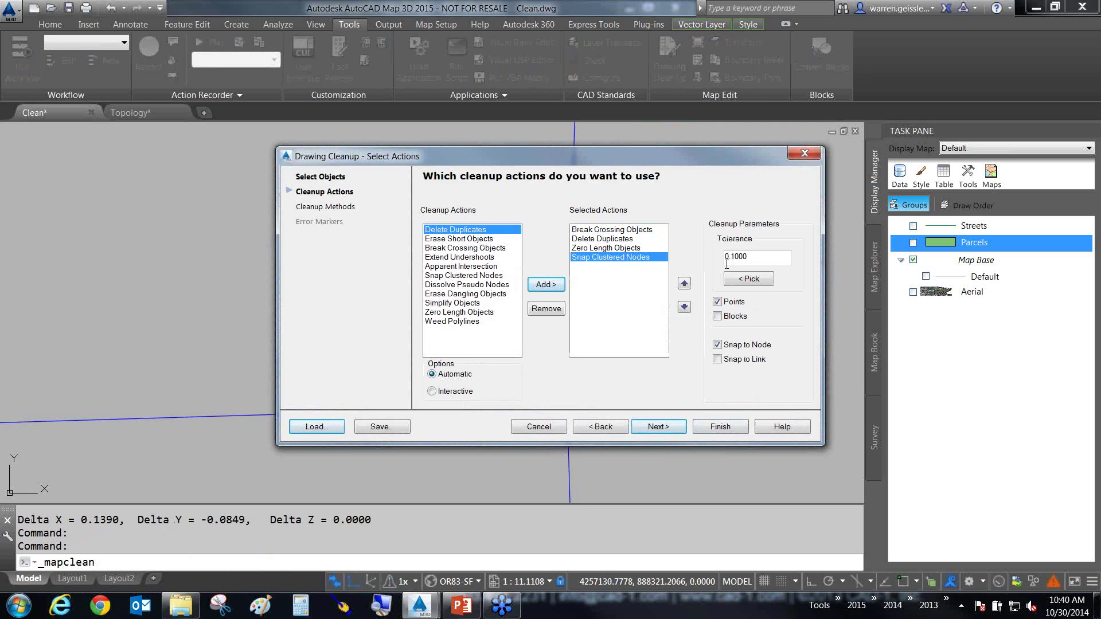
{"action": "double_click", "coordinate": [757, 259]}
{"action": "type", "text": "0.3"}
{"action": "left_click", "coordinate": [724, 429]}
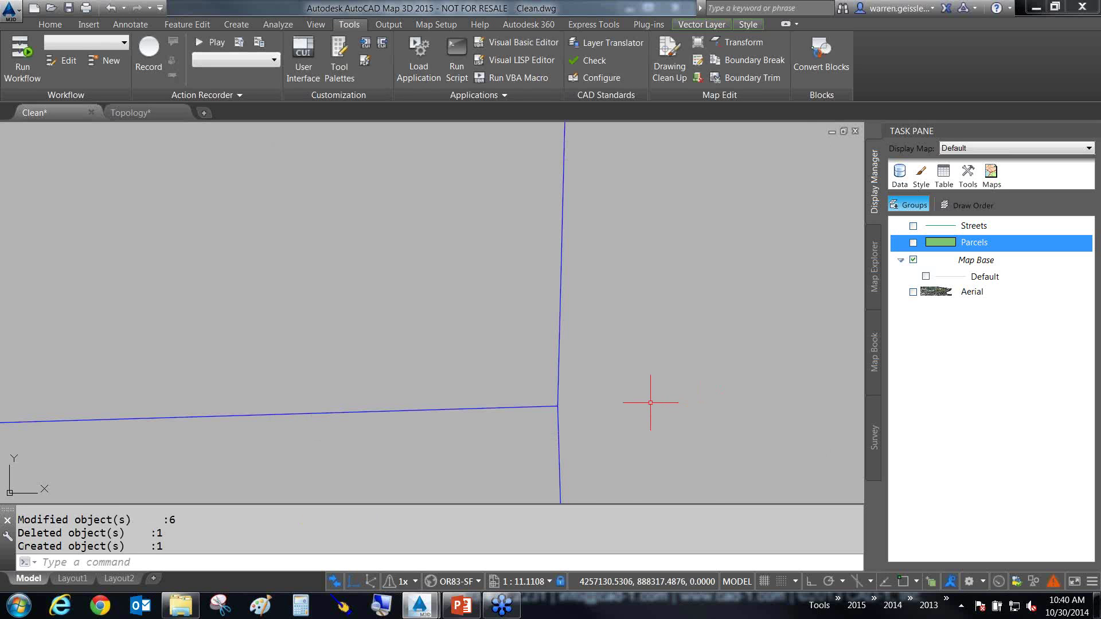
Step: Inspect the cleaned junction at parcel 193464 and the lot lines of the narrow parcels north of parcel 188514
{"action": "scroll", "coordinate": [649, 410], "scroll_direction": "down", "scroll_amount": 5}
{"action": "scroll", "coordinate": [648, 416], "scroll_direction": "down", "scroll_amount": 12}
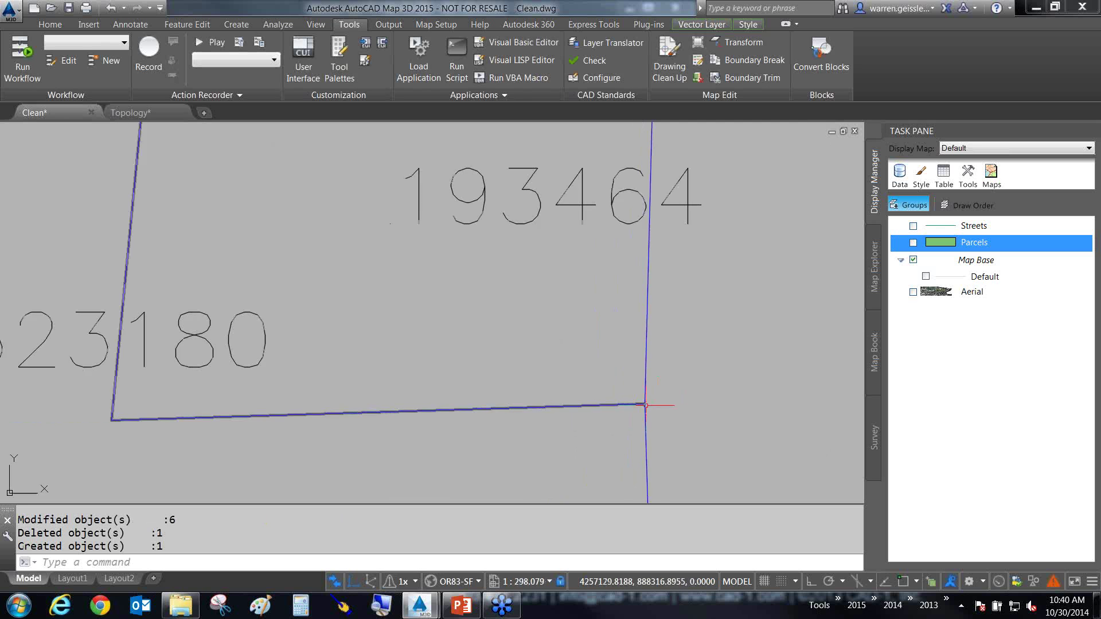
{"action": "scroll", "coordinate": [644, 408], "scroll_direction": "down", "scroll_amount": 5}
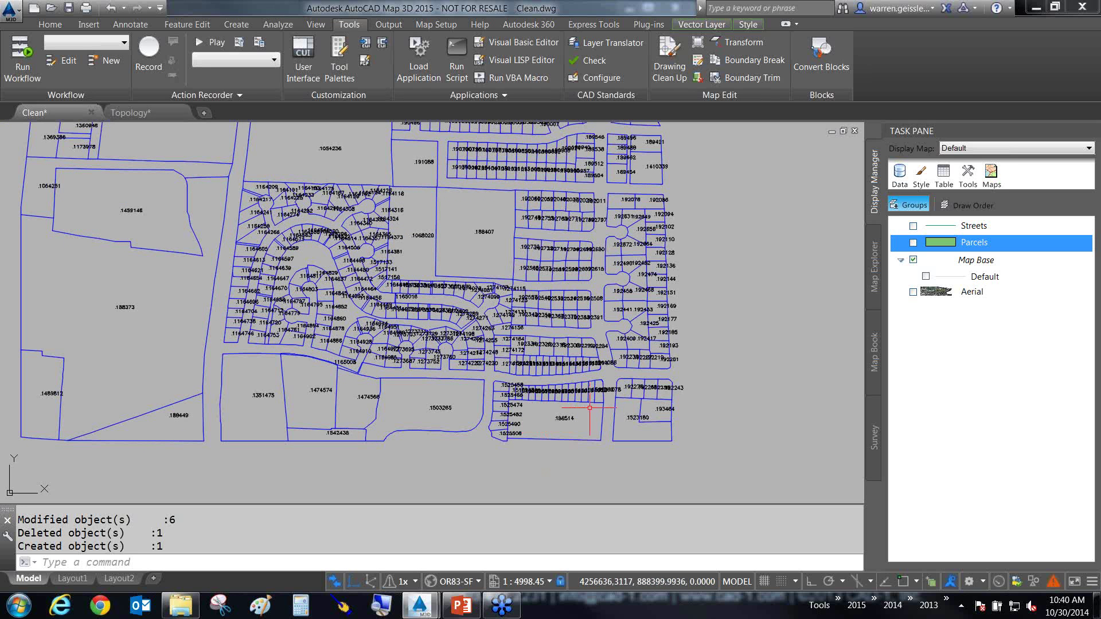
{"action": "mouse_move", "coordinate": [593, 404]}
{"action": "scroll", "coordinate": [572, 392], "scroll_direction": "up", "scroll_amount": 2}
{"action": "scroll", "coordinate": [571, 376], "scroll_direction": "up", "scroll_amount": 4}
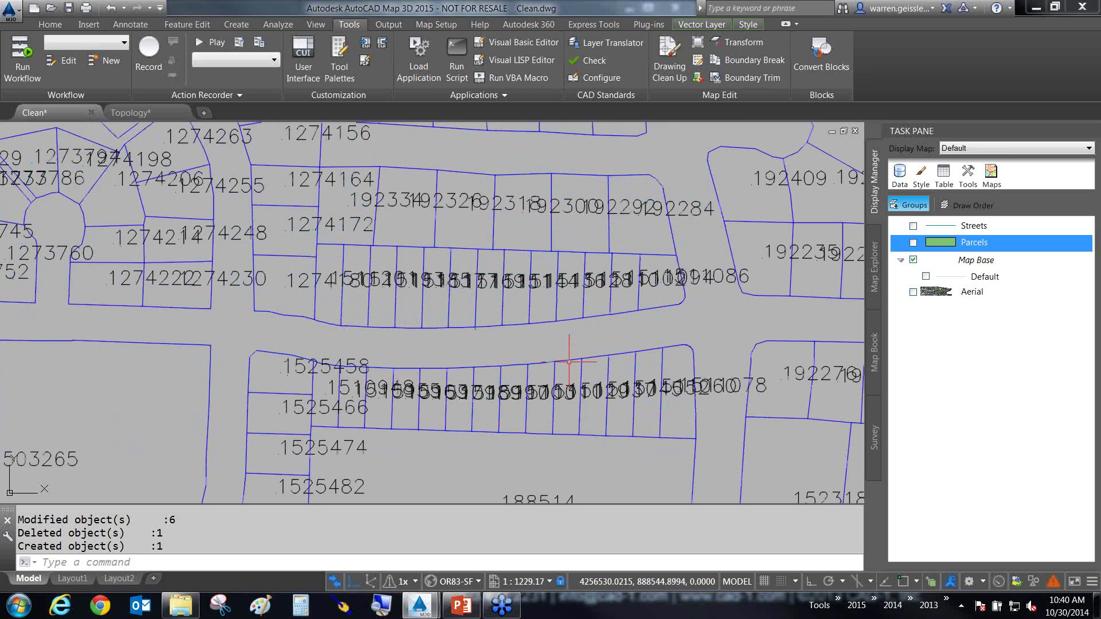
{"action": "left_click", "coordinate": [567, 360]}
{"action": "key", "text": "Escape"}
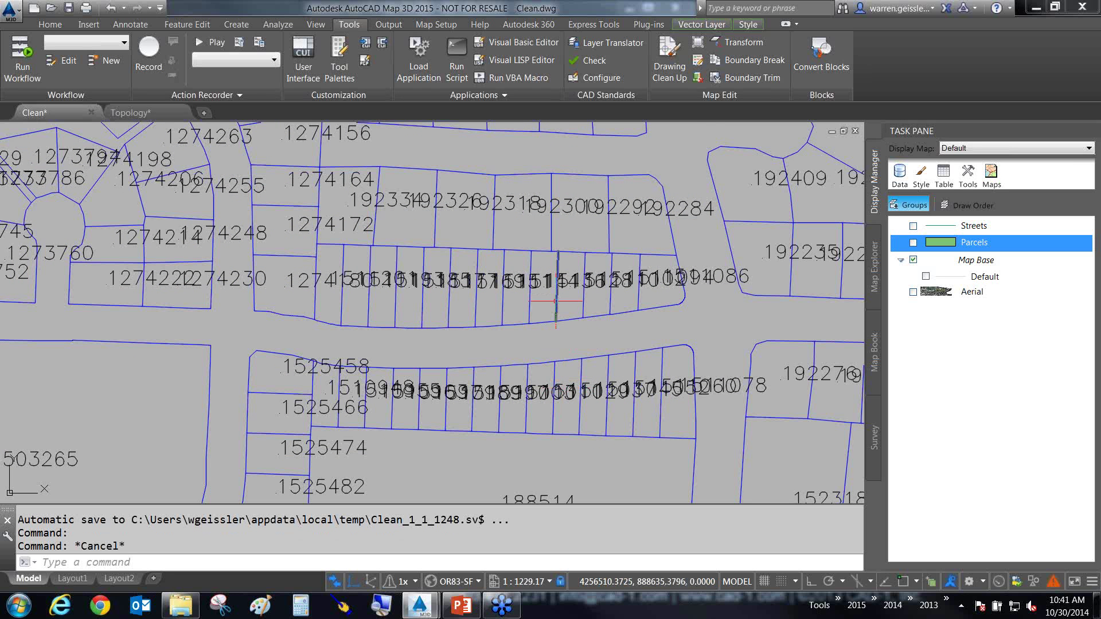
{"action": "scroll", "coordinate": [556, 300], "scroll_direction": "down", "scroll_amount": 6}
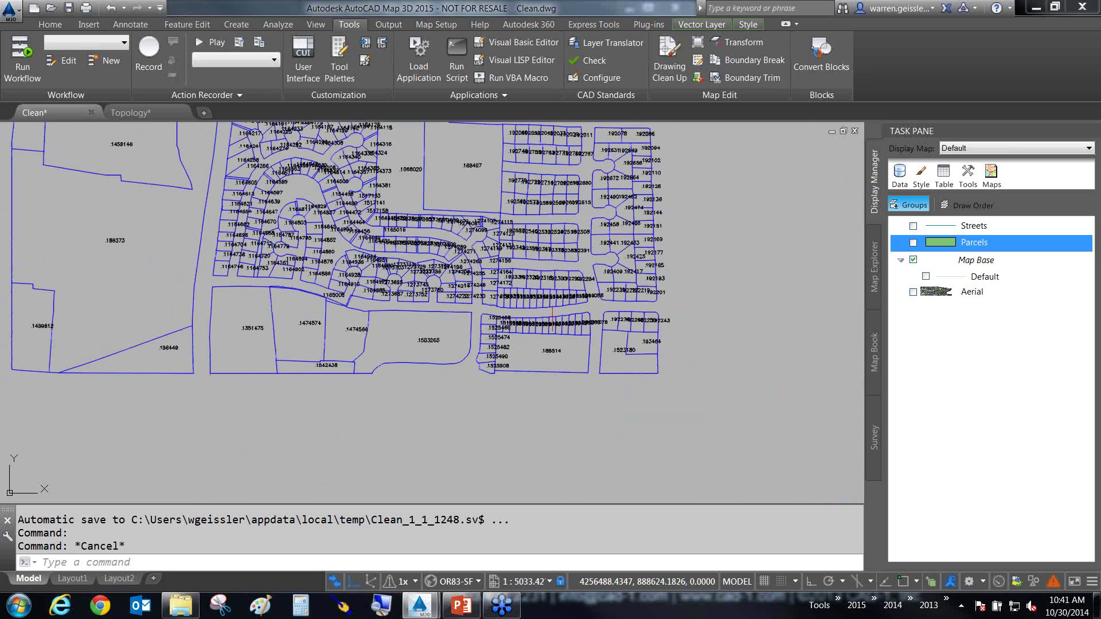
{"action": "scroll", "coordinate": [552, 320], "scroll_direction": "down", "scroll_amount": 5}
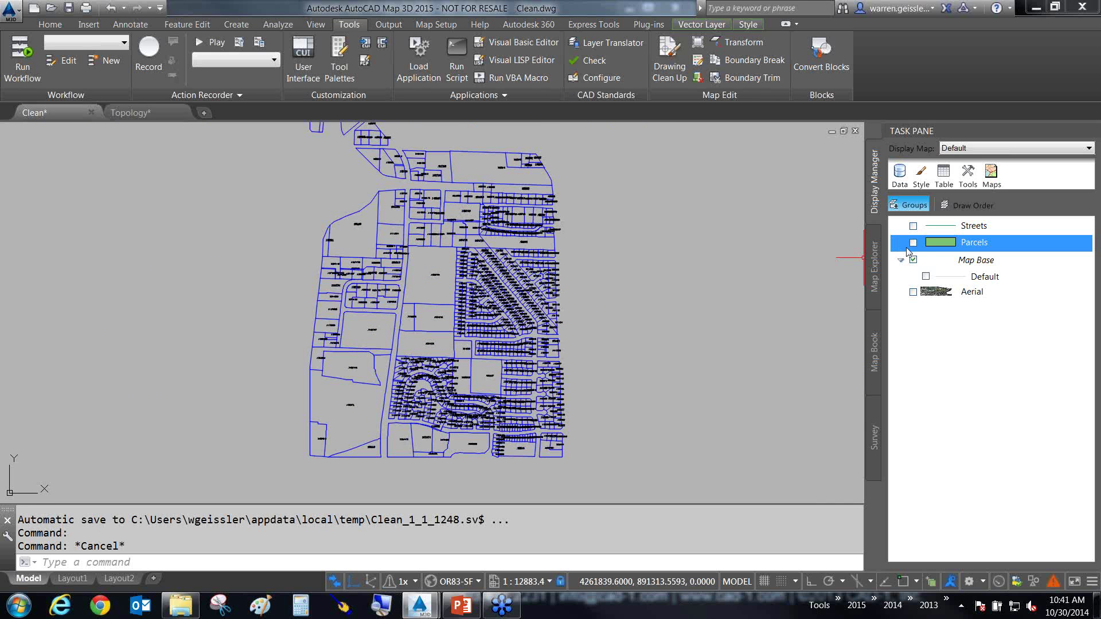
Step: Turn on the display of the Parcels and Streets layers
{"action": "left_click", "coordinate": [913, 243]}
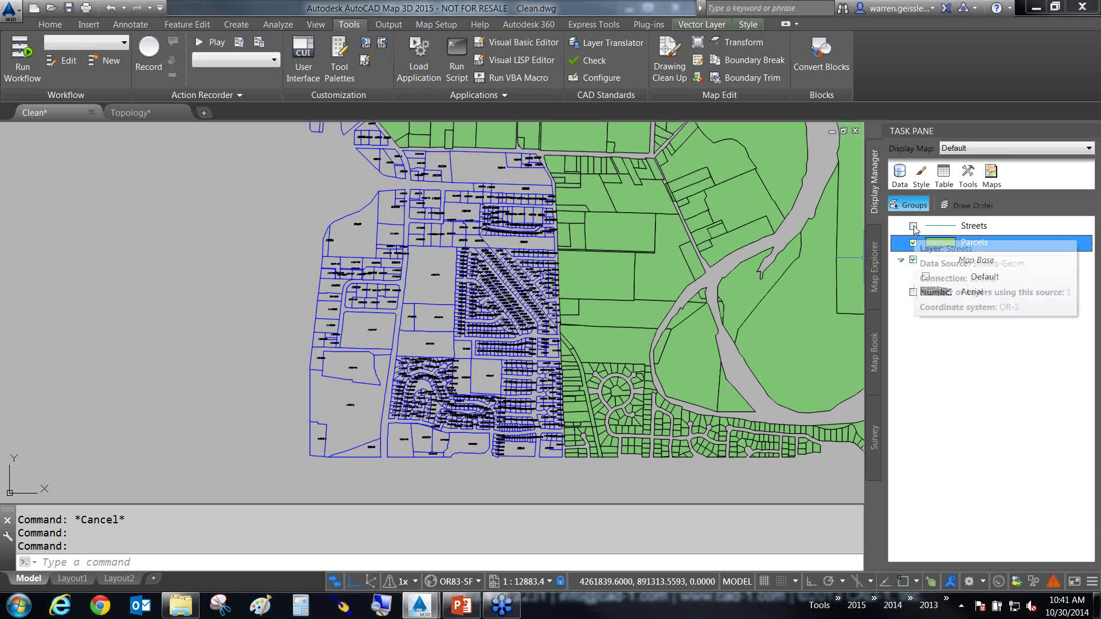
{"action": "left_click", "coordinate": [913, 226]}
{"action": "left_click", "coordinate": [253, 197]}
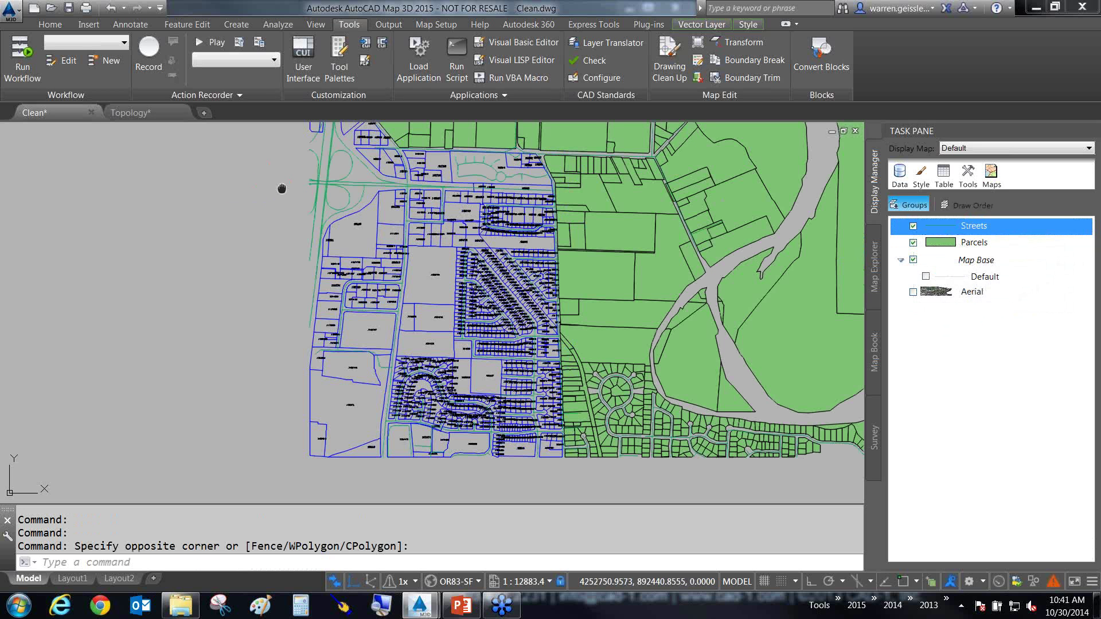
Step: Examine the feature properties of the large rectangular parcel just north of the Taxlots linework, and clear the selection
{"action": "mouse_move", "coordinate": [281, 189]}
{"action": "middle_mouse_down"}
{"action": "mouse_move", "coordinate": [249, 234]}
{"action": "mouse_move", "coordinate": [250, 266]}
{"action": "middle_mouse_up"}
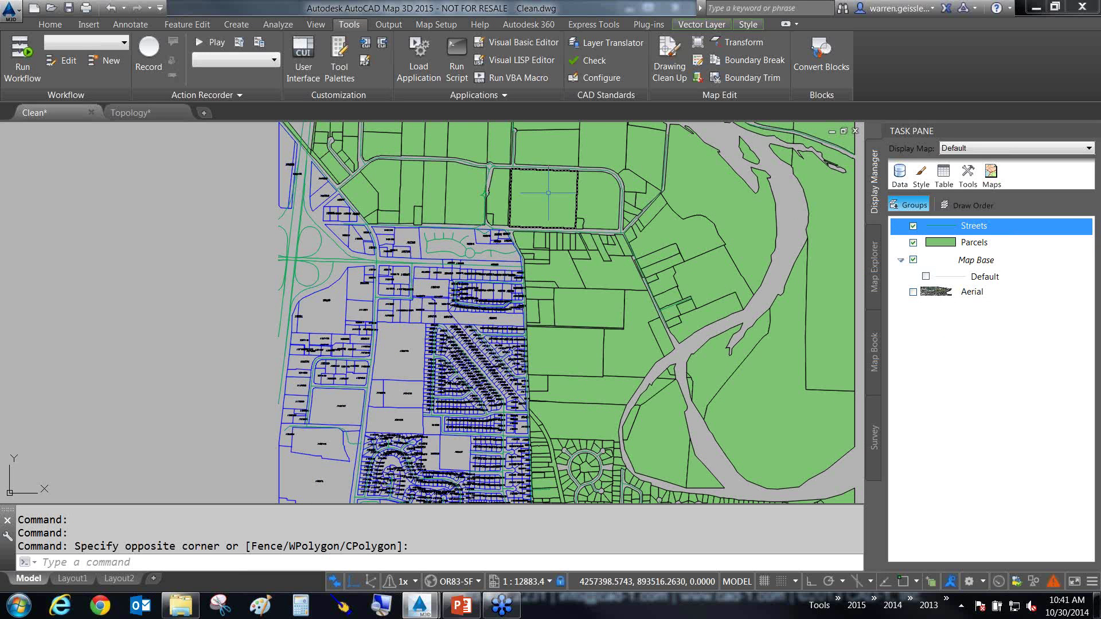
{"action": "left_click", "coordinate": [548, 193]}
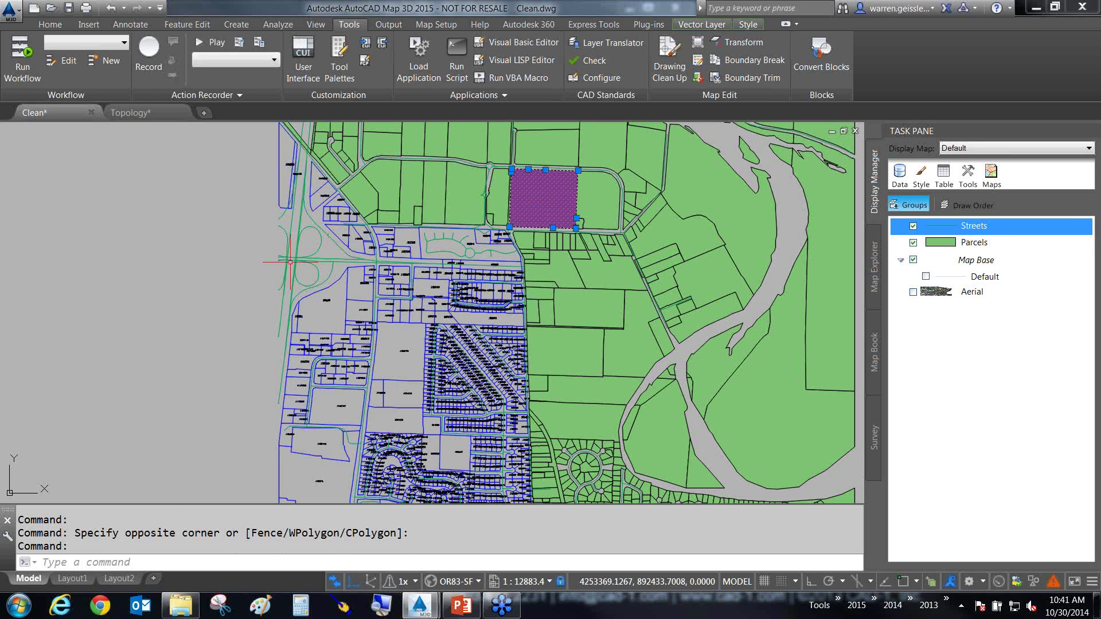
{"action": "key", "text": "ctrl+1"}
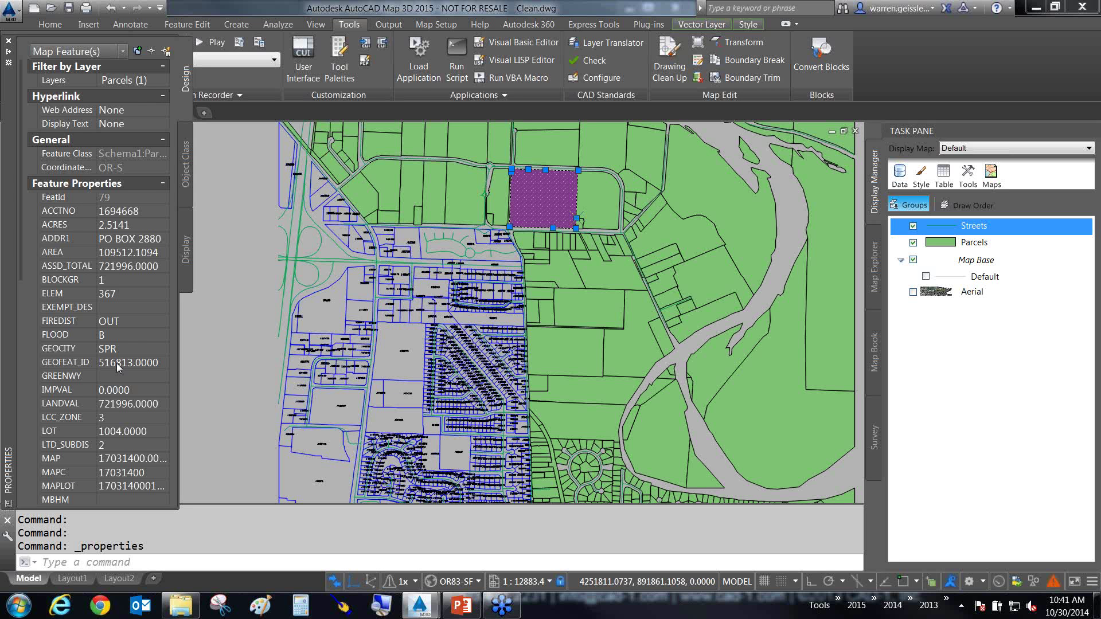
{"action": "key", "text": "Escape"}
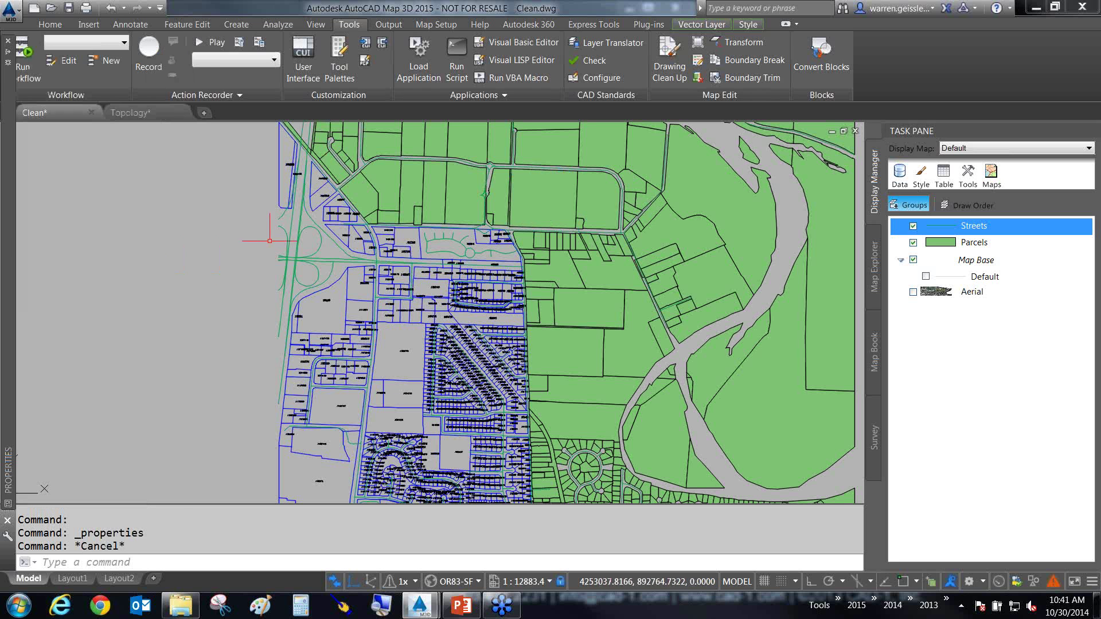
Step: Examine the feature properties of the curved street segment at the western interchange, including its SPEED attribute, and clear the selection
{"action": "left_click", "coordinate": [282, 229]}
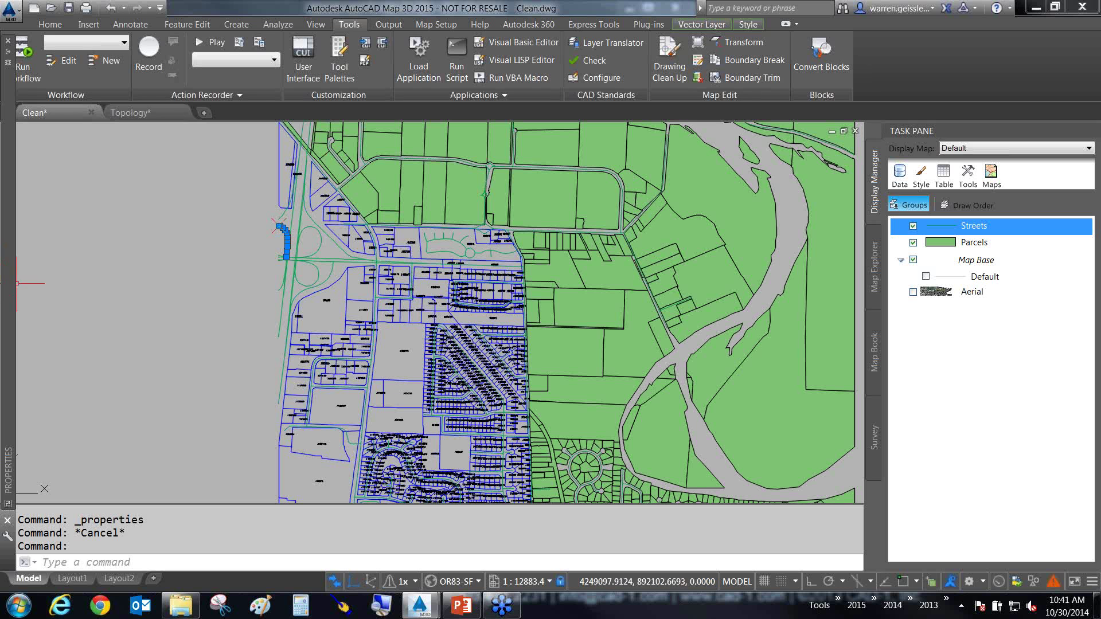
{"action": "mouse_move", "coordinate": [15, 293]}
{"action": "mouse_move", "coordinate": [89, 331]}
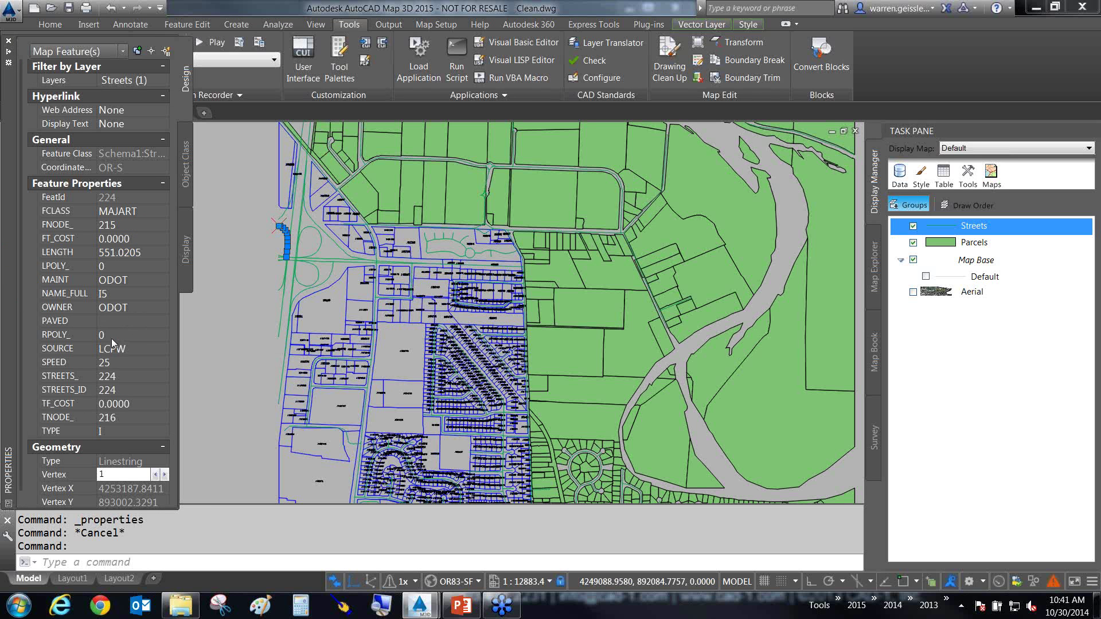
{"action": "mouse_move", "coordinate": [62, 366]}
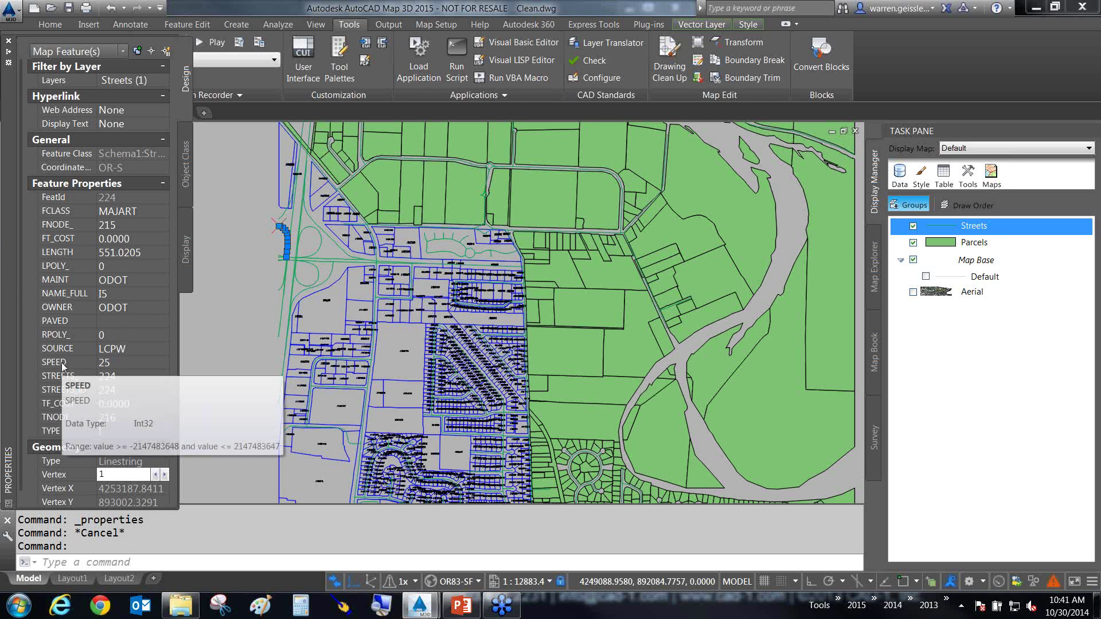
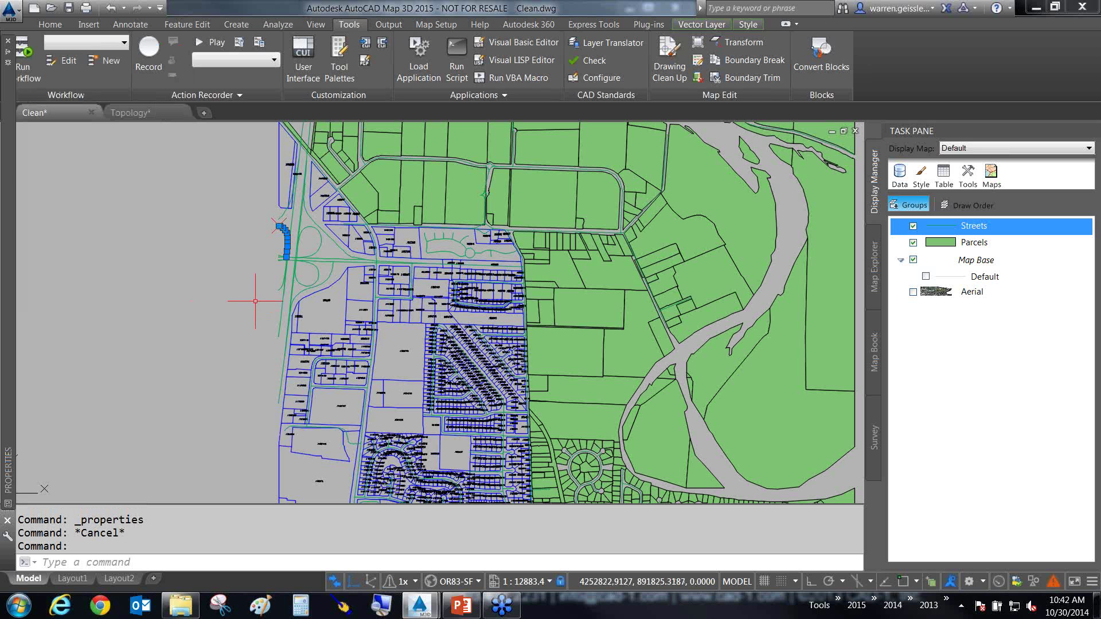
{"action": "key", "text": "Escape"}
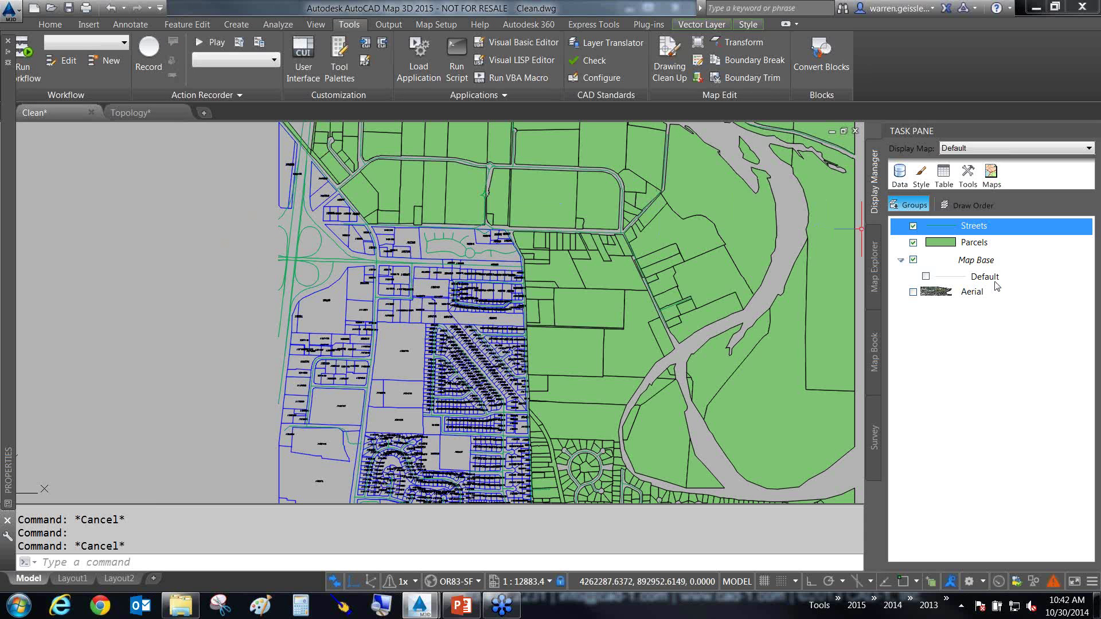
Step: Turn off the display of the Parcels layer, leaving the Streets layer on
{"action": "mouse_move", "coordinate": [978, 231]}
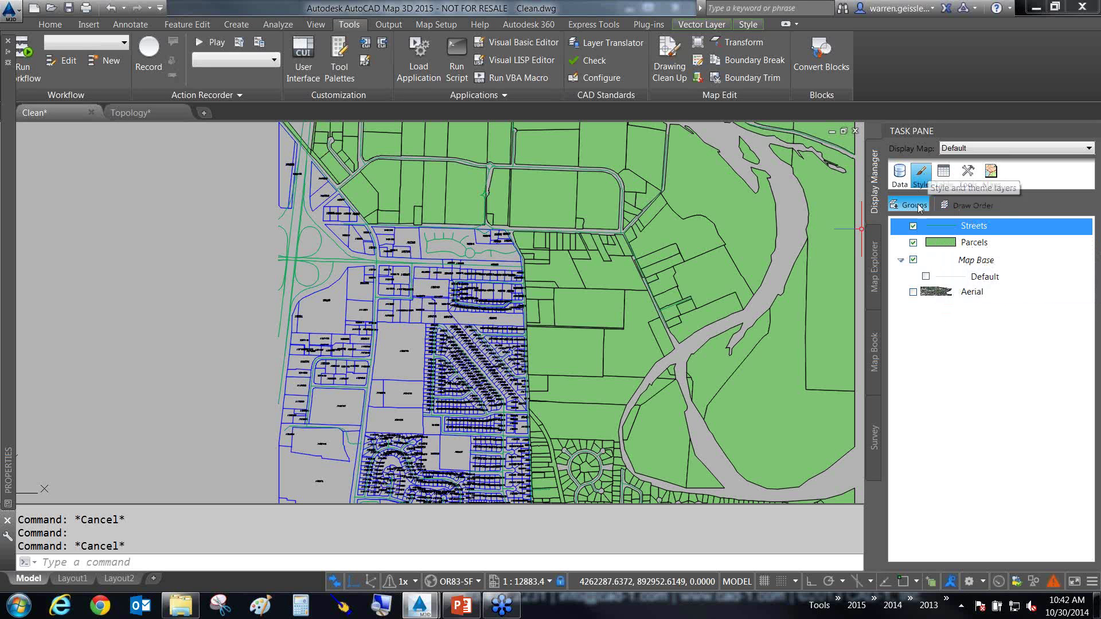
{"action": "left_click", "coordinate": [913, 245]}
{"action": "left_click", "coordinate": [912, 243]}
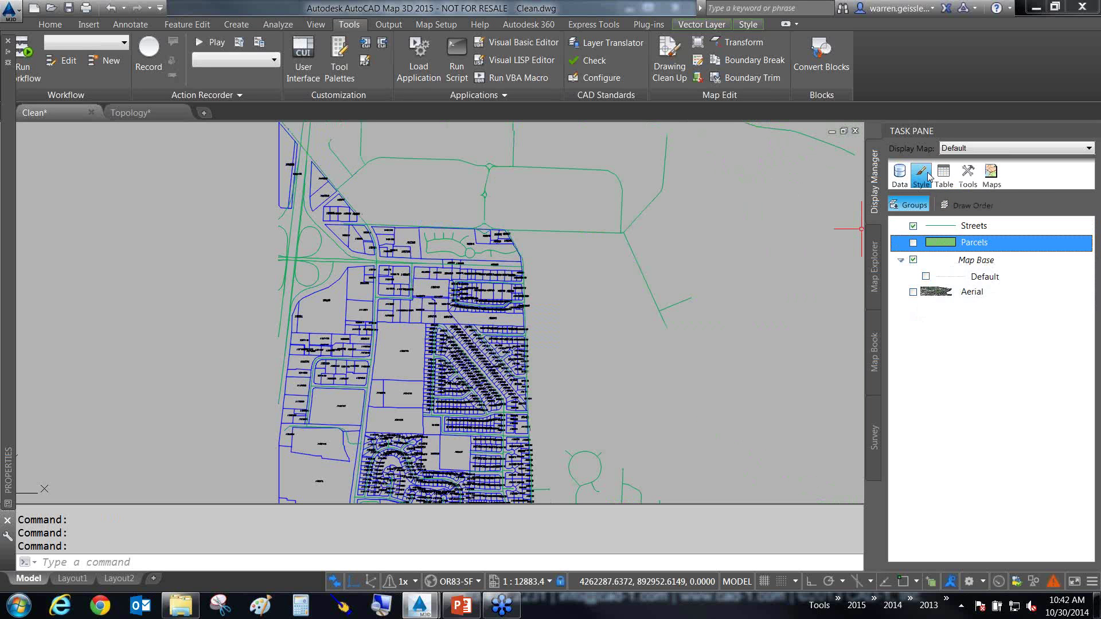
Step: Start a new theme for the Streets layer based on the SPEED property with the Individual Values distribution
{"action": "left_click", "coordinate": [923, 174]}
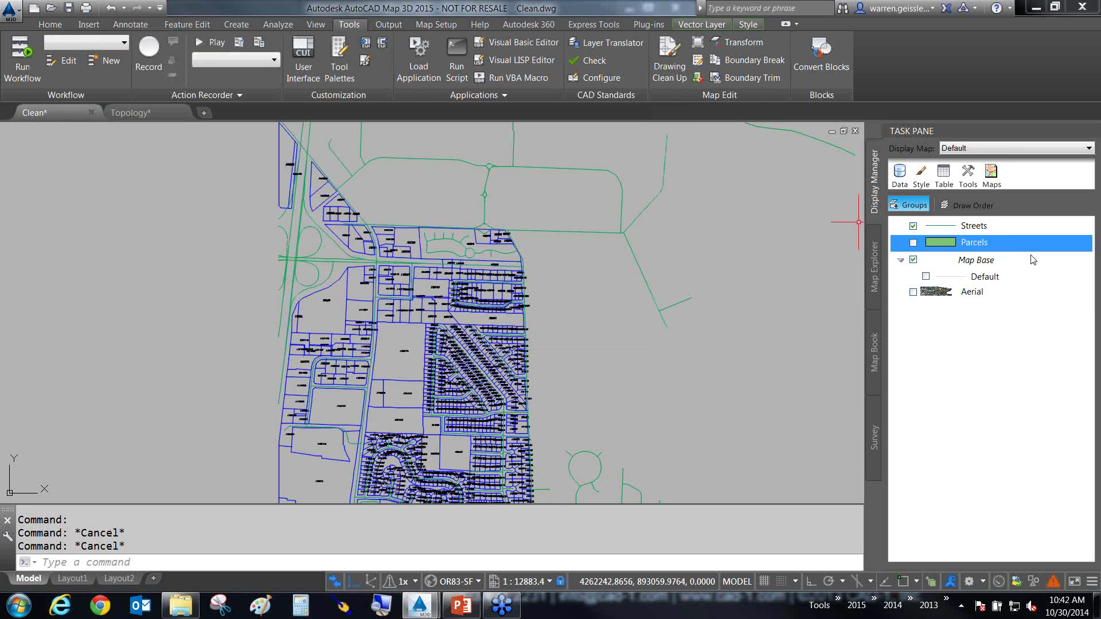
{"action": "left_click", "coordinate": [972, 226]}
{"action": "left_click", "coordinate": [919, 182]}
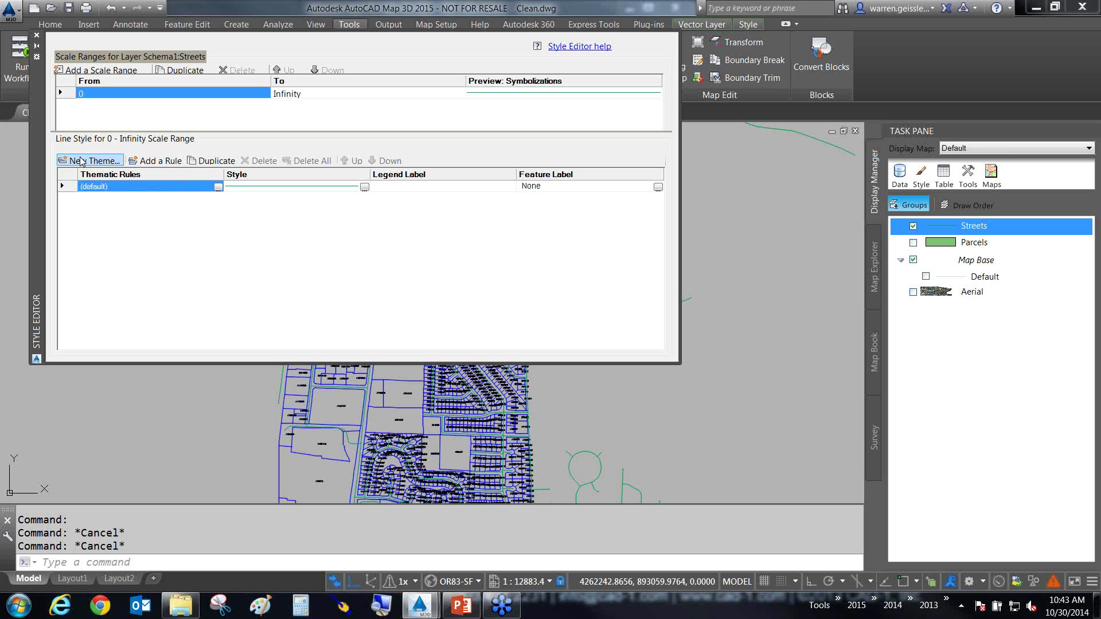
{"action": "left_click", "coordinate": [94, 161]}
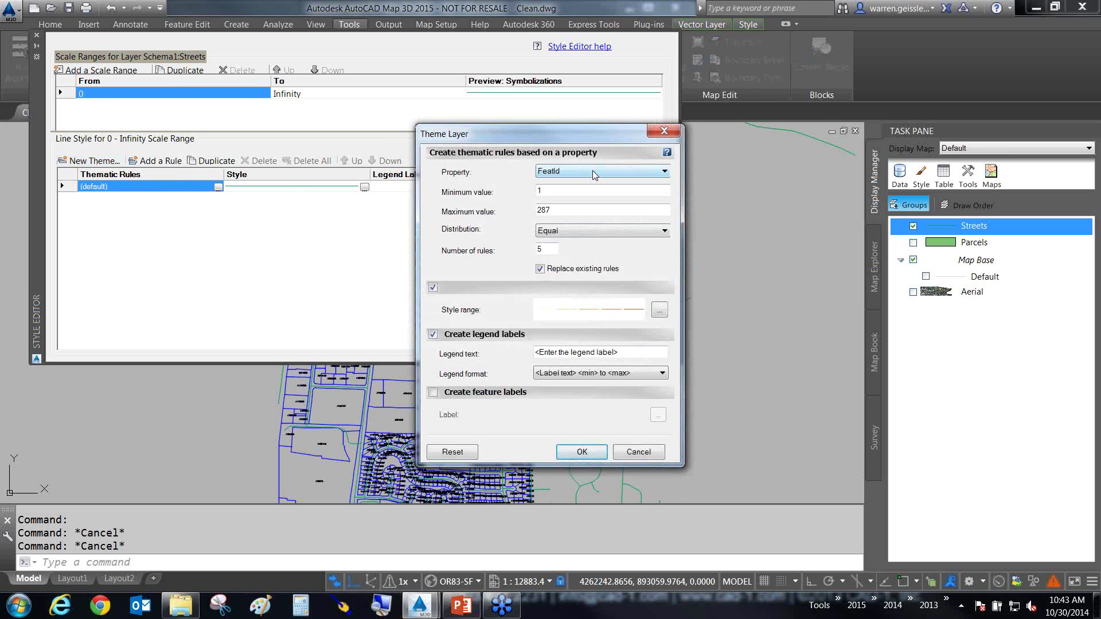
{"action": "left_click", "coordinate": [593, 171]}
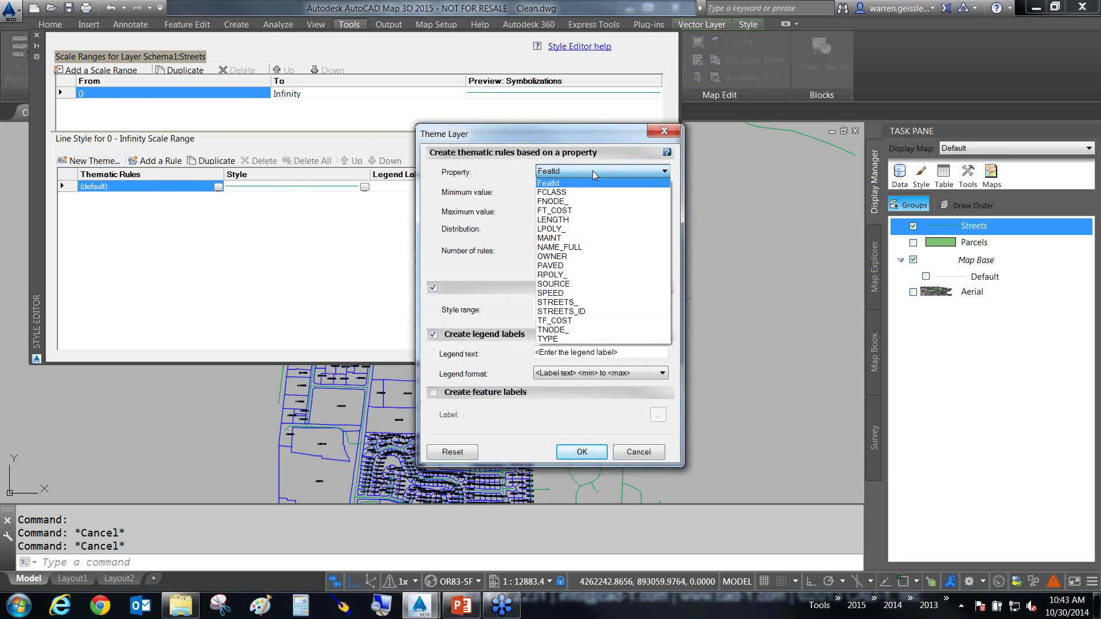
{"action": "left_click", "coordinate": [567, 293]}
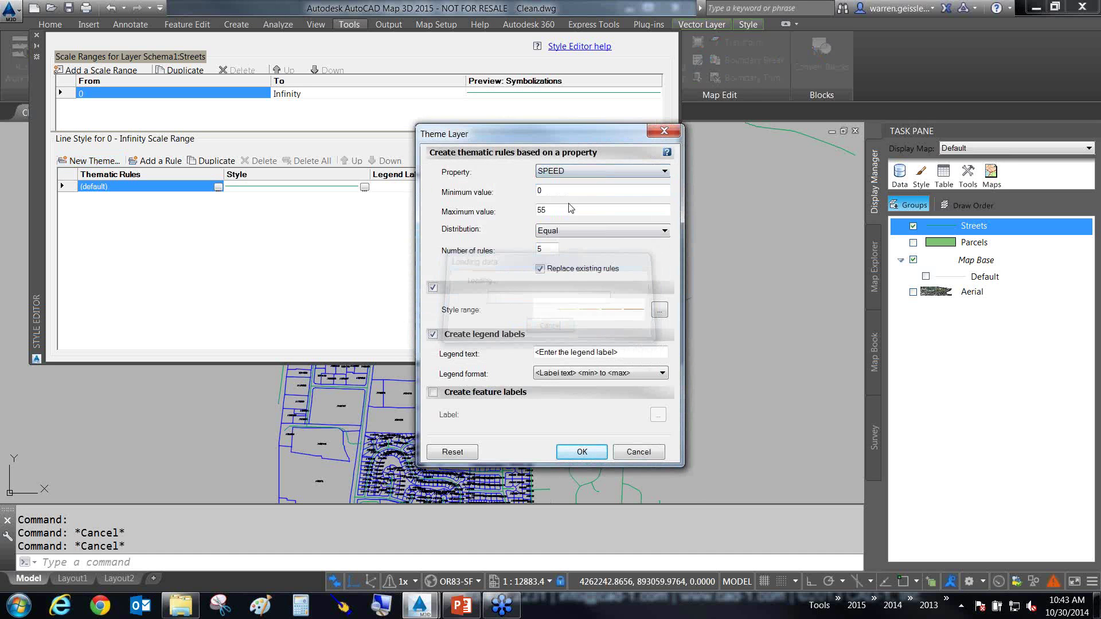
{"action": "left_click", "coordinate": [551, 231]}
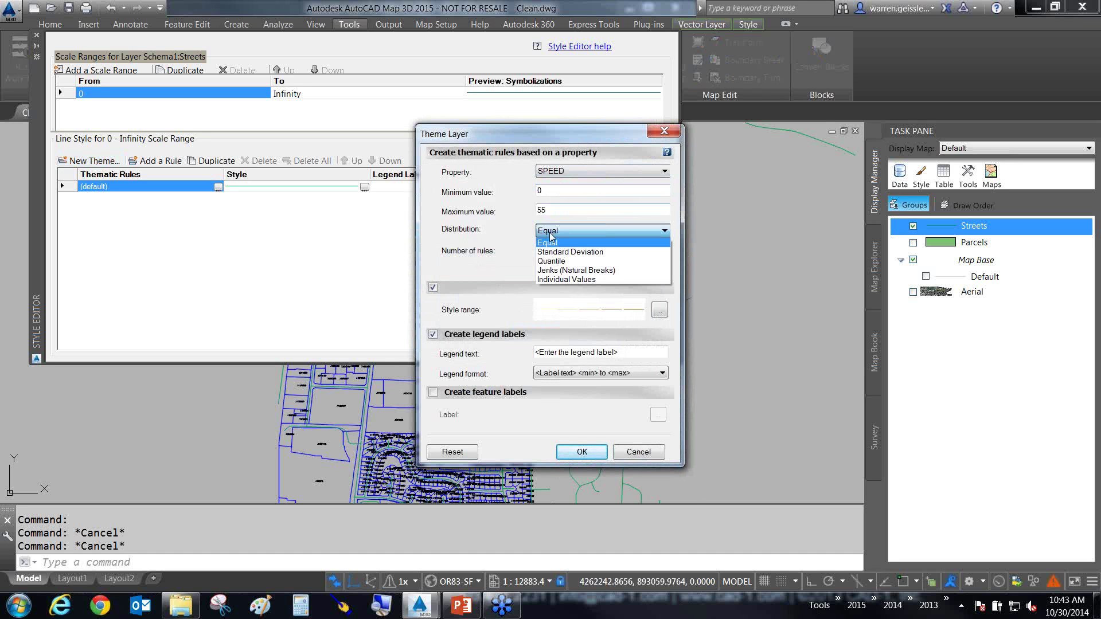
{"action": "left_click", "coordinate": [549, 279]}
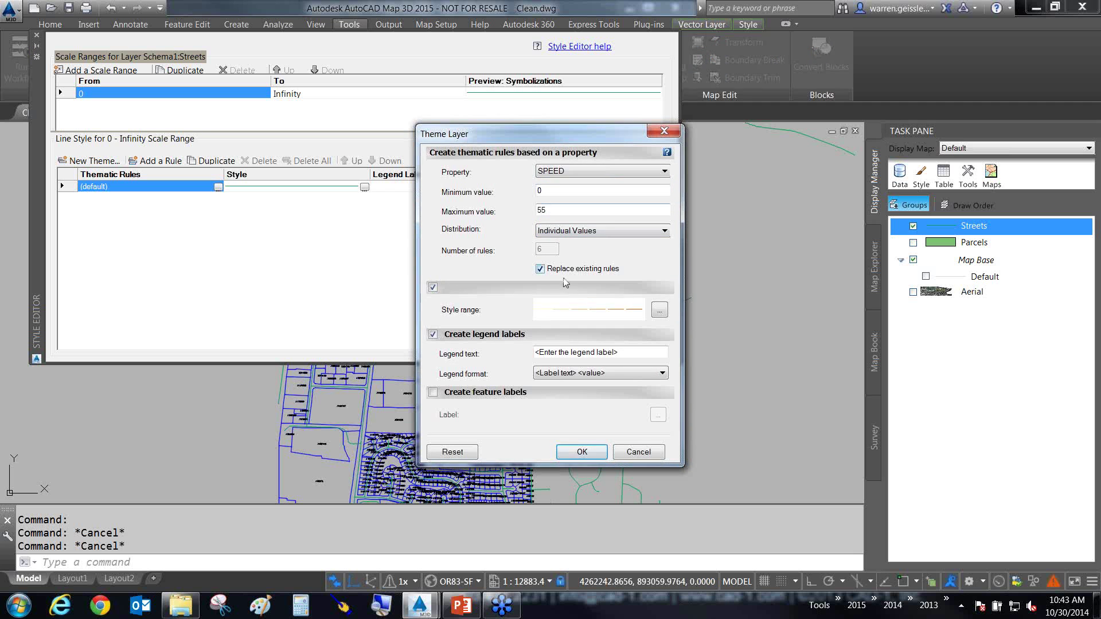
Step: Set the Streets theme's line colour range from bright green to red and its units to inches
{"action": "left_click", "coordinate": [660, 310]}
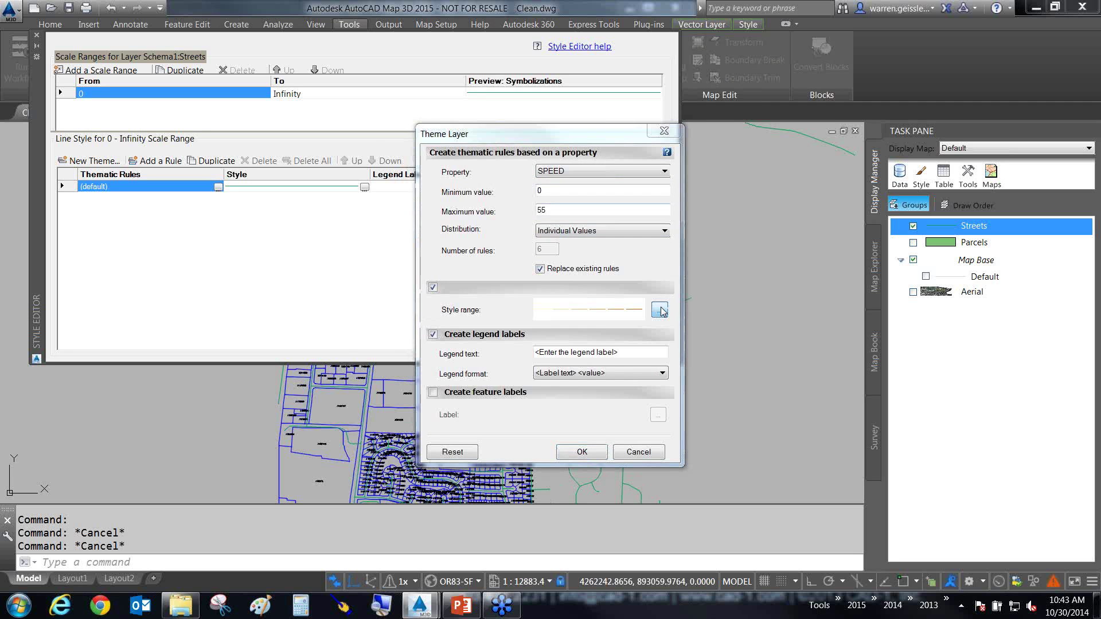
{"action": "left_click", "coordinate": [518, 277]}
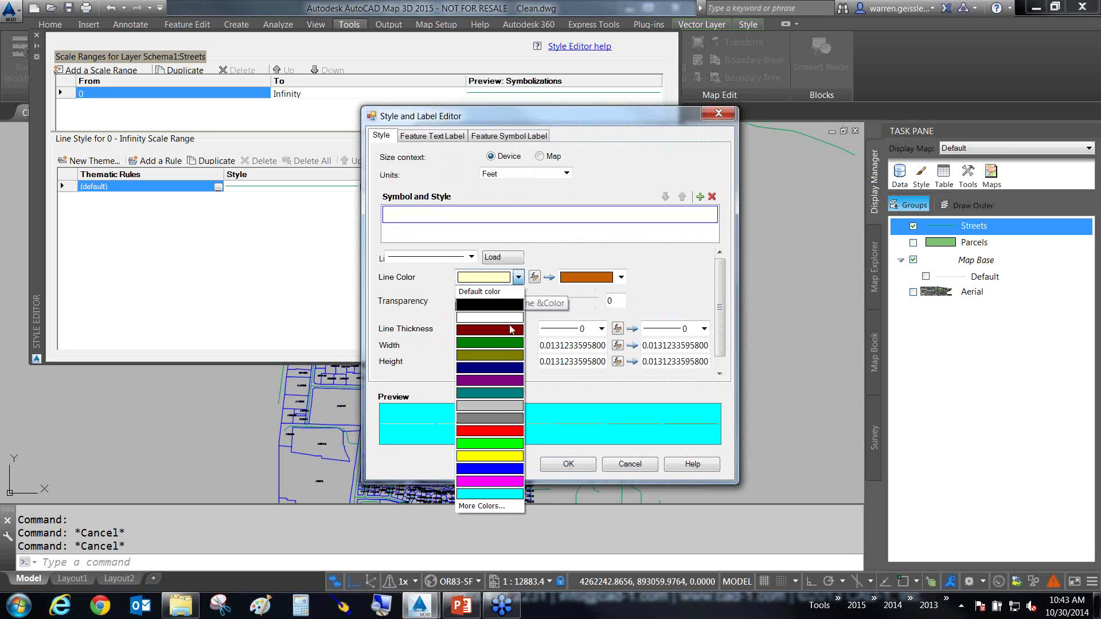
{"action": "left_click", "coordinate": [493, 442]}
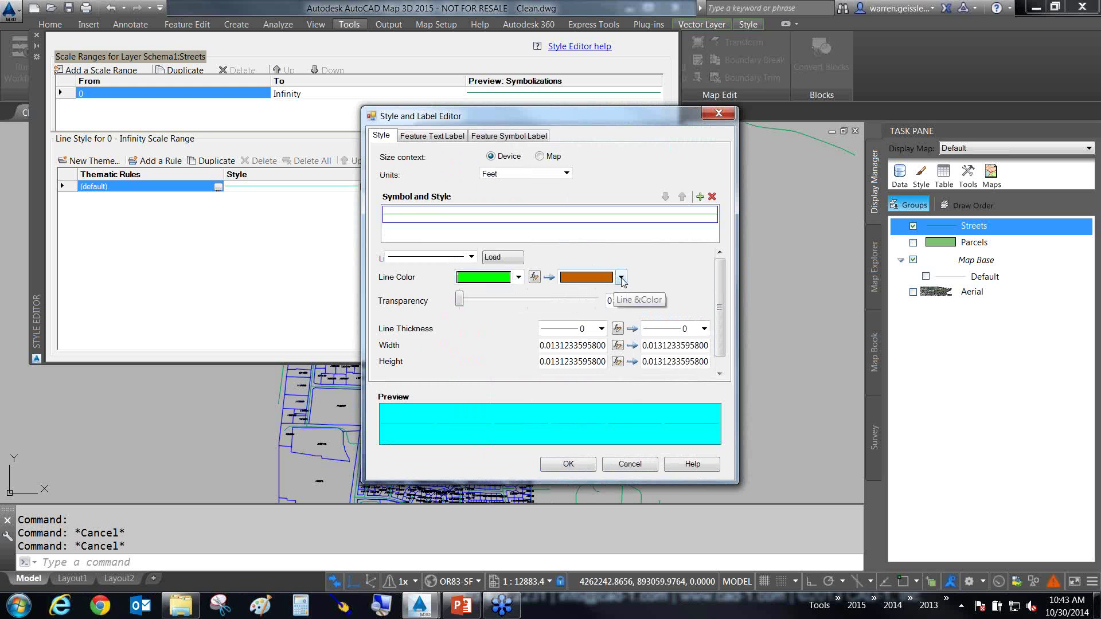
{"action": "left_click", "coordinate": [621, 278]}
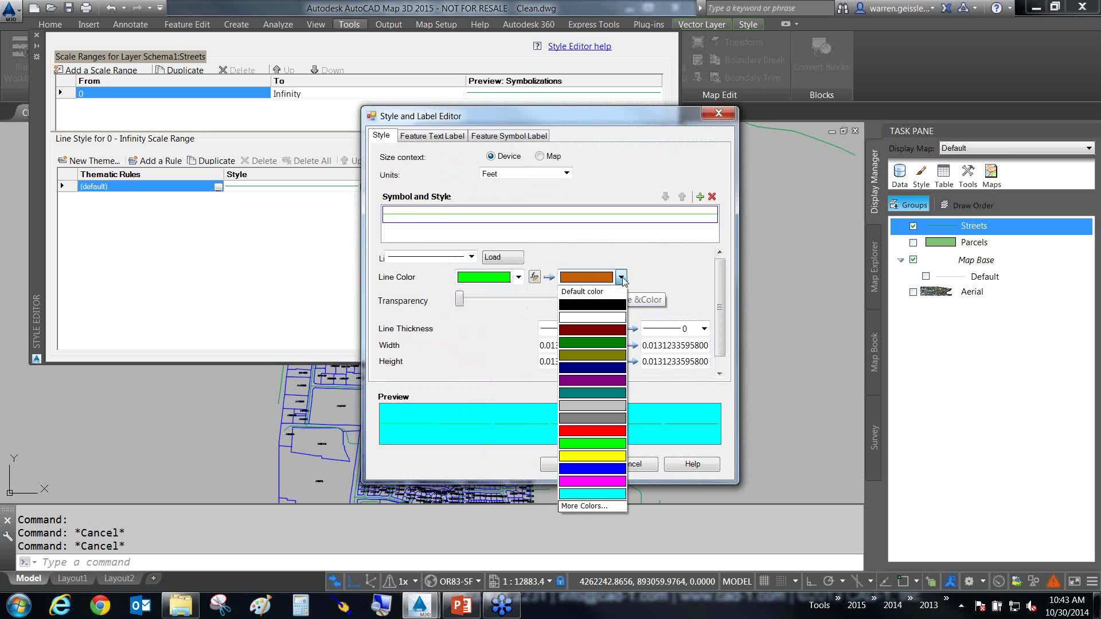
{"action": "left_click", "coordinate": [590, 432]}
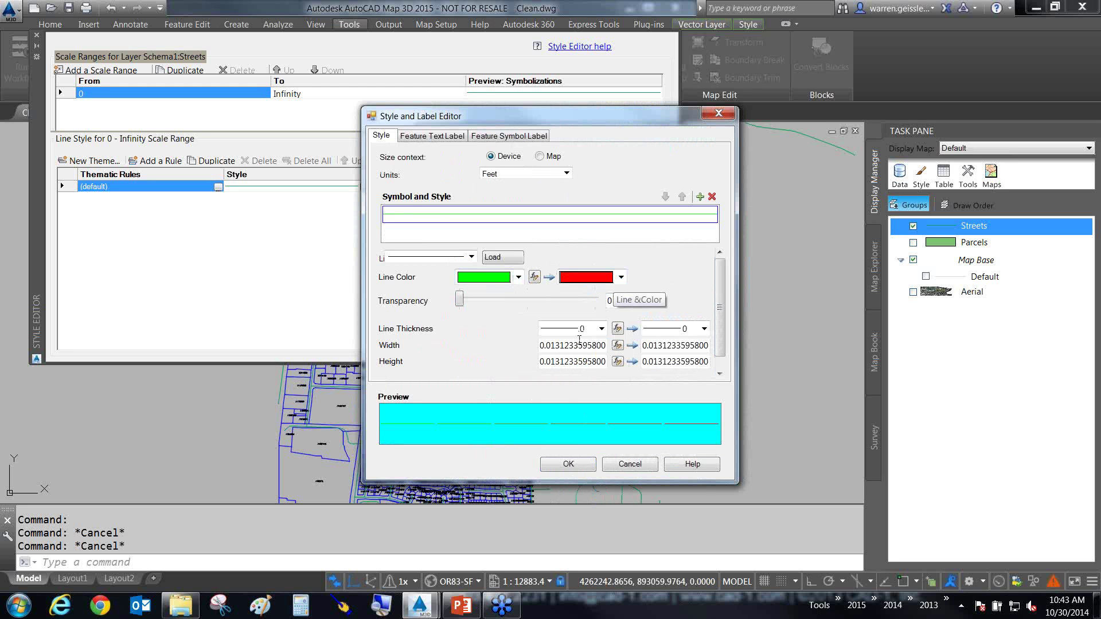
{"action": "left_click", "coordinate": [565, 174]}
{"action": "left_click", "coordinate": [505, 184]}
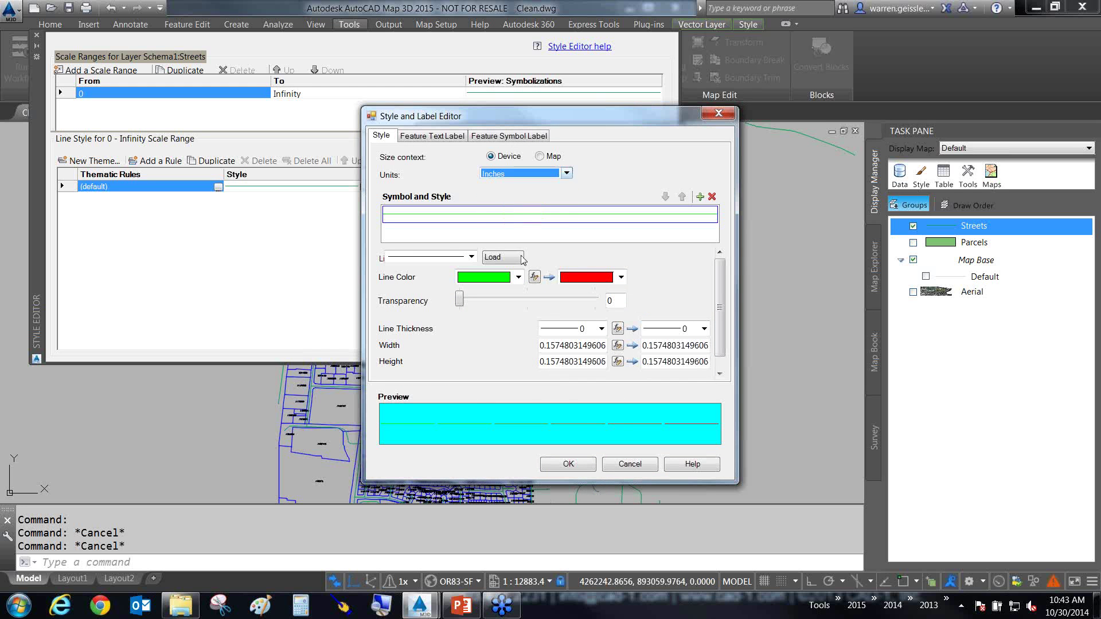
Step: Set the line thickness range from 0.5 to 2, apply the theme to the Streets layer and close the Style Editor
{"action": "left_click", "coordinate": [601, 328]}
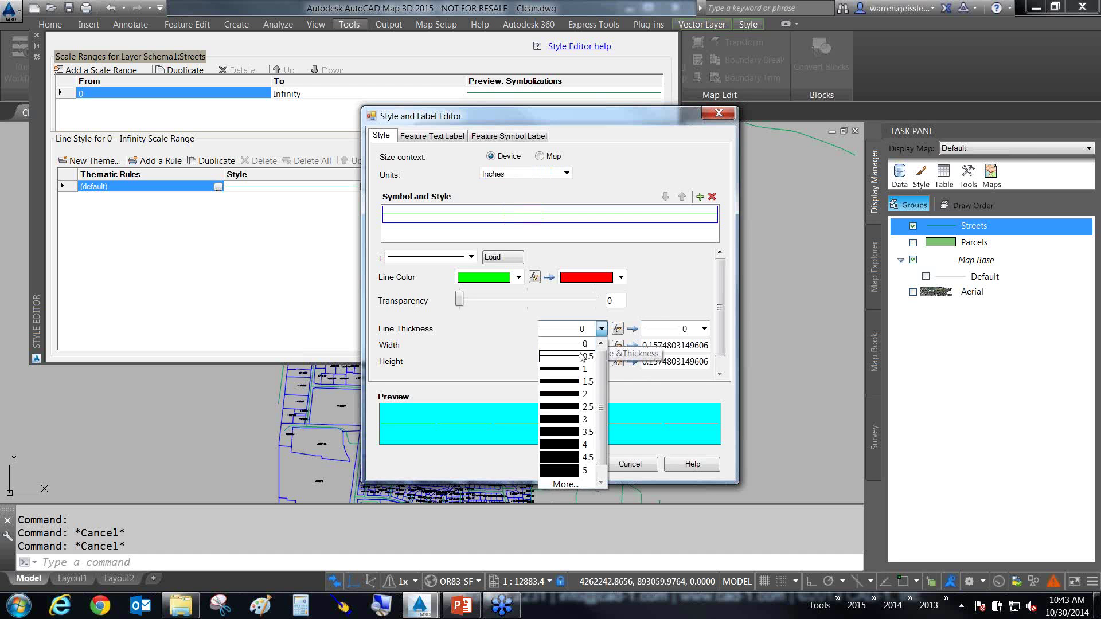
{"action": "left_click", "coordinate": [582, 357]}
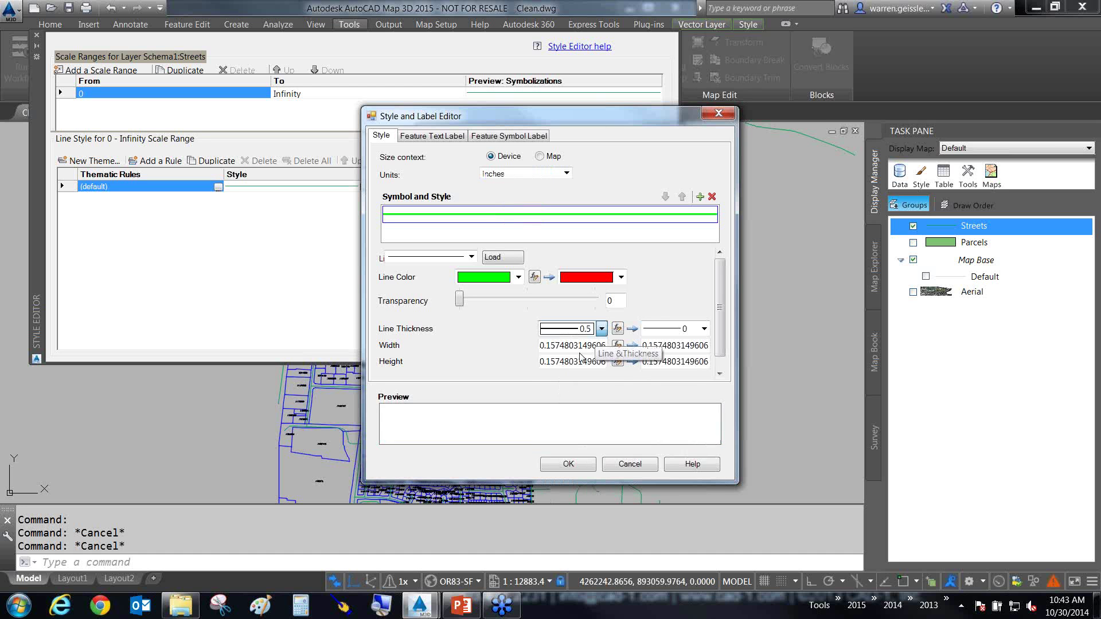
{"action": "left_click", "coordinate": [704, 329]}
{"action": "left_click", "coordinate": [668, 394]}
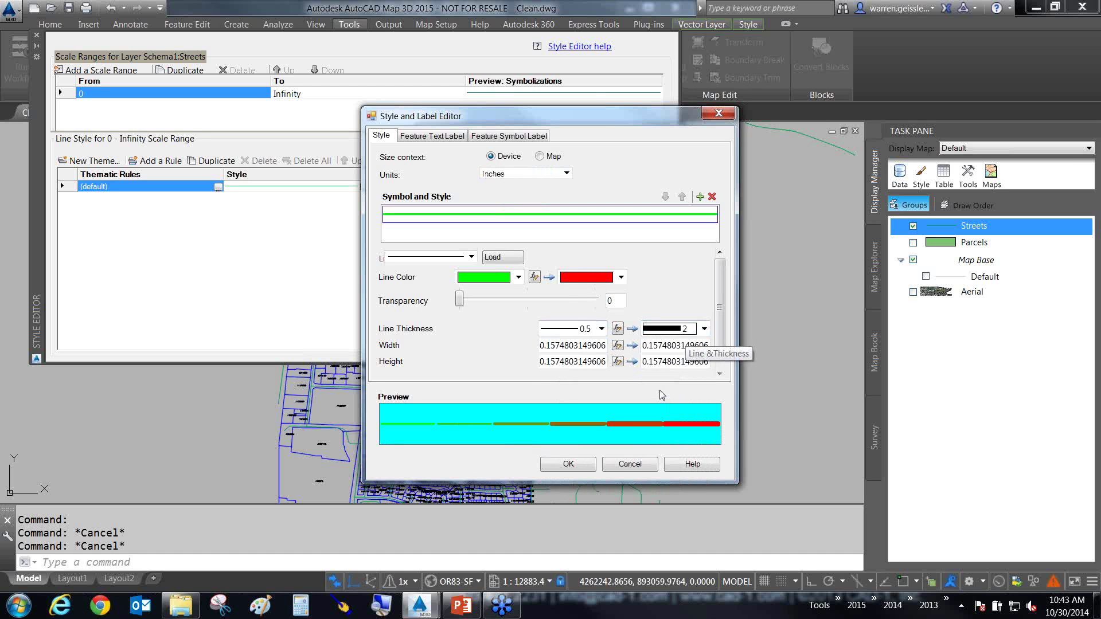
{"action": "left_click", "coordinate": [576, 464]}
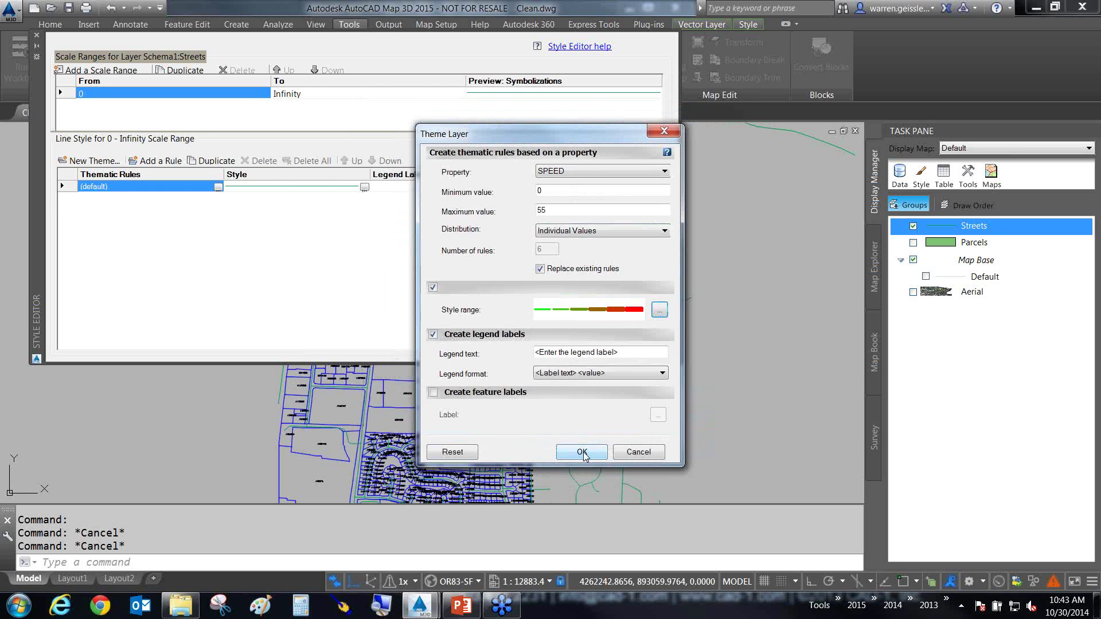
{"action": "left_click", "coordinate": [582, 452]}
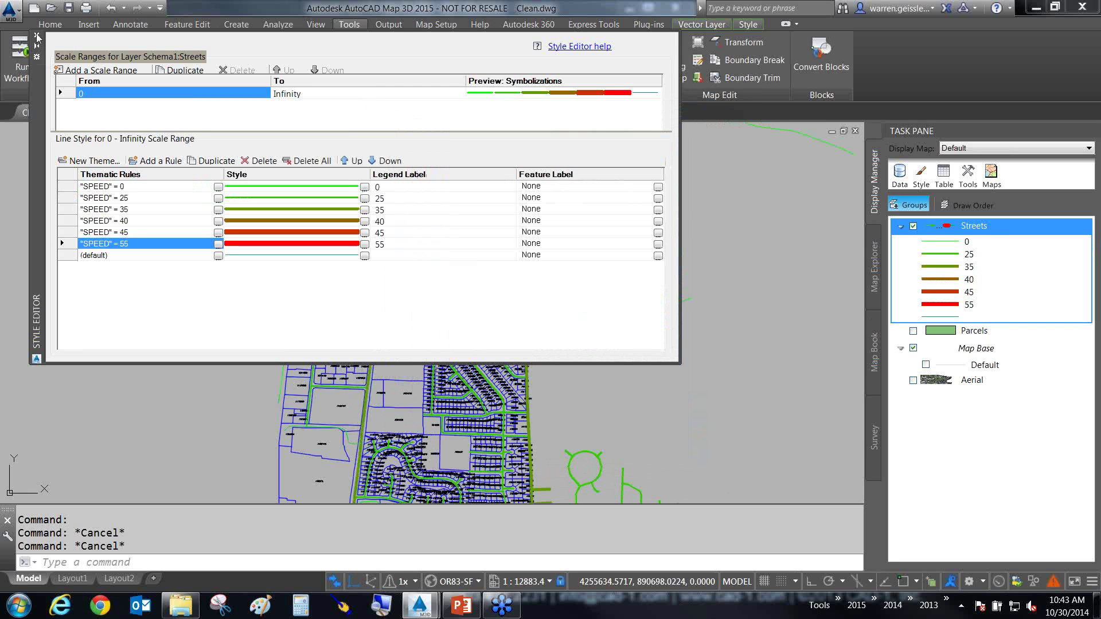
{"action": "left_click", "coordinate": [36, 36]}
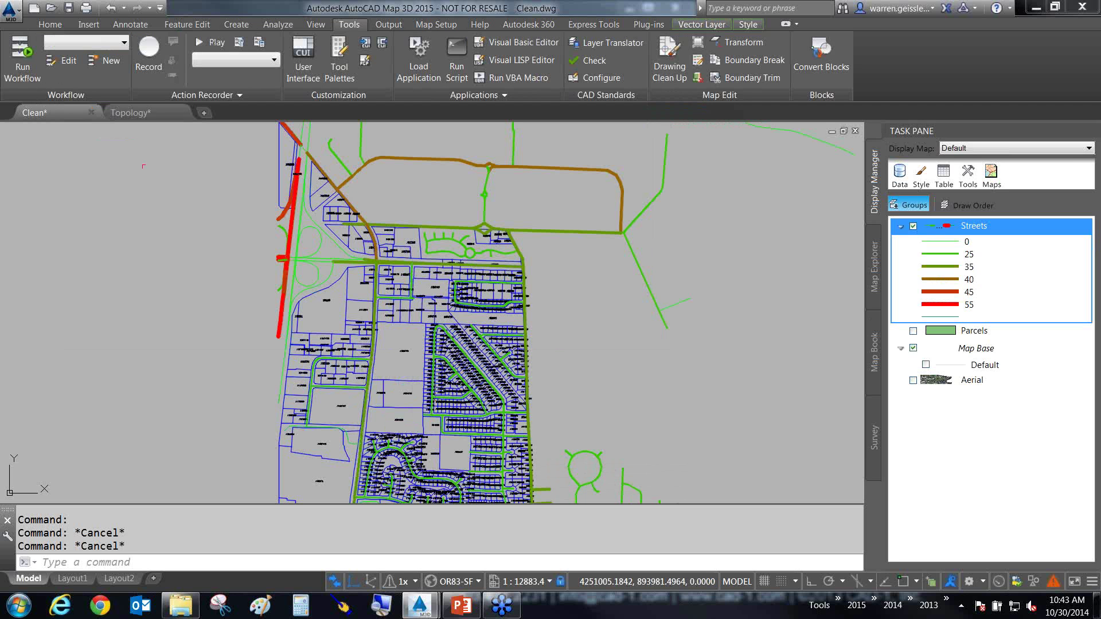
Step: Turn on the Parcels layer and start a new theme for it based on the FIREDIST property
{"action": "left_click", "coordinate": [914, 331]}
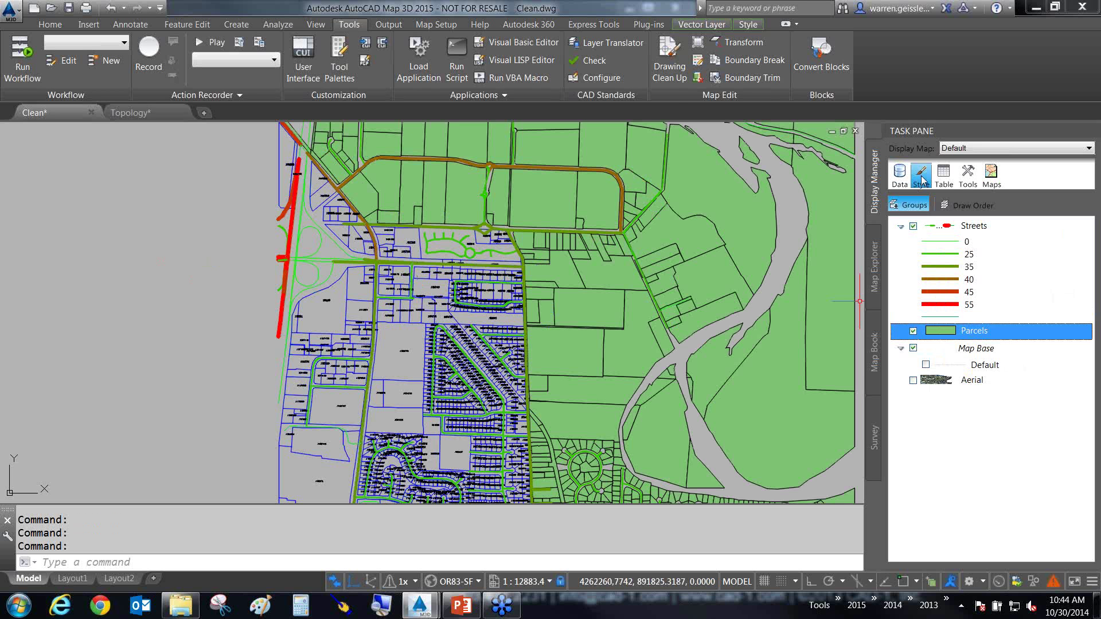
{"action": "left_click", "coordinate": [922, 180]}
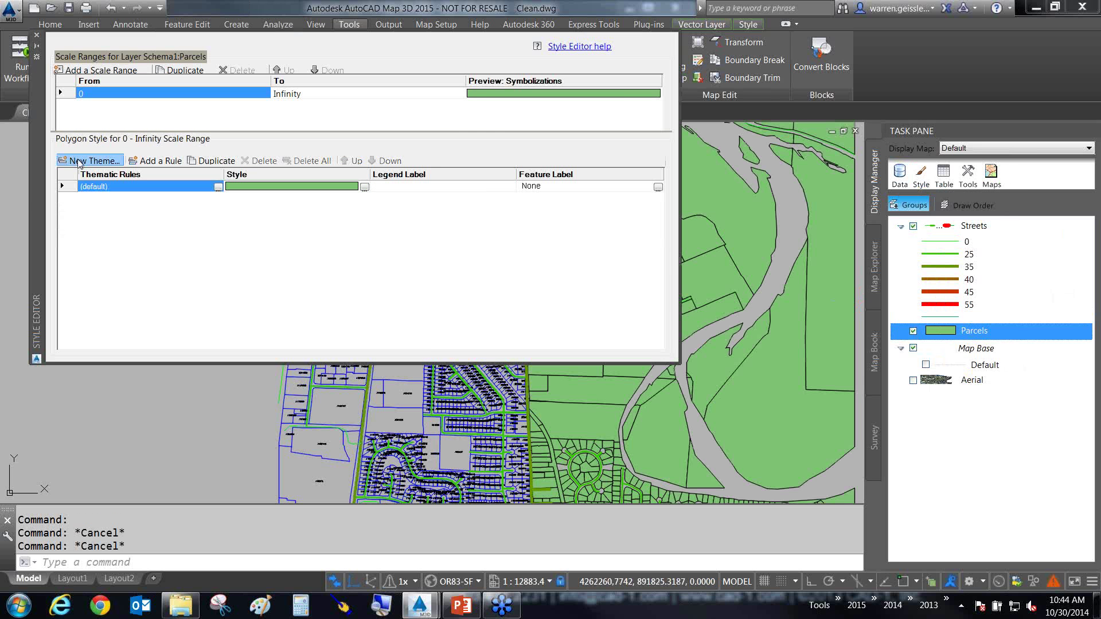
{"action": "left_click", "coordinate": [79, 162]}
{"action": "left_click", "coordinate": [603, 171]}
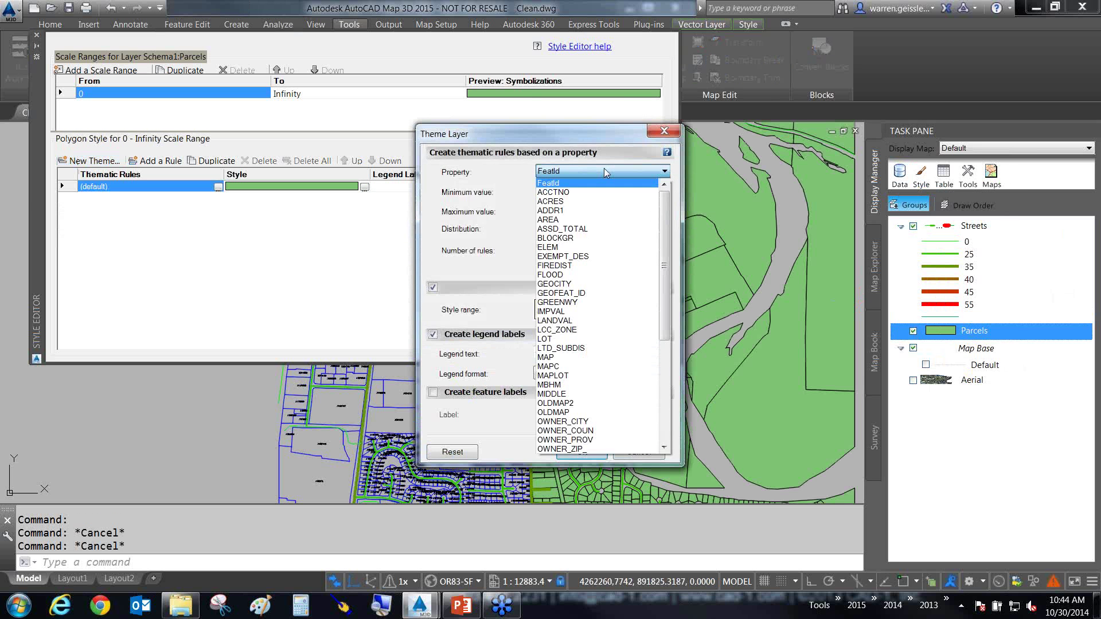
{"action": "left_click", "coordinate": [573, 266]}
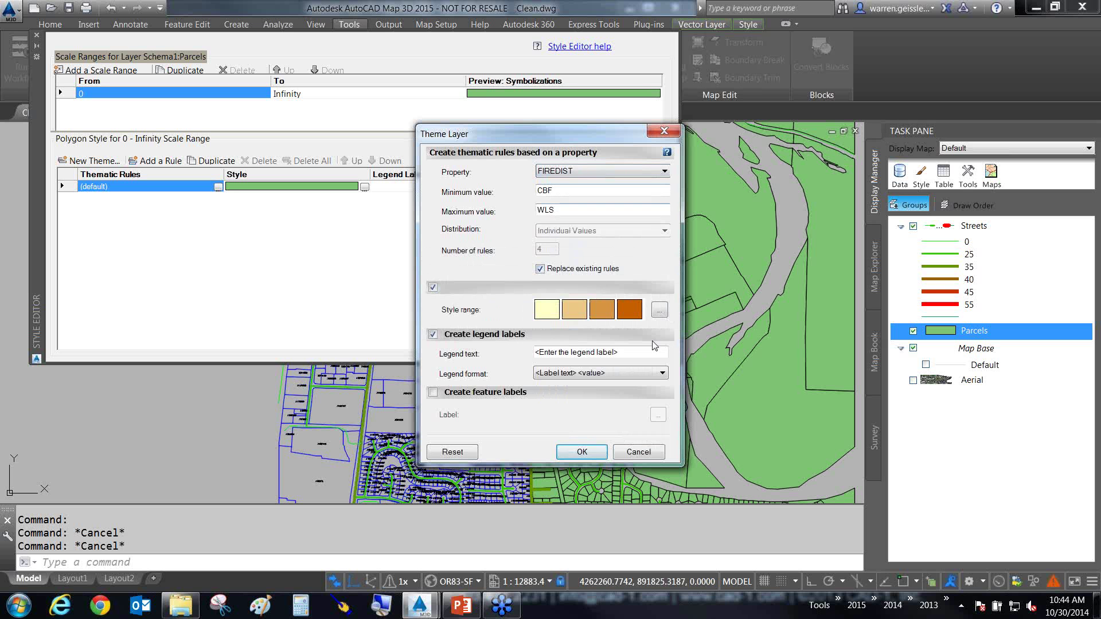
Step: Set the Parcels theme's fill colours to the Slope palette, apply the theme and close the Style Editor
{"action": "left_click", "coordinate": [660, 310]}
{"action": "left_click", "coordinate": [475, 239]}
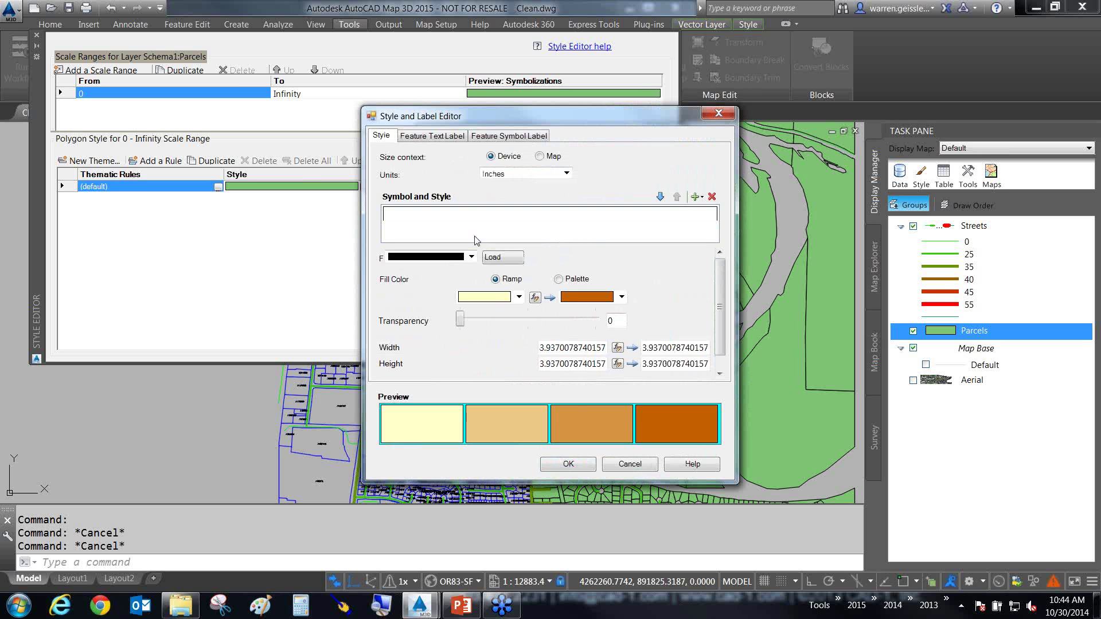
{"action": "left_click", "coordinate": [581, 284]}
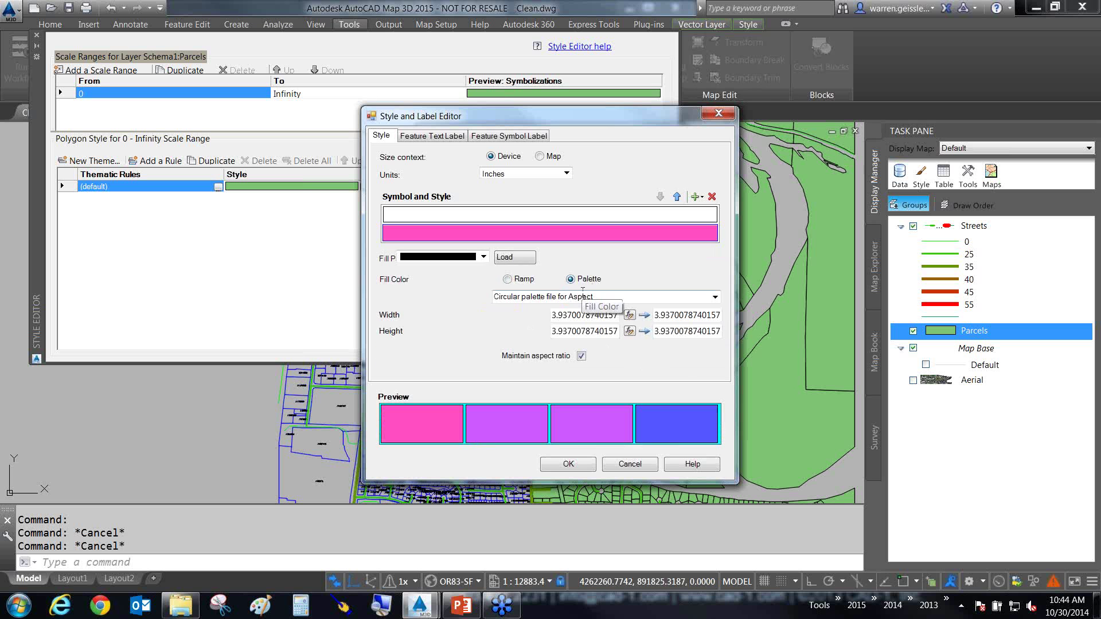
{"action": "left_click", "coordinate": [715, 297]}
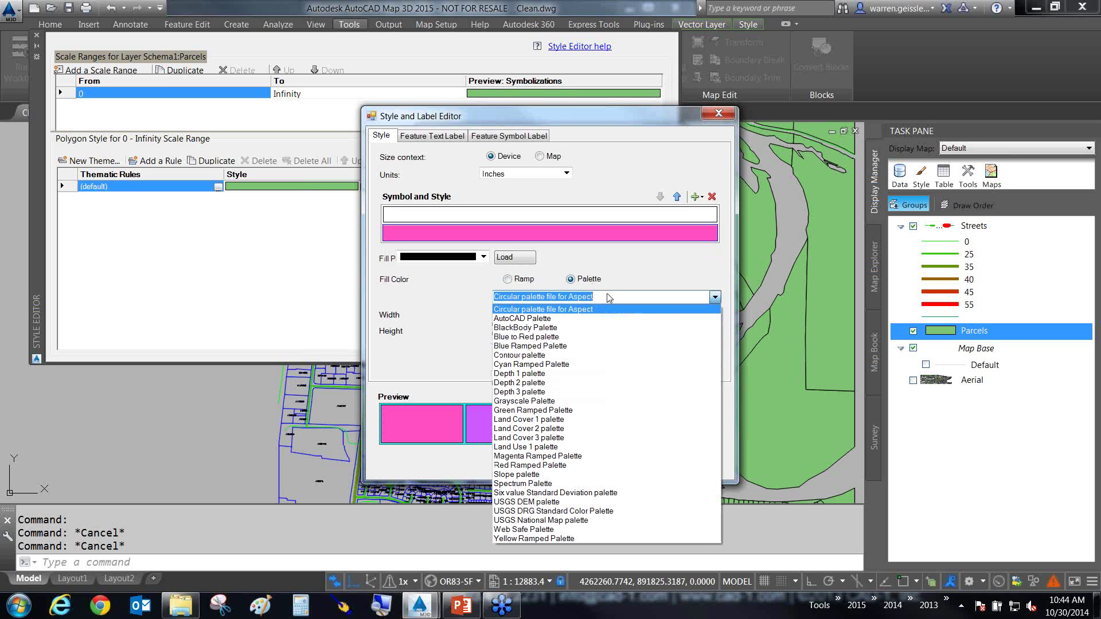
{"action": "left_click", "coordinate": [556, 325]}
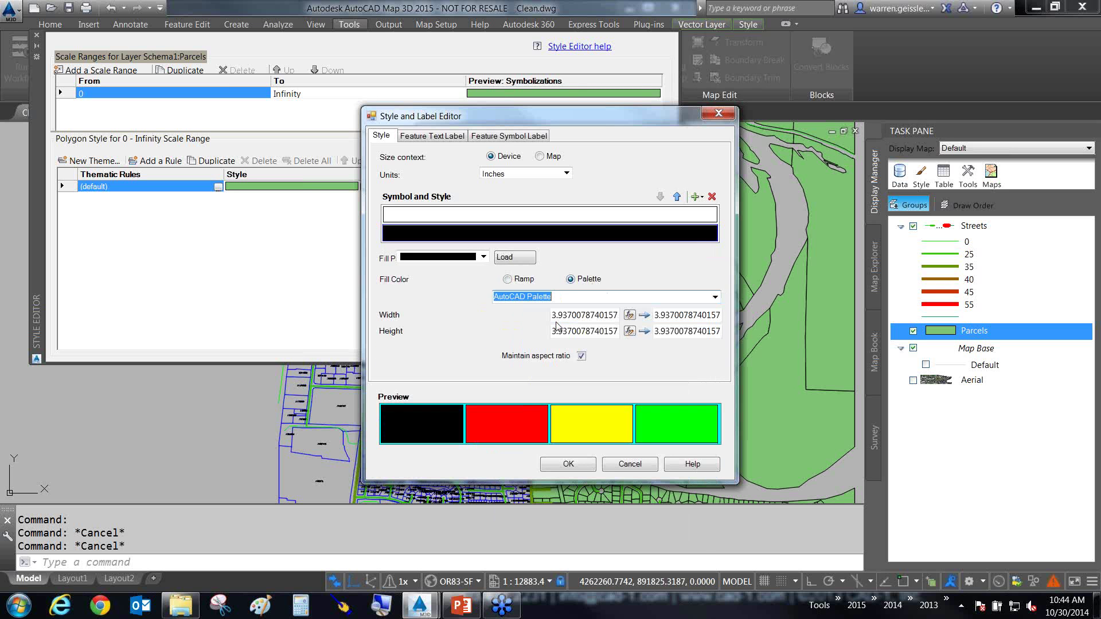
{"action": "key", "text": "Down"}
{"action": "key", "text": "Down"}
{"action": "key", "text": "Down"}
{"action": "key", "text": "Down"}
{"action": "key", "text": "Down"}
{"action": "key", "text": "Down"}
{"action": "key", "text": "Down"}
{"action": "key", "text": "Down"}
{"action": "key", "text": "Down"}
{"action": "key", "text": "Down"}
{"action": "key", "text": "Down"}
{"action": "key", "text": "Down"}
{"action": "key", "text": "Down"}
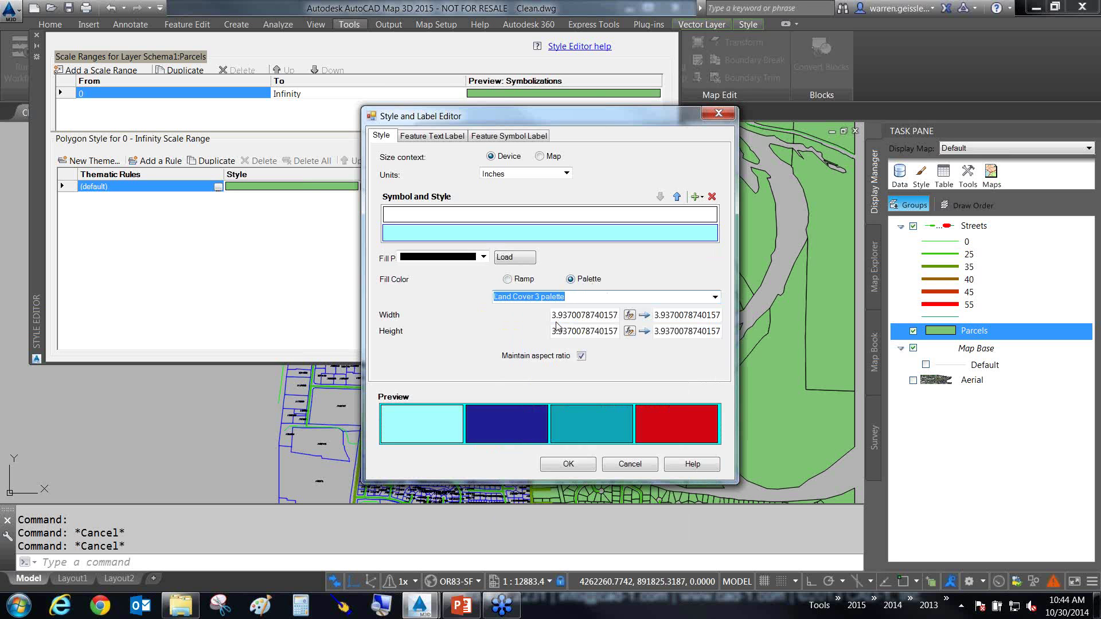
{"action": "key", "text": "Down"}
{"action": "key", "text": "Down"}
{"action": "key", "text": "Down"}
{"action": "key", "text": "Down"}
{"action": "key", "text": "Down"}
{"action": "key", "text": "Down"}
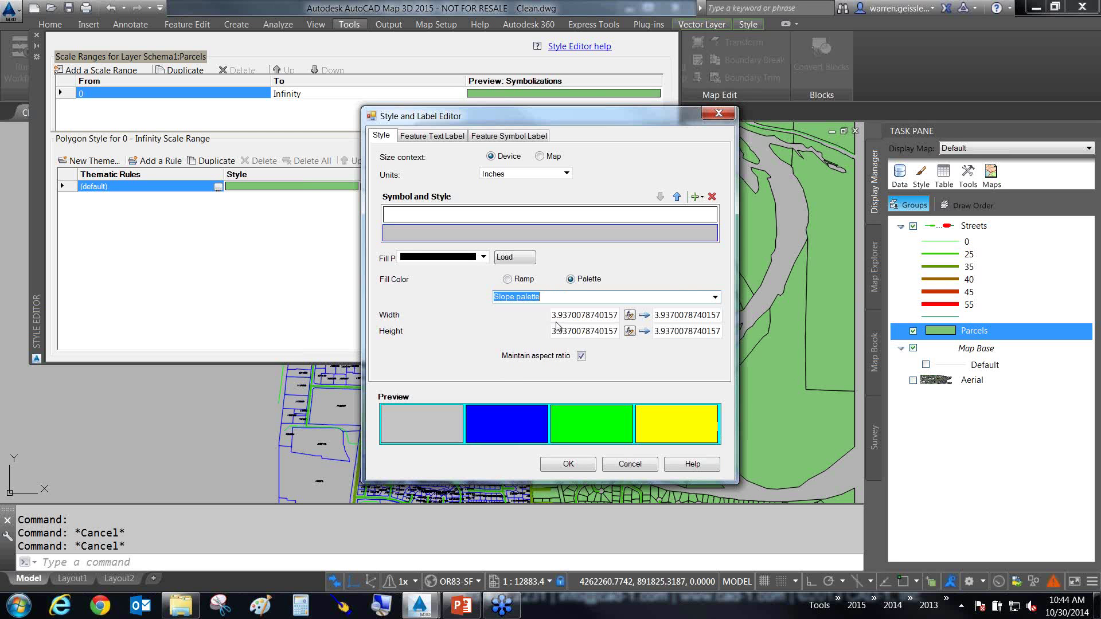
{"action": "left_click", "coordinate": [578, 466]}
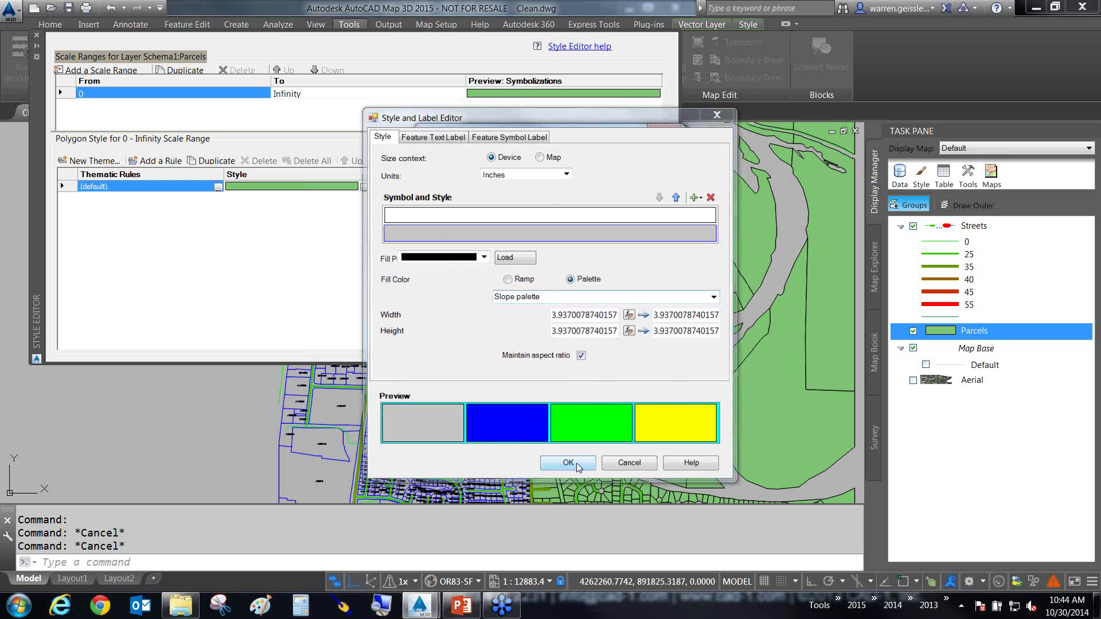
{"action": "left_click", "coordinate": [580, 453]}
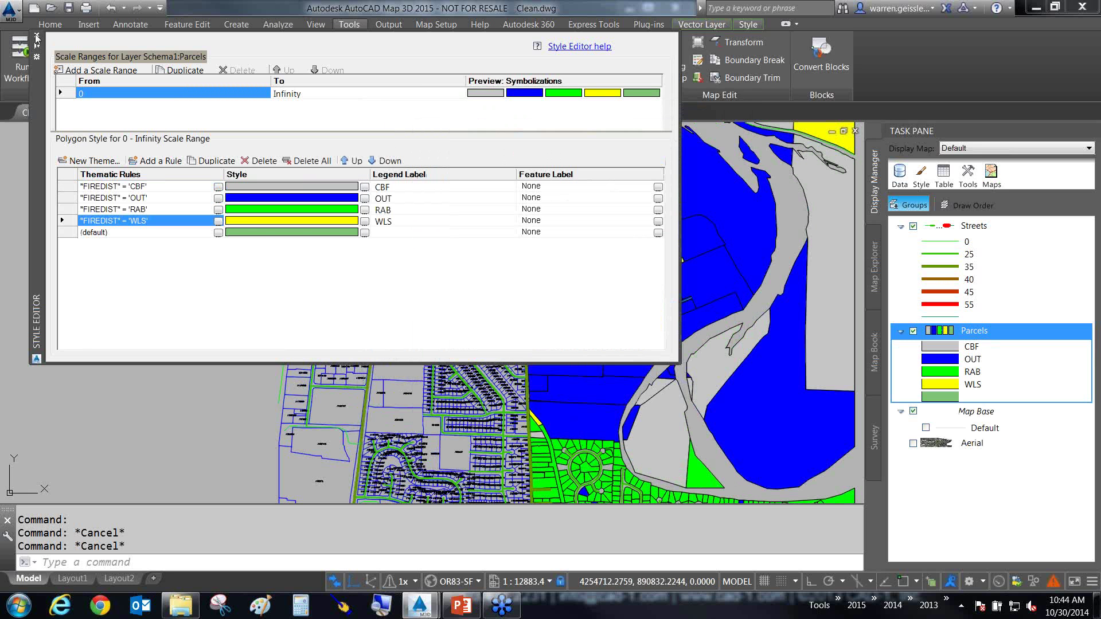
{"action": "left_click", "coordinate": [36, 38]}
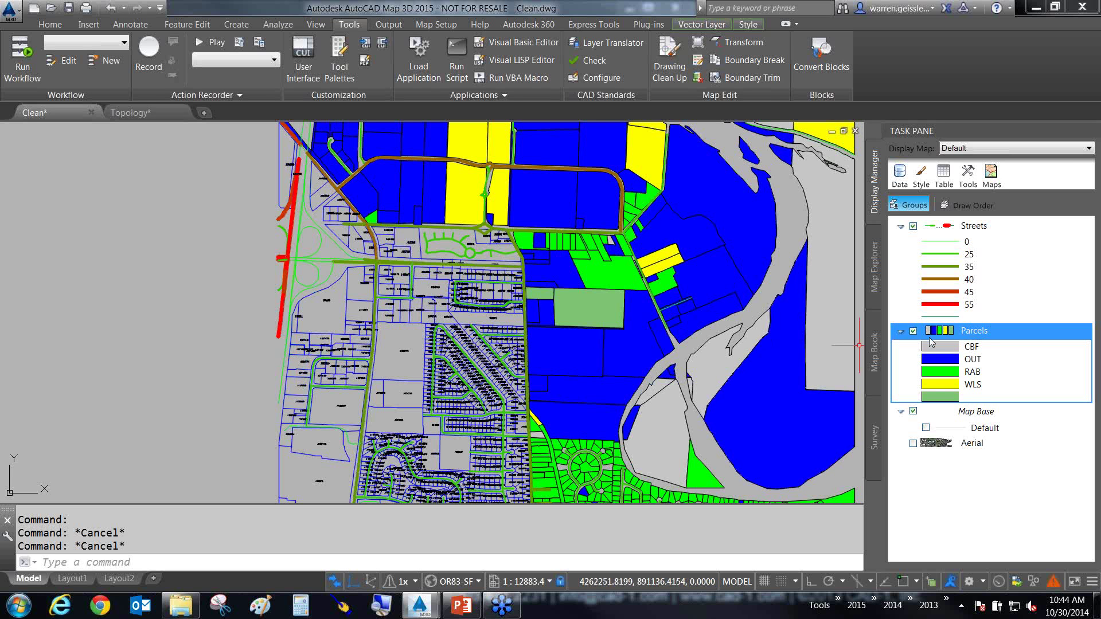
Step: Switch to the Topology drawing and add Streets.sdf and Parcels.sdf from the MAP-WHY folder as map layers
{"action": "mouse_move", "coordinate": [917, 356]}
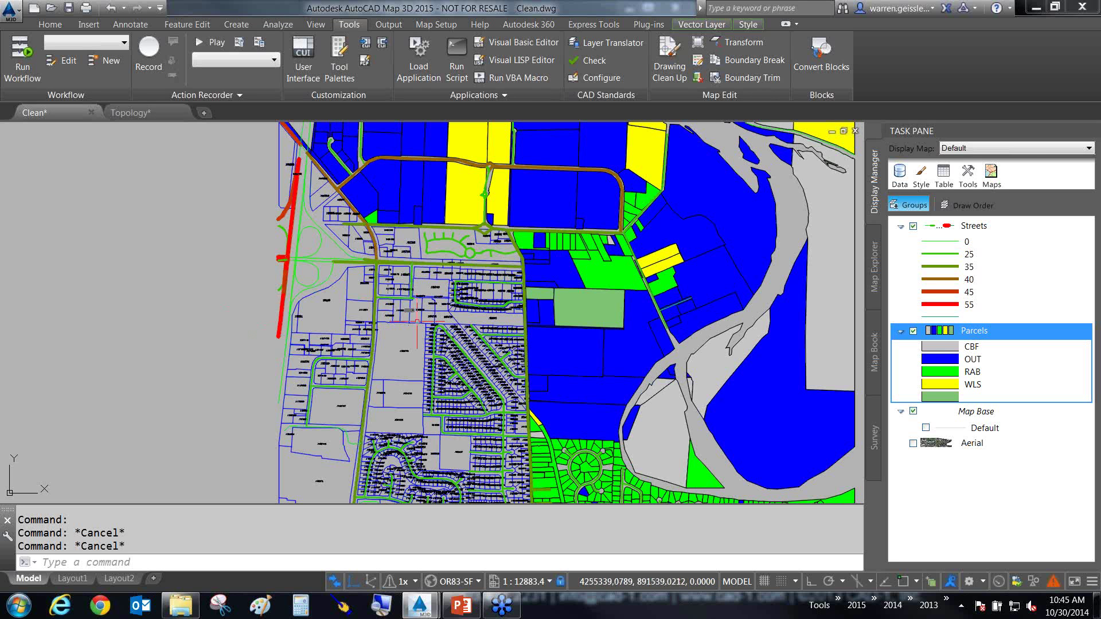
{"action": "left_click", "coordinate": [141, 114]}
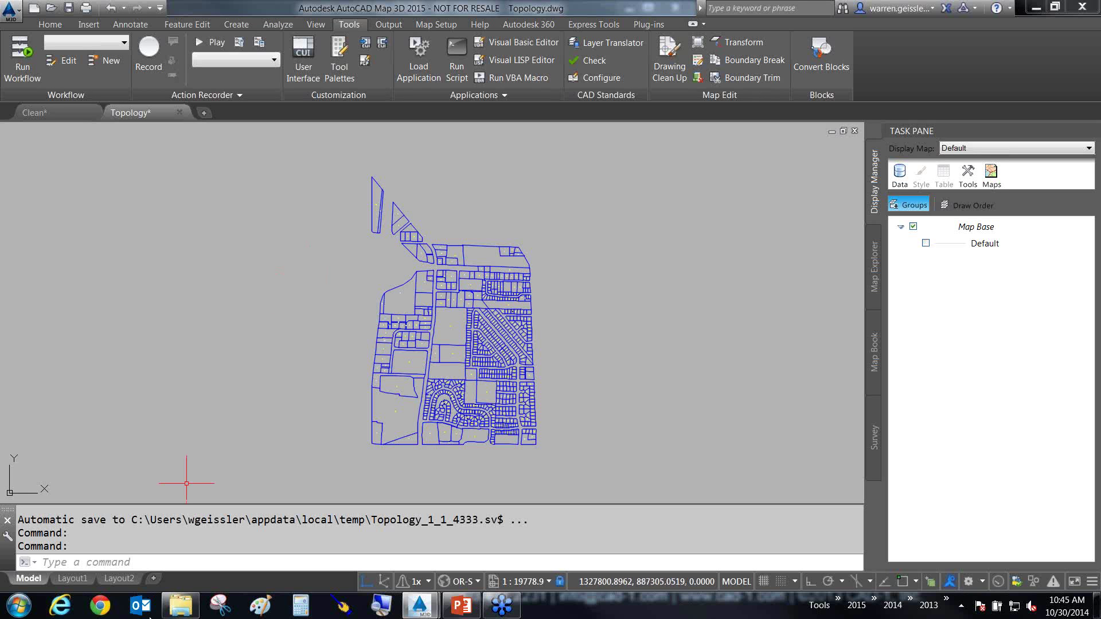
{"action": "left_click", "coordinate": [180, 606]}
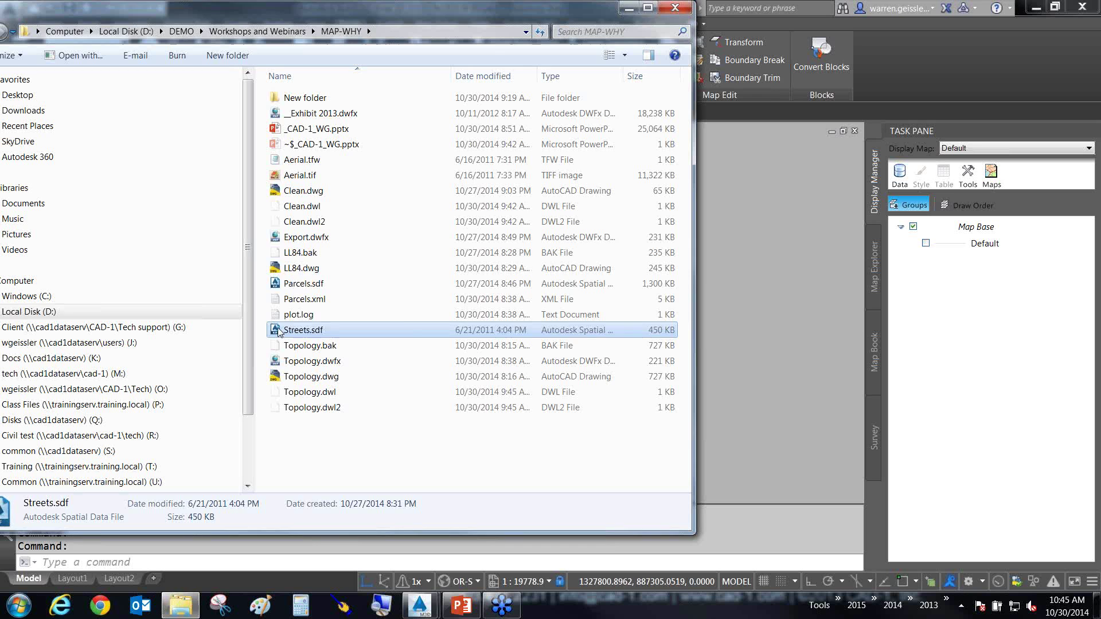
{"action": "left_click_drag", "start_coordinate": [304, 330], "coordinate": [769, 338]}
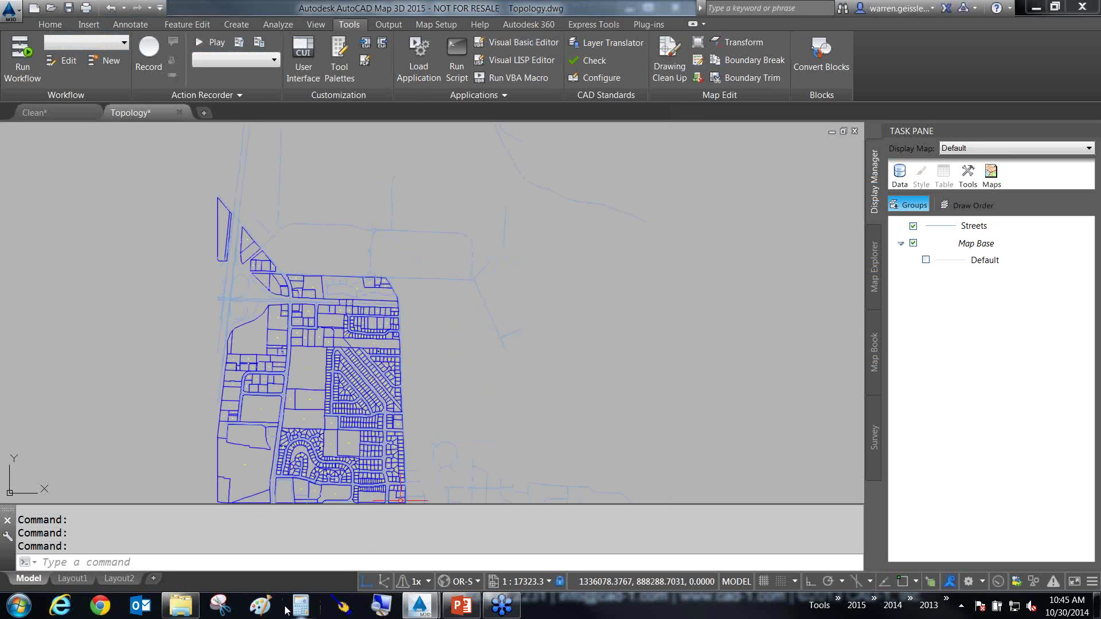
{"action": "left_click", "coordinate": [180, 607]}
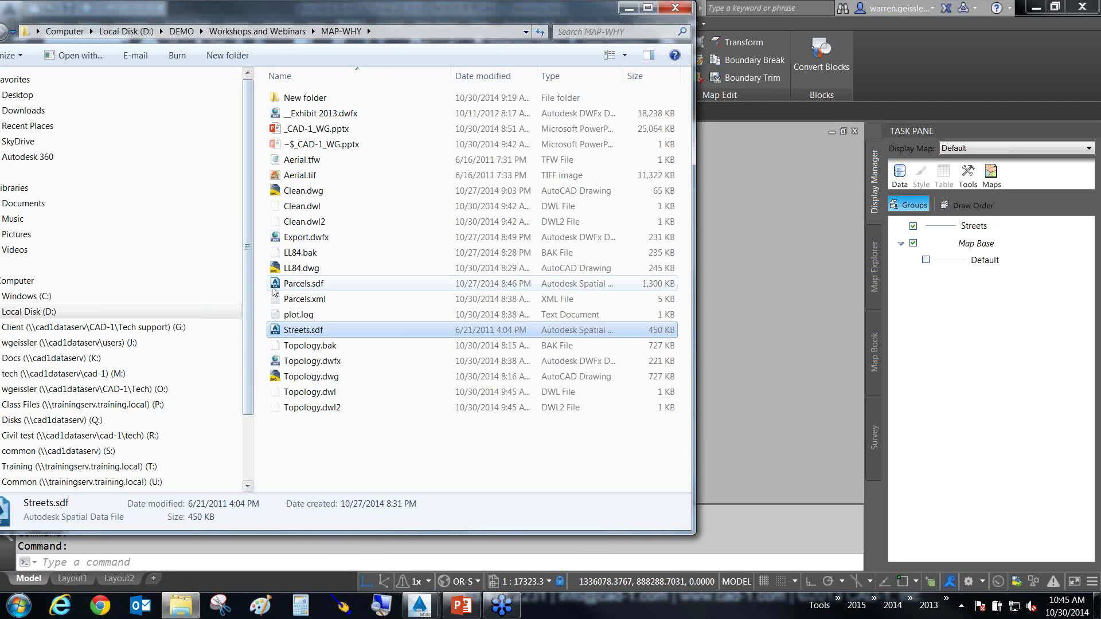
{"action": "mouse_move", "coordinate": [303, 283]}
{"action": "left_mouse_down"}
{"action": "mouse_move", "coordinate": [768, 294]}
{"action": "mouse_move", "coordinate": [760, 302]}
{"action": "left_mouse_up"}
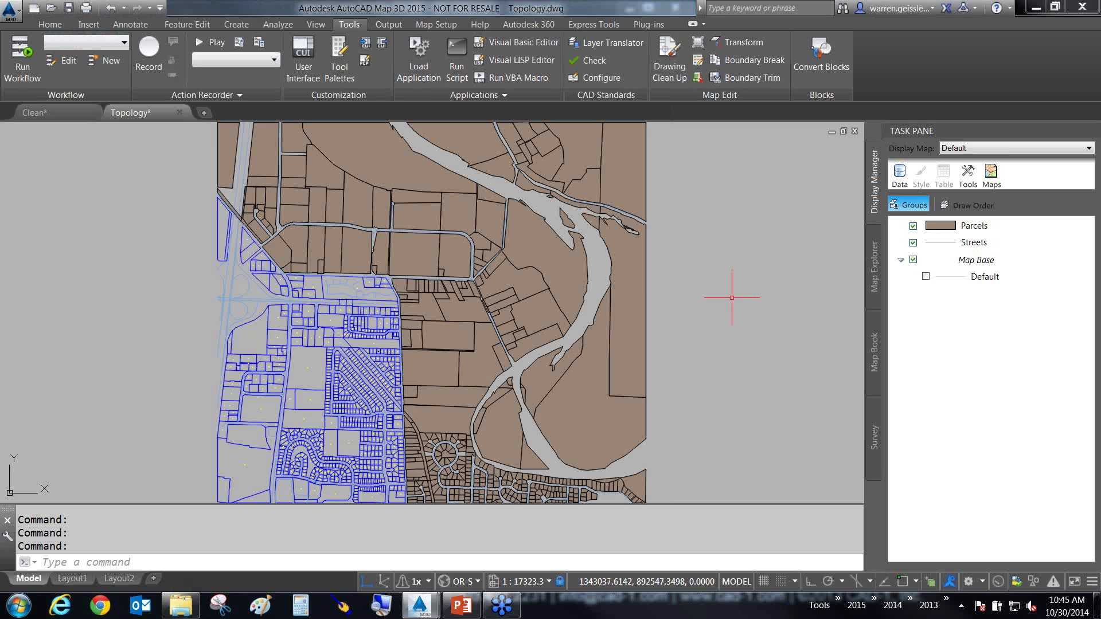
Step: Examine the Taxlots linework up close by selecting two boundary lines of one lot, and clear the selection
{"action": "mouse_move", "coordinate": [730, 299]}
{"action": "middle_mouse_down"}
{"action": "mouse_move", "coordinate": [799, 272]}
{"action": "mouse_move", "coordinate": [837, 286]}
{"action": "middle_mouse_up"}
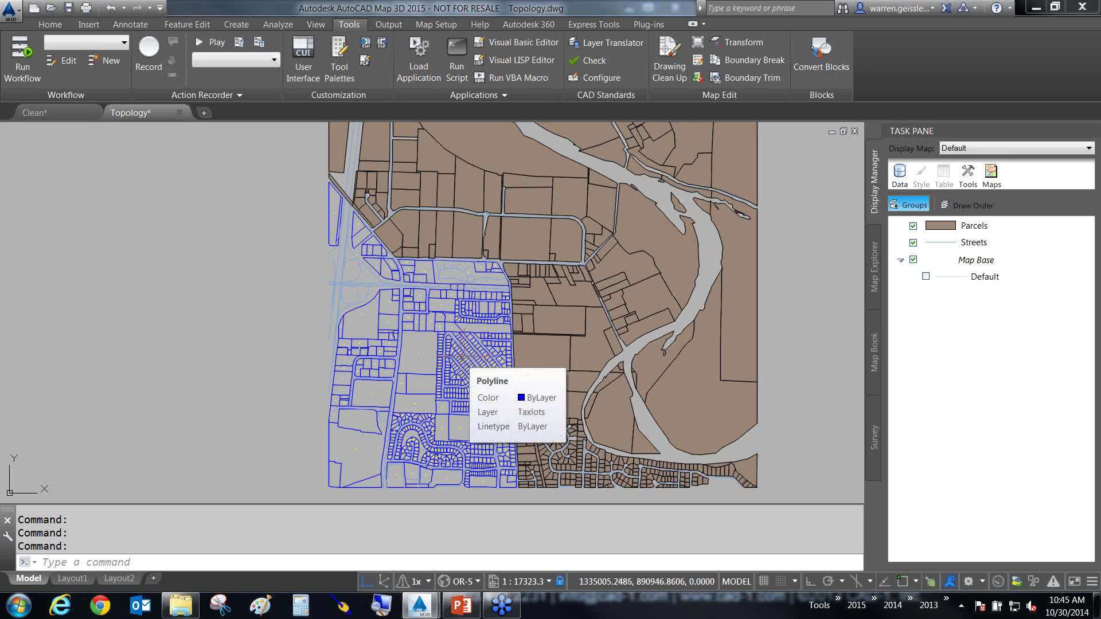
{"action": "mouse_move", "coordinate": [589, 293]}
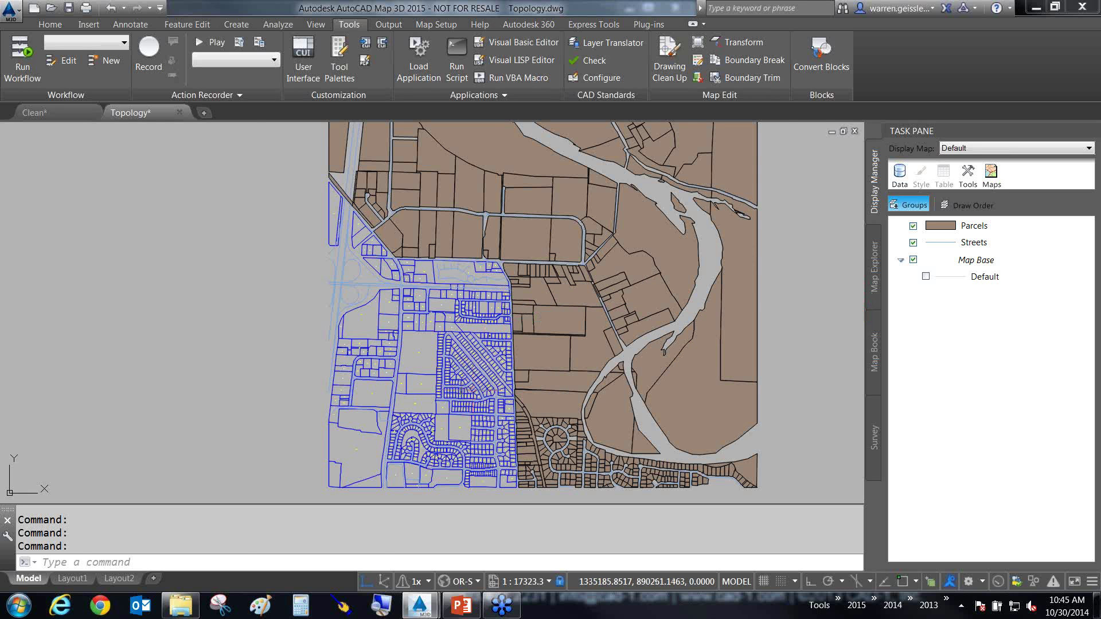
{"action": "scroll", "coordinate": [467, 390], "scroll_direction": "up", "scroll_amount": 12}
{"action": "left_click", "coordinate": [466, 363]}
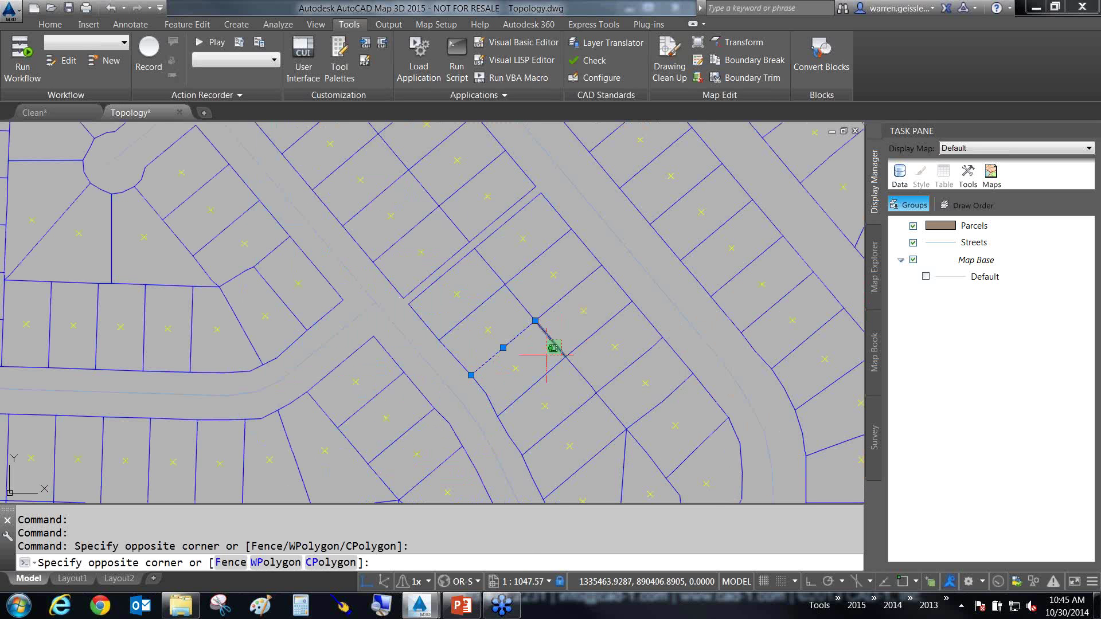
{"action": "left_click", "coordinate": [549, 364]}
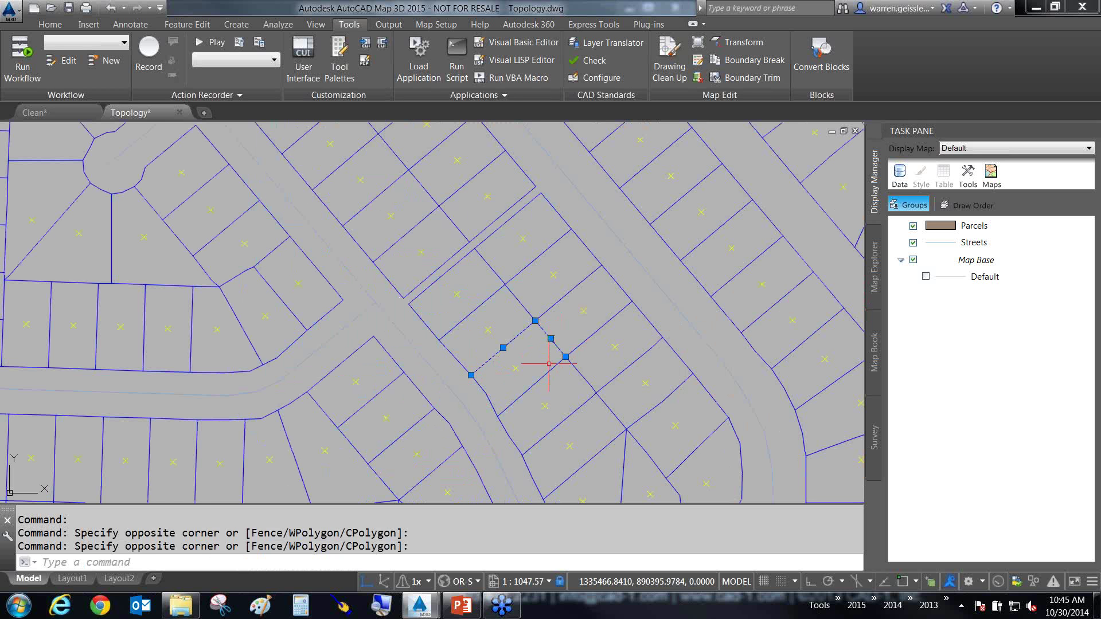
{"action": "key", "text": "Escape"}
{"action": "scroll", "coordinate": [542, 360], "scroll_direction": "down", "scroll_amount": 2}
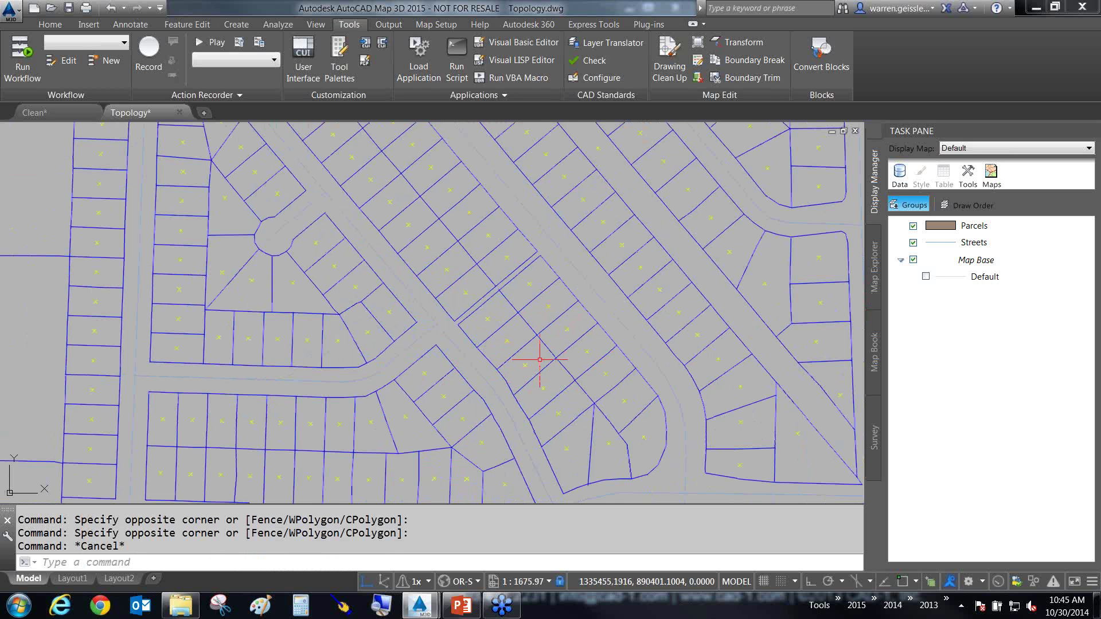
{"action": "scroll", "coordinate": [539, 359], "scroll_direction": "down", "scroll_amount": 10}
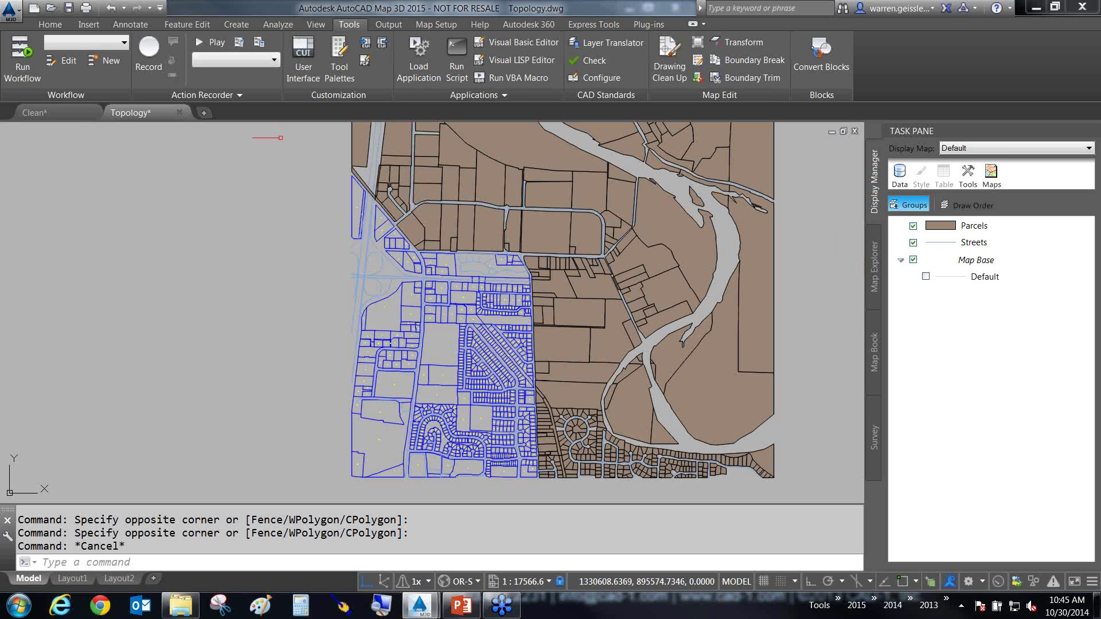
Step: Export the drawing's Parcels polygon topology to SDF, appending it to the existing Parcels.sdf file
{"action": "middle_click_drag", "start_coordinate": [369, 207], "coordinate": [376, 259]}
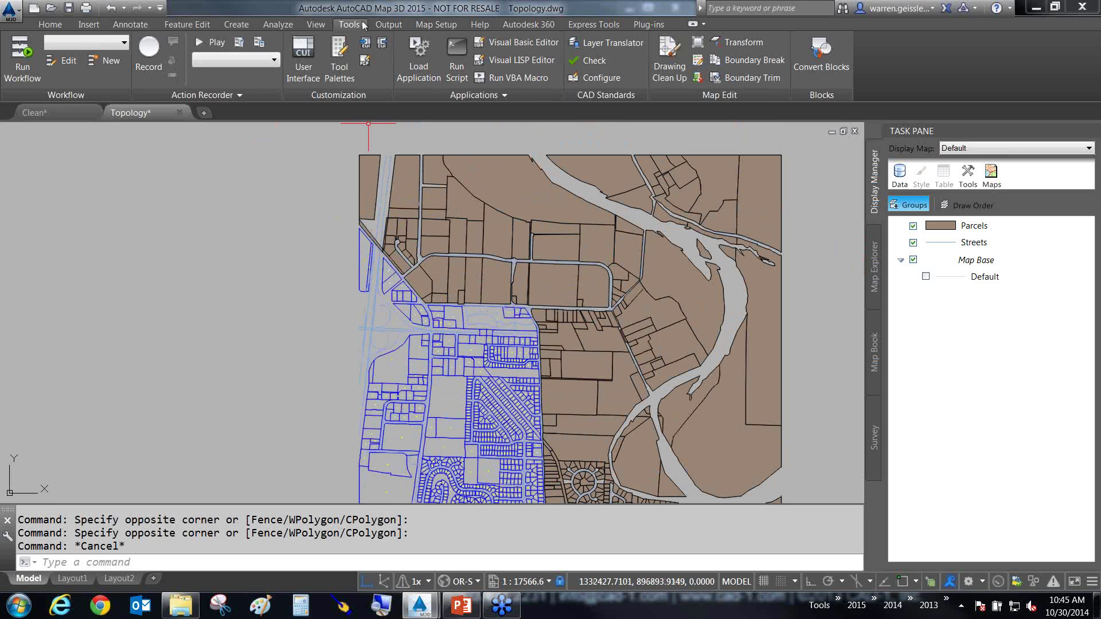
{"action": "left_click", "coordinate": [387, 24]}
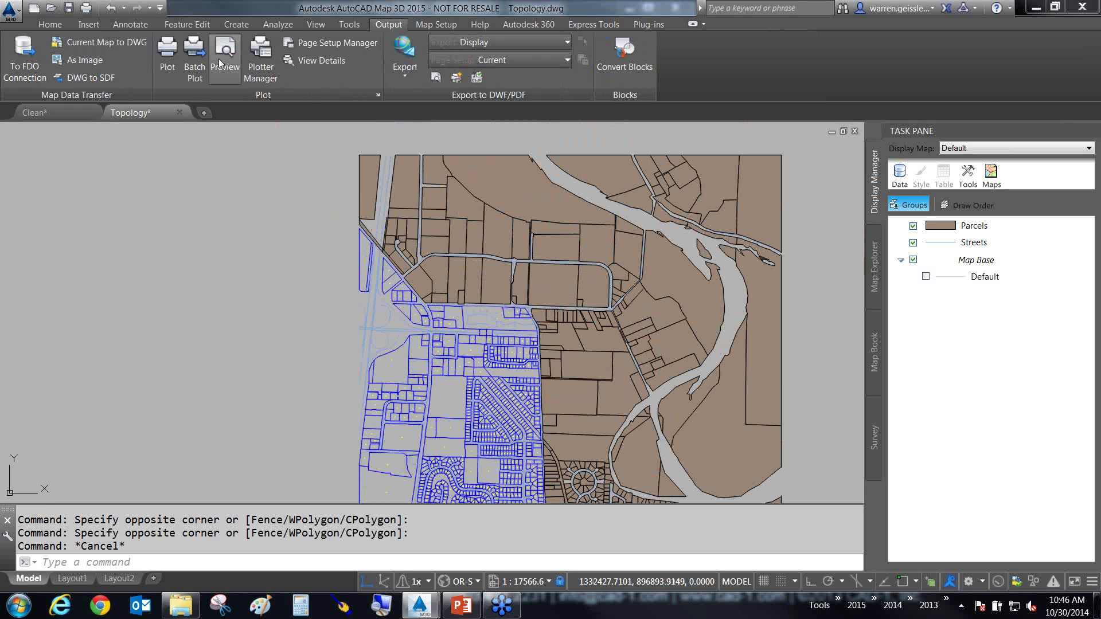
{"action": "left_click", "coordinate": [94, 80]}
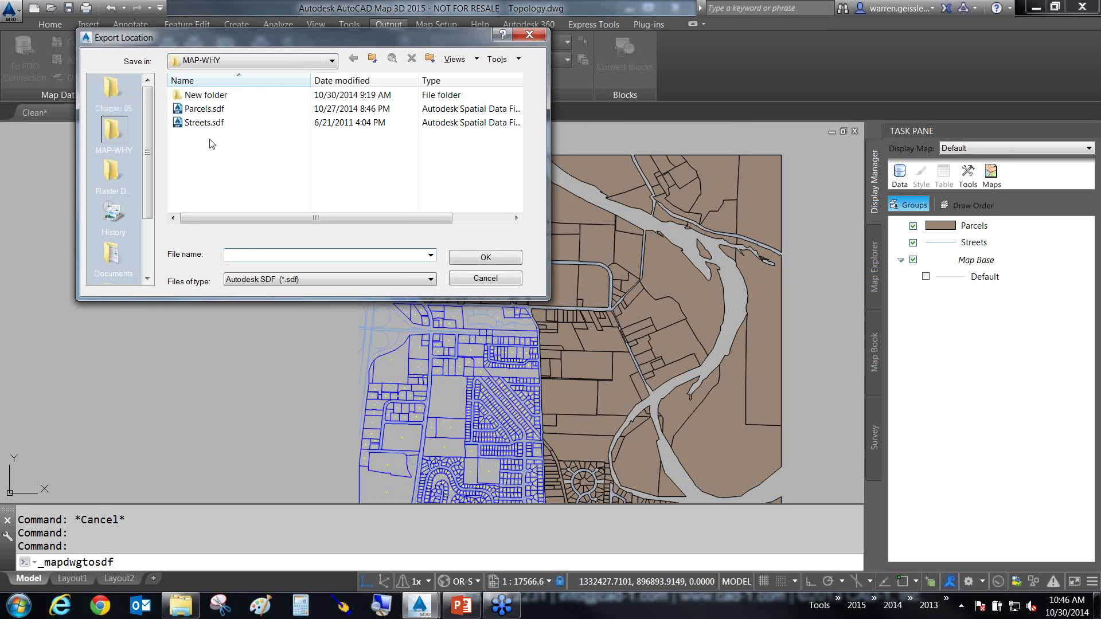
{"action": "left_click", "coordinate": [193, 110]}
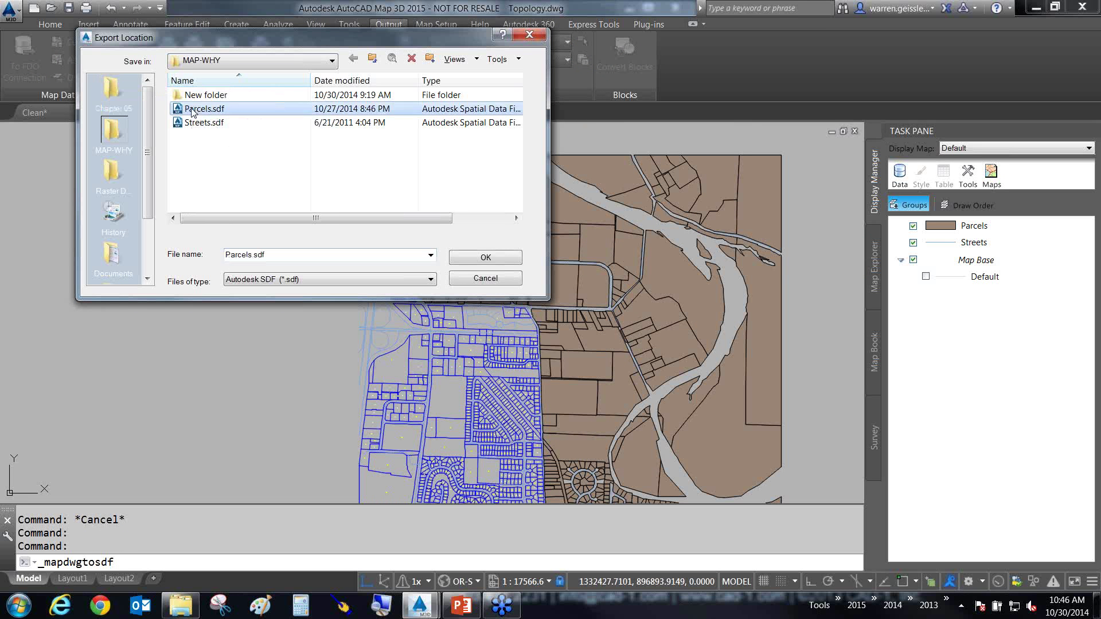
{"action": "left_click", "coordinate": [486, 258]}
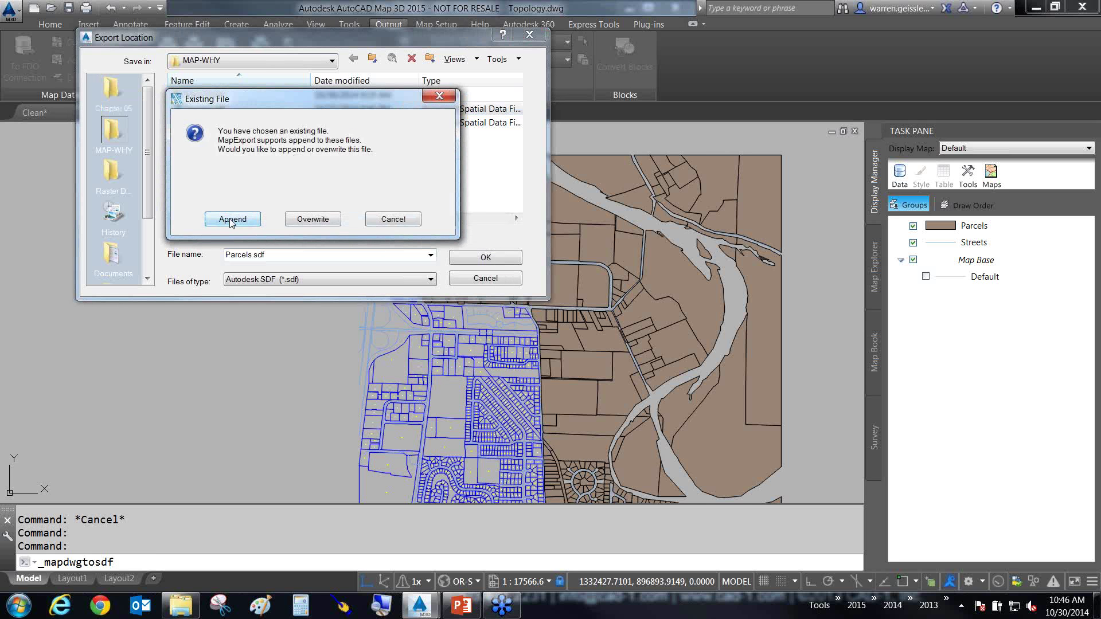
{"action": "left_click", "coordinate": [231, 220]}
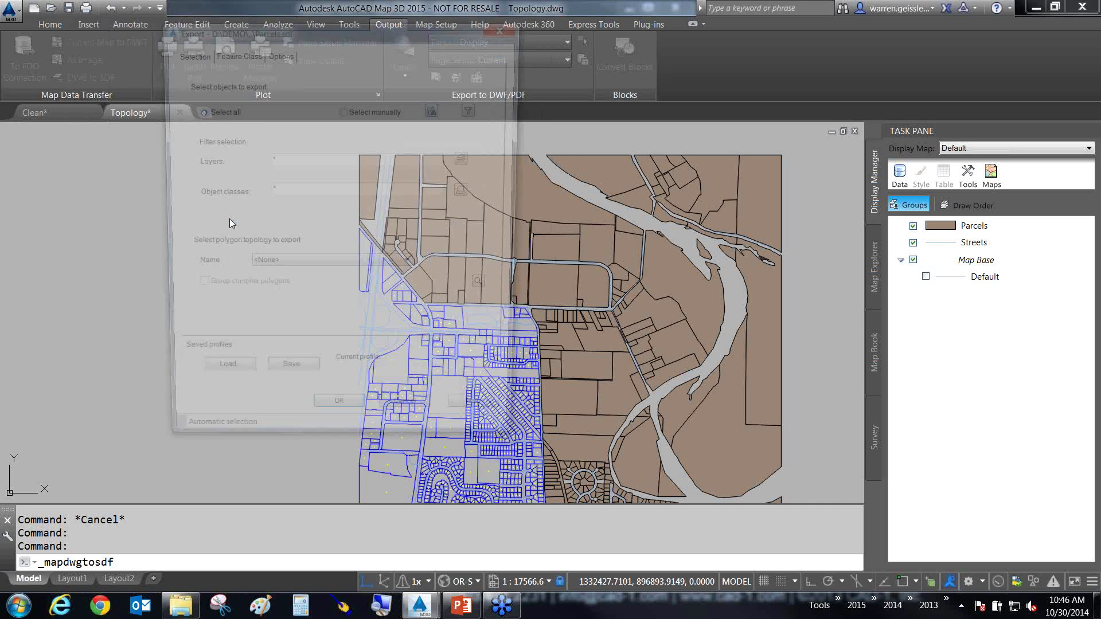
{"action": "left_click", "coordinate": [274, 266]}
{"action": "left_click", "coordinate": [274, 288]}
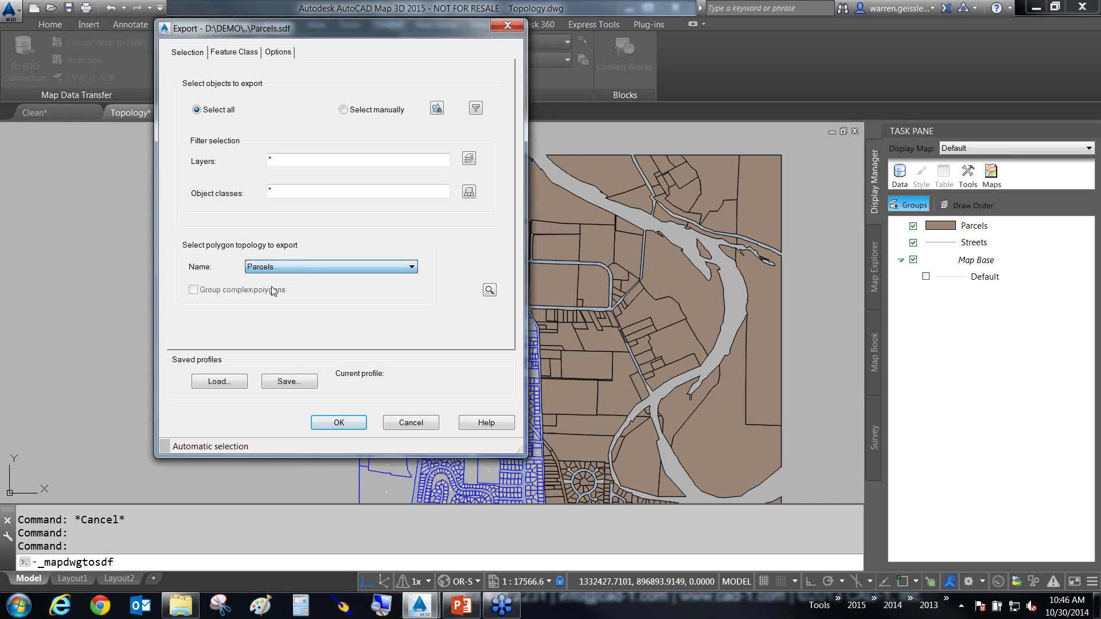
{"action": "left_click", "coordinate": [339, 423]}
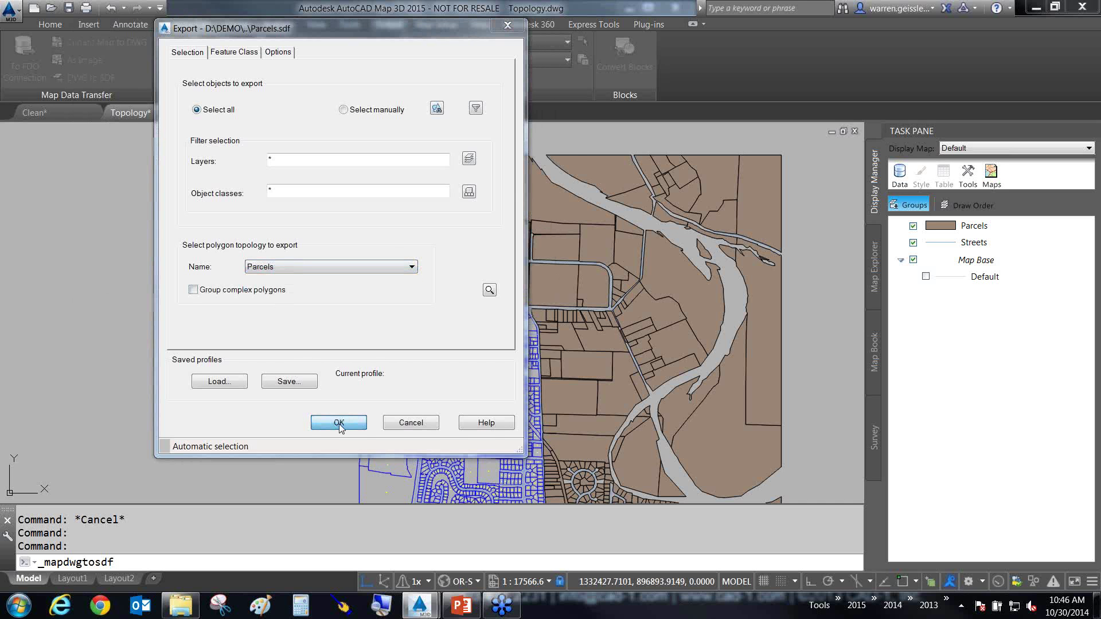
Step: Refresh the Parcels layer from its SDF source
{"action": "left_click", "coordinate": [981, 227]}
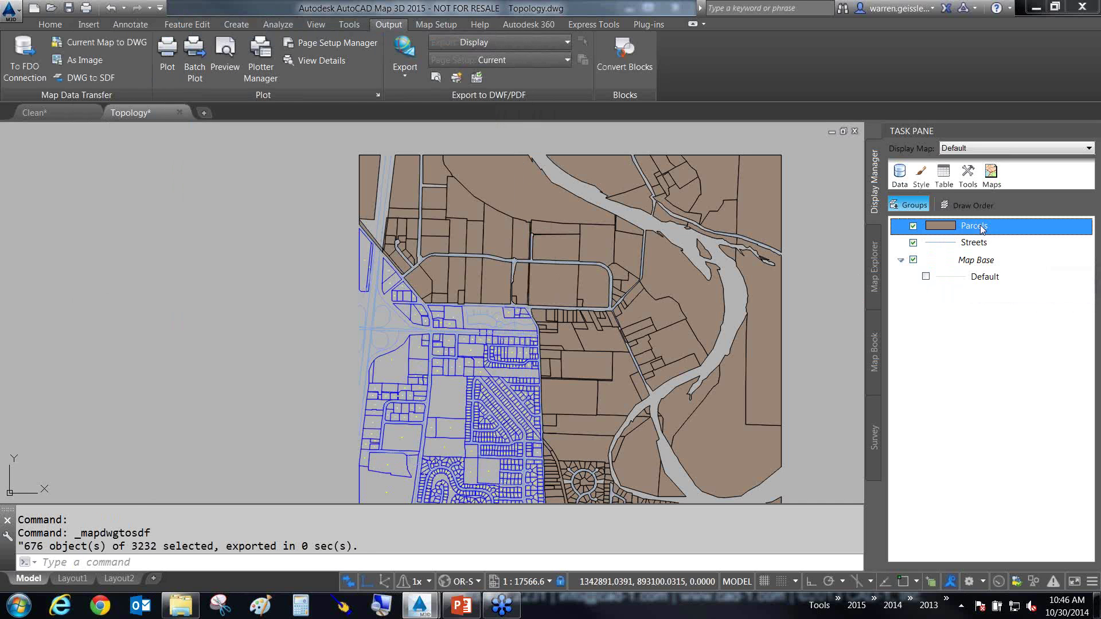
{"action": "right_click", "coordinate": [982, 227]}
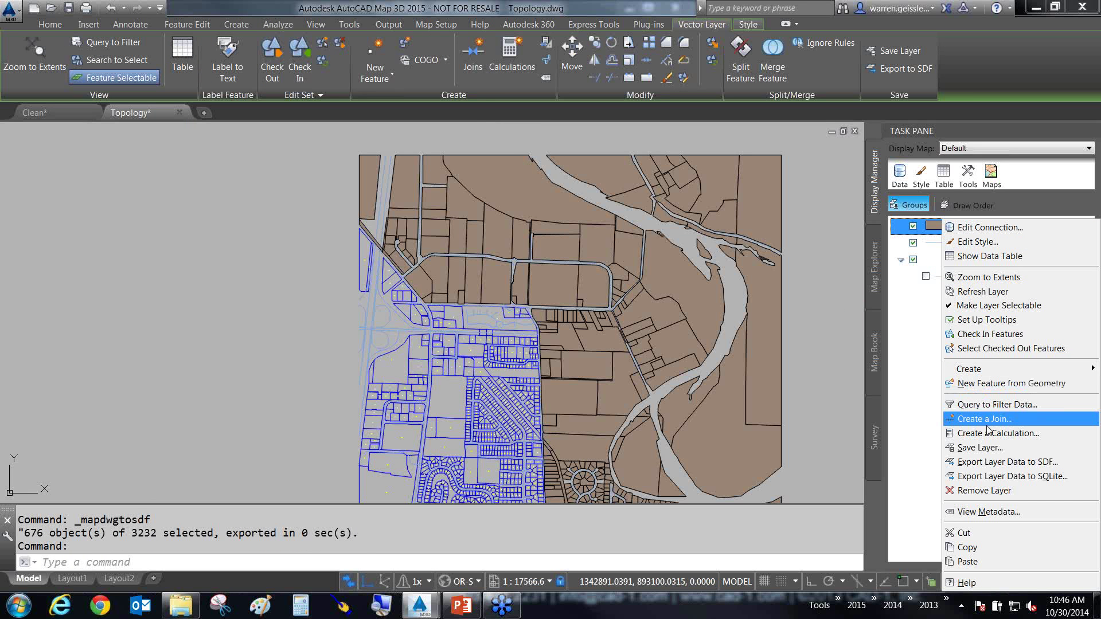
{"action": "left_click", "coordinate": [983, 293]}
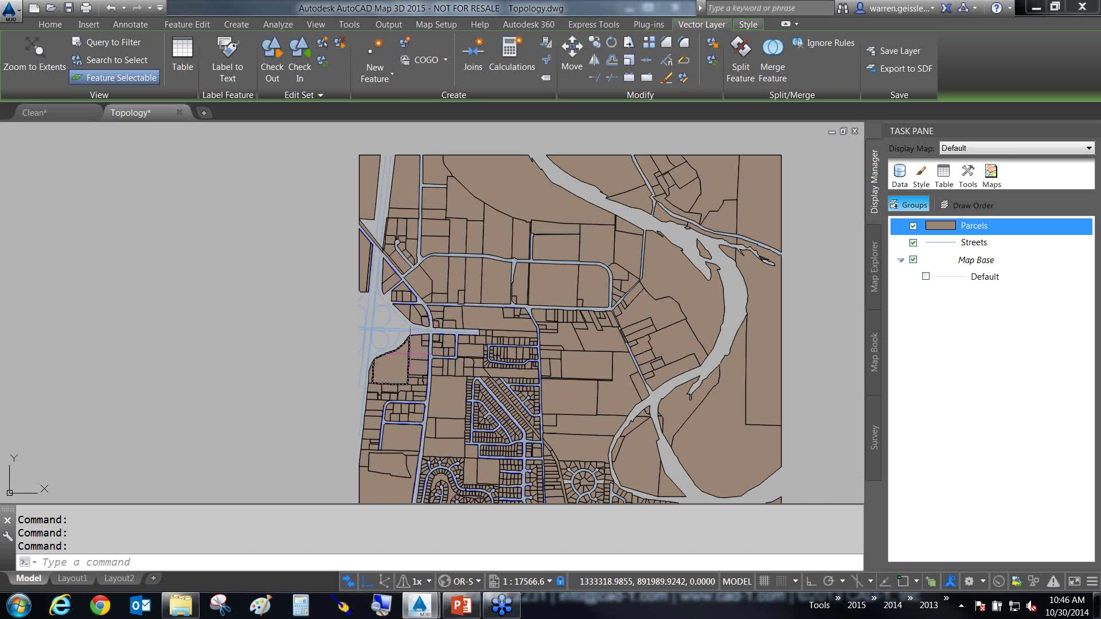
Step: Examine the feature properties of a large appended parcel beside the highway interchange, and close the properties display
{"action": "left_click", "coordinate": [409, 354]}
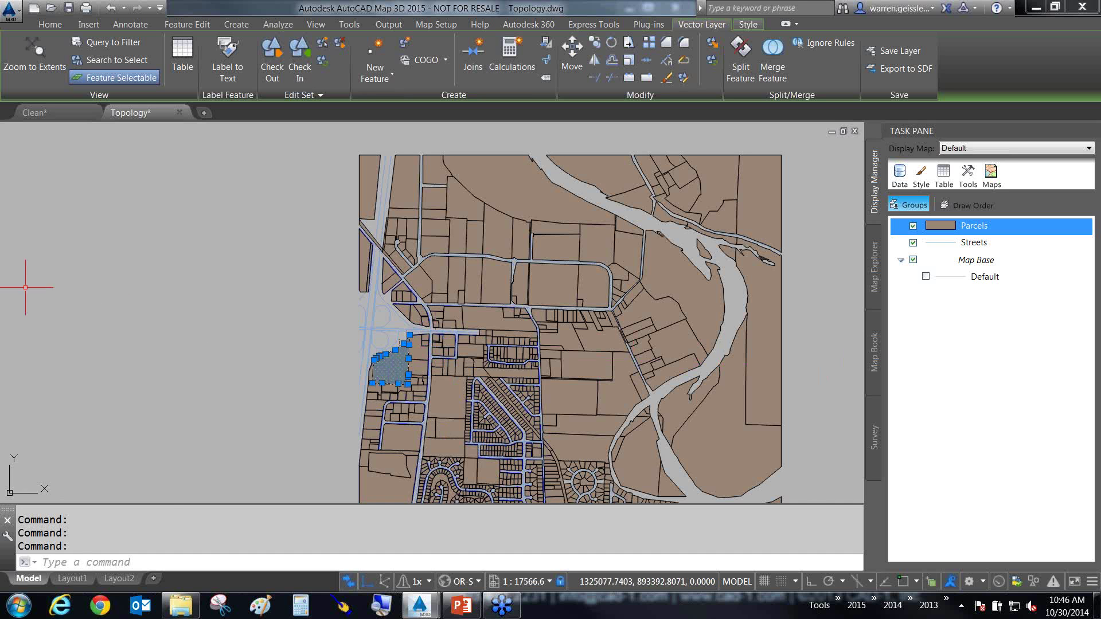
{"action": "key", "text": "ctrl+1"}
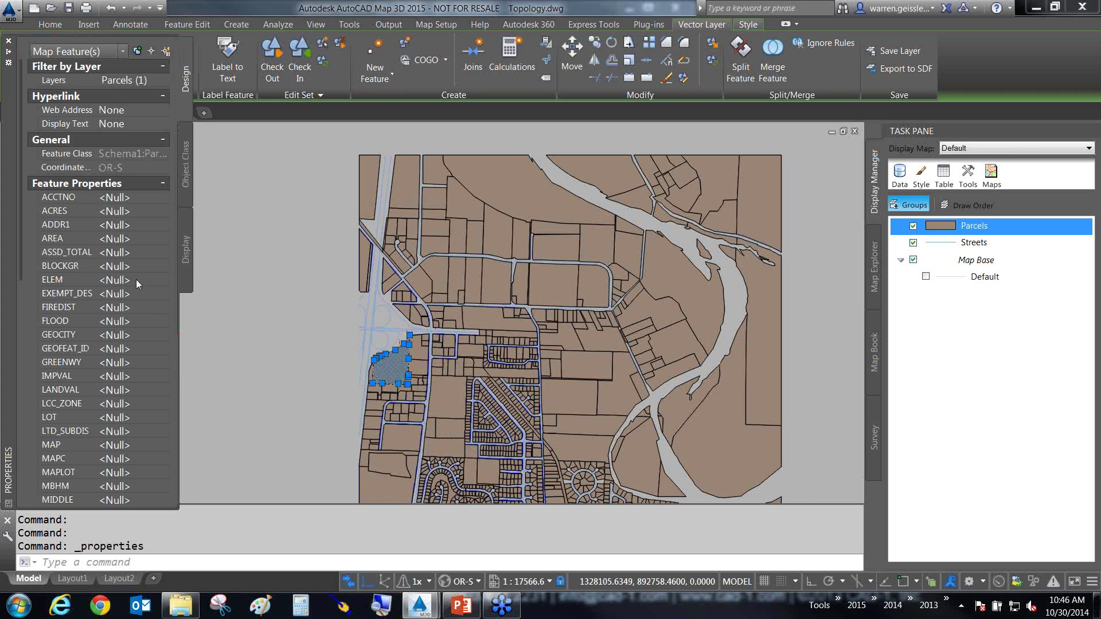
{"action": "key", "text": "Escape"}
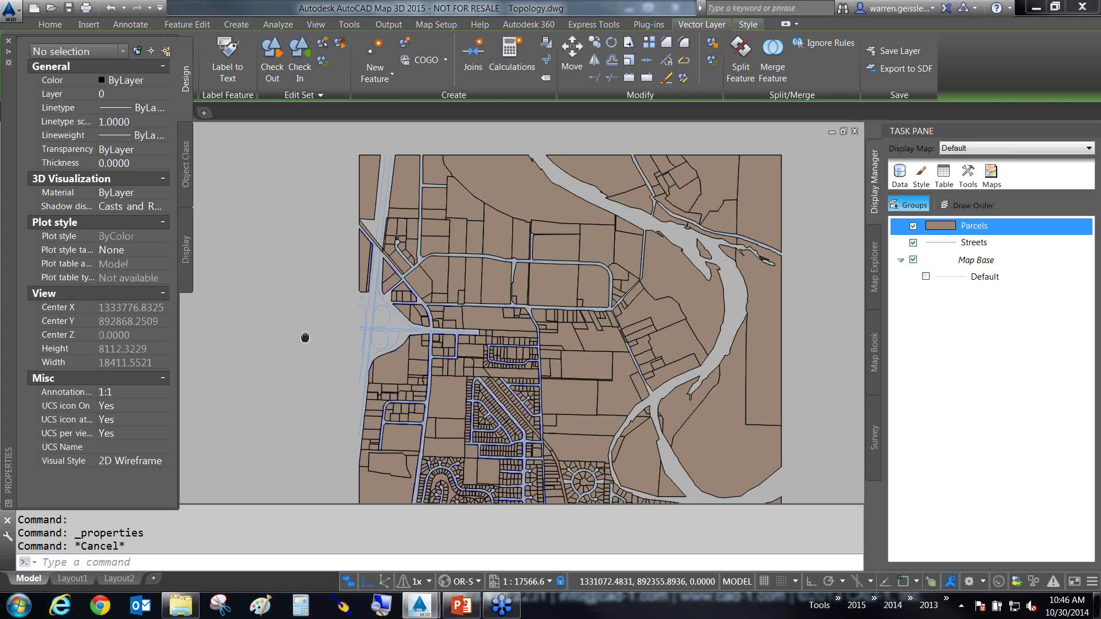
{"action": "middle_click_drag", "start_coordinate": [305, 337], "coordinate": [309, 288]}
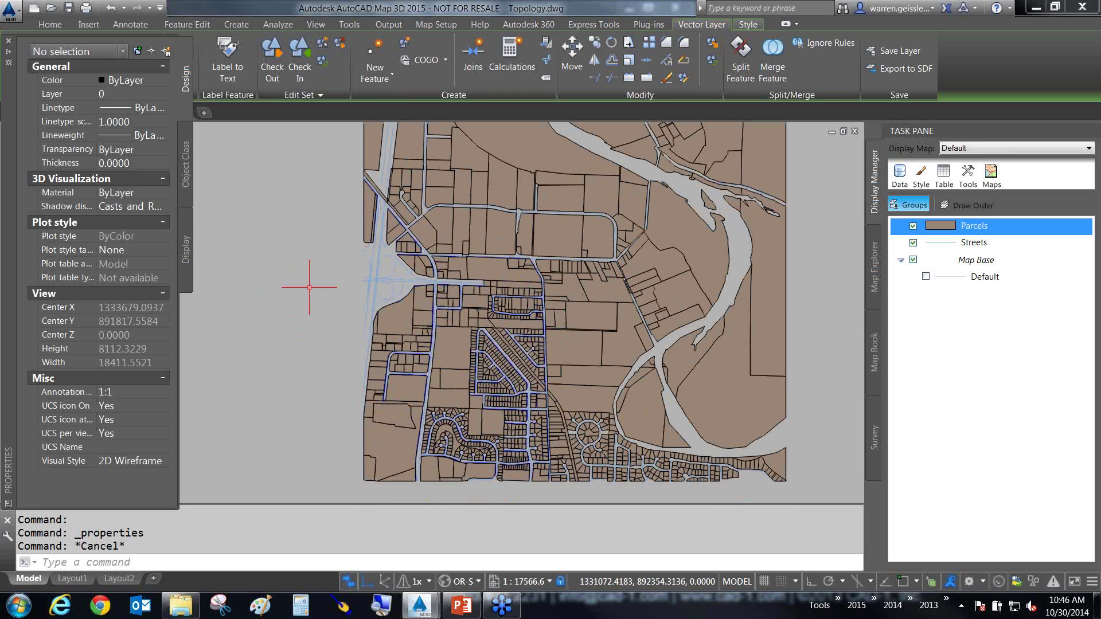
{"action": "left_click", "coordinate": [8, 43]}
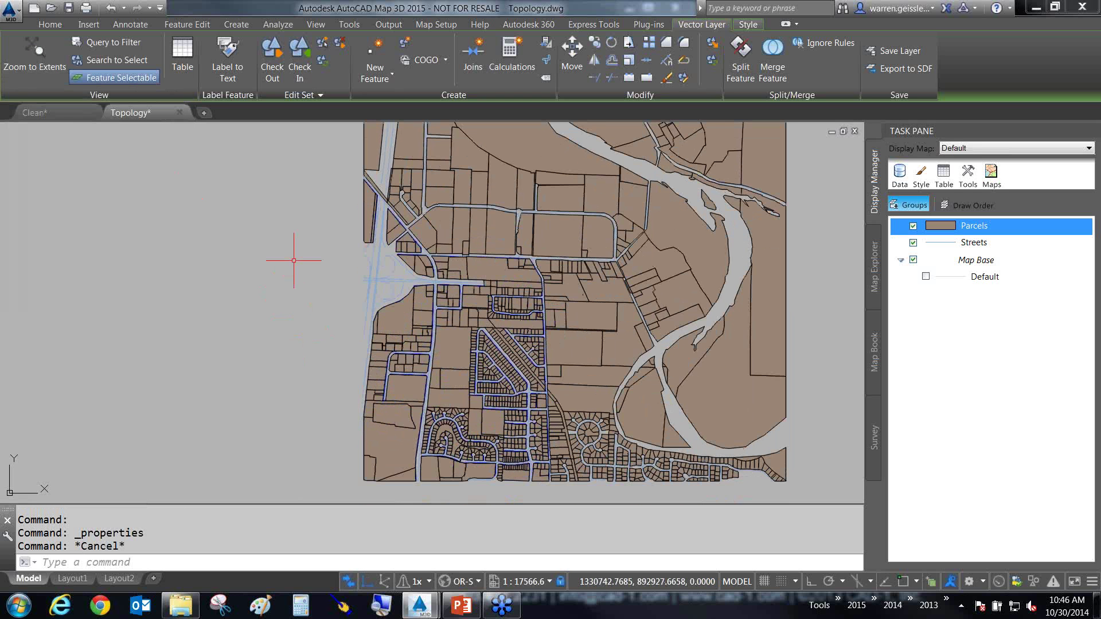
Step: Review which GIS feature sources the DWF map information options publish, and leave the options without changing them
{"action": "middle_click_drag", "start_coordinate": [294, 261], "coordinate": [287, 280]}
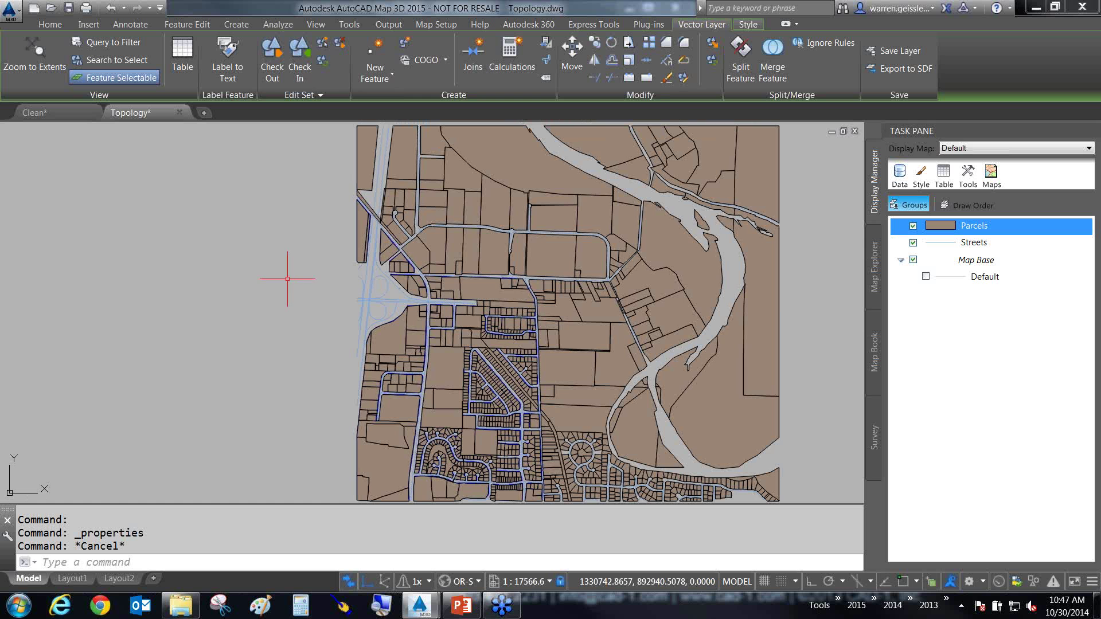
{"action": "left_click", "coordinate": [392, 26]}
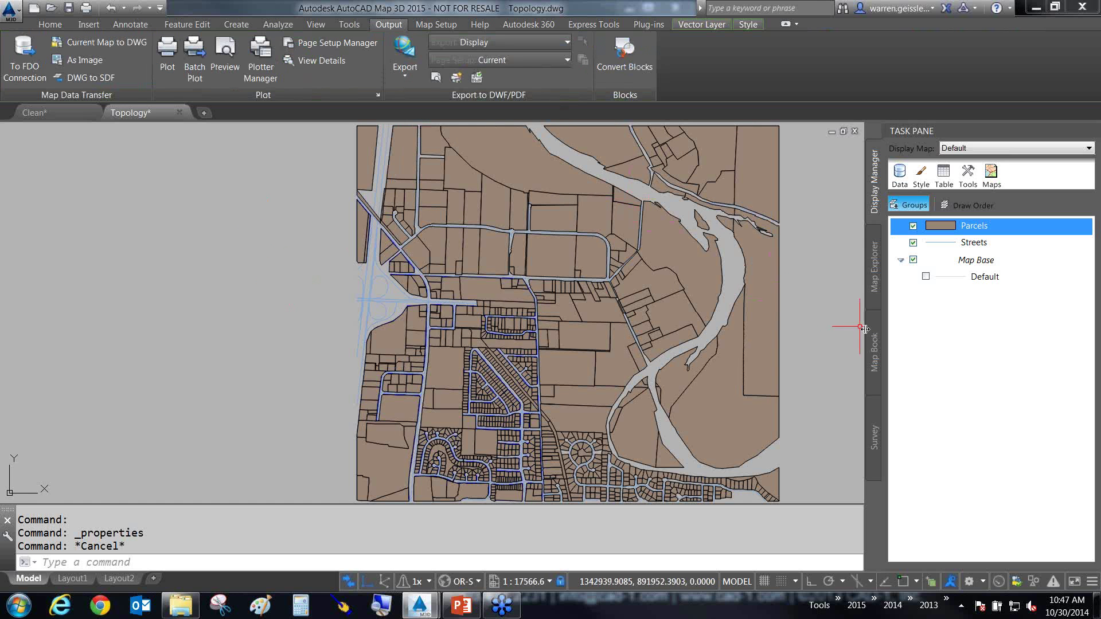
{"action": "middle_click_drag", "start_coordinate": [826, 325], "coordinate": [742, 325]}
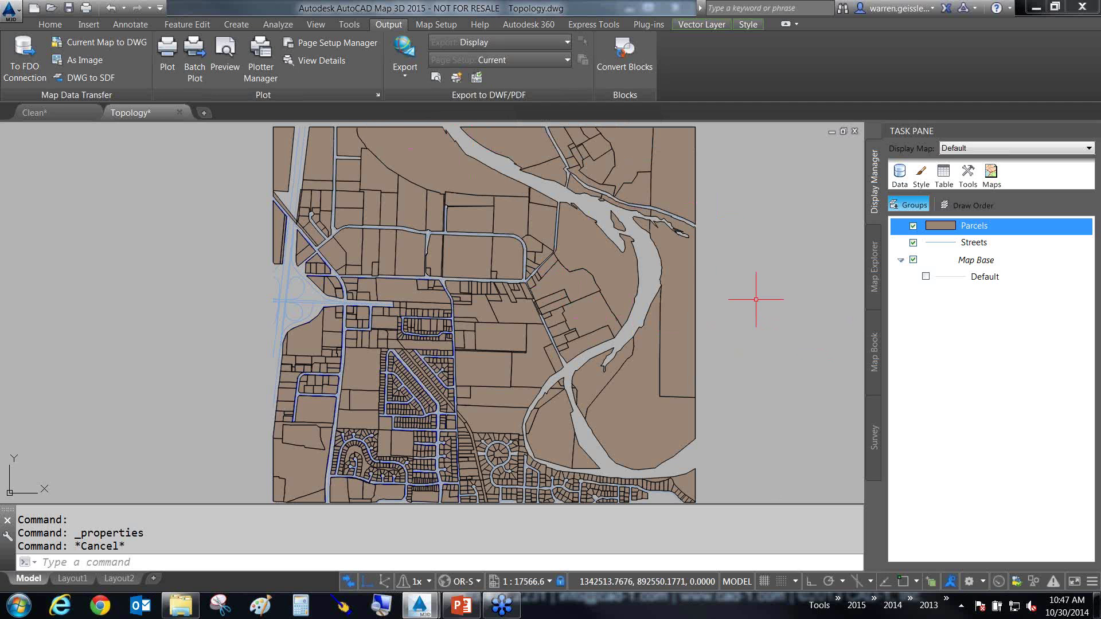
{"action": "left_click", "coordinate": [477, 78]}
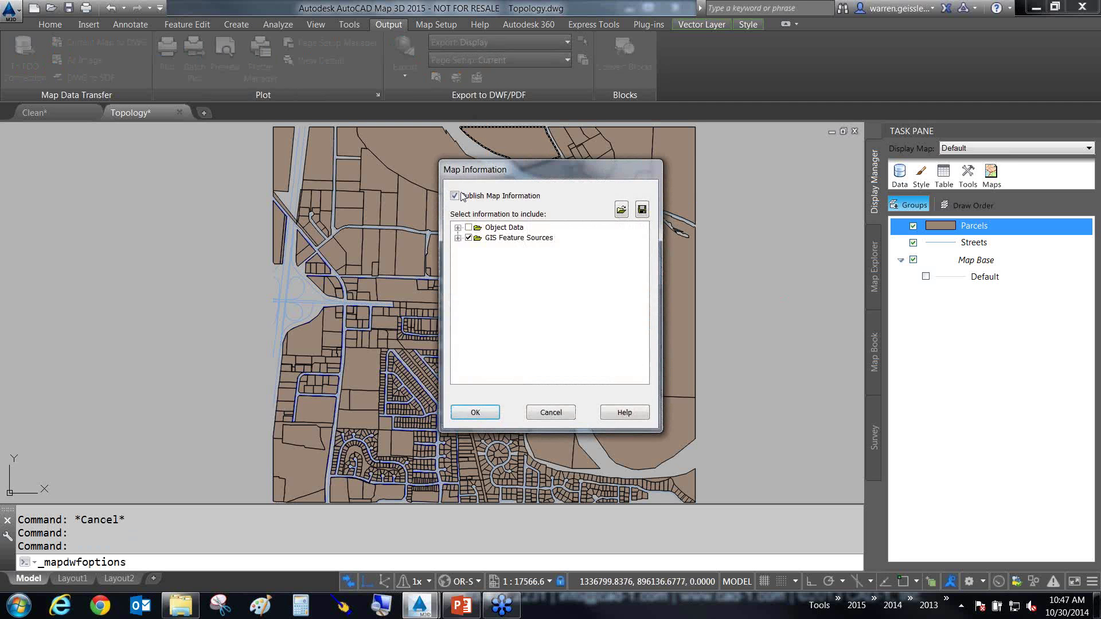
{"action": "left_click", "coordinate": [458, 238]}
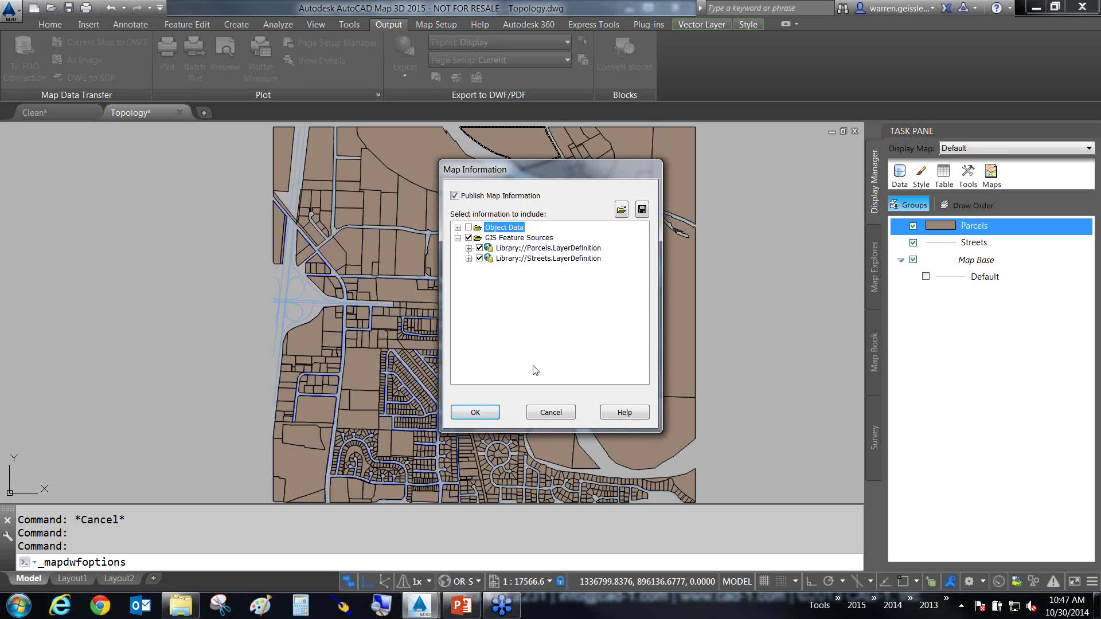
{"action": "left_click", "coordinate": [546, 413]}
Step: Review the page setup choices for exporting the Topology drawing to DWFx, and cancel the export
{"action": "left_click", "coordinate": [403, 73]}
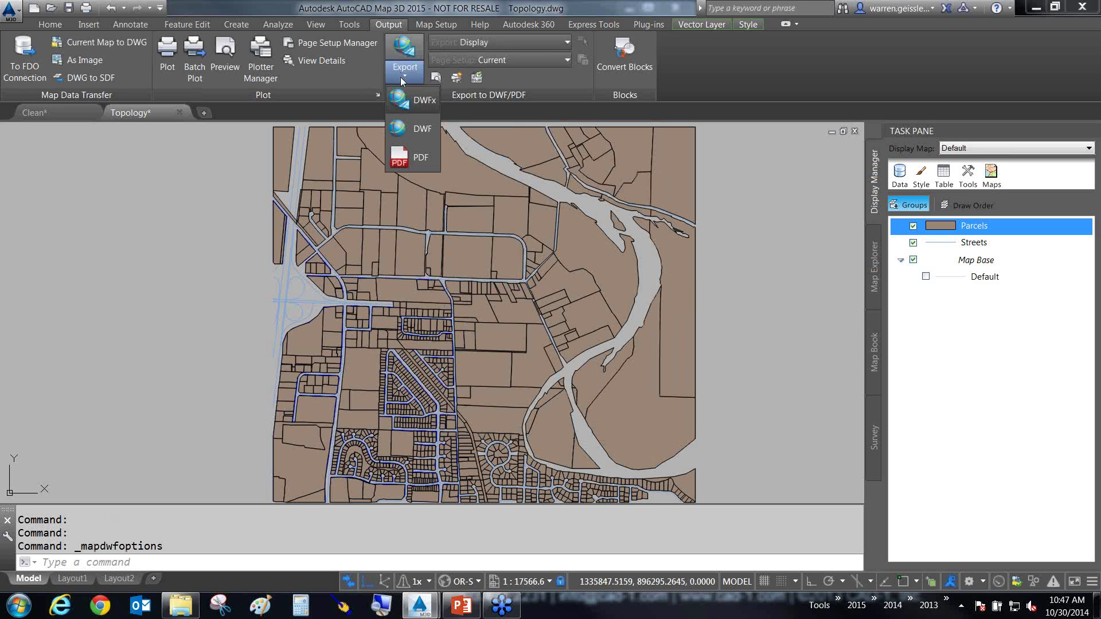
{"action": "left_click", "coordinate": [412, 103]}
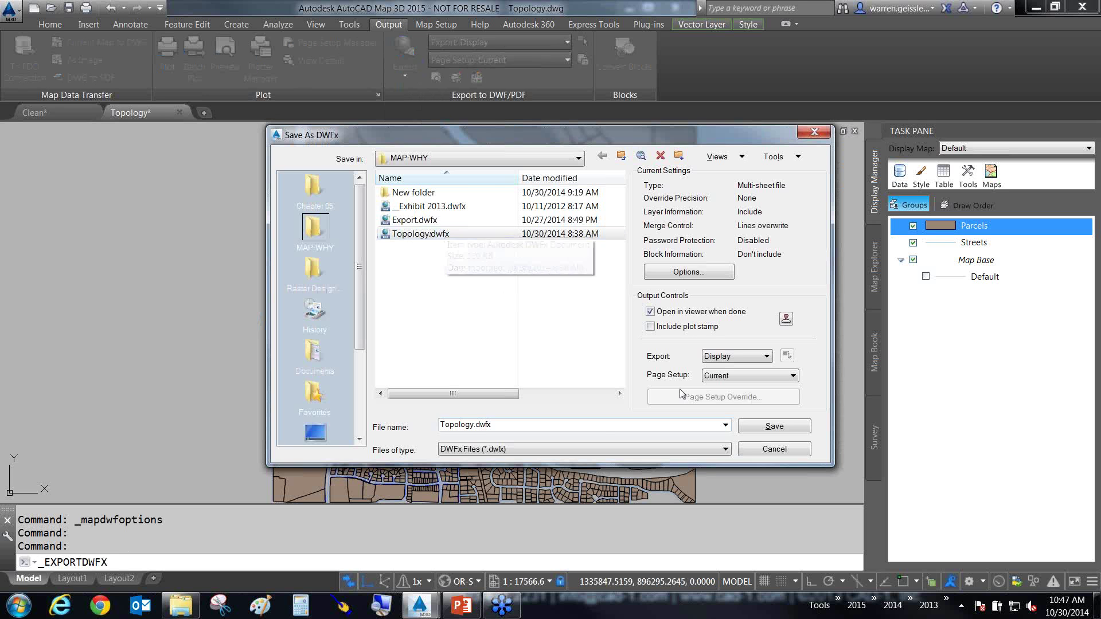
{"action": "left_click", "coordinate": [726, 378]}
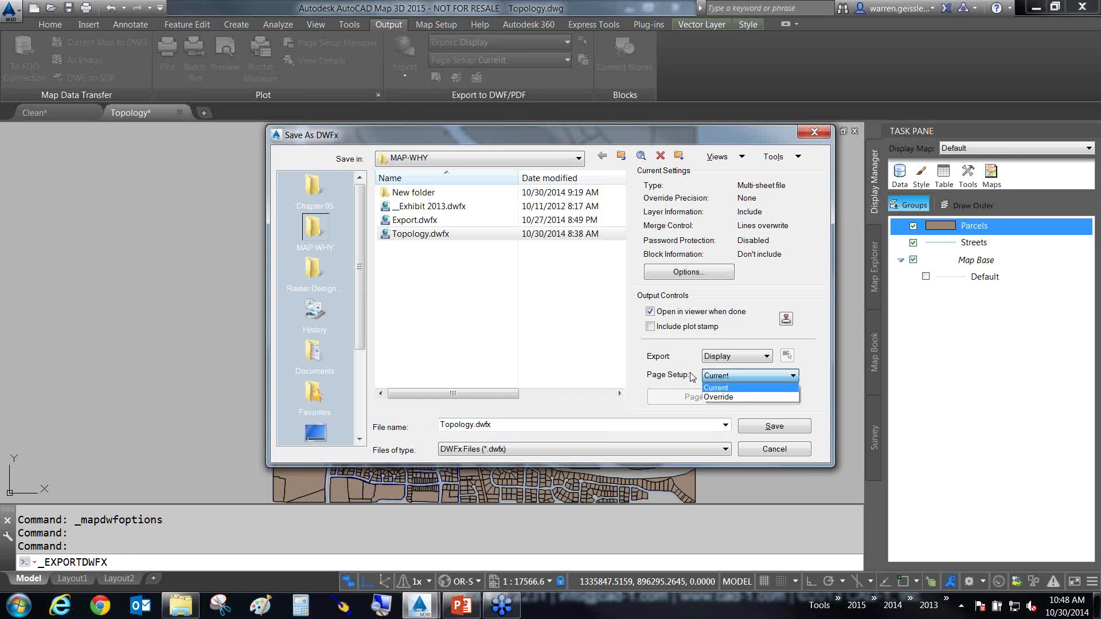
{"action": "left_click", "coordinate": [724, 388]}
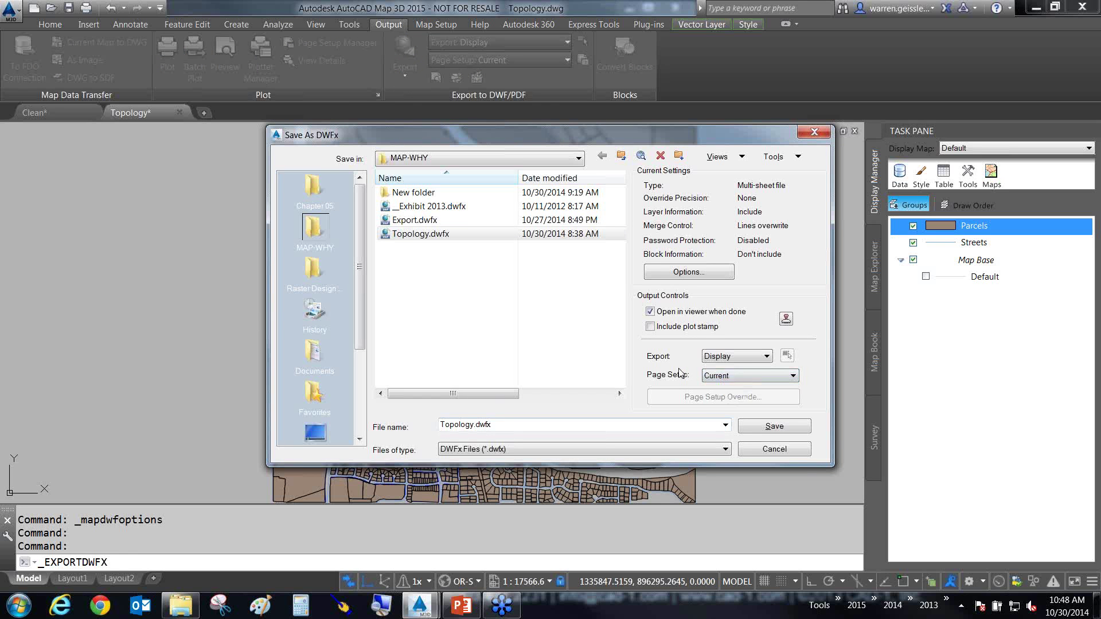
{"action": "left_click", "coordinate": [776, 449]}
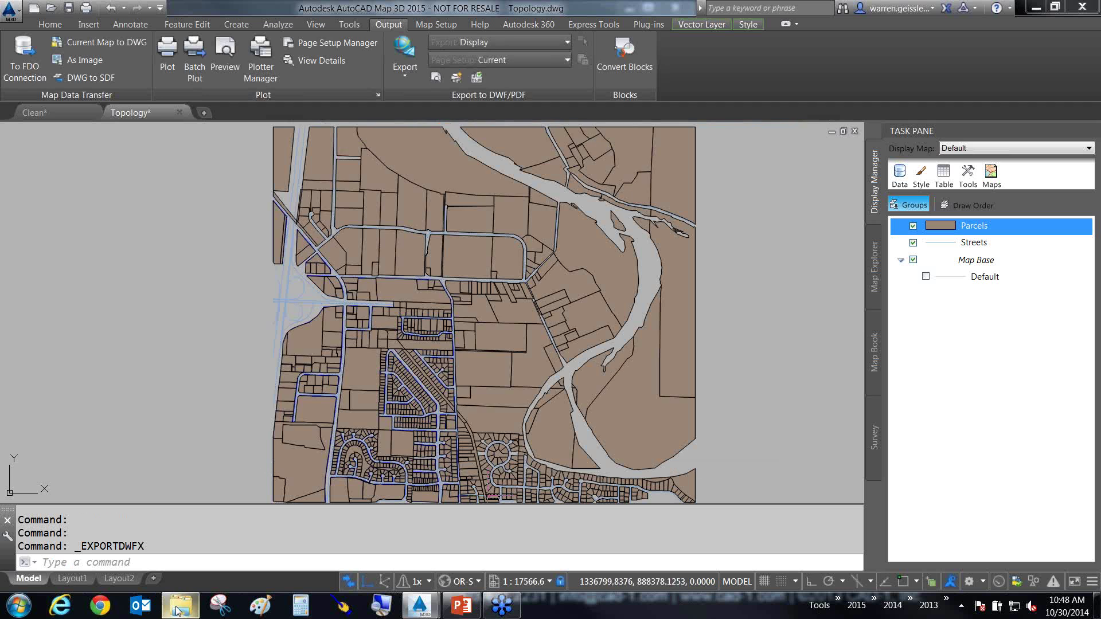
Step: Open the existing Topology.dwfx from the MAP-WHY folder in Autodesk Design Review and bring the whole parcel map into view
{"action": "left_click", "coordinate": [181, 605]}
{"action": "left_click", "coordinate": [323, 367]}
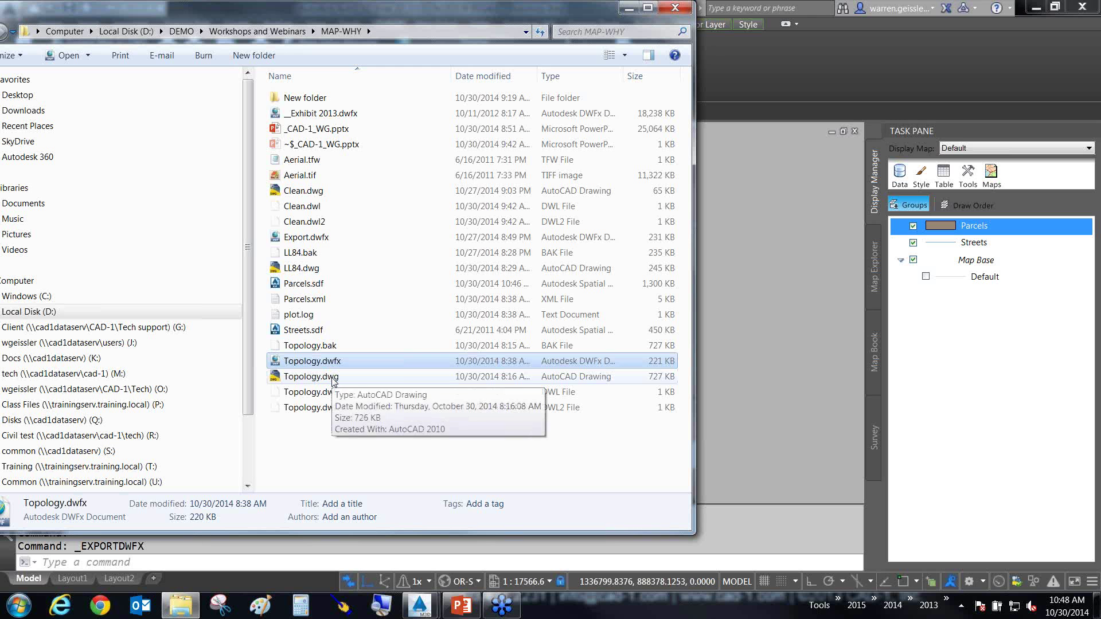
{"action": "double_click", "coordinate": [334, 363]}
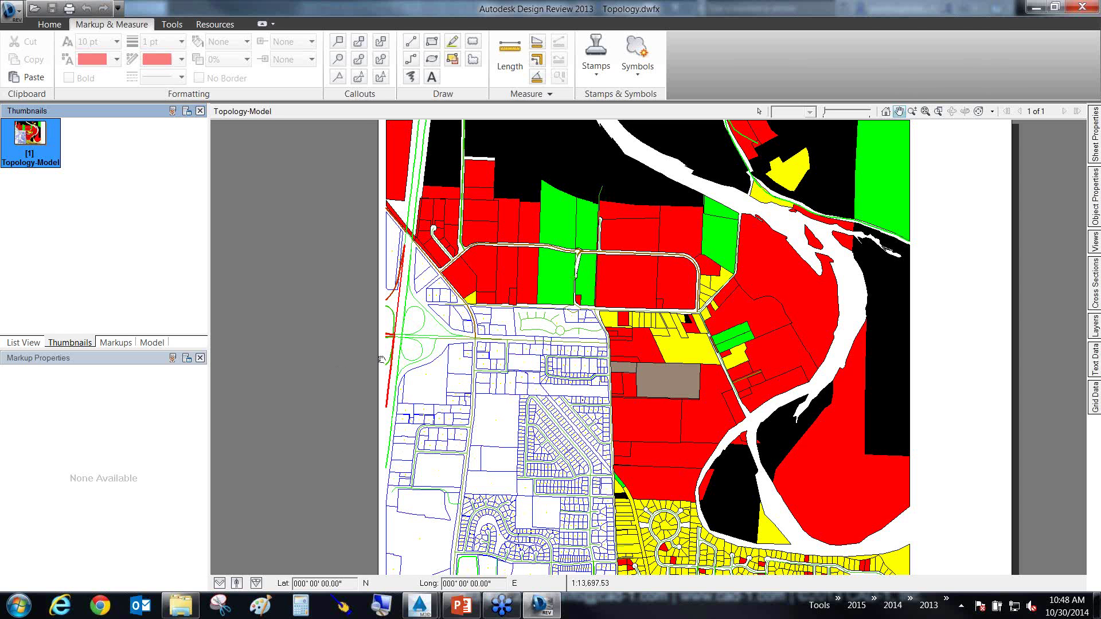
{"action": "mouse_move", "coordinate": [381, 355]}
{"action": "left_mouse_down"}
{"action": "mouse_move", "coordinate": [340, 324]}
{"action": "mouse_move", "coordinate": [457, 320]}
{"action": "mouse_move", "coordinate": [320, 335]}
{"action": "left_mouse_up"}
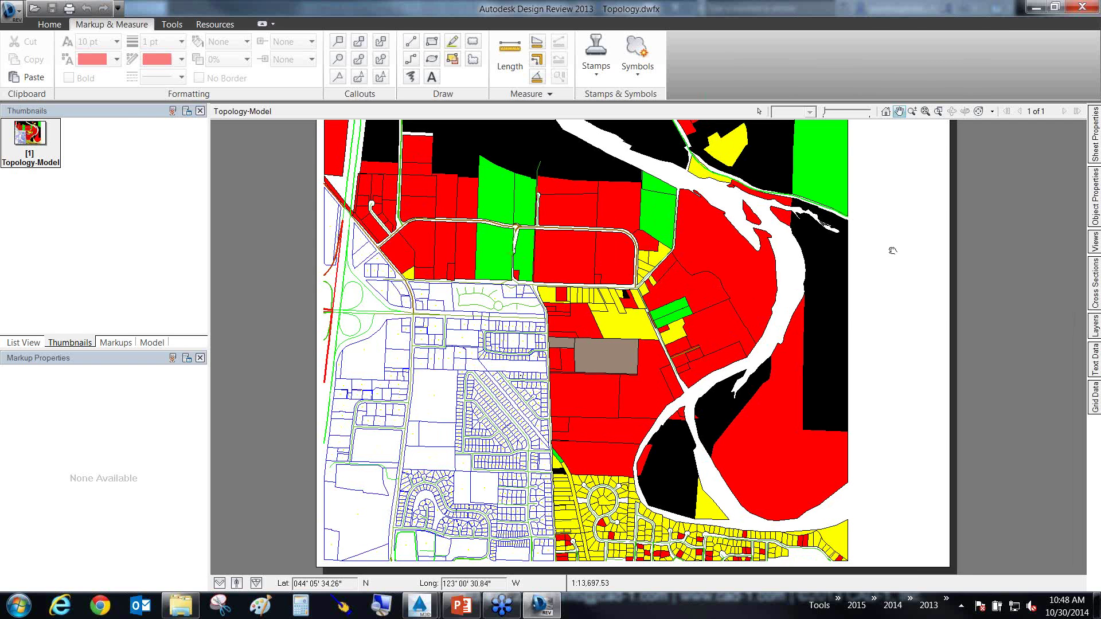
Step: Examine the object properties of the large red parcel just west of the river, and return to AutoCAD Map 3D
{"action": "mouse_move", "coordinate": [891, 295]}
{"action": "left_mouse_down"}
{"action": "mouse_move", "coordinate": [780, 137]}
{"action": "mouse_move", "coordinate": [770, 137]}
{"action": "left_mouse_up"}
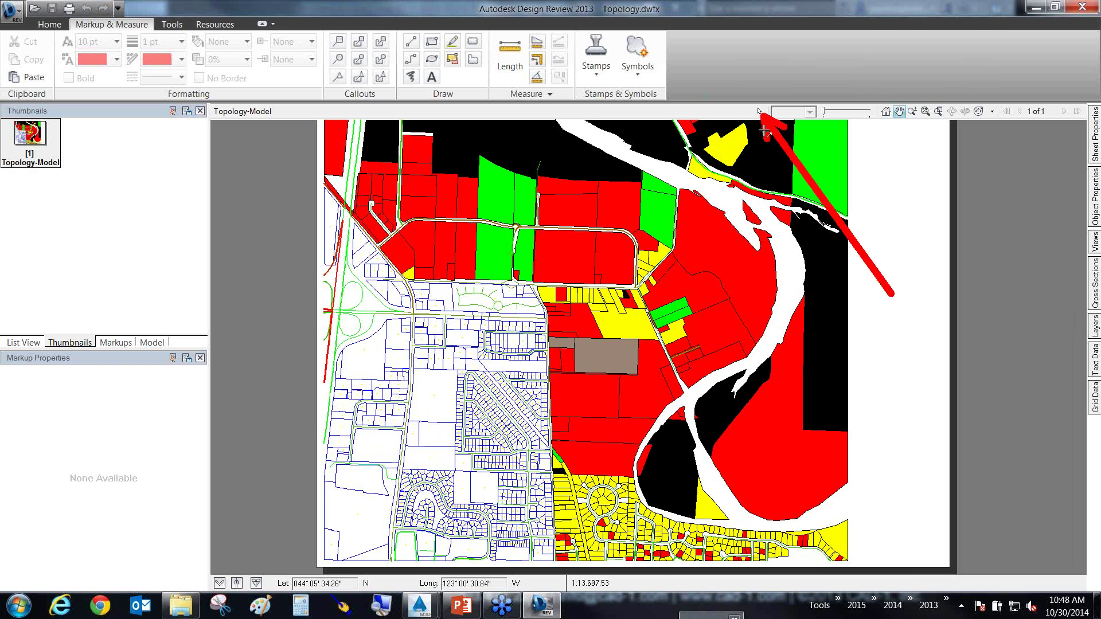
{"action": "left_click", "coordinate": [761, 113]}
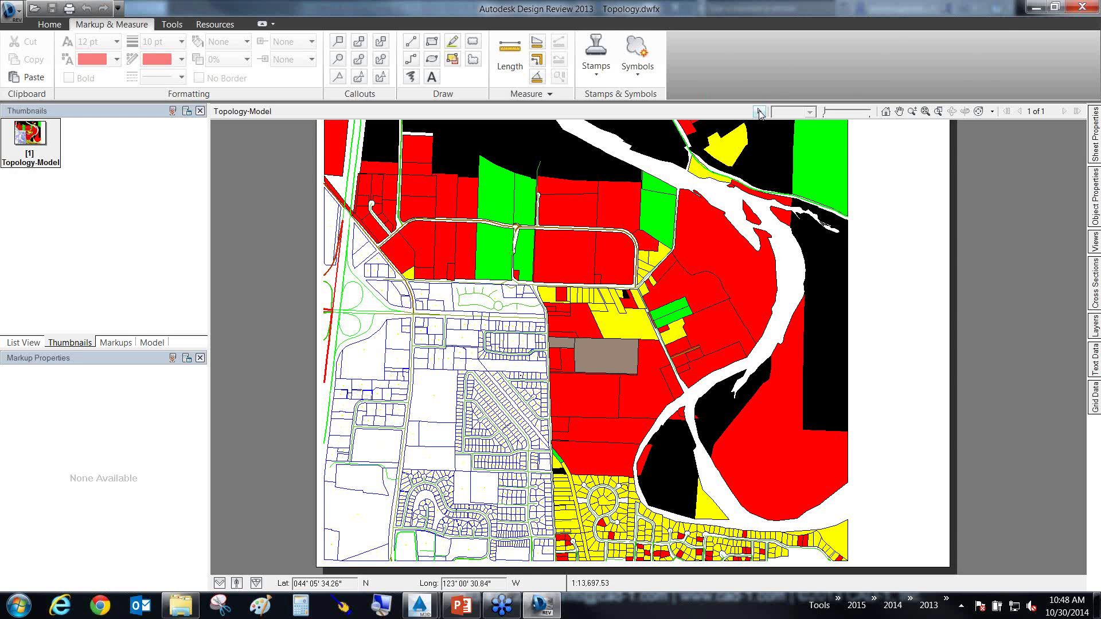
{"action": "left_click", "coordinate": [737, 249]}
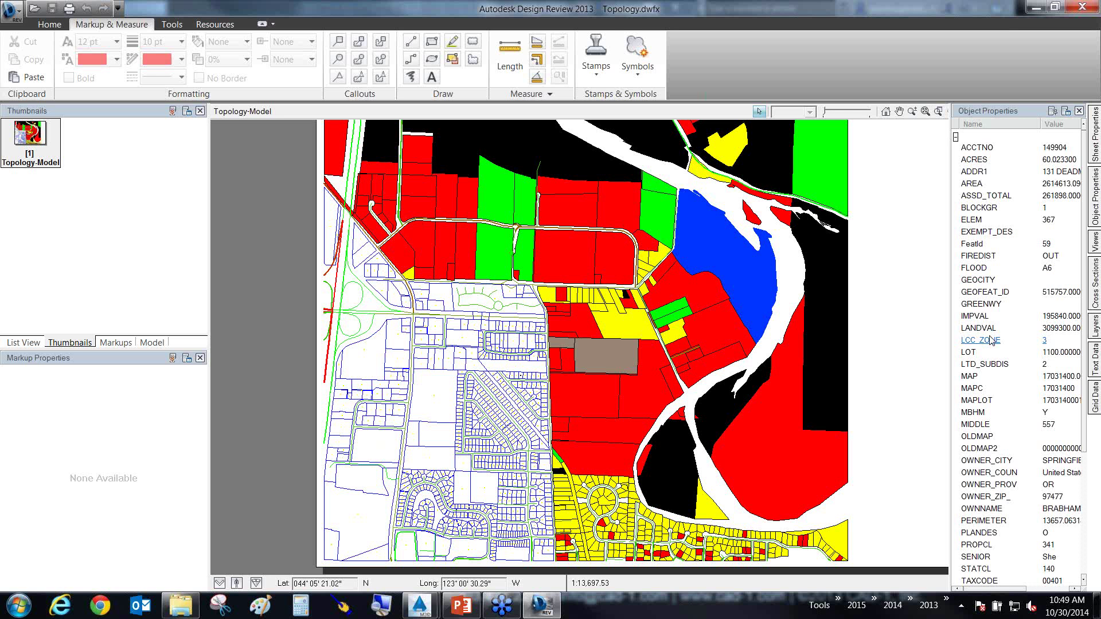
{"action": "left_click_drag", "start_coordinate": [456, 365], "coordinate": [365, 578]}
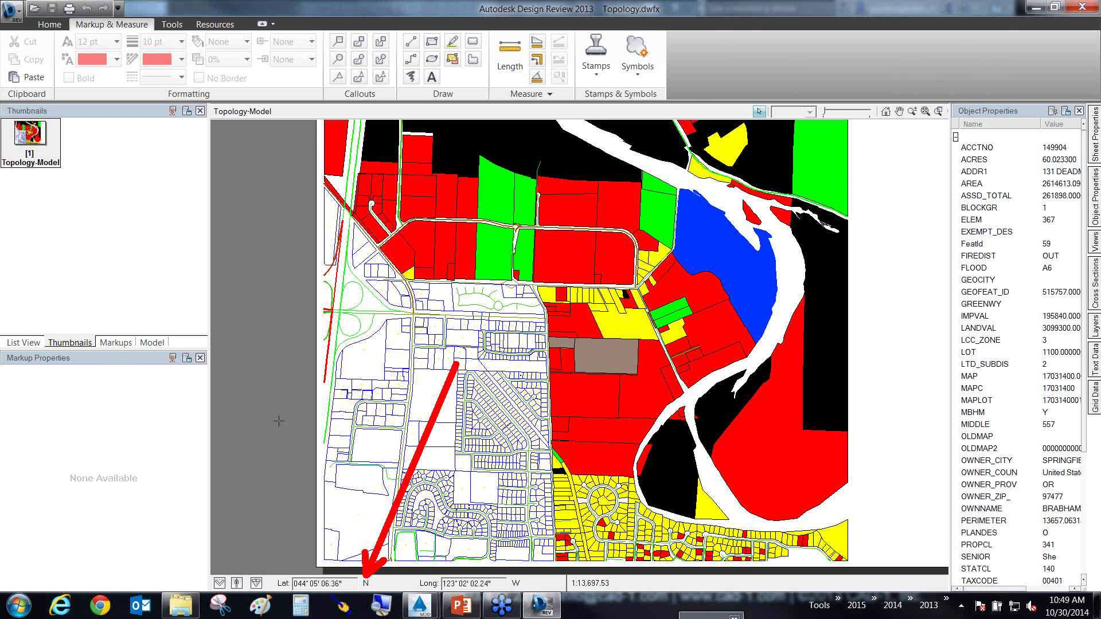
{"action": "left_click_drag", "start_coordinate": [276, 383], "coordinate": [242, 582]}
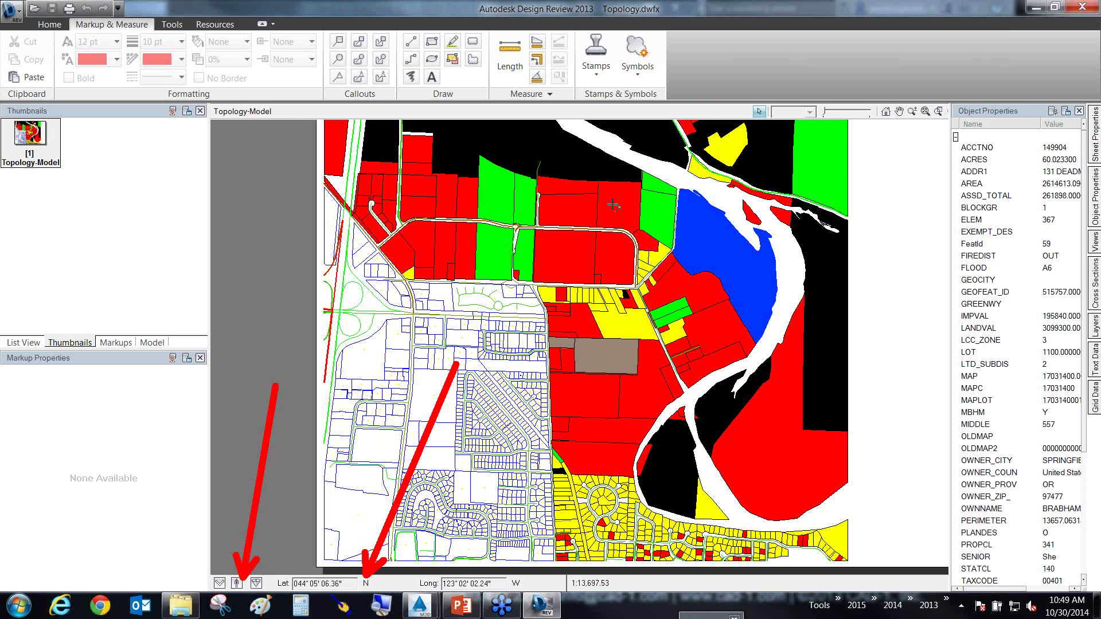
{"action": "left_click", "coordinate": [1036, 8]}
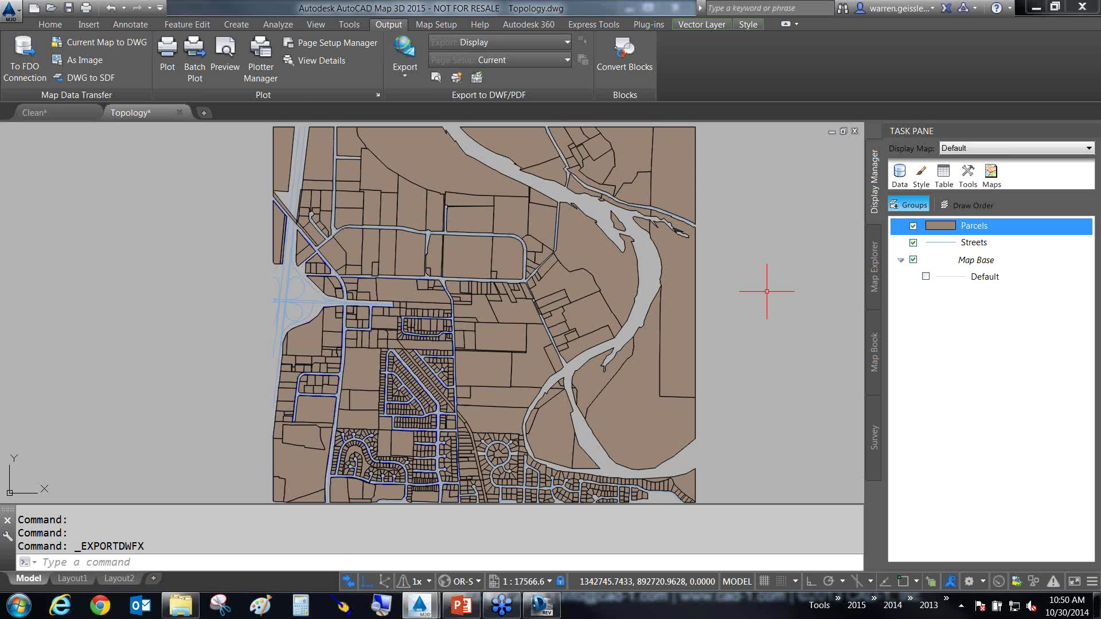
Step: Review the file formats accepted by a raster image or surface connection, and close Data Connect without adding a source
{"action": "left_click", "coordinate": [899, 173]}
{"action": "left_click", "coordinate": [938, 187]}
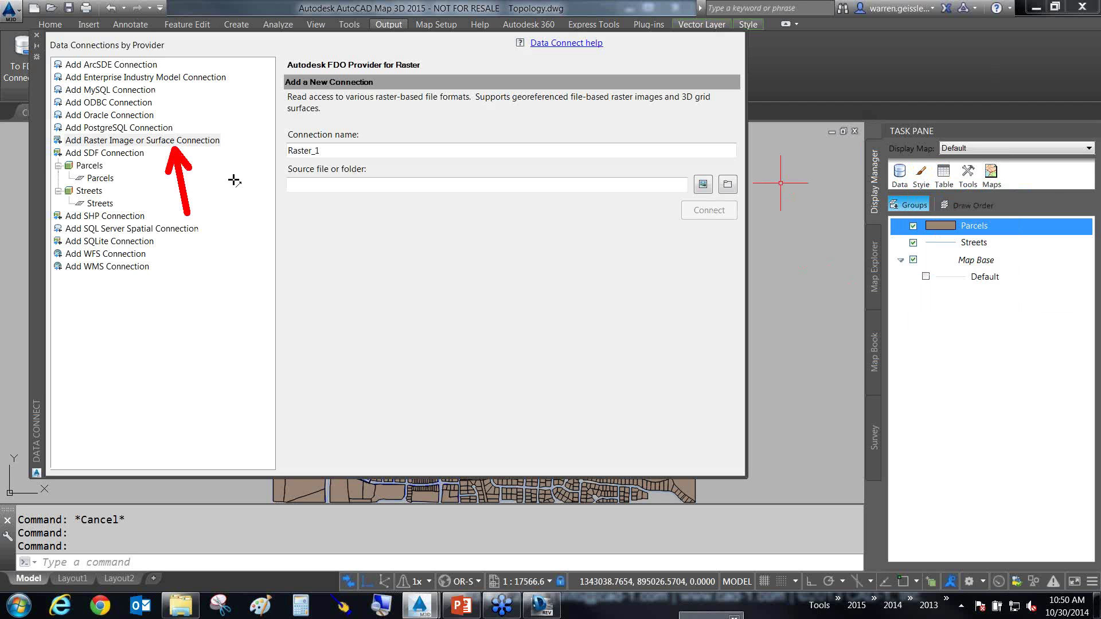
{"action": "left_click", "coordinate": [703, 184]}
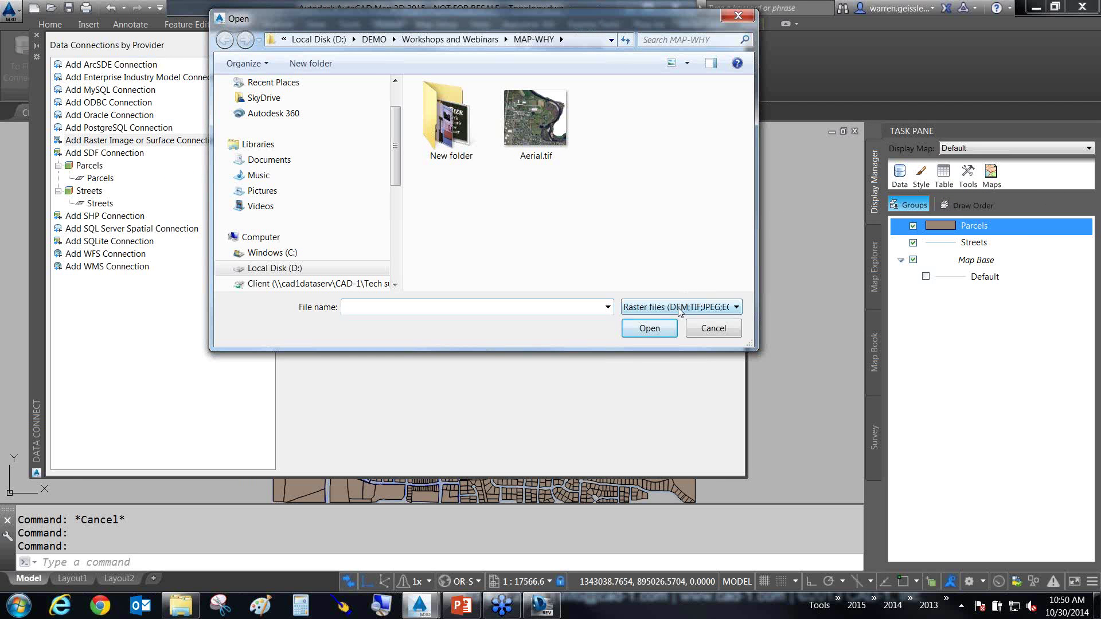
{"action": "left_click", "coordinate": [680, 308]}
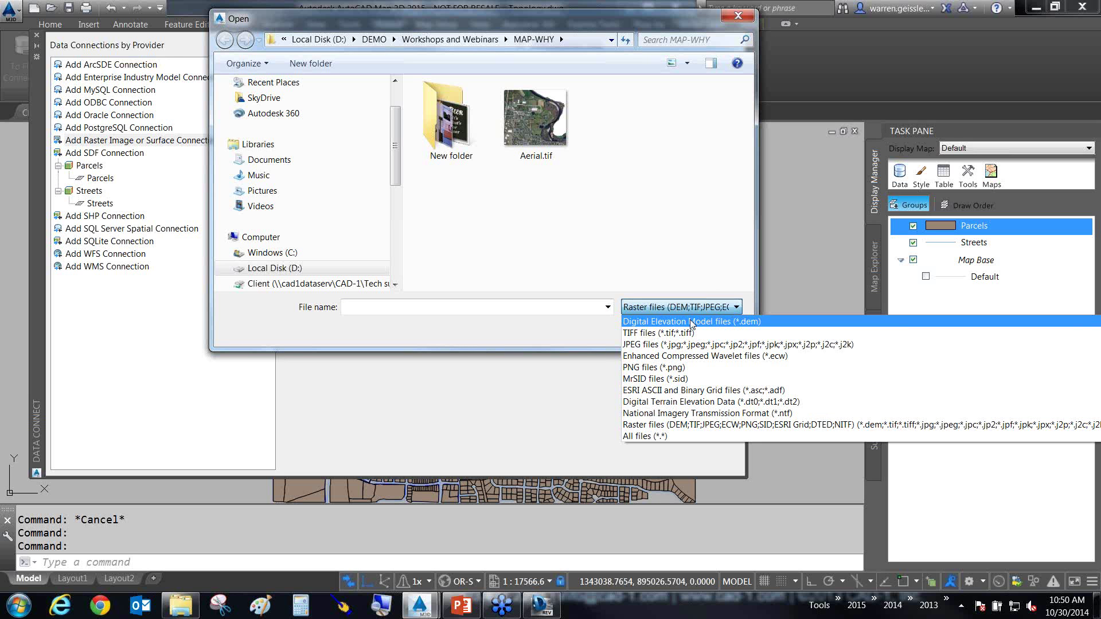
{"action": "left_click", "coordinate": [578, 331]}
{"action": "left_click", "coordinate": [722, 334]}
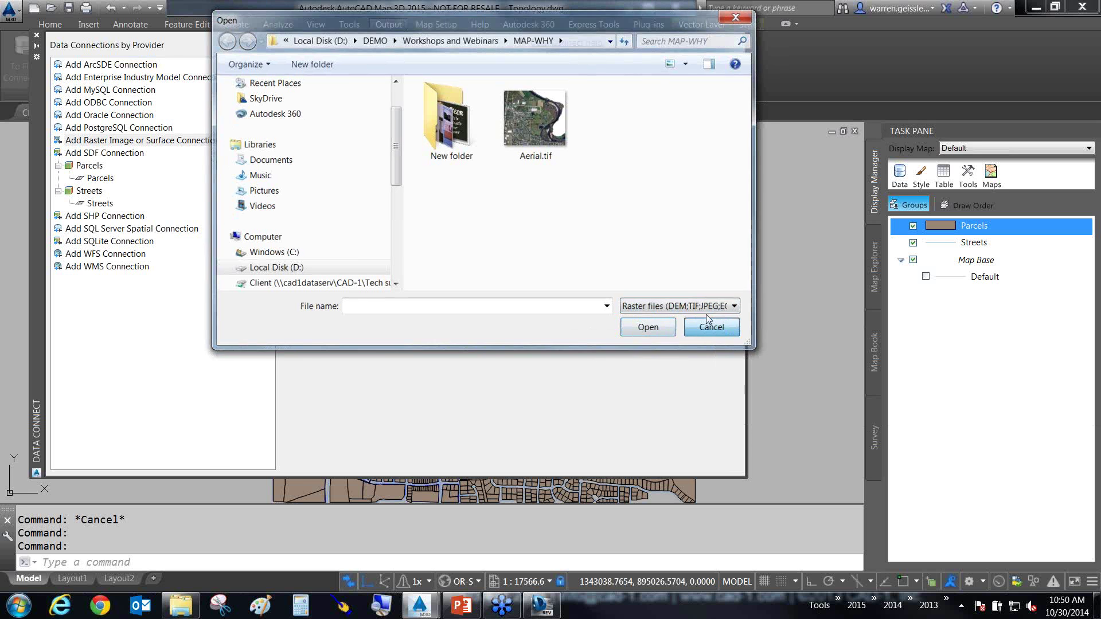
{"action": "left_click", "coordinate": [37, 36]}
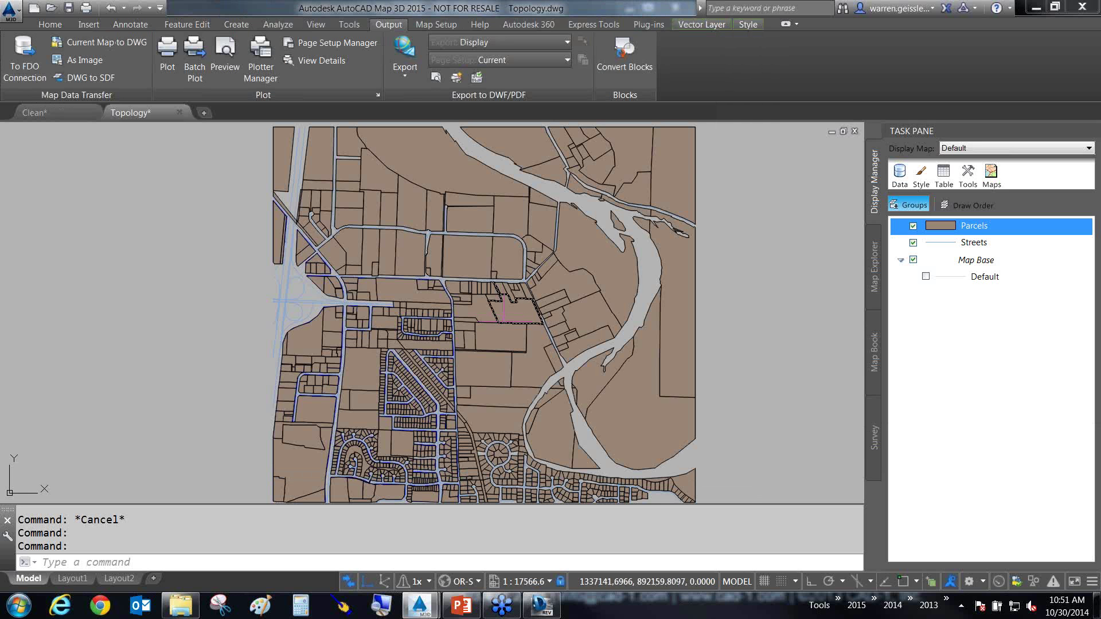
Step: Turn on polar tracking for the drawing
{"action": "mouse_move", "coordinate": [548, 361]}
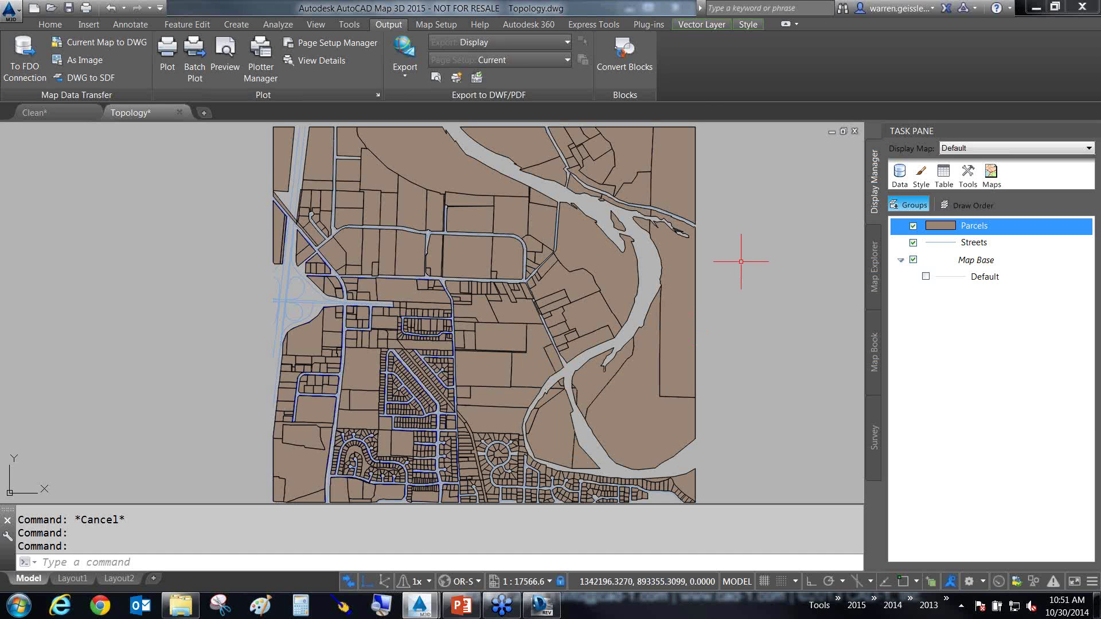
{"action": "key", "text": "F10"}
{"action": "left_click_drag", "start_coordinate": [749, 251], "coordinate": [667, 346]}
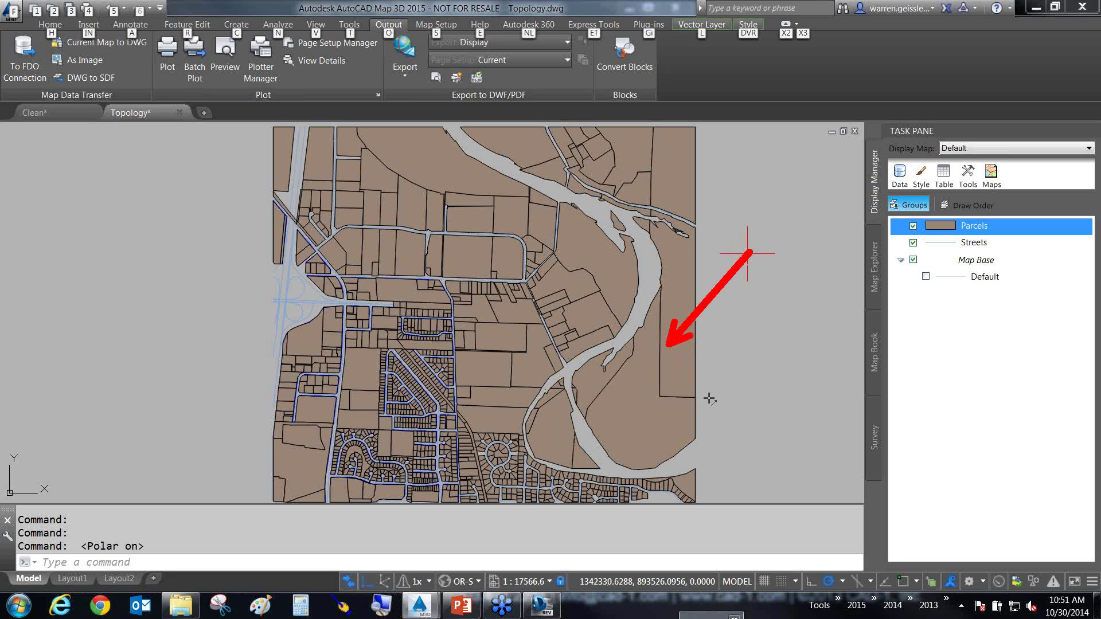
{"action": "key", "text": "Escape"}
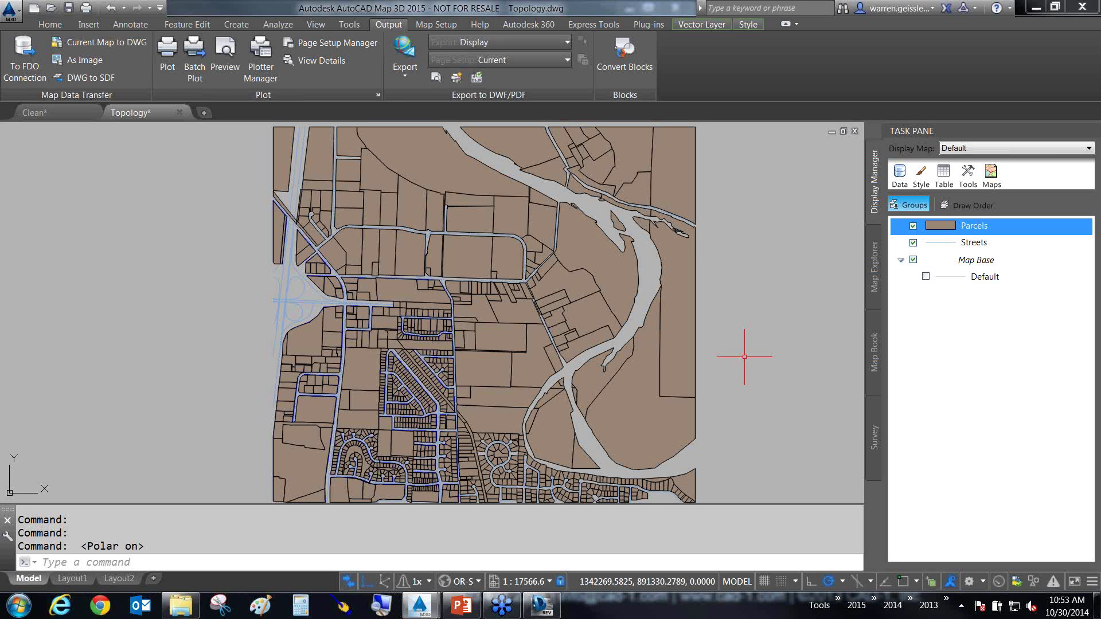
Step: Review the Drawing Cleanup actions and the cleanup methods for converting objects to polylines, and cancel the cleanup
{"action": "left_click", "coordinate": [351, 25]}
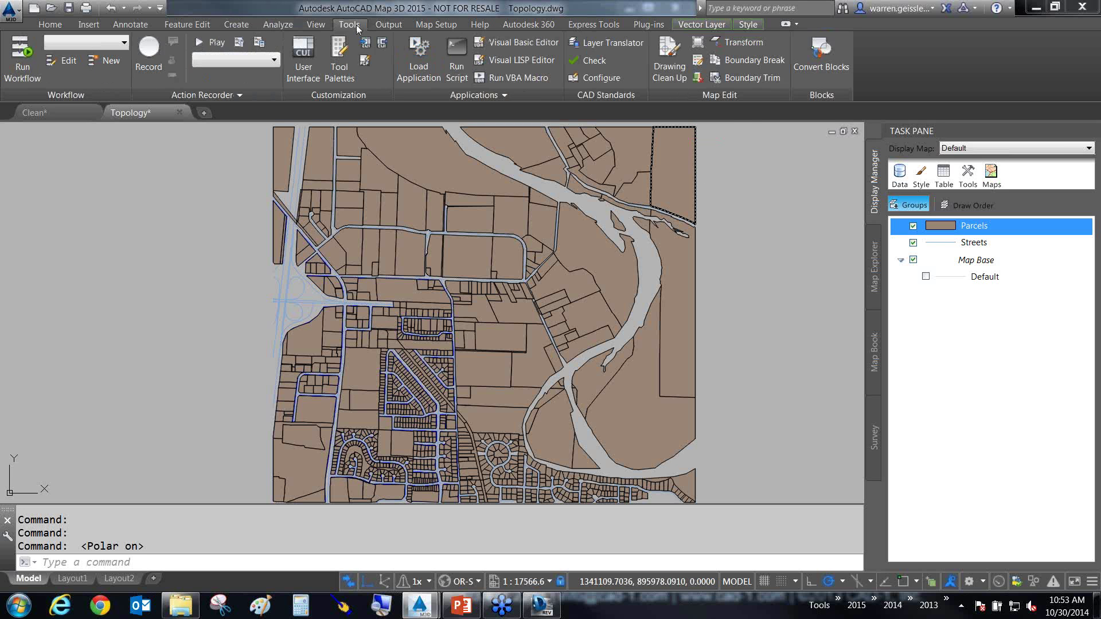
{"action": "left_click", "coordinate": [667, 63]}
{"action": "left_click", "coordinate": [659, 427]}
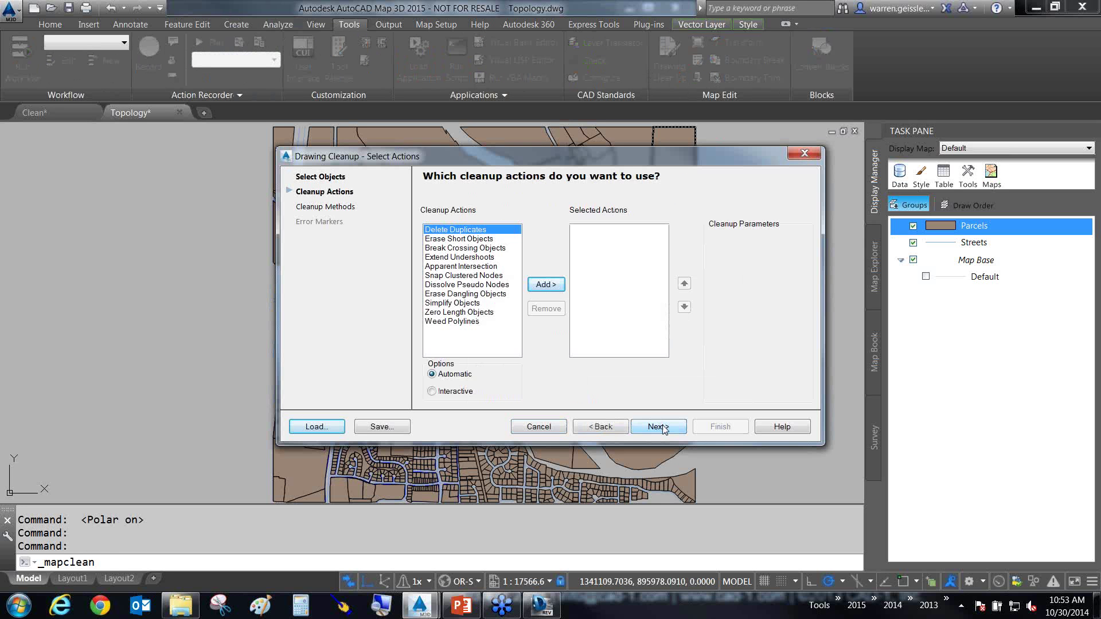
{"action": "left_click", "coordinate": [659, 427]}
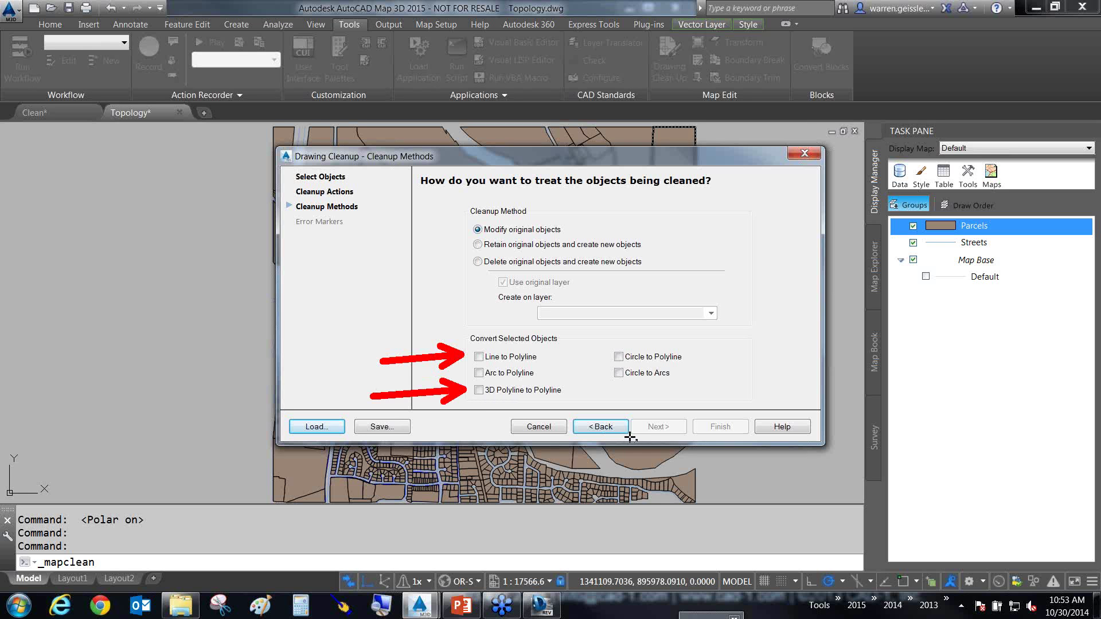
{"action": "left_click", "coordinate": [538, 427]}
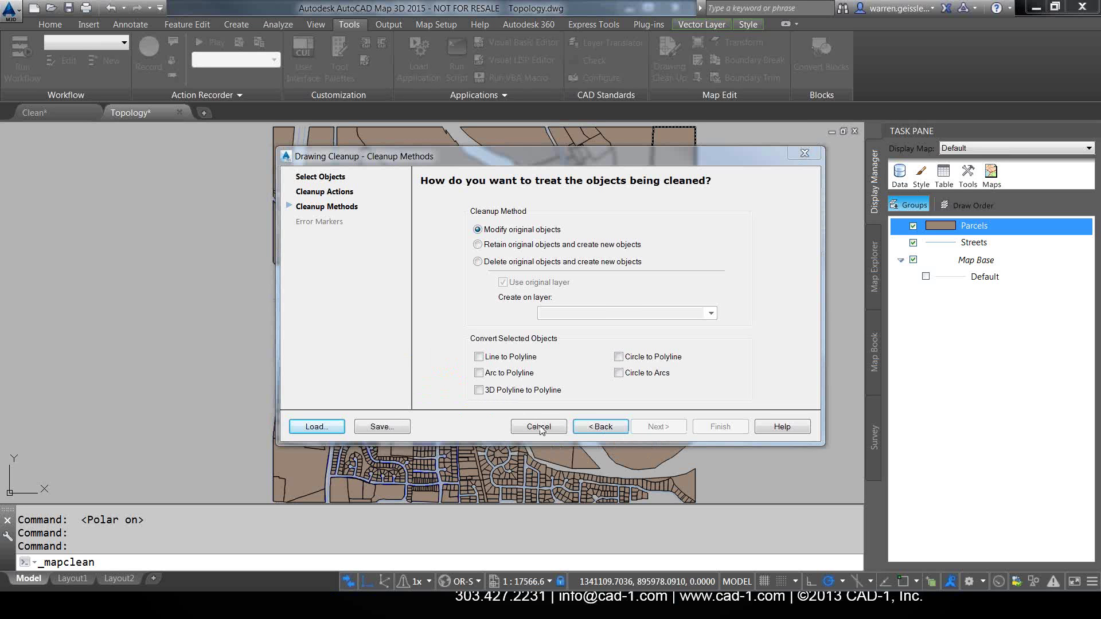
{"action": "left_click", "coordinate": [539, 428]}
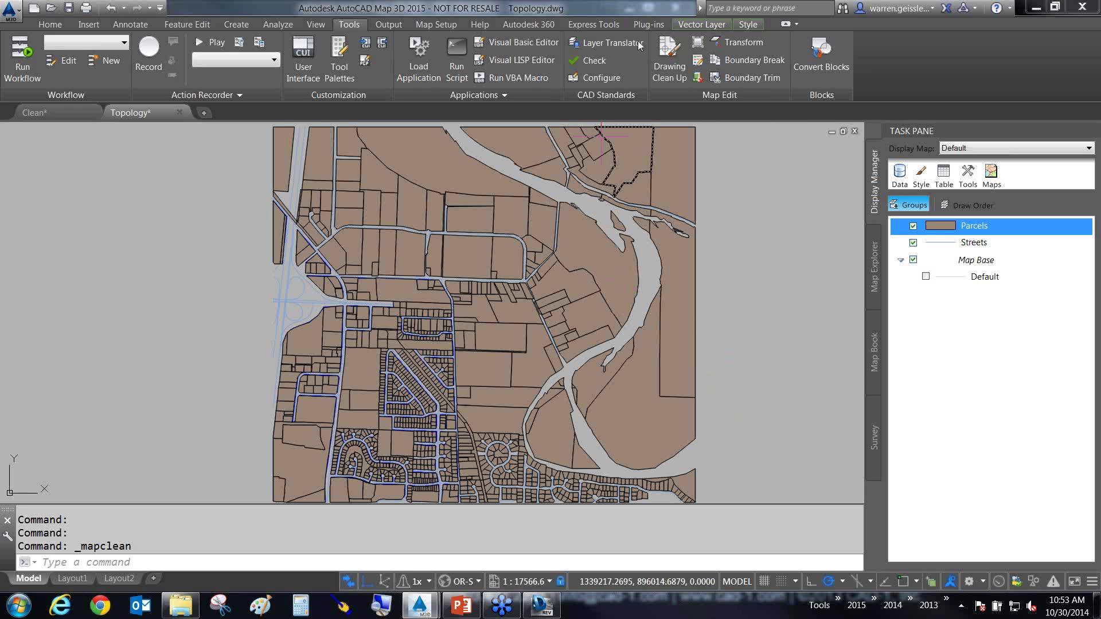
Step: Review which drawing layers can be included in a Drawing Cleanup, and leave the cleanup without running it
{"action": "left_click", "coordinate": [661, 47]}
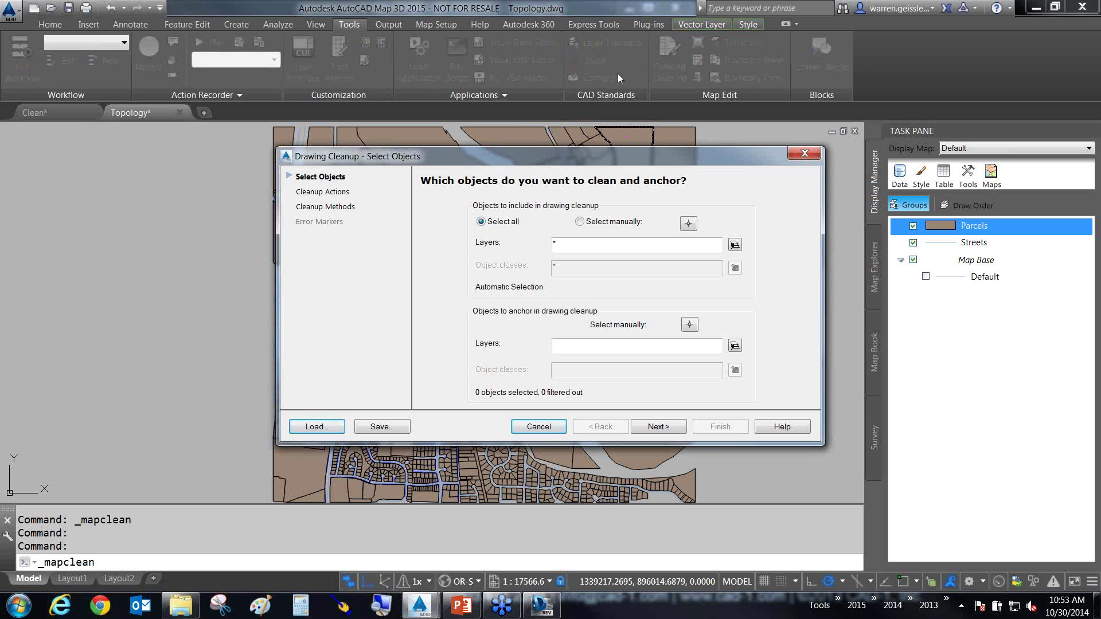
{"action": "left_click", "coordinate": [735, 246]}
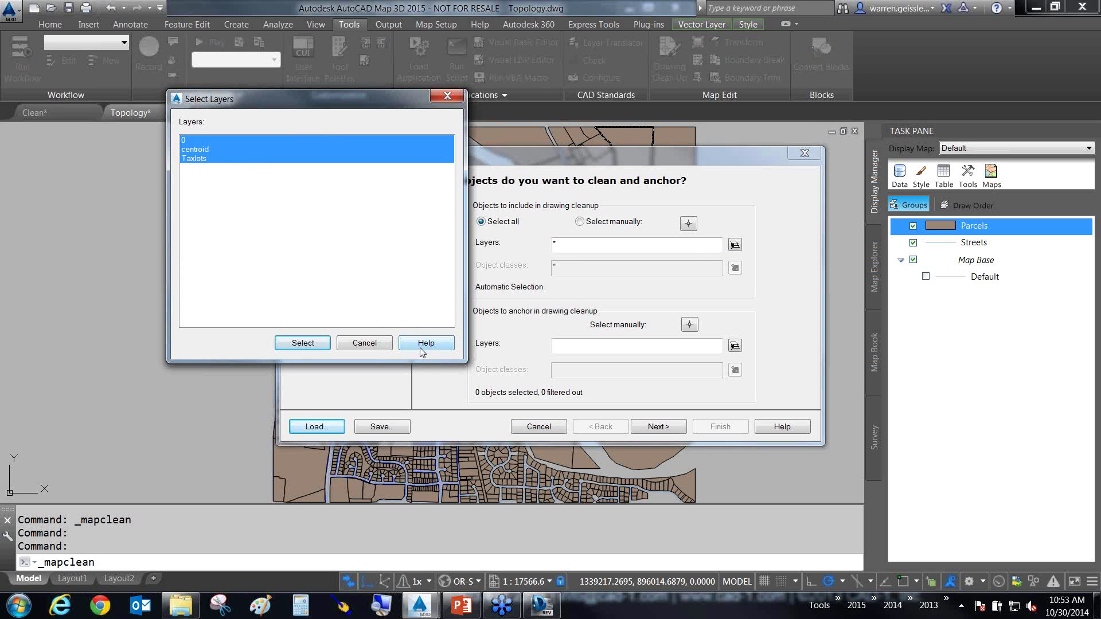
{"action": "left_click", "coordinate": [374, 342]}
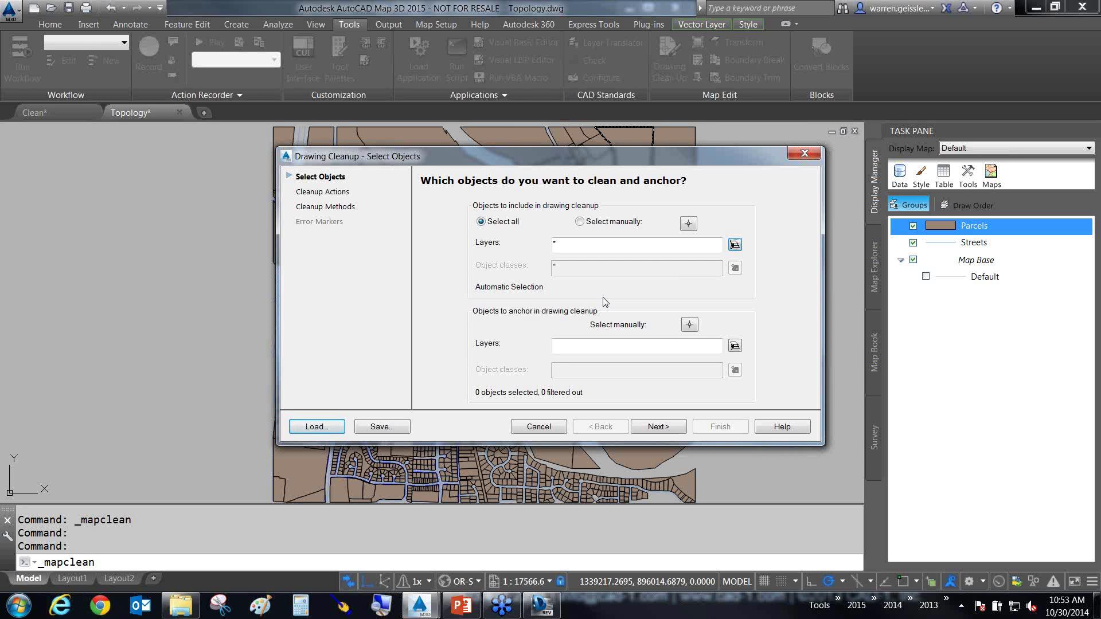
{"action": "left_click", "coordinate": [734, 244]}
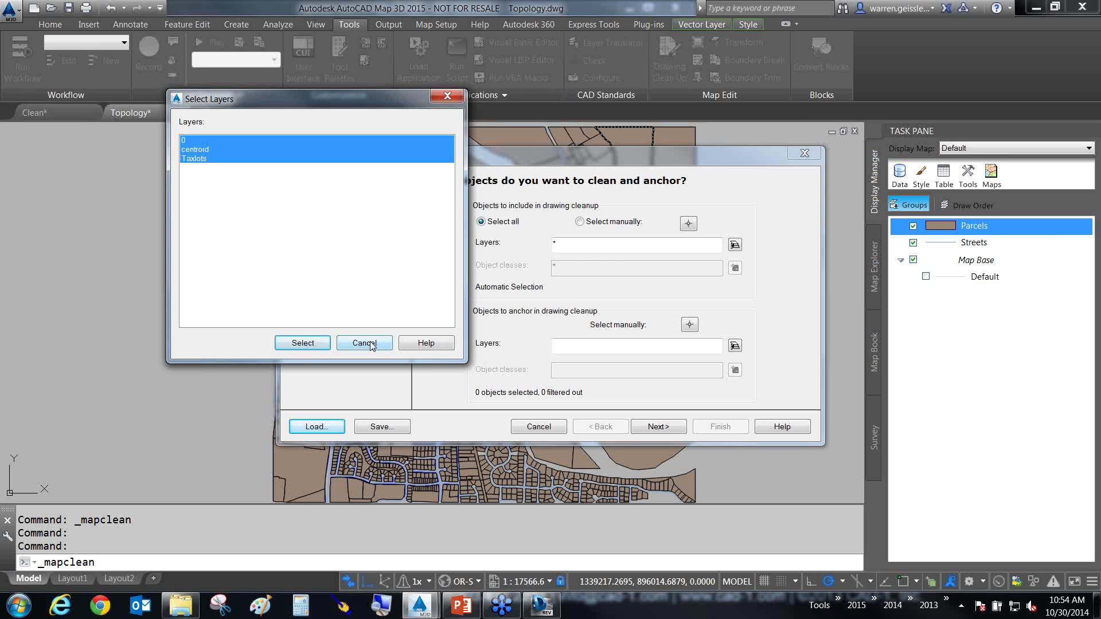
{"action": "left_click", "coordinate": [369, 344]}
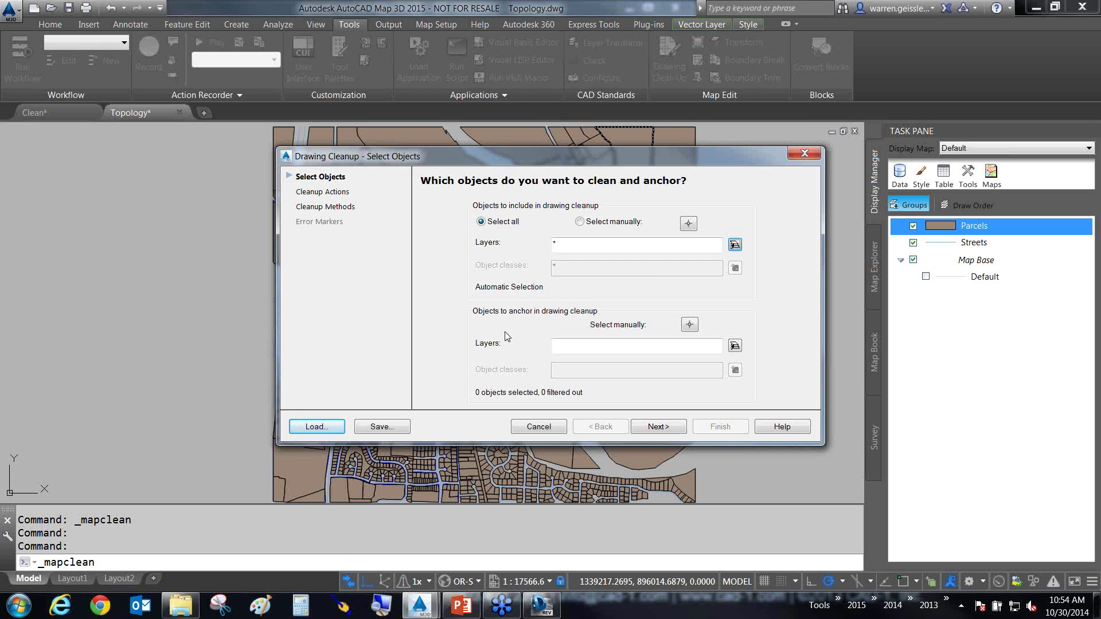
{"action": "left_click", "coordinate": [544, 428]}
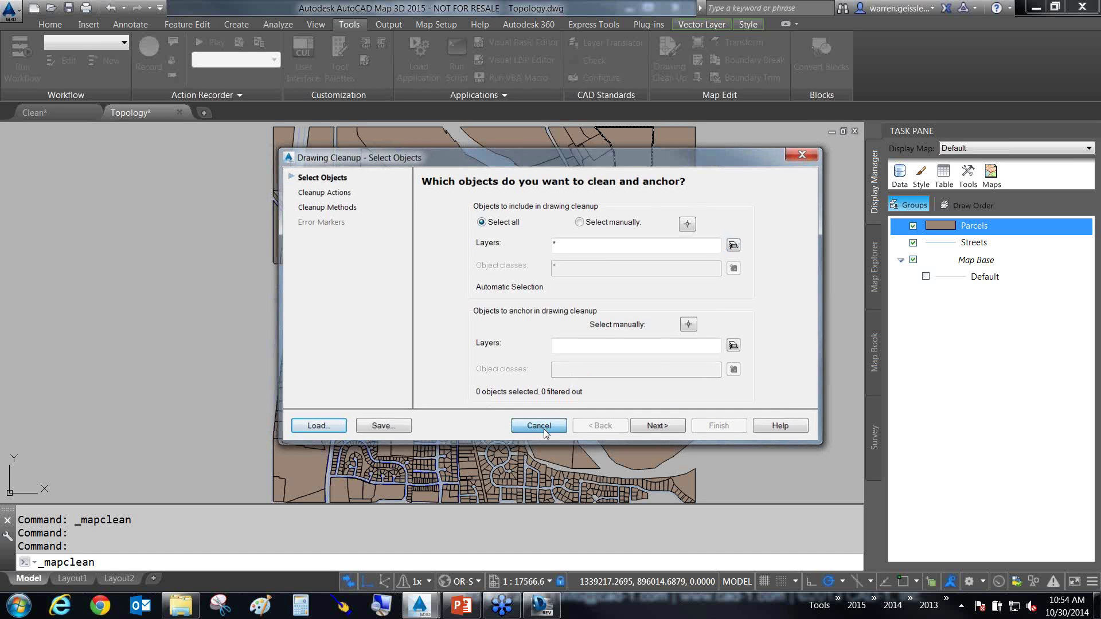
{"action": "left_click", "coordinate": [539, 426]}
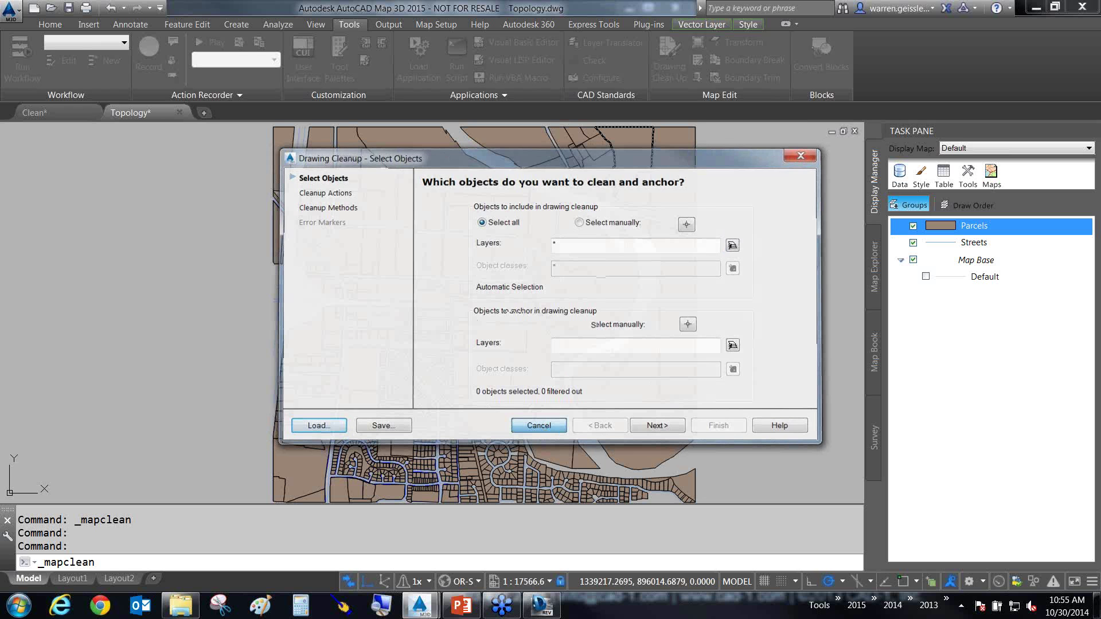
{"action": "key", "text": "Escape"}
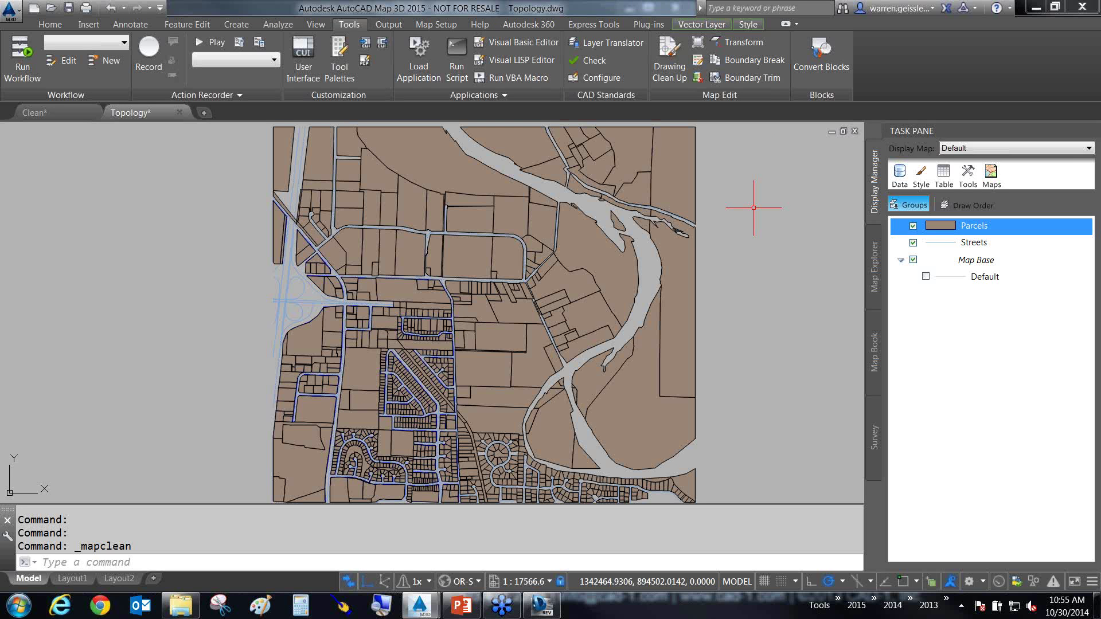
Step: Connect the Aerial.tif raster image from the MAP-WHY folder as the Raster_1 data source
{"action": "left_click", "coordinate": [901, 174]}
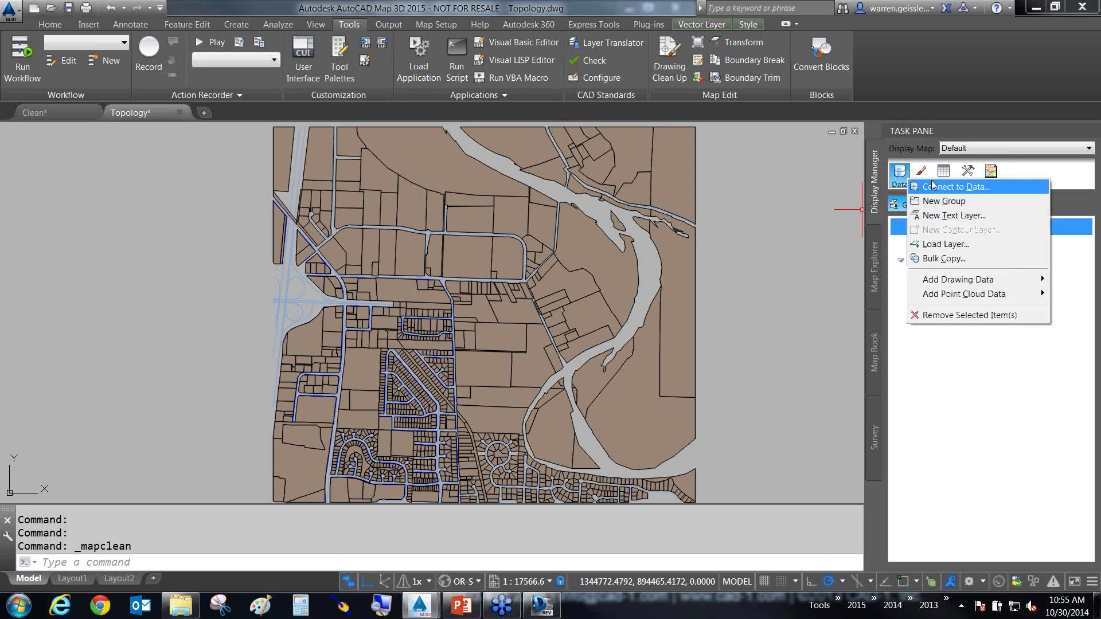
{"action": "left_click", "coordinate": [933, 186]}
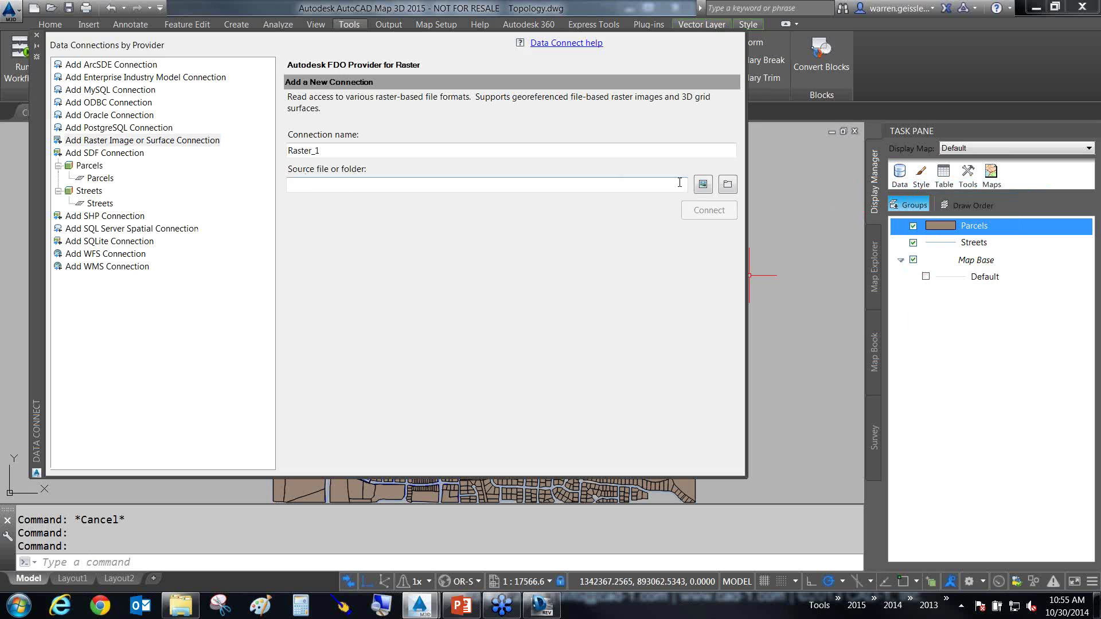
{"action": "left_click", "coordinate": [704, 185]}
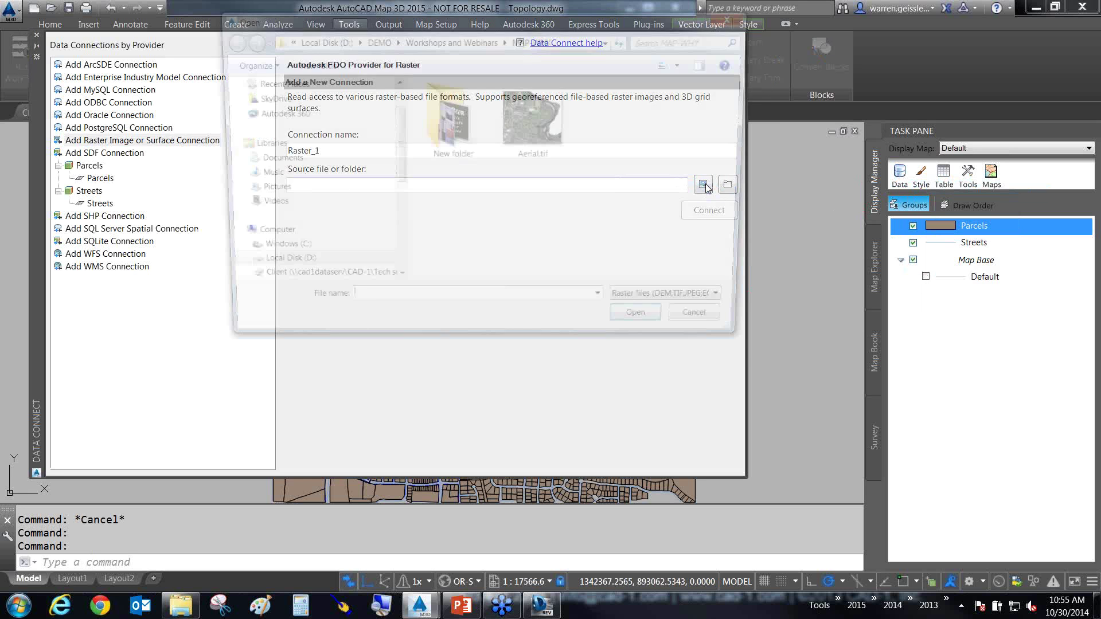
{"action": "left_click", "coordinate": [565, 141]}
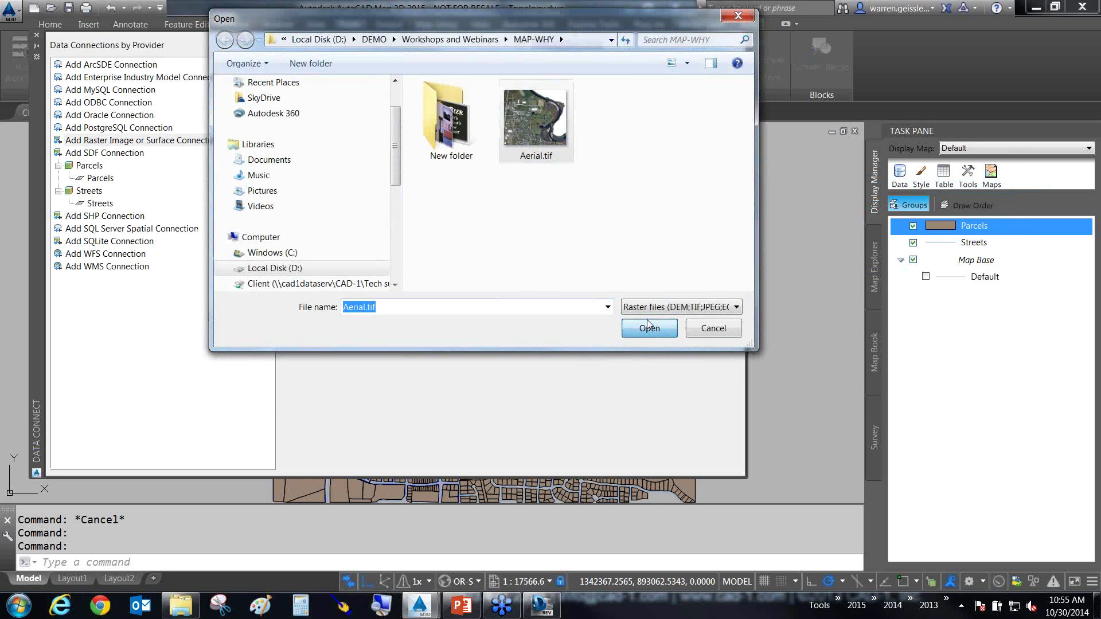
{"action": "left_click", "coordinate": [649, 327]}
{"action": "left_click", "coordinate": [709, 209]}
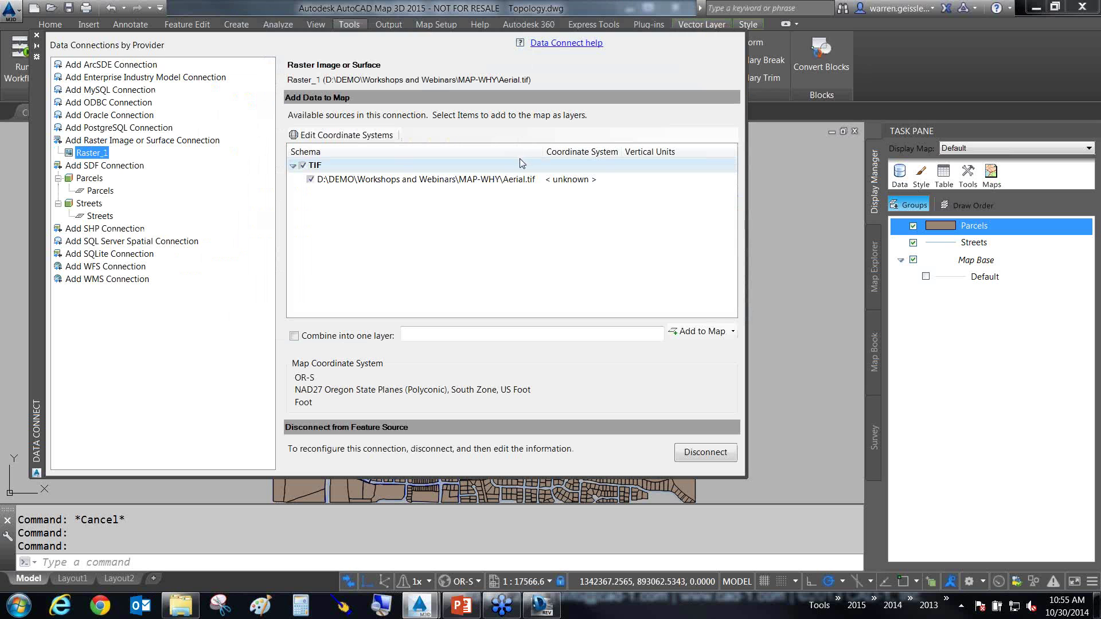
Step: Review the options for combining rasters into one layer and adding them to the map, and close Data Connect without adding the image
{"action": "mouse_move", "coordinate": [420, 204]}
{"action": "left_mouse_down"}
{"action": "mouse_move", "coordinate": [288, 342]}
{"action": "mouse_move", "coordinate": [298, 335]}
{"action": "left_mouse_up"}
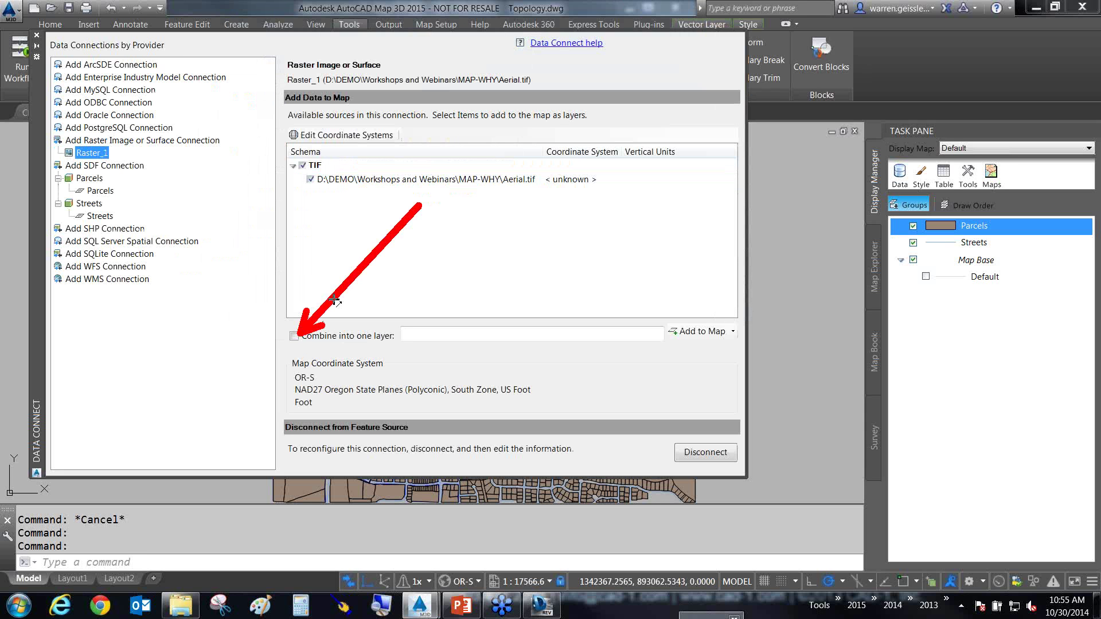
{"action": "left_click_drag", "start_coordinate": [630, 244], "coordinate": [926, 313]}
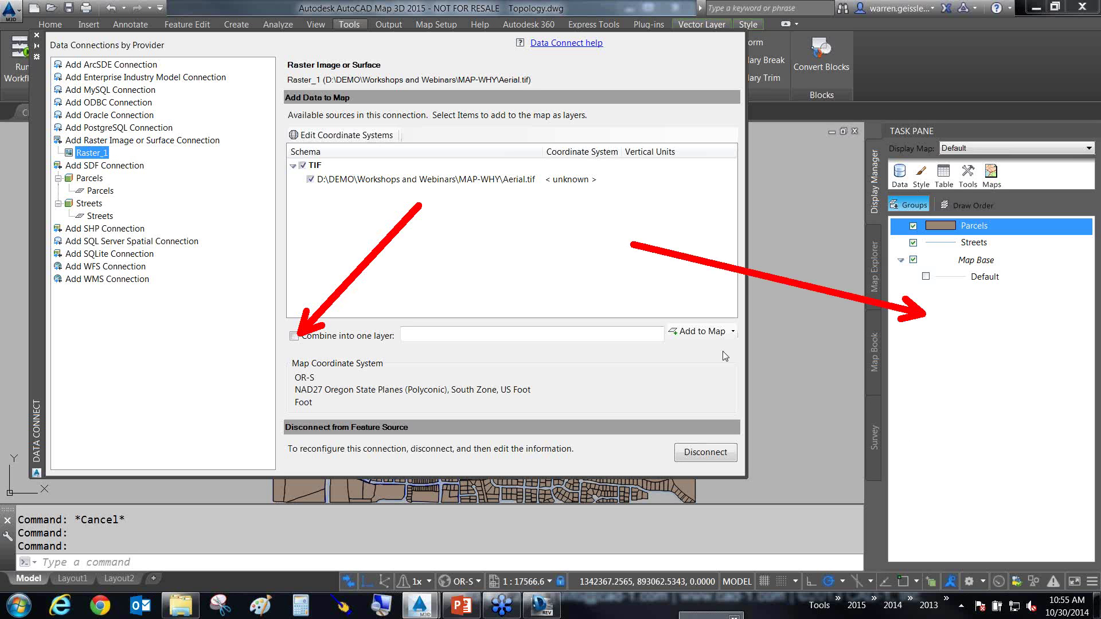
{"action": "key", "text": "Escape"}
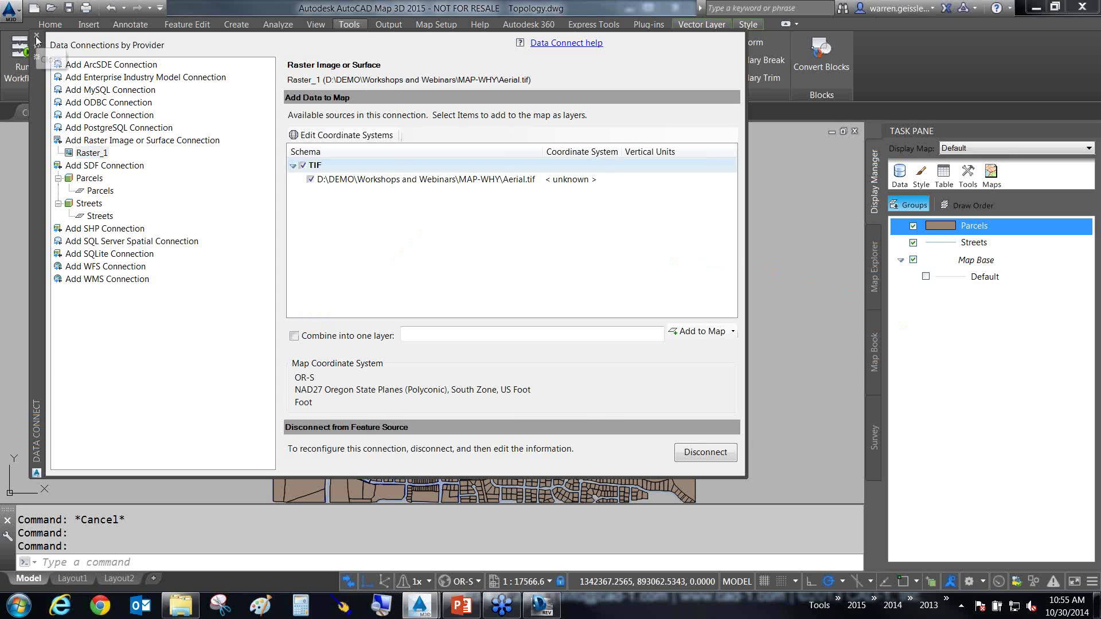
{"action": "left_click", "coordinate": [36, 37]}
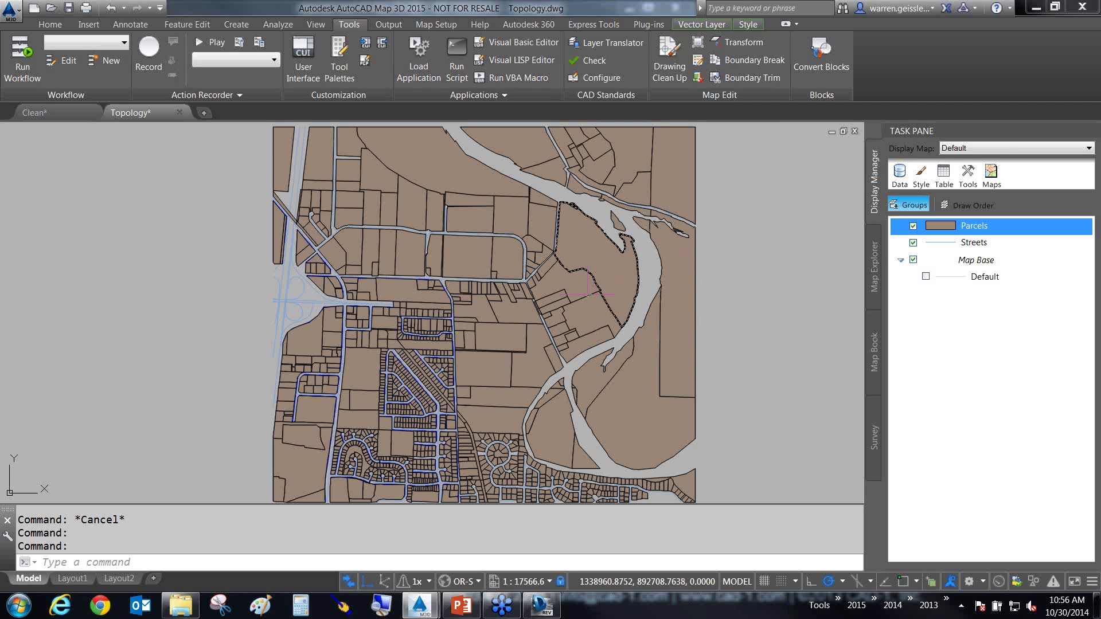
Step: Switch to Autodesk Design Review and examine its sheet tools, workspace choices and palette list for Topology.dwfx, and return to the Map 3D drawing
{"action": "left_click", "coordinate": [541, 607]}
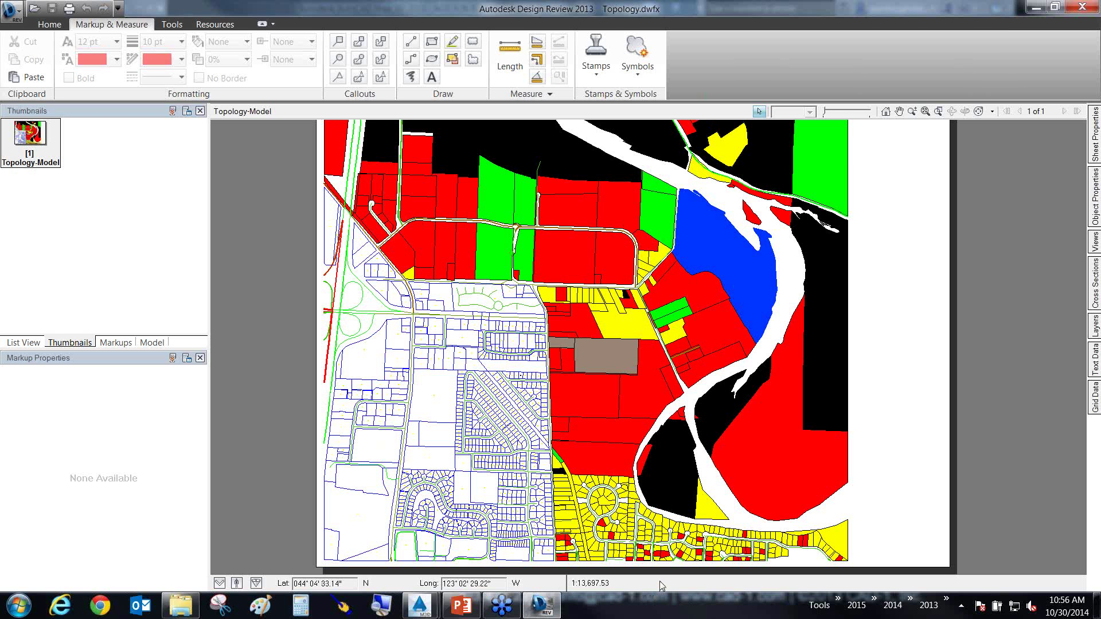
{"action": "right_click", "coordinate": [660, 581]}
{"action": "left_click", "coordinate": [641, 583]}
{"action": "left_click", "coordinate": [174, 25]}
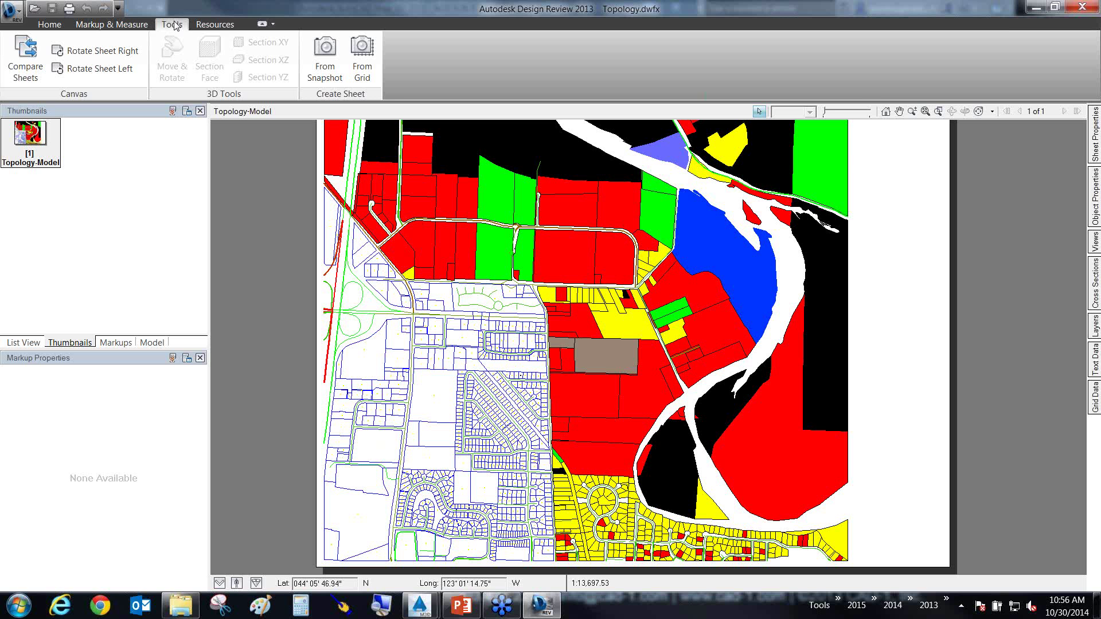
{"action": "left_click", "coordinate": [224, 26]}
{"action": "left_click", "coordinate": [50, 25]}
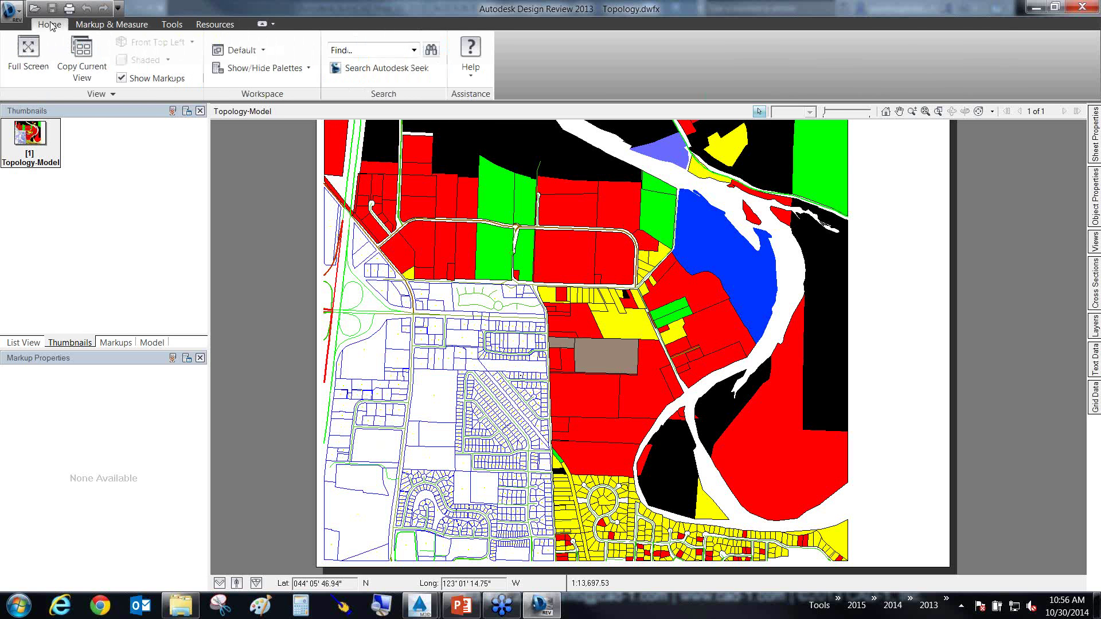
{"action": "left_click", "coordinate": [263, 51]}
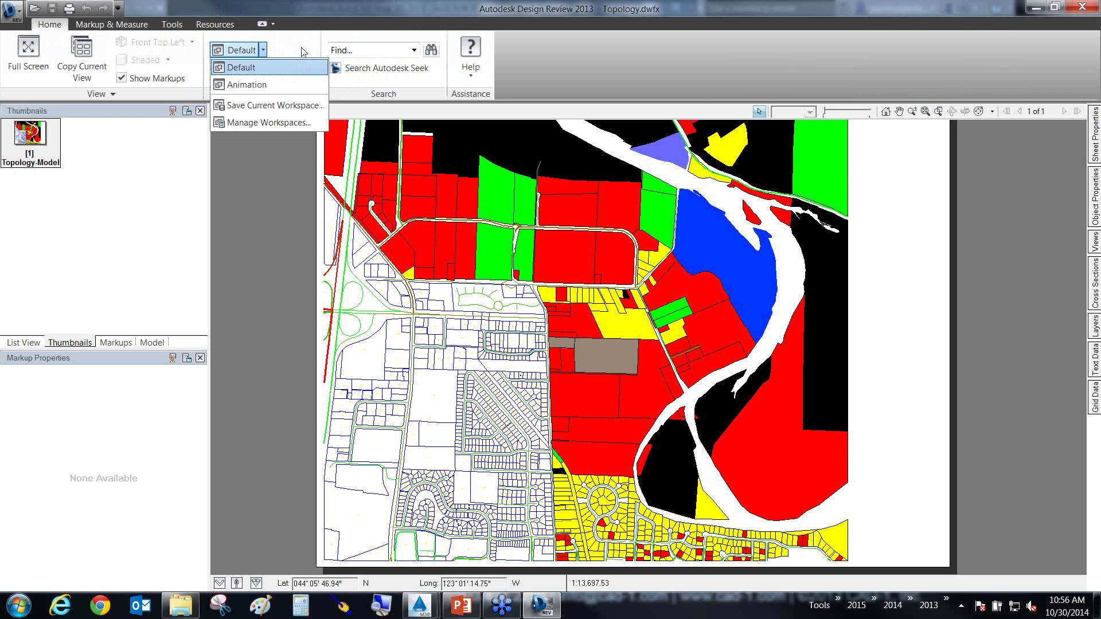
{"action": "left_click", "coordinate": [303, 50]}
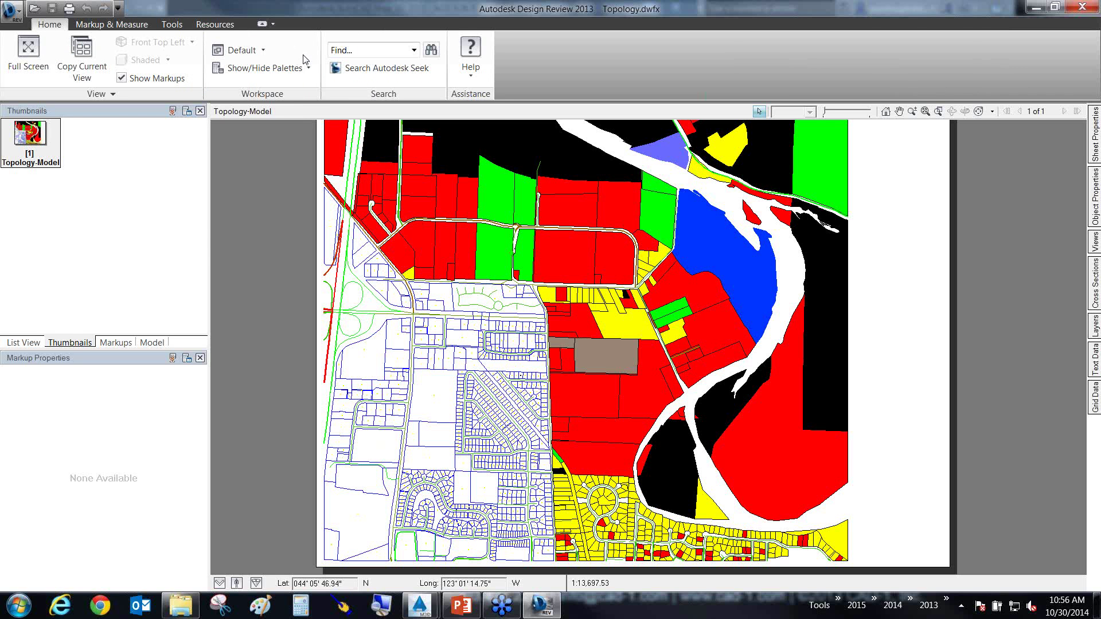
{"action": "left_click", "coordinate": [310, 67]}
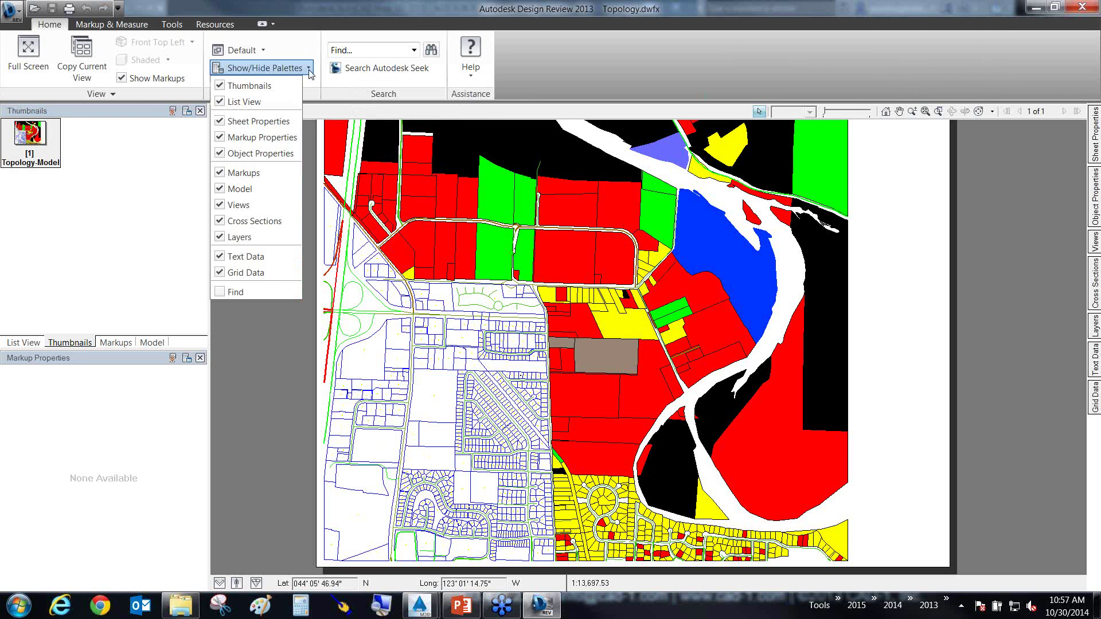
{"action": "left_click", "coordinate": [291, 43]}
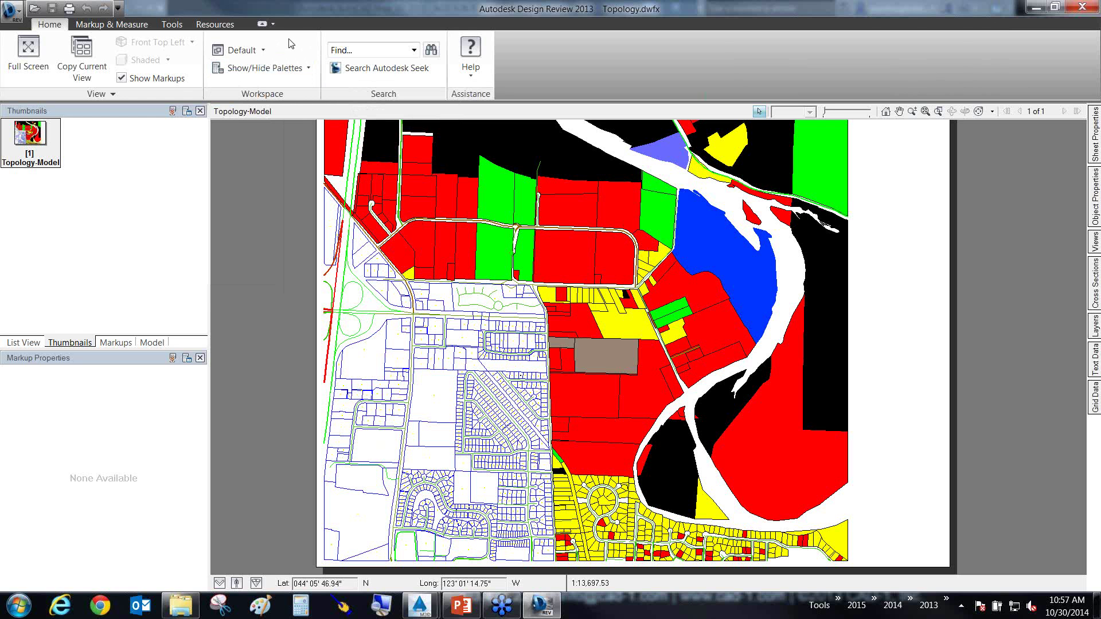
{"action": "left_click", "coordinate": [166, 97]}
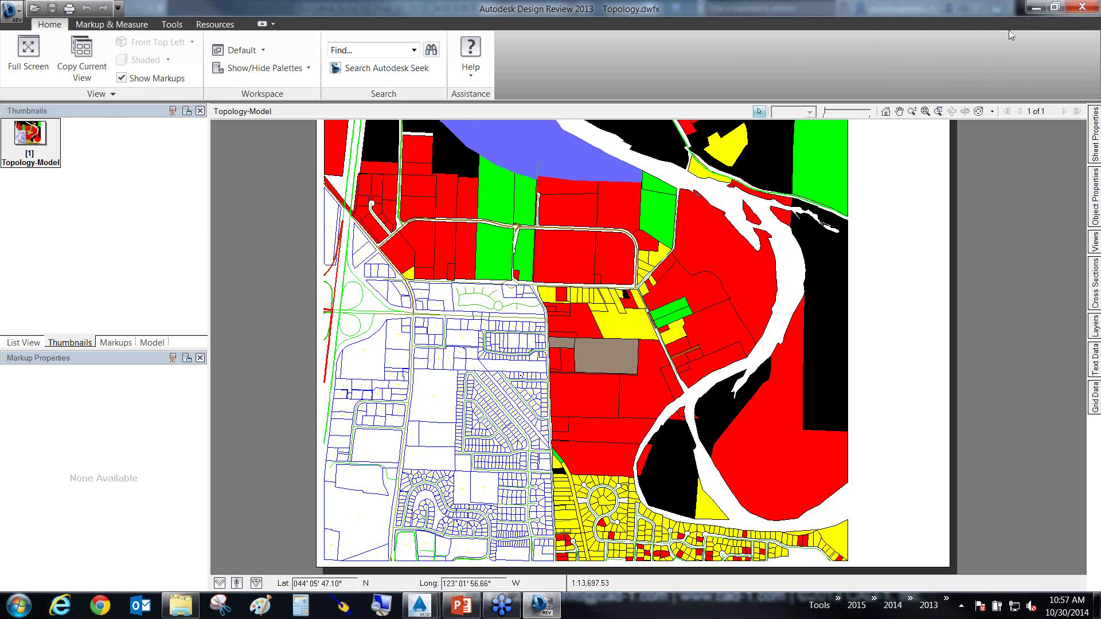
{"action": "left_click", "coordinate": [1036, 9]}
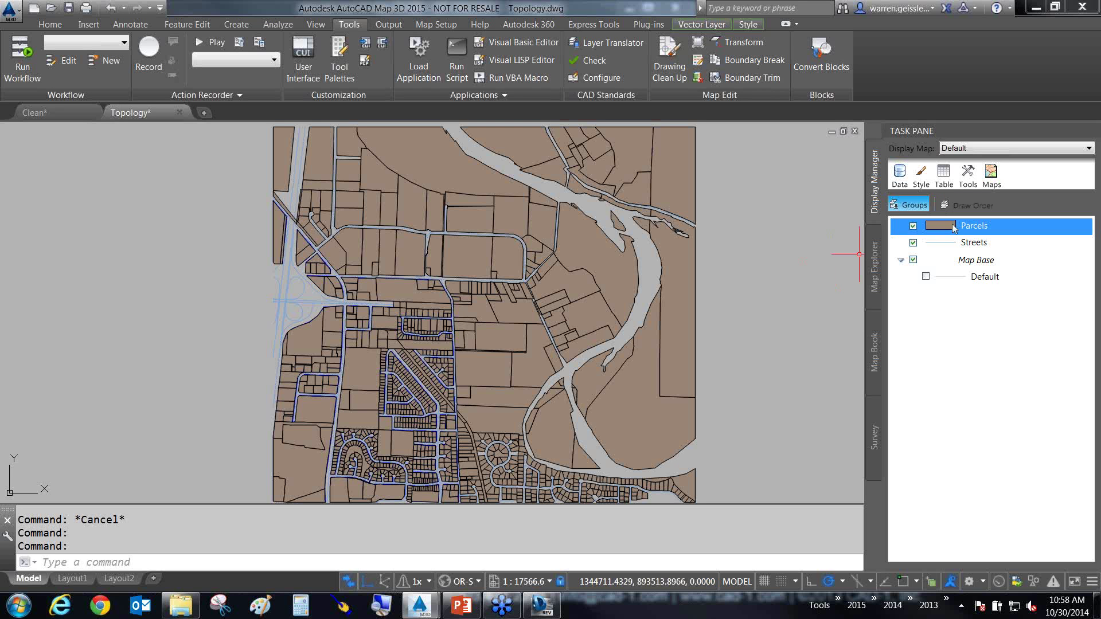
Step: Review the data connection providers and the Parcels layer's style and theme options, closing both without changes
{"action": "left_click", "coordinate": [901, 173]}
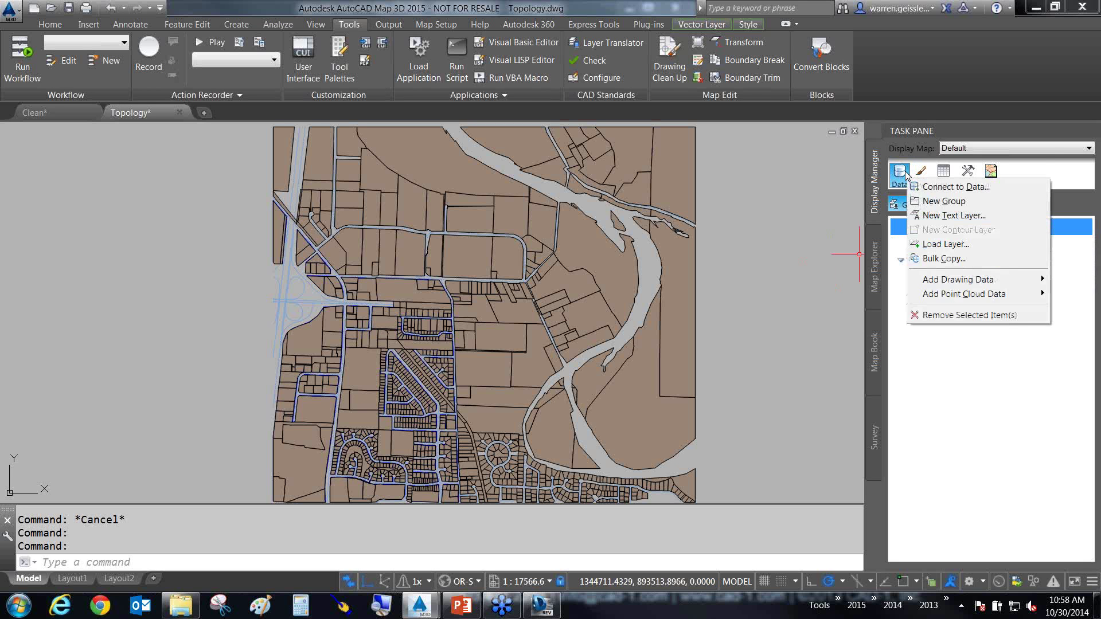
{"action": "key", "text": "Escape"}
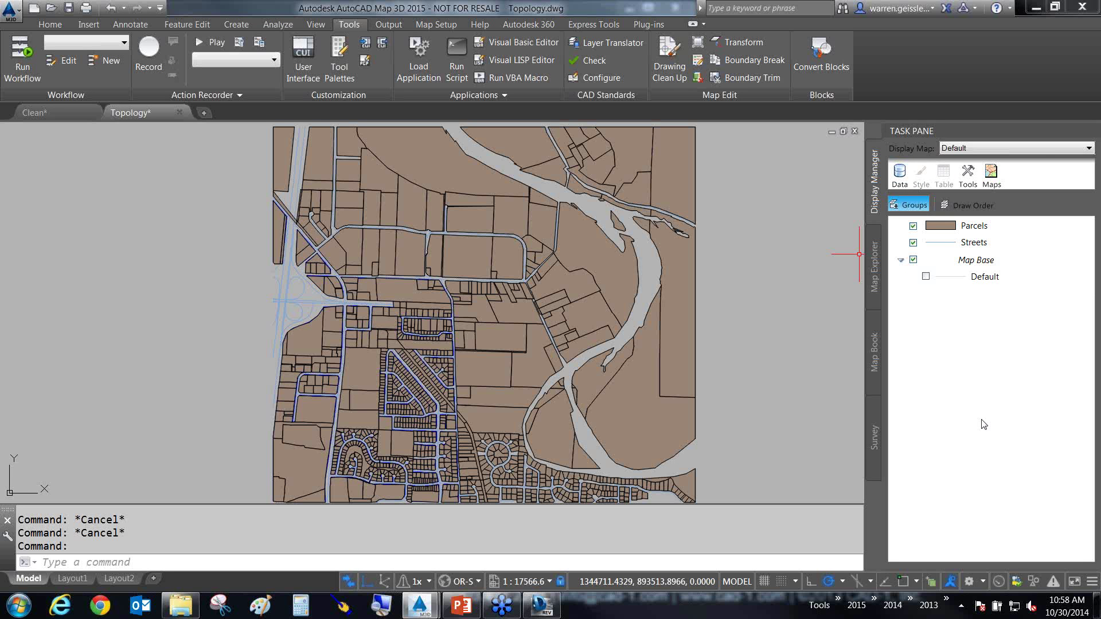
{"action": "left_click", "coordinate": [966, 226]}
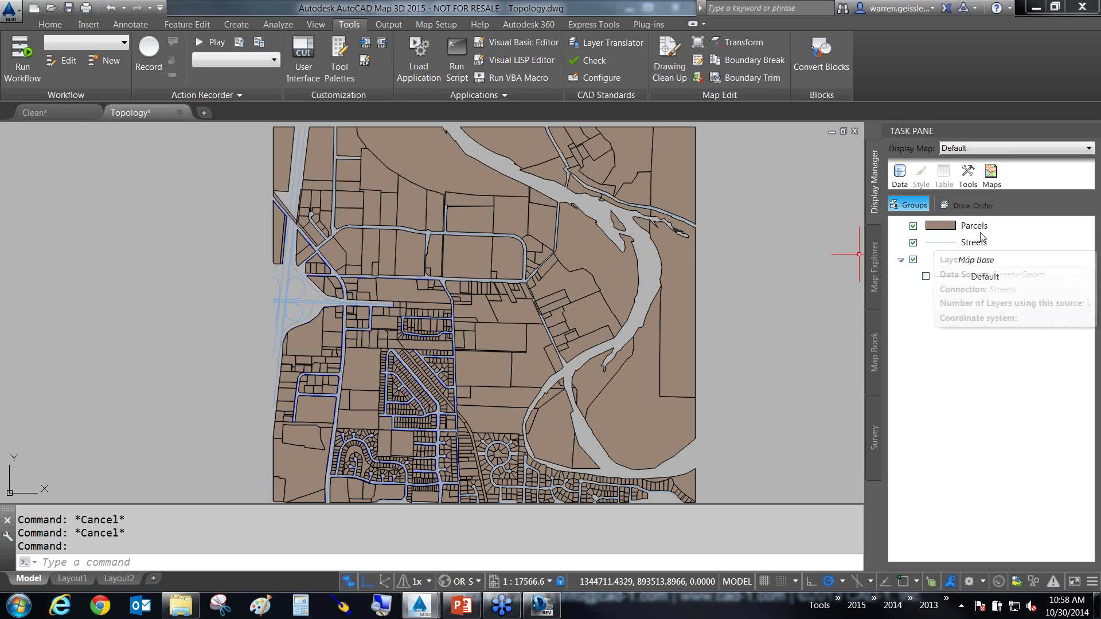
{"action": "left_click", "coordinate": [899, 173]}
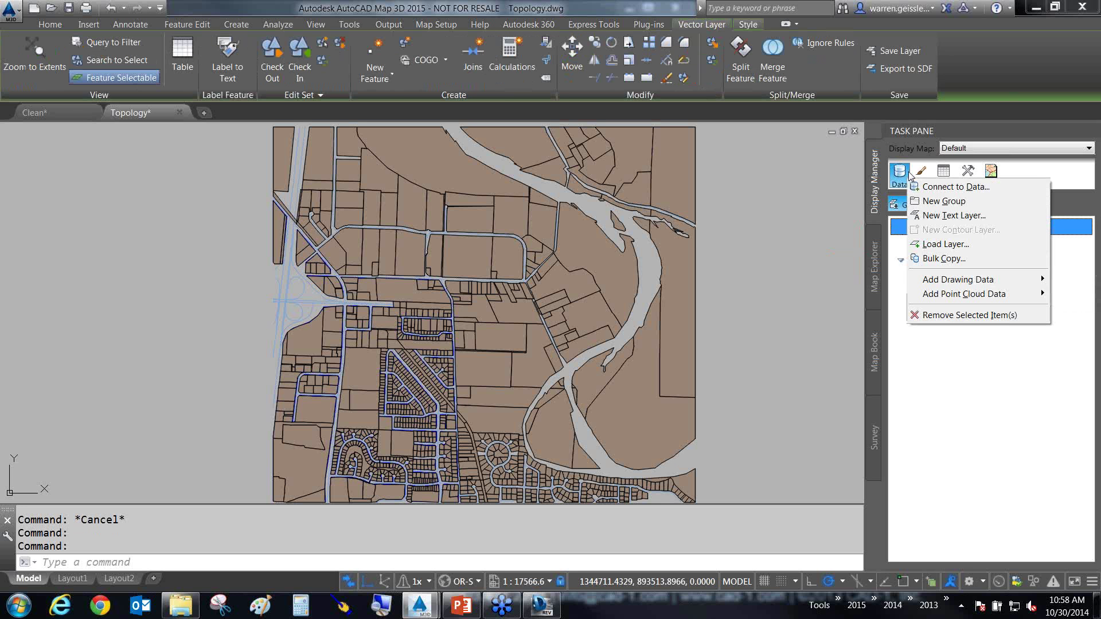
{"action": "left_click", "coordinate": [947, 186]}
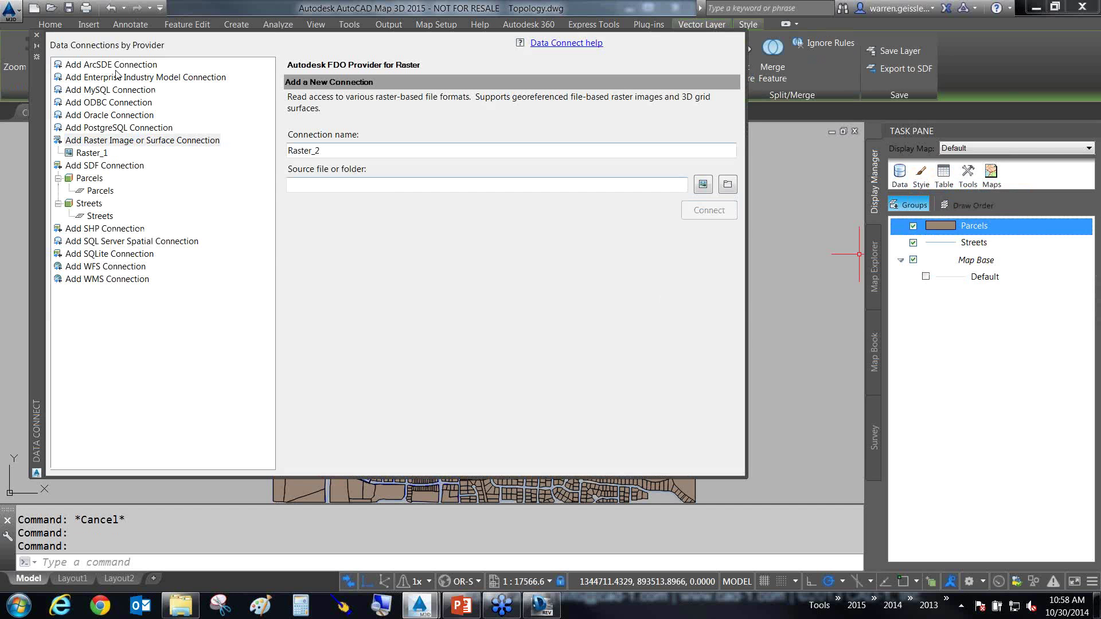
{"action": "left_click", "coordinate": [37, 35]}
{"action": "left_click", "coordinate": [921, 175]}
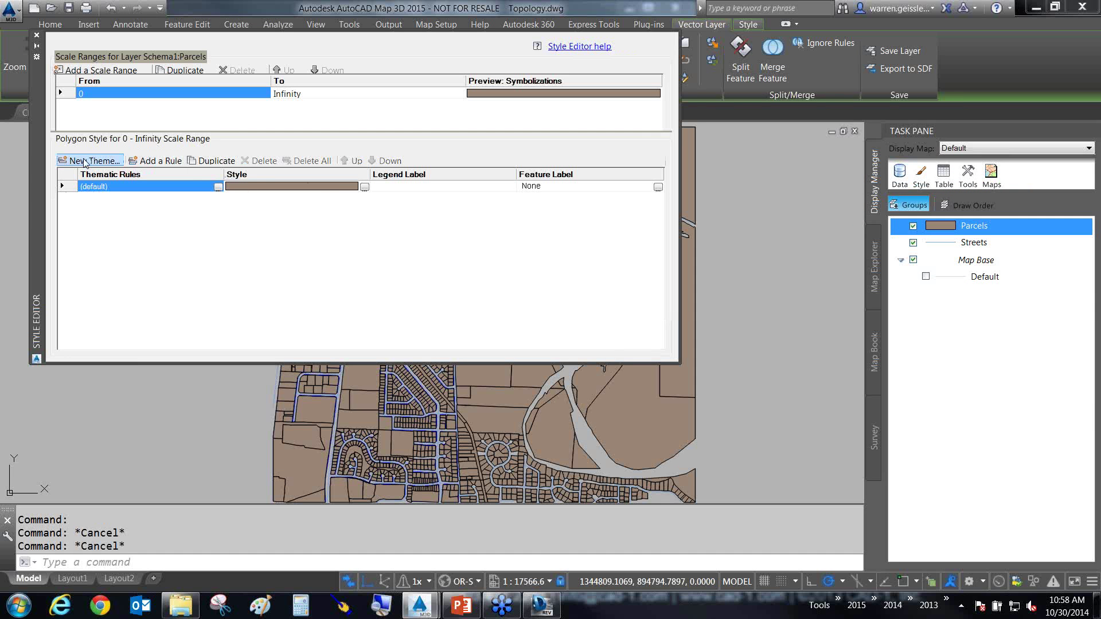
{"action": "left_click", "coordinate": [36, 35]}
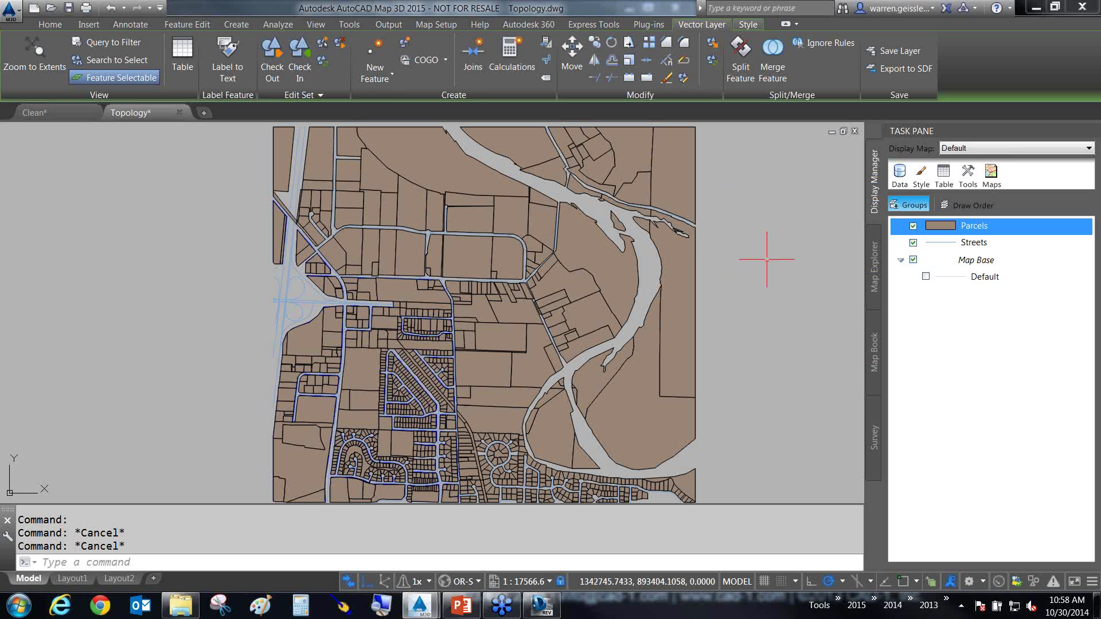
Step: View the published Topology.dwfx in Autodesk Design Review once more and return to the parcel map in Map 3D
{"action": "mouse_move", "coordinate": [973, 237]}
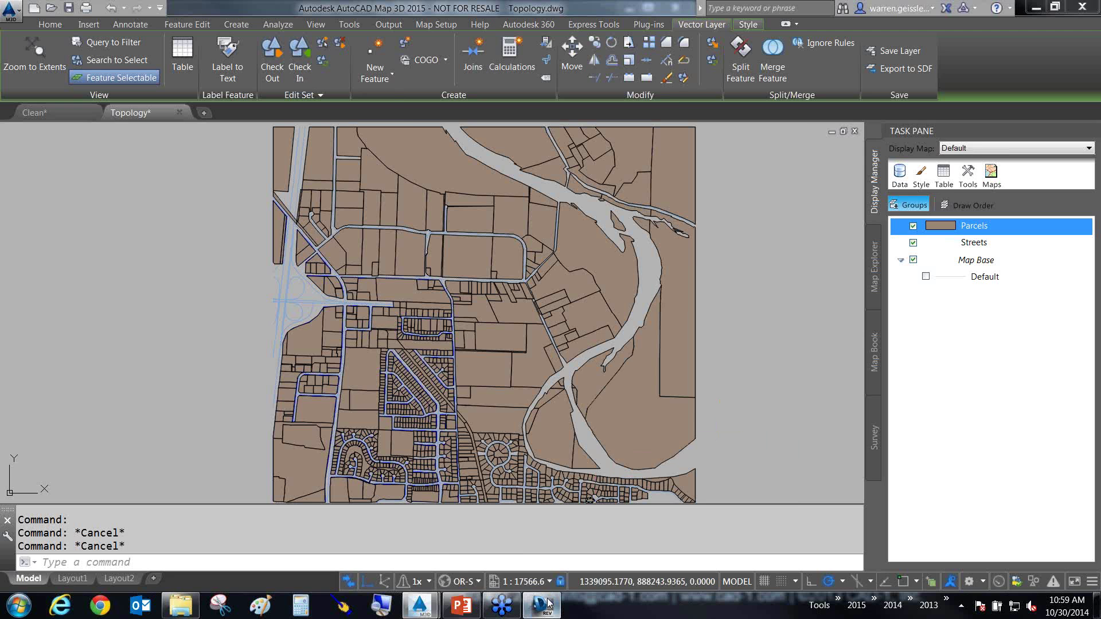
{"action": "mouse_move", "coordinate": [548, 603]}
{"action": "left_click", "coordinate": [548, 545]}
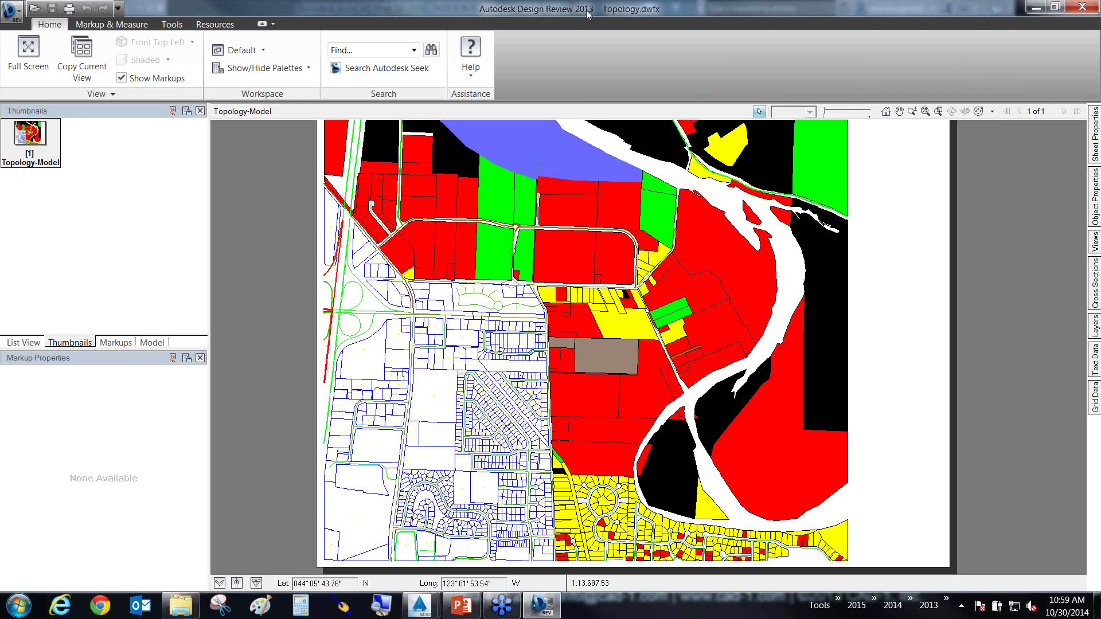
{"action": "left_click", "coordinate": [1035, 10]}
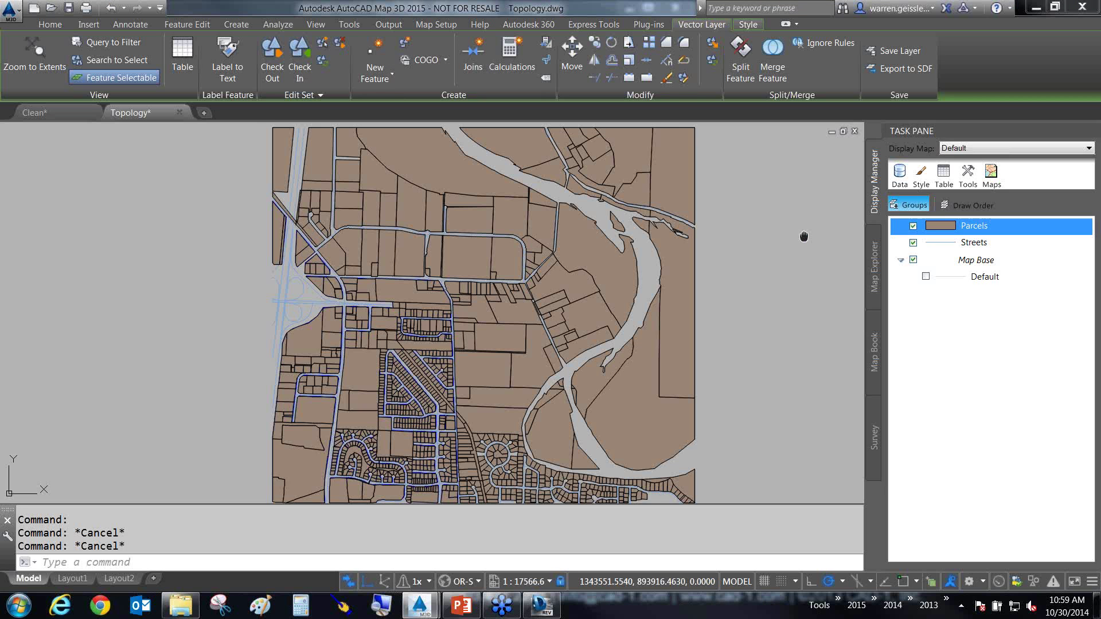
{"action": "middle_click_drag", "start_coordinate": [802, 238], "coordinate": [740, 234]}
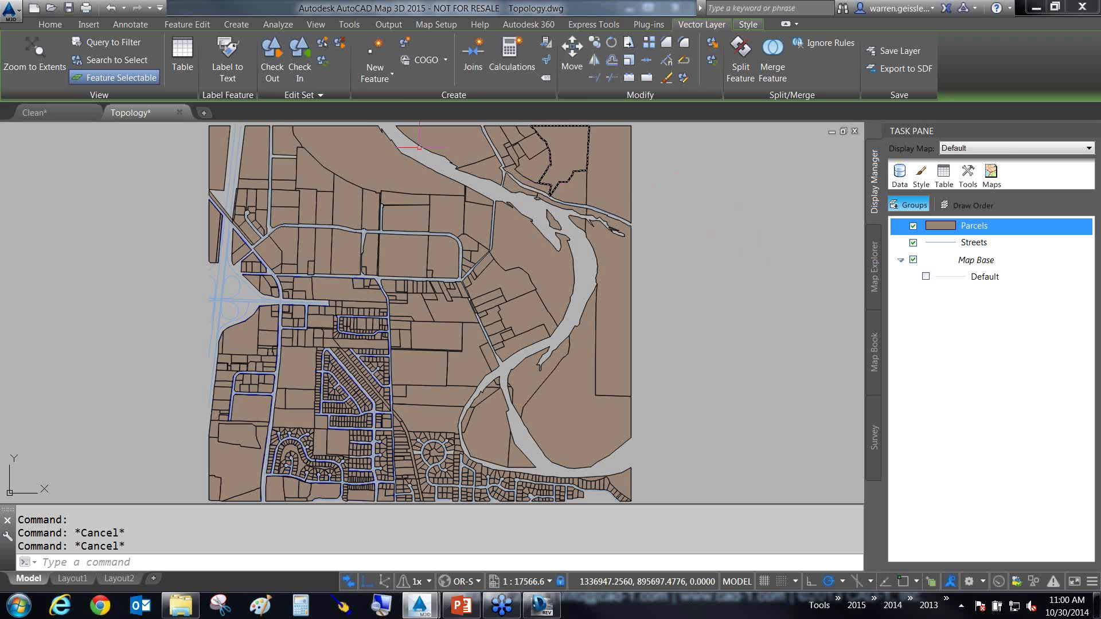
Step: Start plotting the model and review the available plotters, including the DWF6, DWFx and PDF ePlot configurations, without choosing one
{"action": "left_click", "coordinate": [86, 8]}
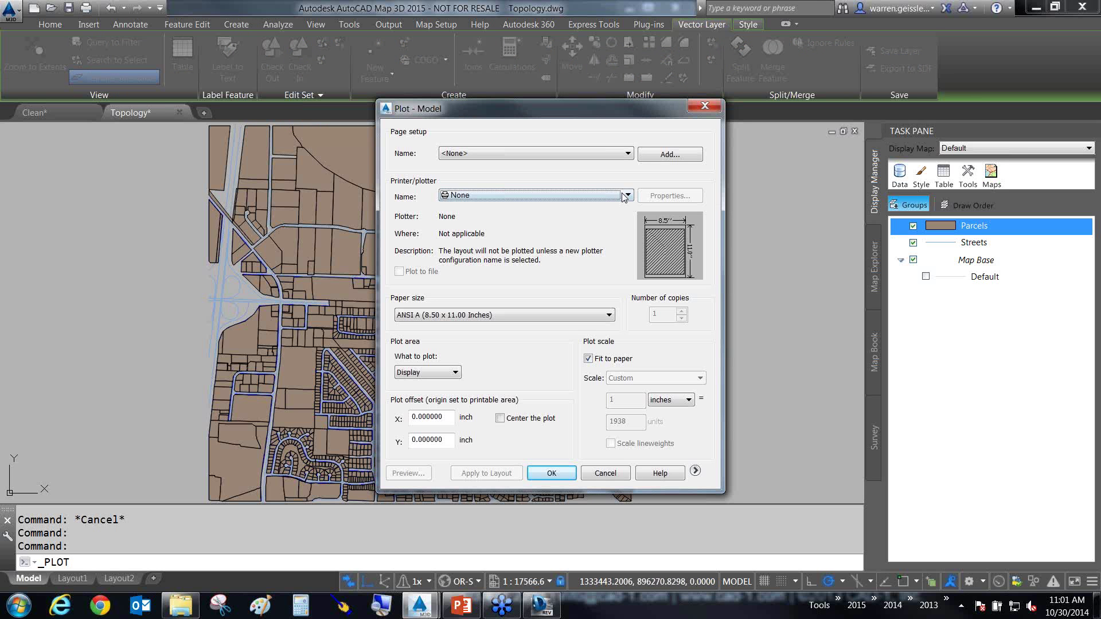
{"action": "left_click", "coordinate": [627, 195]}
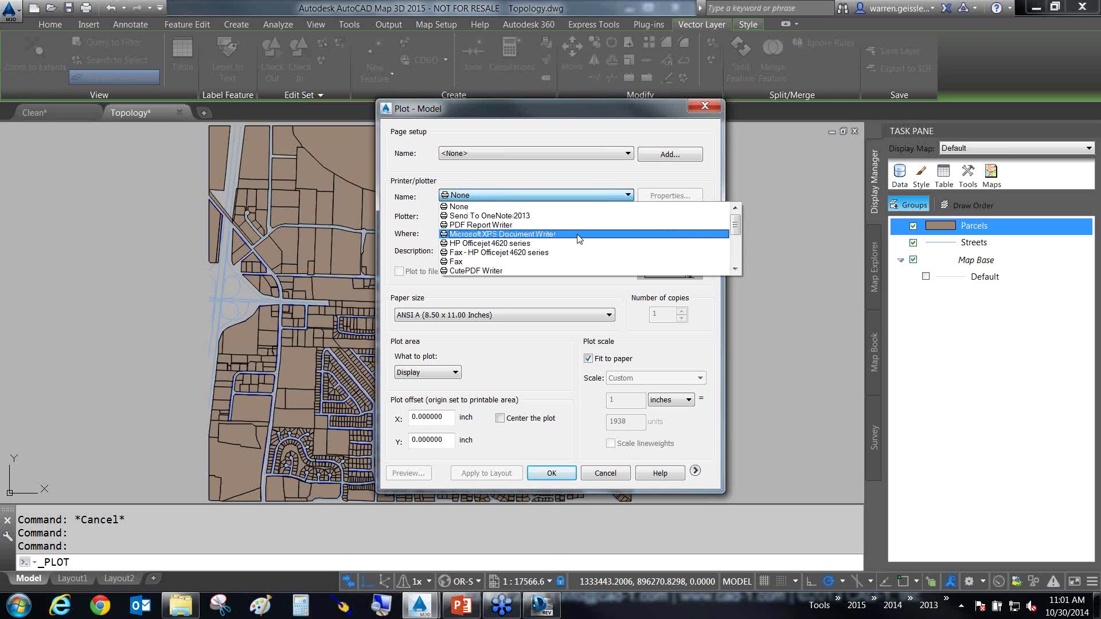
{"action": "scroll", "coordinate": [579, 239], "scroll_direction": "down", "scroll_amount": 3}
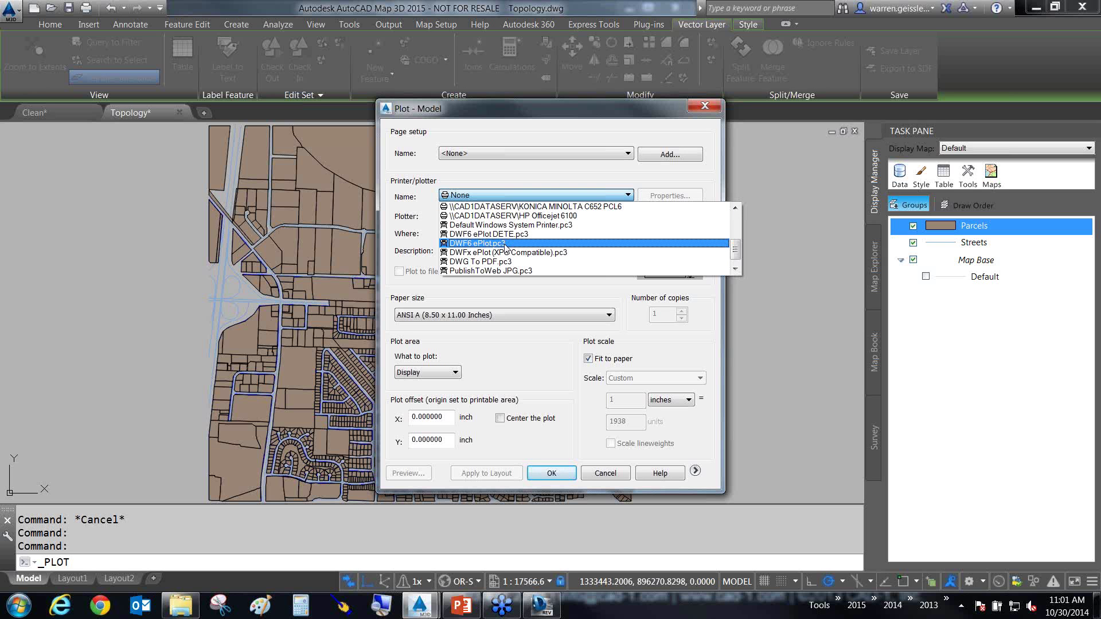
{"action": "left_click", "coordinate": [694, 190]}
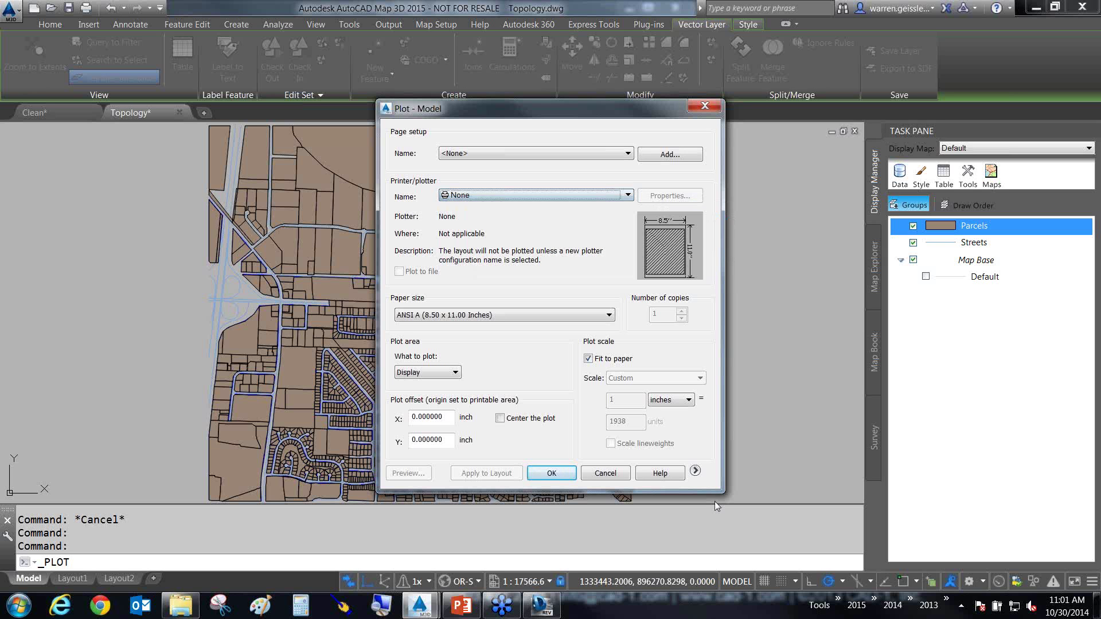
Step: Expand the plot options, review the available plot style tables, and close the Plot dialog without plotting
{"action": "left_click", "coordinate": [694, 471]}
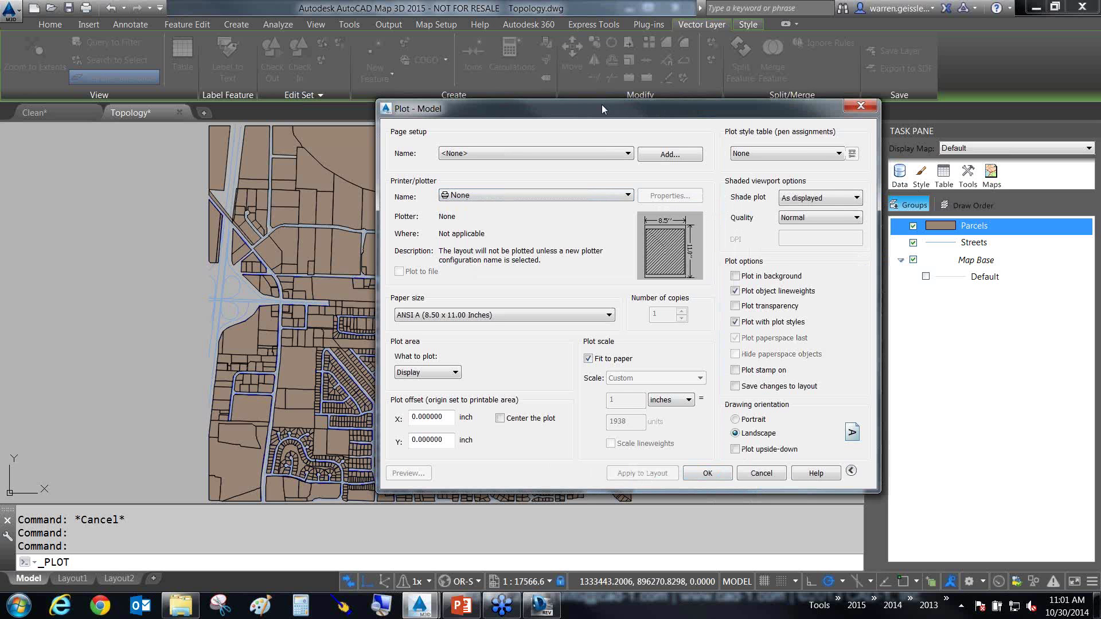
{"action": "left_click_drag", "start_coordinate": [601, 104], "coordinate": [649, 111]}
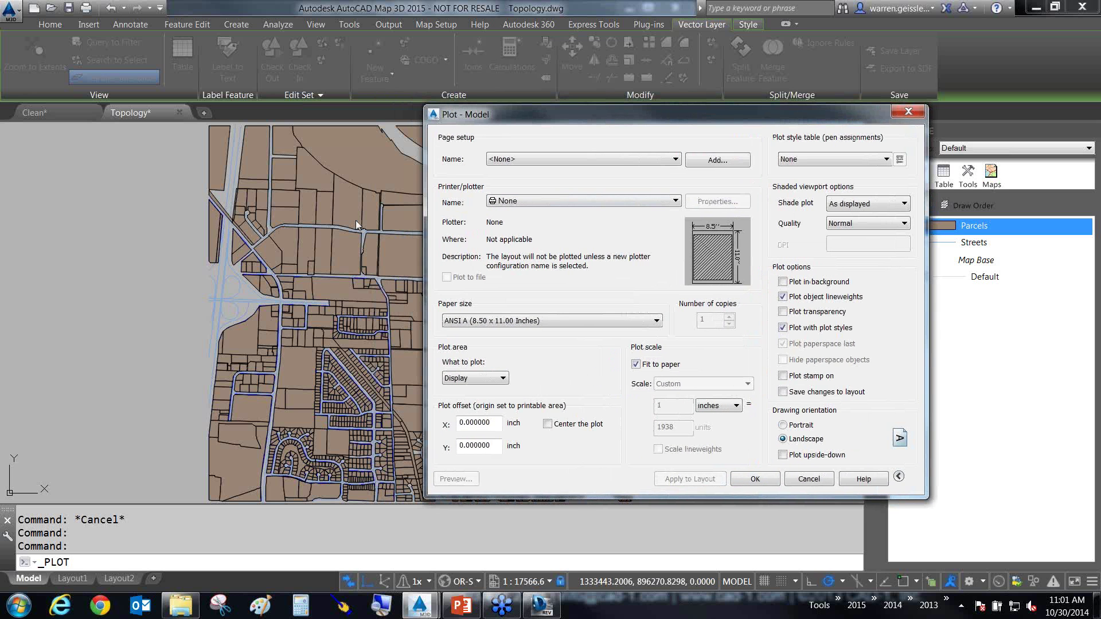
{"action": "left_click", "coordinate": [798, 159]}
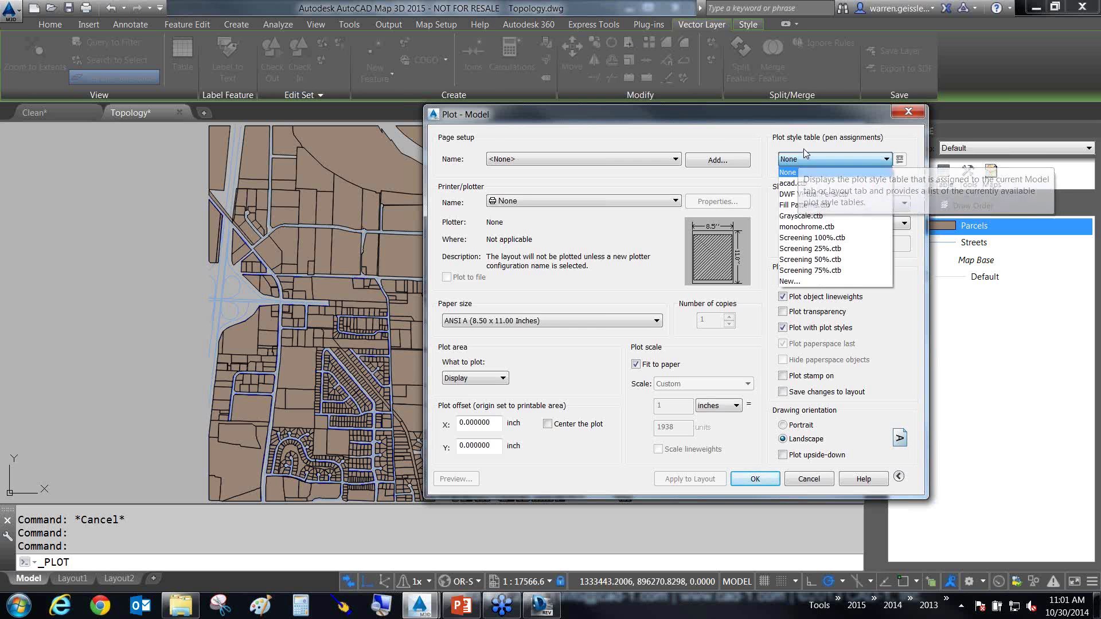
{"action": "left_click", "coordinate": [804, 151]}
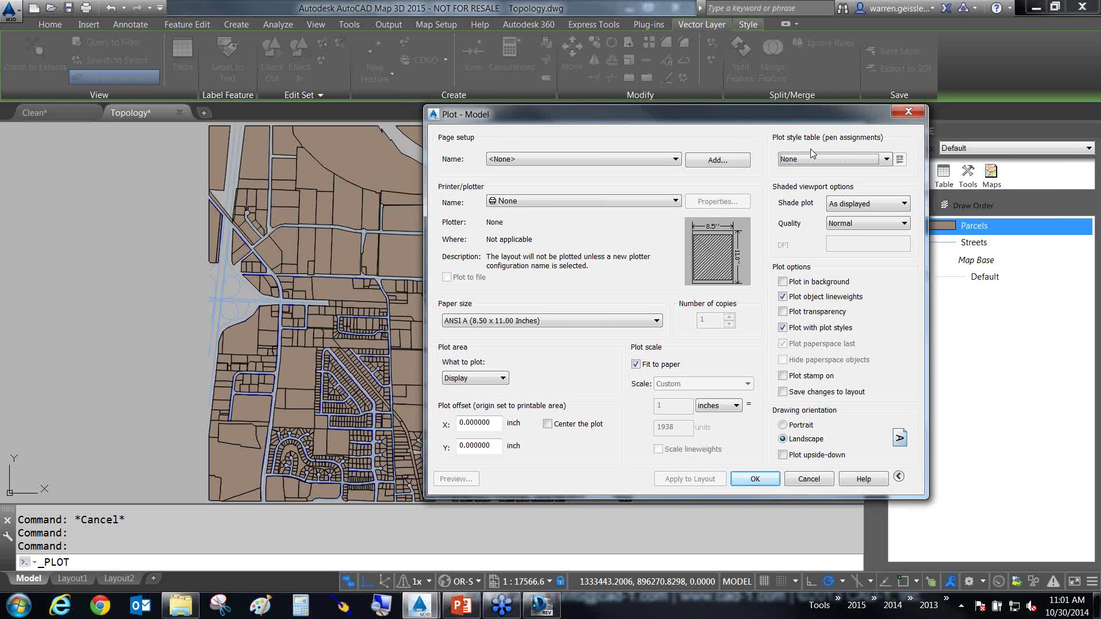
{"action": "left_click", "coordinate": [910, 115]}
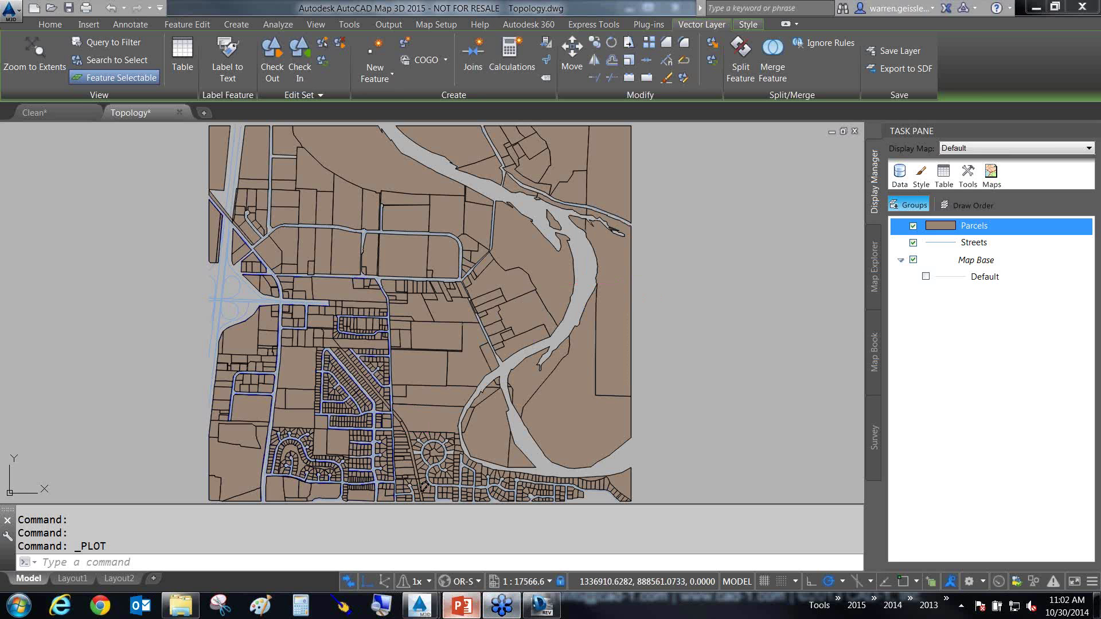
{"action": "key", "text": "alt+Tab"}
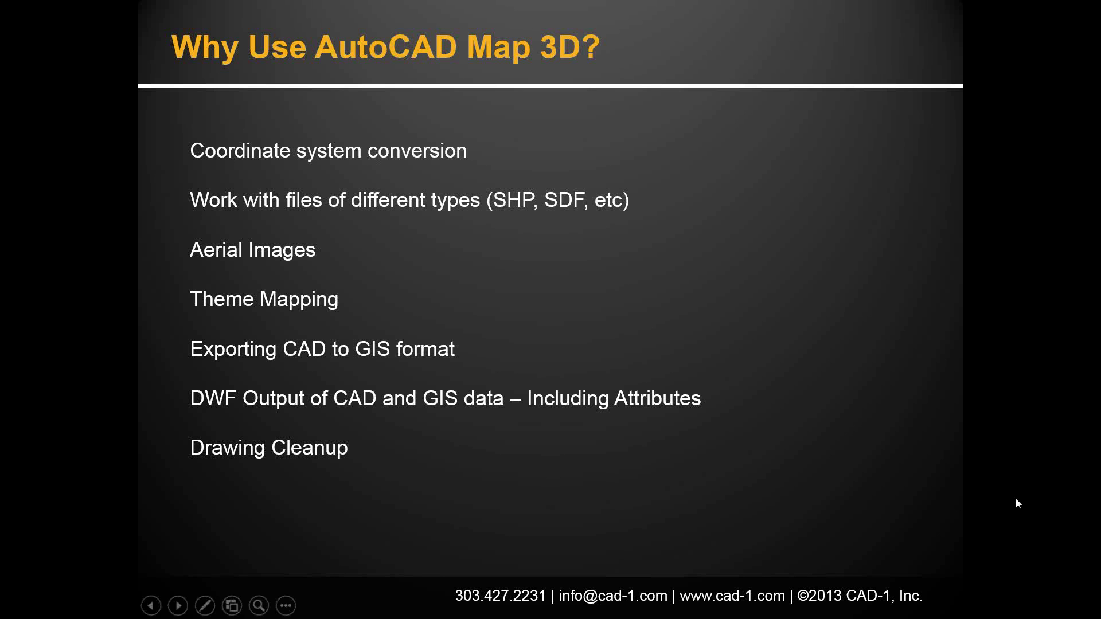
{"action": "left_click", "coordinate": [1015, 498]}
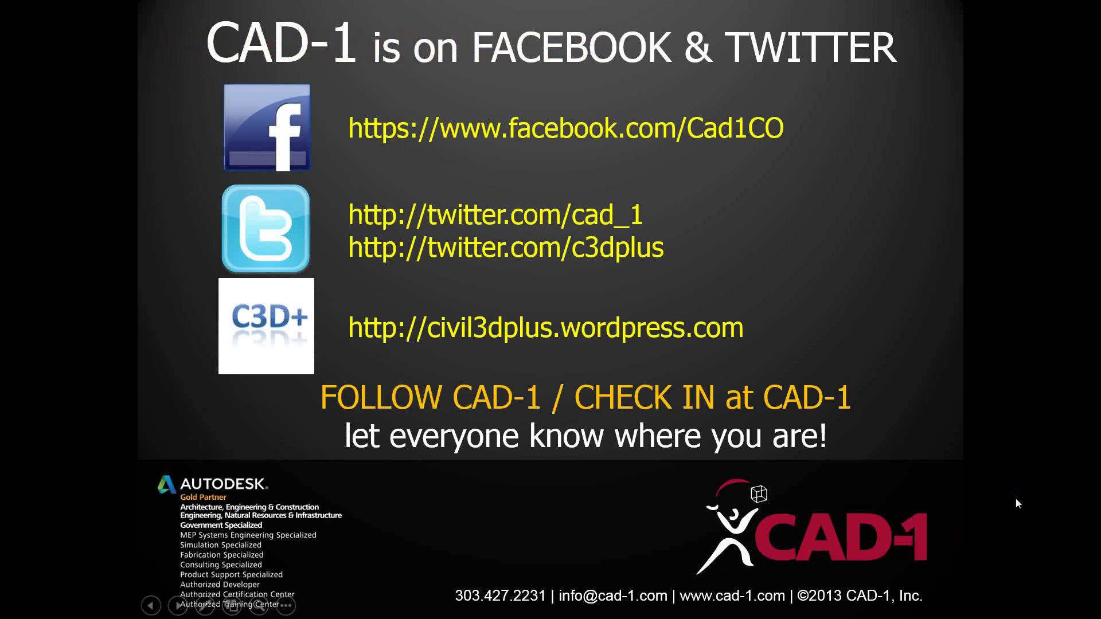